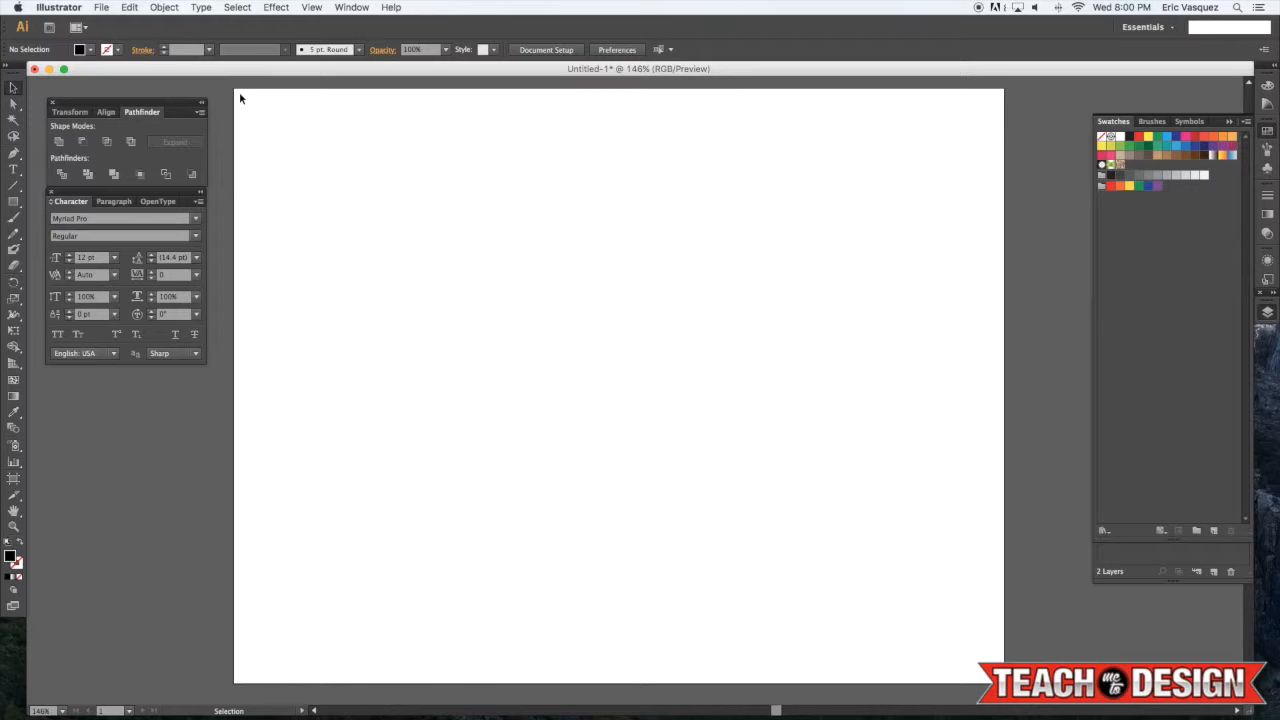
# Open the Layers panel and make the LINES layer with the wood-grain pattern visible
pyautogui.scroll(-1, 240, 98)
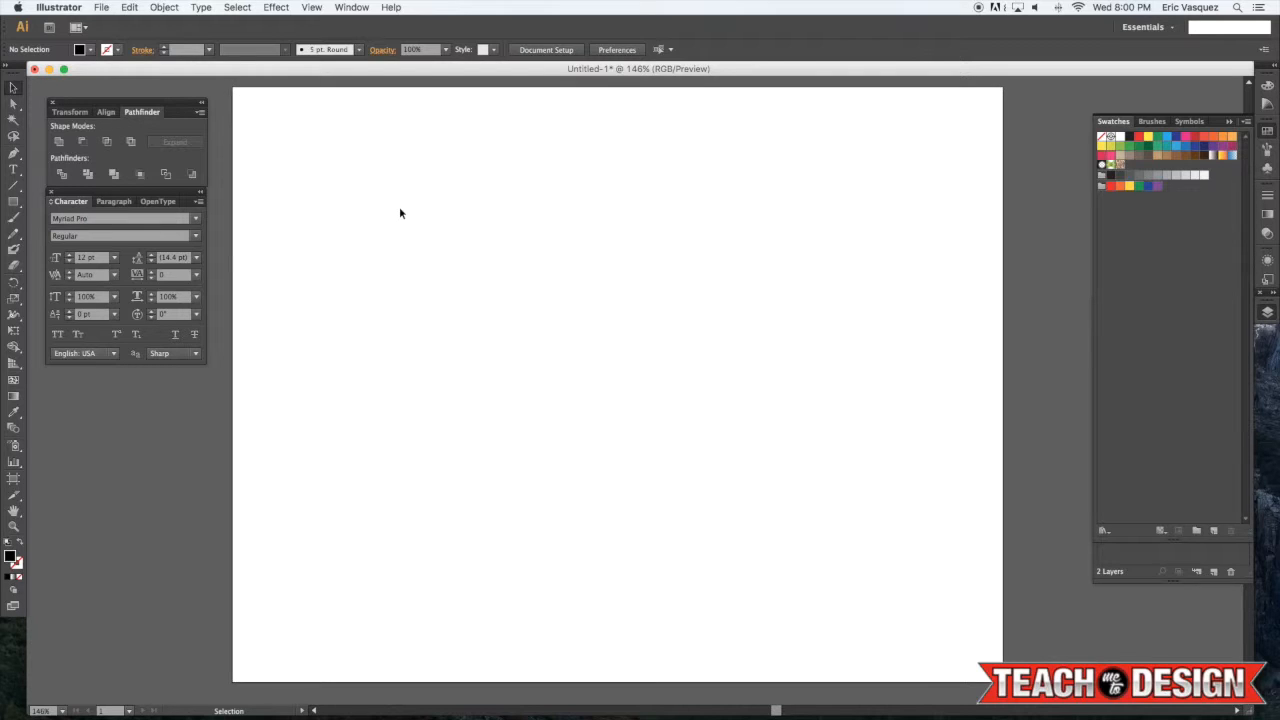
pyautogui.click(1195, 554)
pyautogui.click(1175, 321)
pyautogui.click(1104, 321)
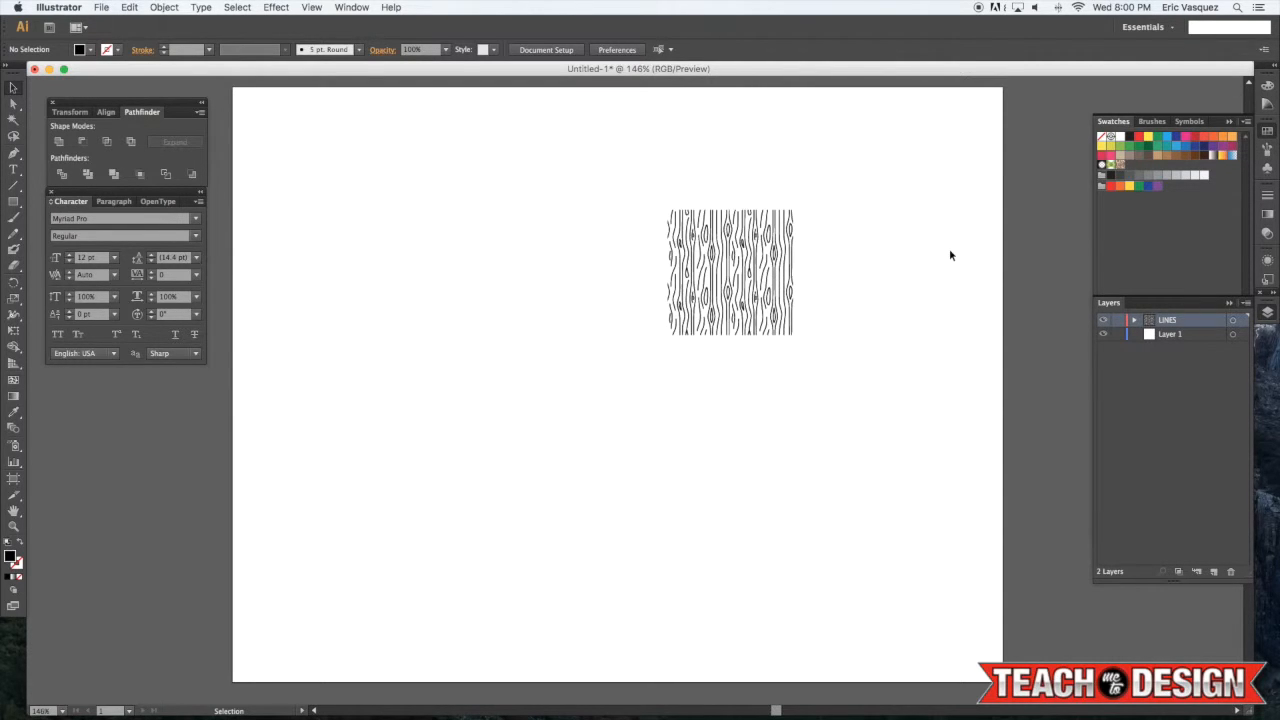
# Draw a wavy vertical stroke-only line beside the pattern with the Pen tool
pyautogui.press('super+equal')
pyautogui.press('super+equal')
pyautogui.press('super+equal')
pyautogui.press('space')
pyautogui.moveTo(771, 251); pyautogui.dragTo(453, 531)
pyautogui.moveTo(737, 309); pyautogui.dragTo(309, 560)
pyautogui.moveTo(657, 368); pyautogui.dragTo(651, 306)
pyautogui.click(871, 428)
pyautogui.press('p')
pyautogui.hotkey('shift', 'x')
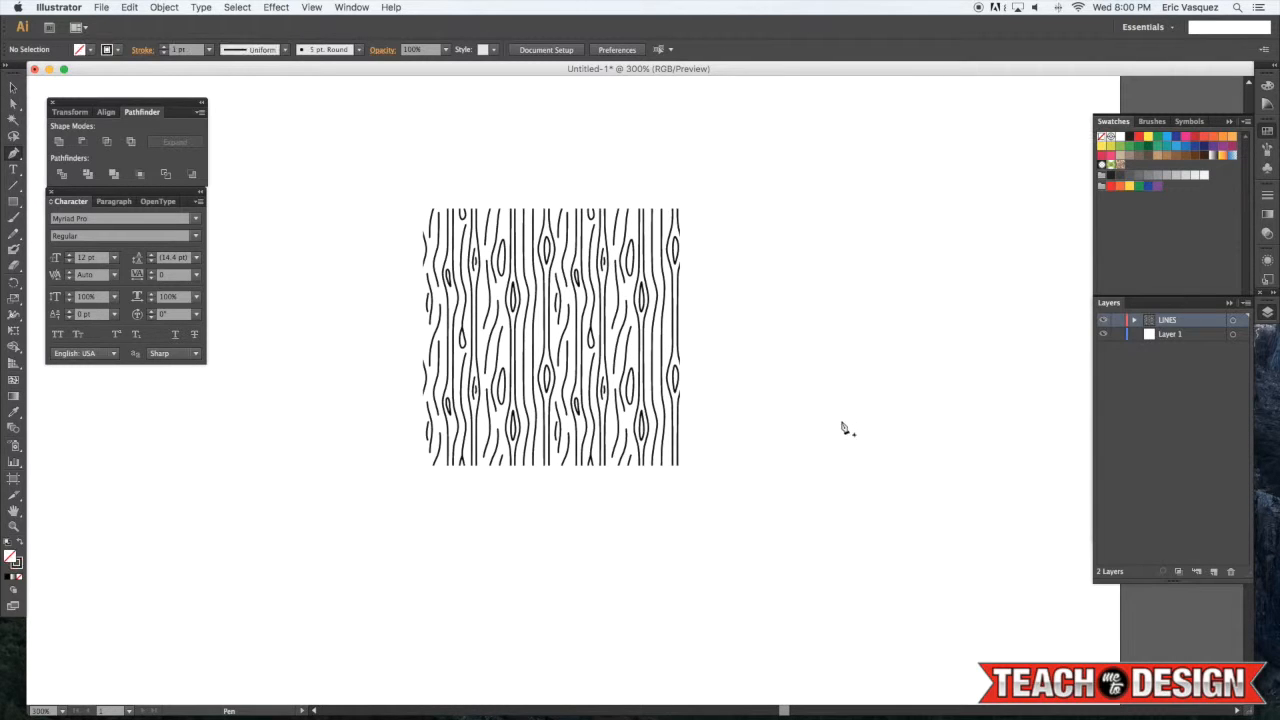
pyautogui.click(753, 203)
pyautogui.moveTo(747, 250); pyautogui.dragTo(760, 291)
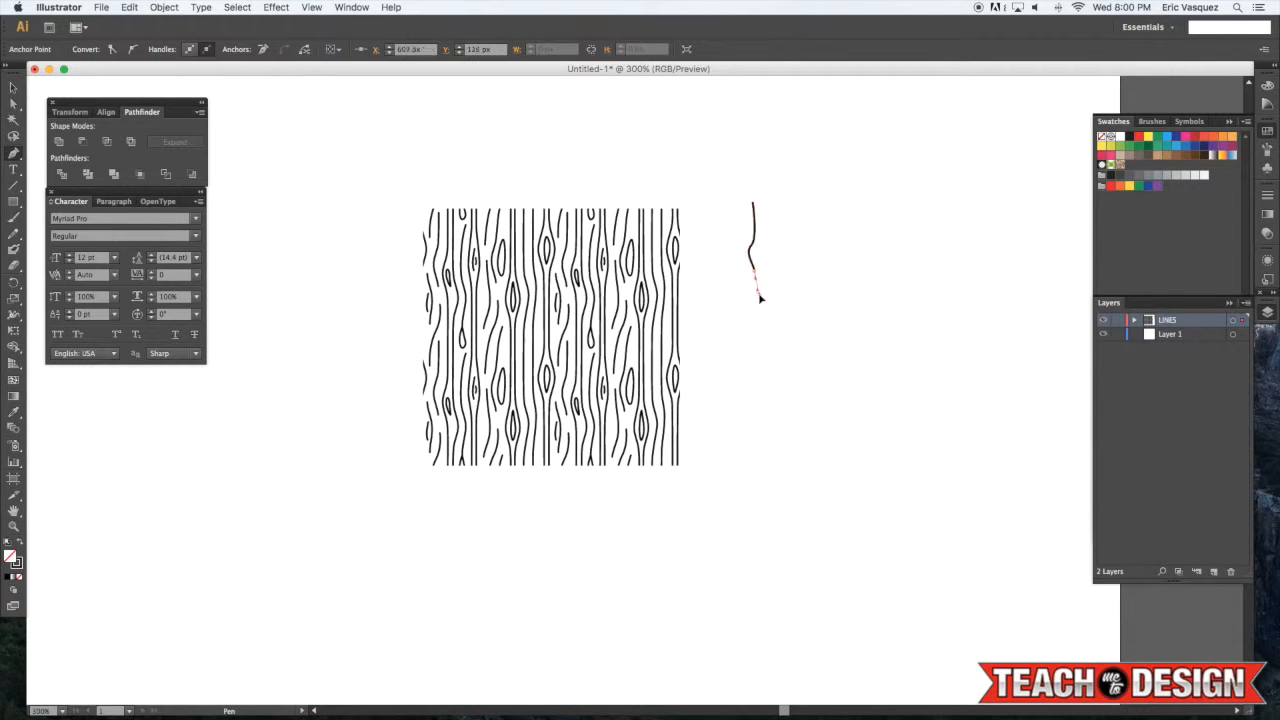
pyautogui.click(758, 348)
pyautogui.click(765, 430)
pyautogui.click(765, 460)
pyautogui.keyDown('super'); pyautogui.click(819, 430); pyautogui.keyUp('super')
# Select and delete the drawn line
pyautogui.press('l')
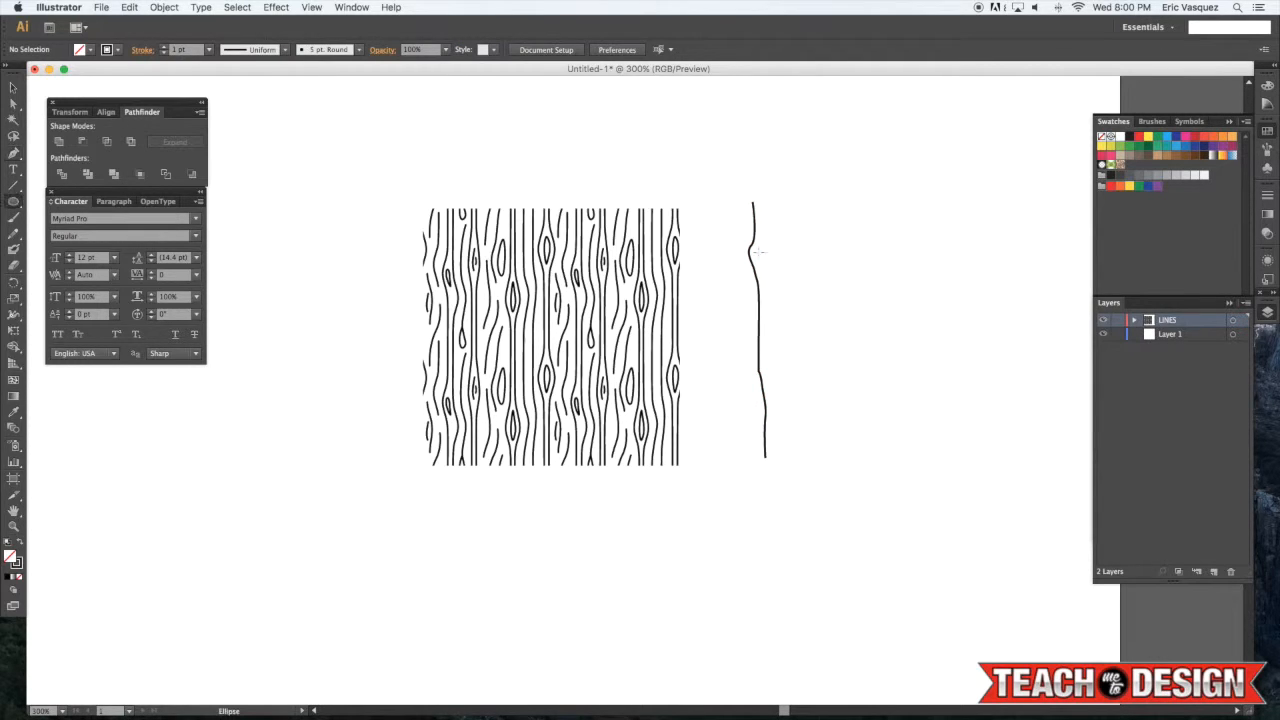
pyautogui.press('v')
pyautogui.moveTo(806, 221); pyautogui.dragTo(734, 297)
pyautogui.press('Delete')
# Turn the wood-grain lines into a pattern swatch by moving the selected group into the Swatches panel
pyautogui.moveTo(711, 160); pyautogui.dragTo(272, 556)
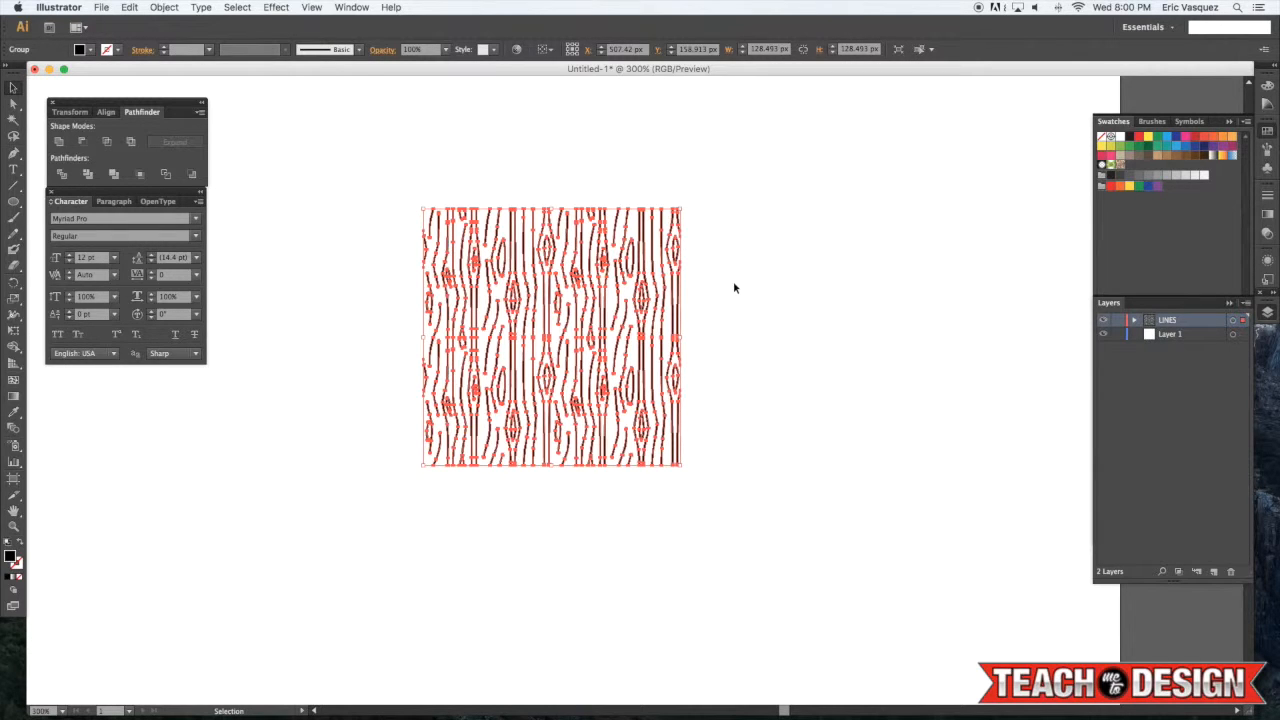
pyautogui.click(736, 283)
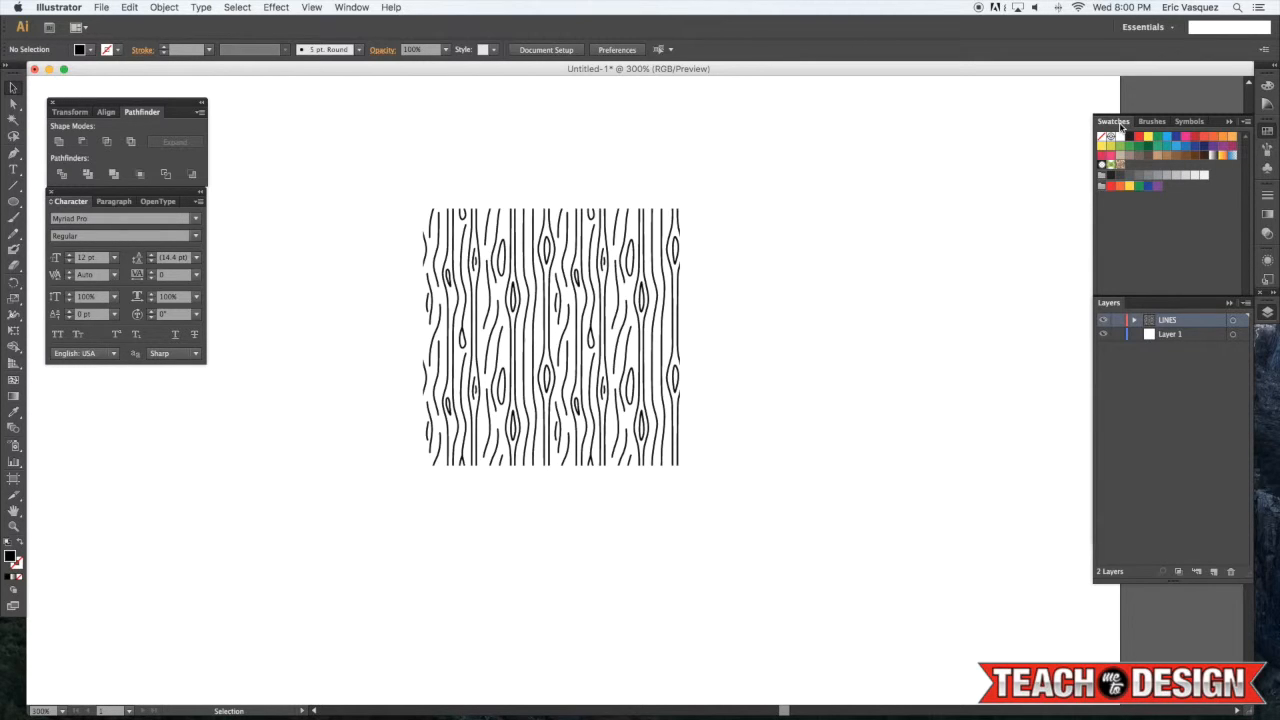
pyautogui.click(351, 7)
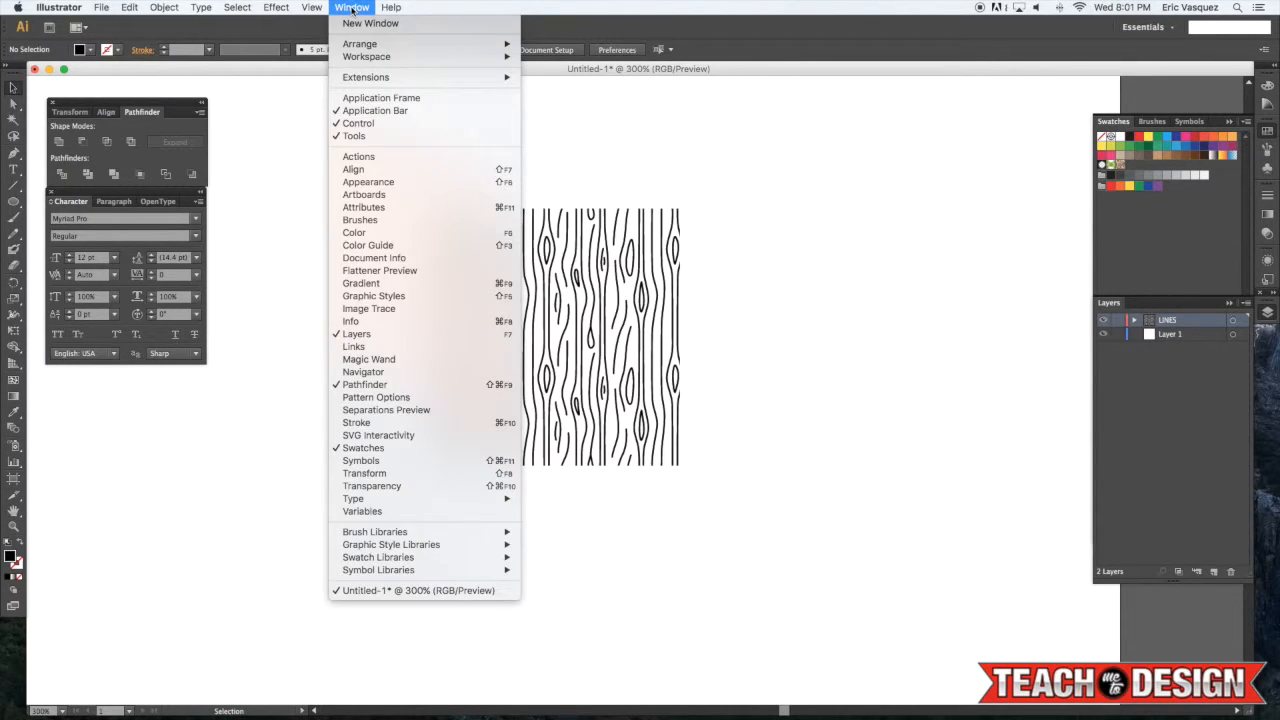
pyautogui.moveTo(796, 300); pyautogui.dragTo(443, 474)
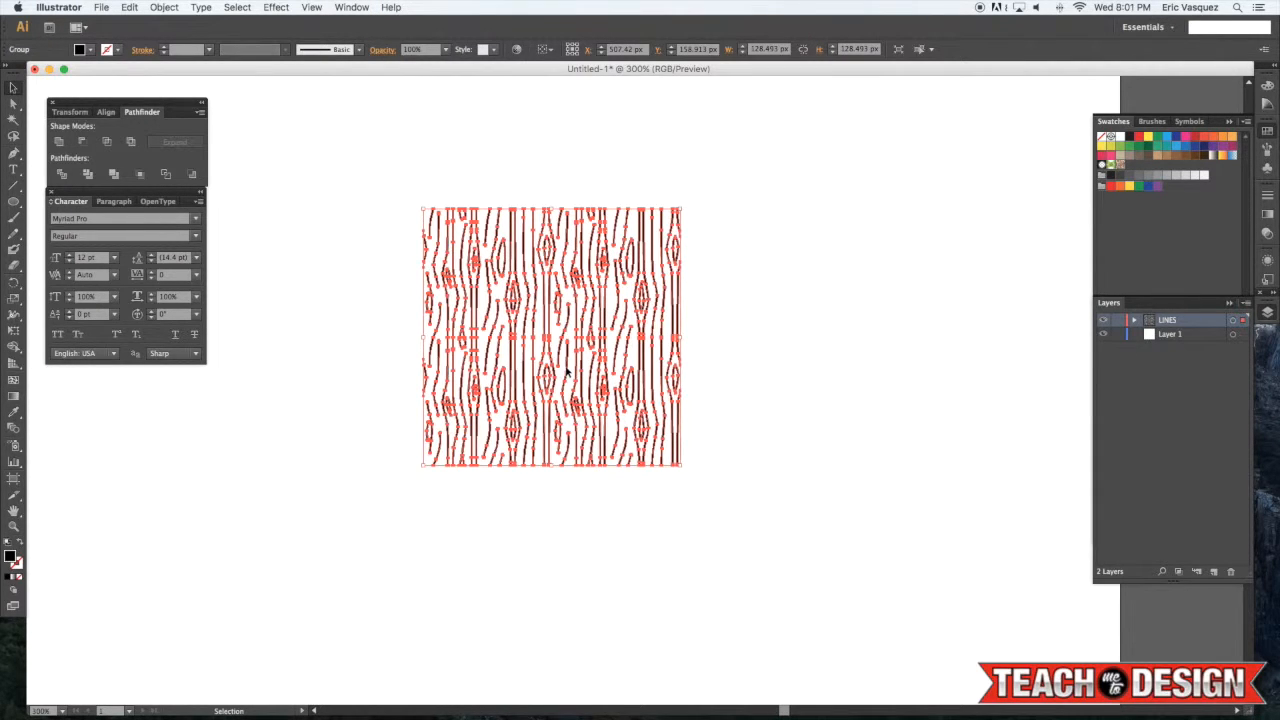
pyautogui.moveTo(567, 372); pyautogui.dragTo(1133, 172)
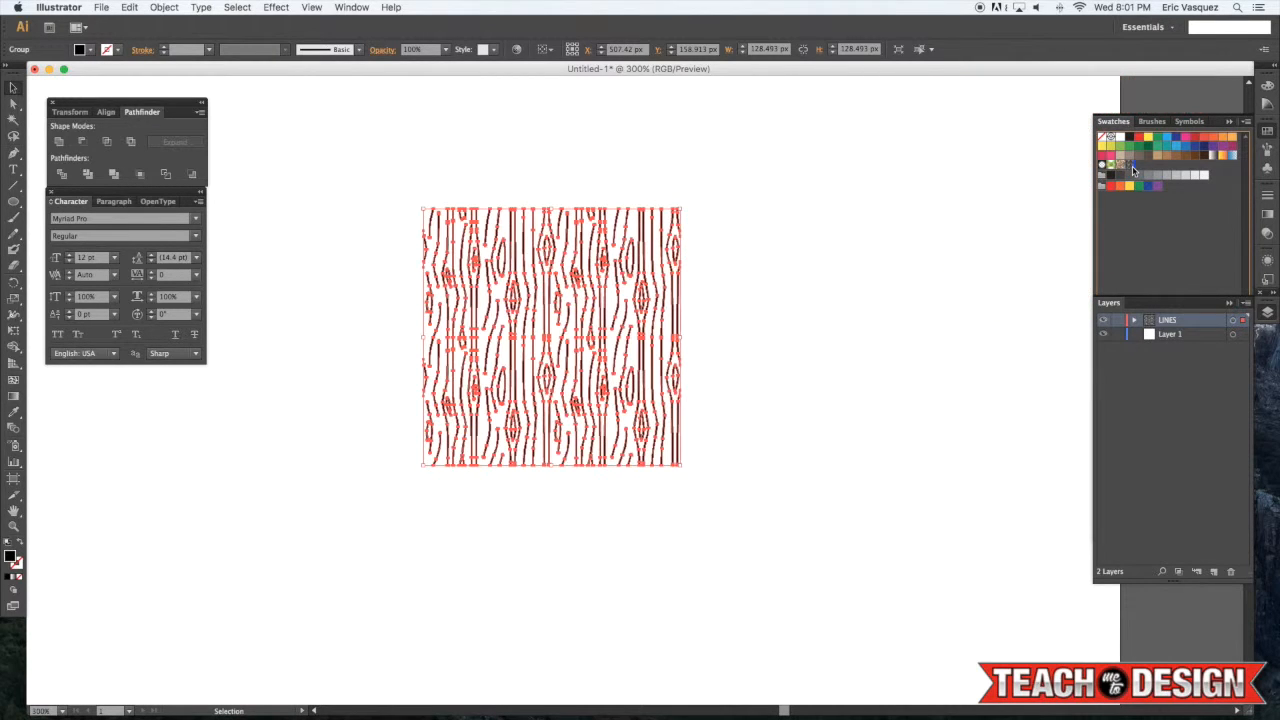
# Delete the original wood-grain artwork from the artboard
pyautogui.click(846, 226)
pyautogui.click(423, 423)
pyautogui.press('Delete')
# Draw a wide rectangle and fill it with the new wood-grain pattern swatch
pyautogui.press('m')
pyautogui.moveTo(419, 287); pyautogui.dragTo(1016, 397)
pyautogui.click(1130, 166)
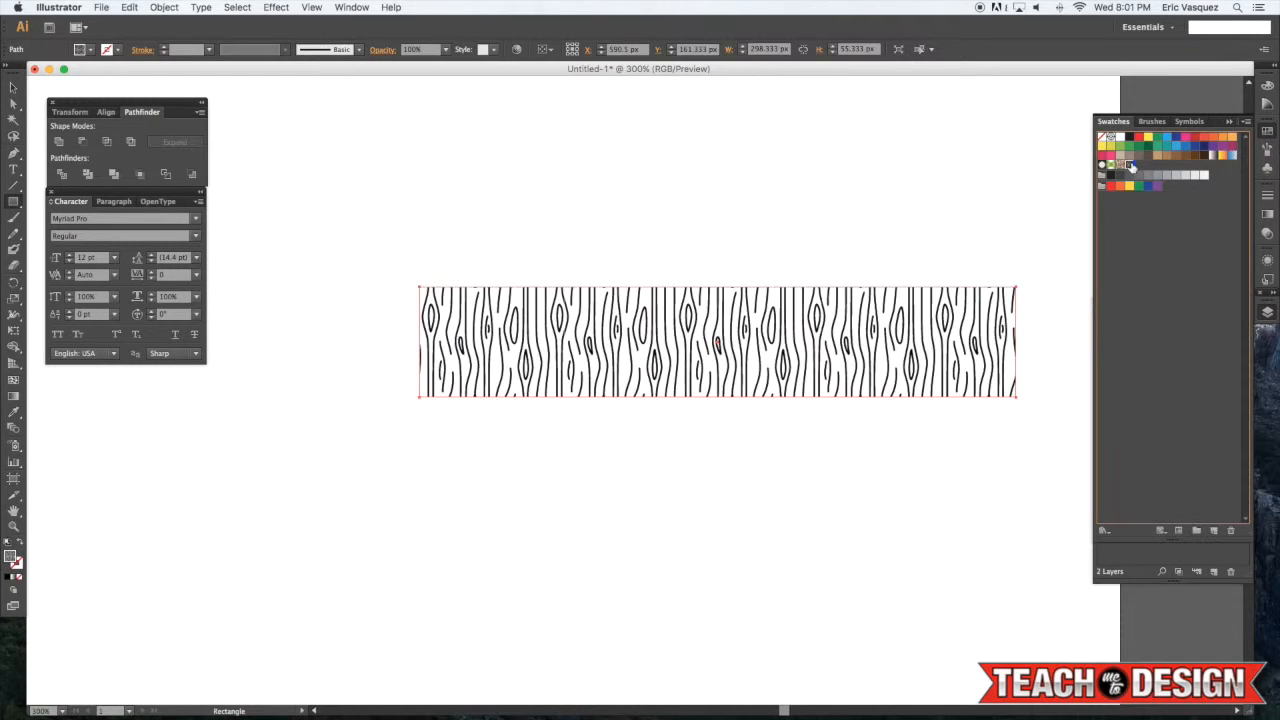
# Select and delete the pattern-filled rectangle
pyautogui.press('v')
pyautogui.click(923, 247)
pyautogui.click(792, 347)
pyautogui.press('Delete')
# Select Layer 1 and type the text LOGO on the artboard
pyautogui.press('super+minus')
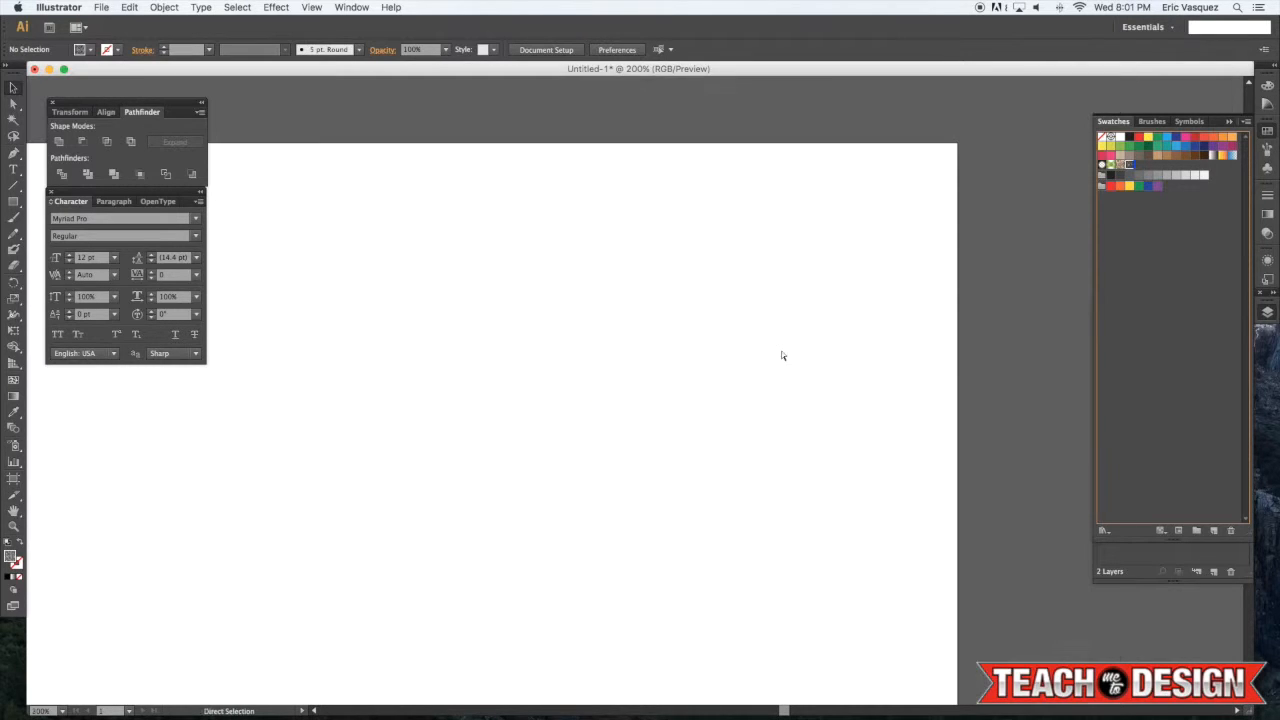
pyautogui.press('space')
pyautogui.moveTo(509, 362); pyautogui.dragTo(748, 274)
pyautogui.press('super+minus')
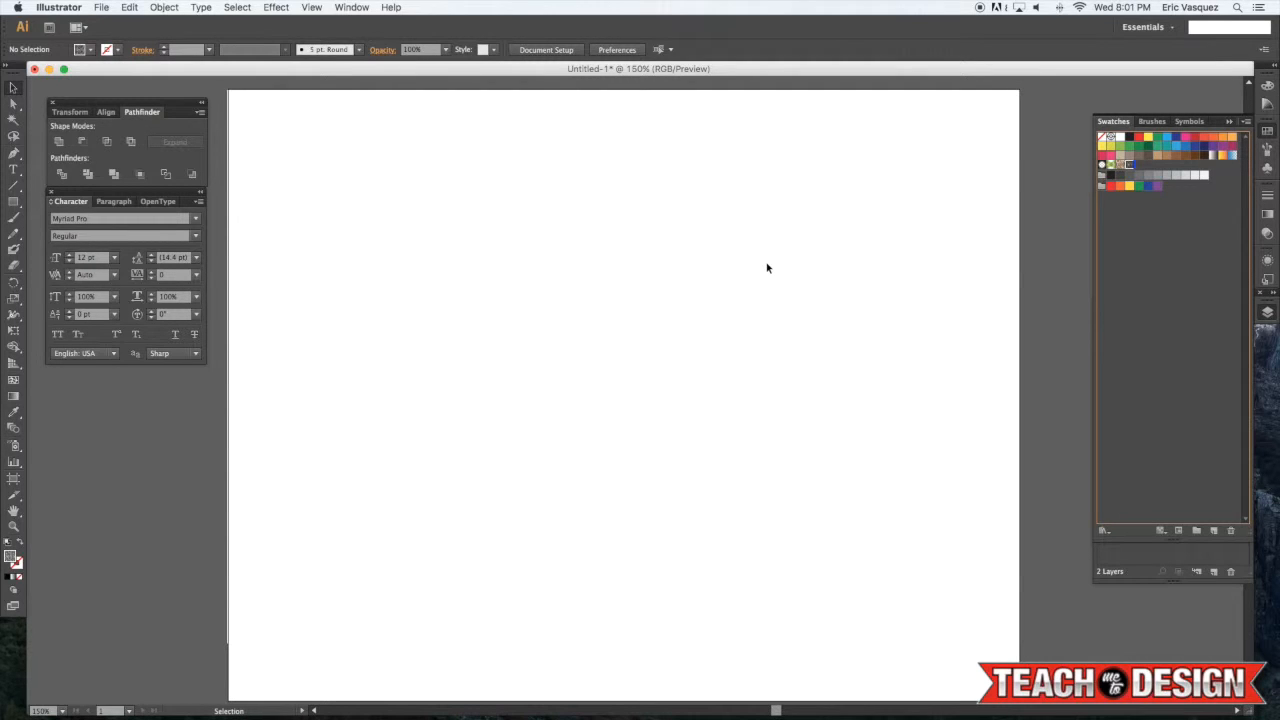
pyautogui.press('super+minus')
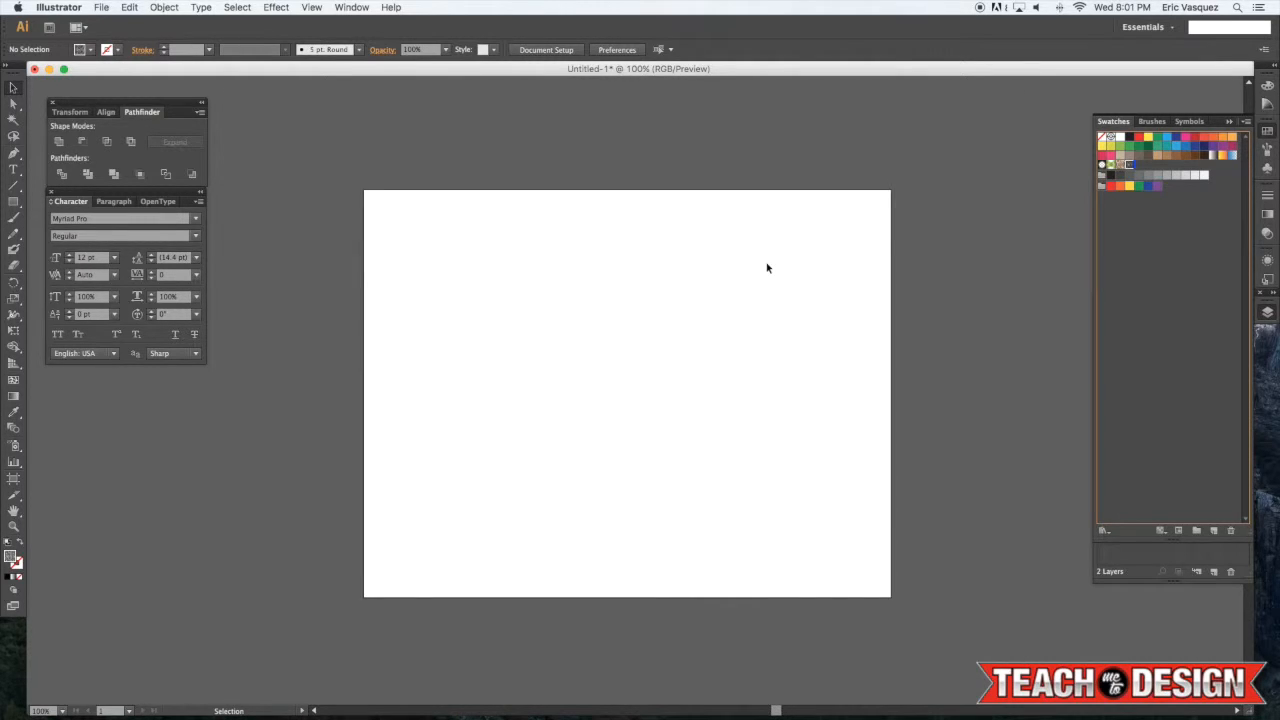
pyautogui.press('super+plus')
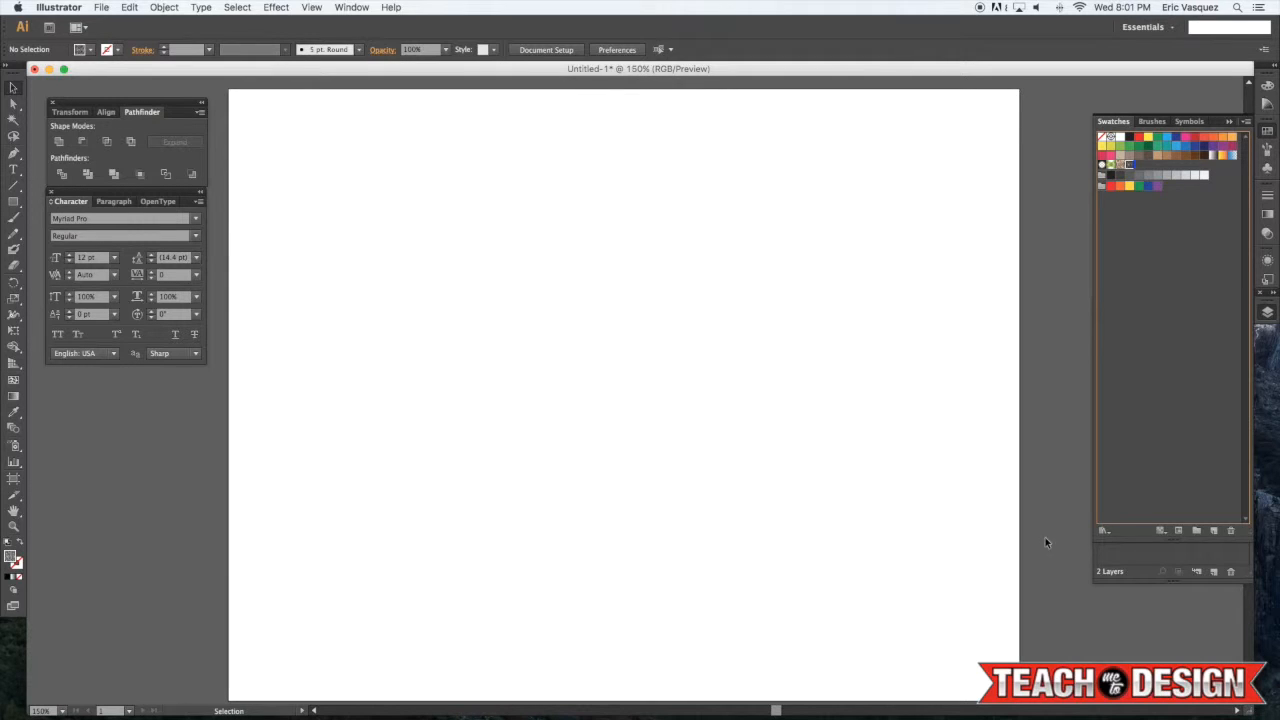
pyautogui.click(1132, 548)
pyautogui.click(1168, 334)
pyautogui.press('t')
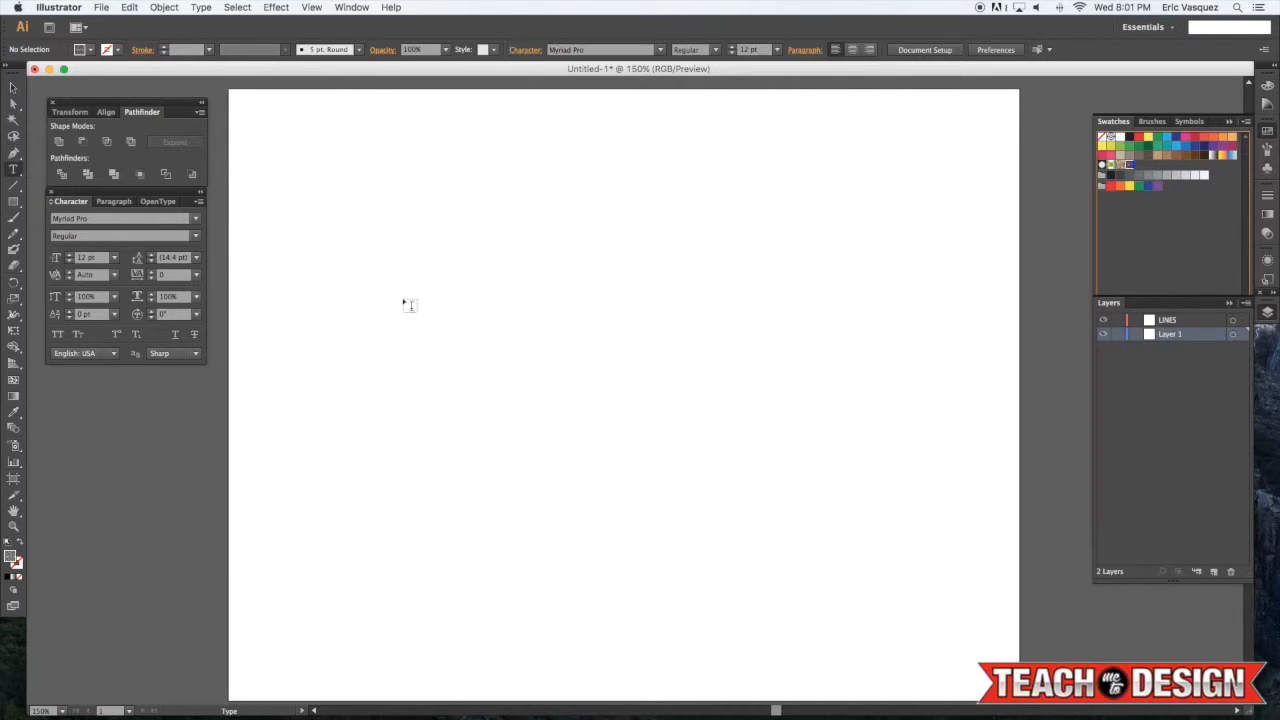
pyautogui.click(346, 300)
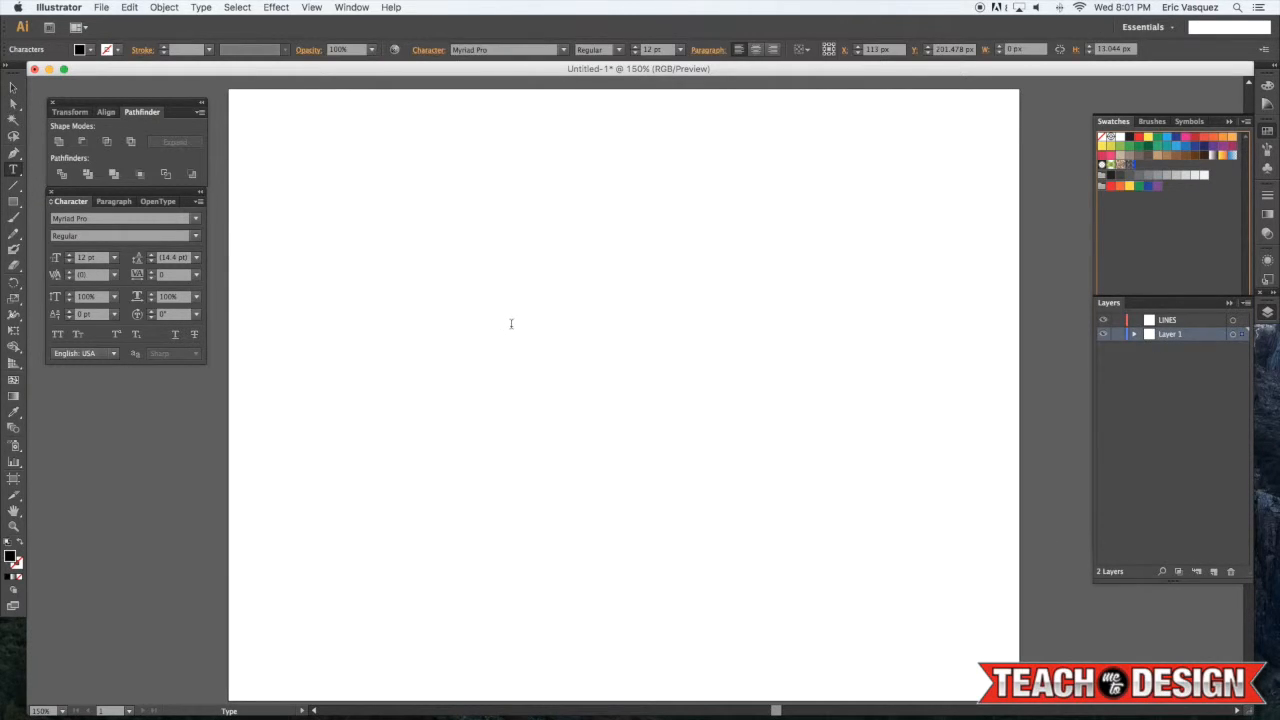
pyautogui.write('LOGO')
# Scale the LOGO text up to about 255 pt so it spans most of the artboard
pyautogui.press('super+a')
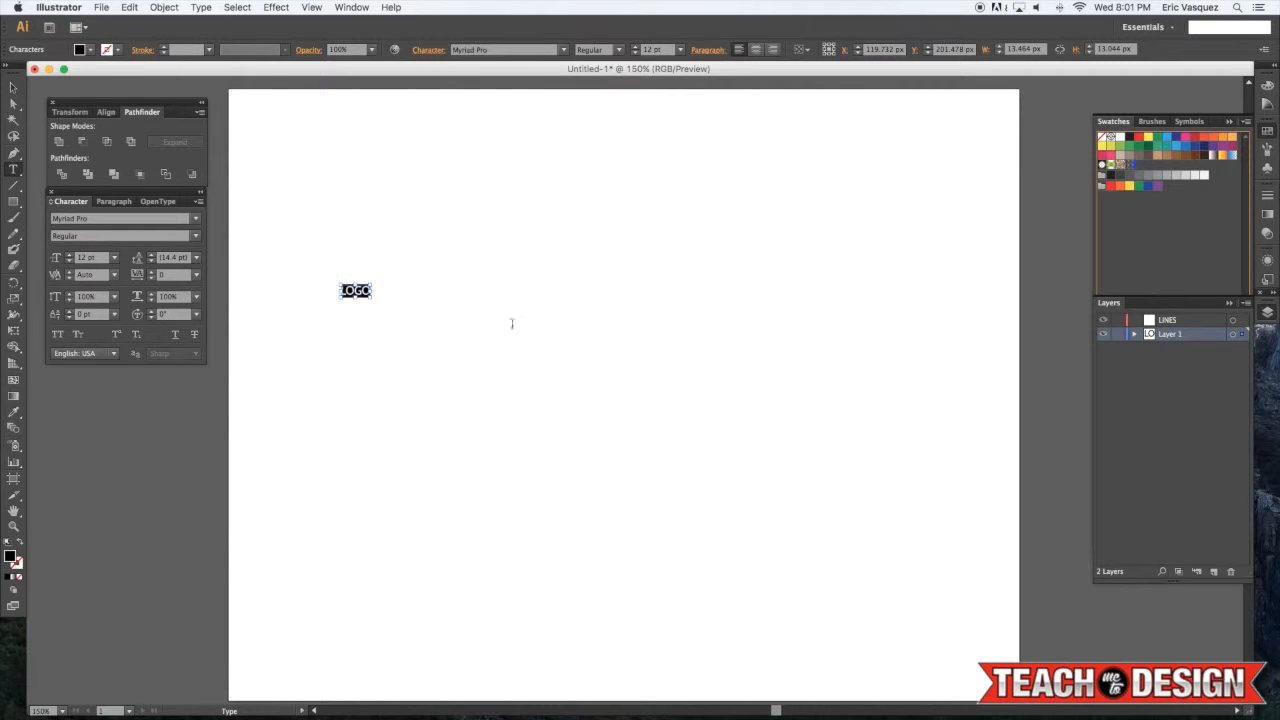
pyautogui.click(13, 88)
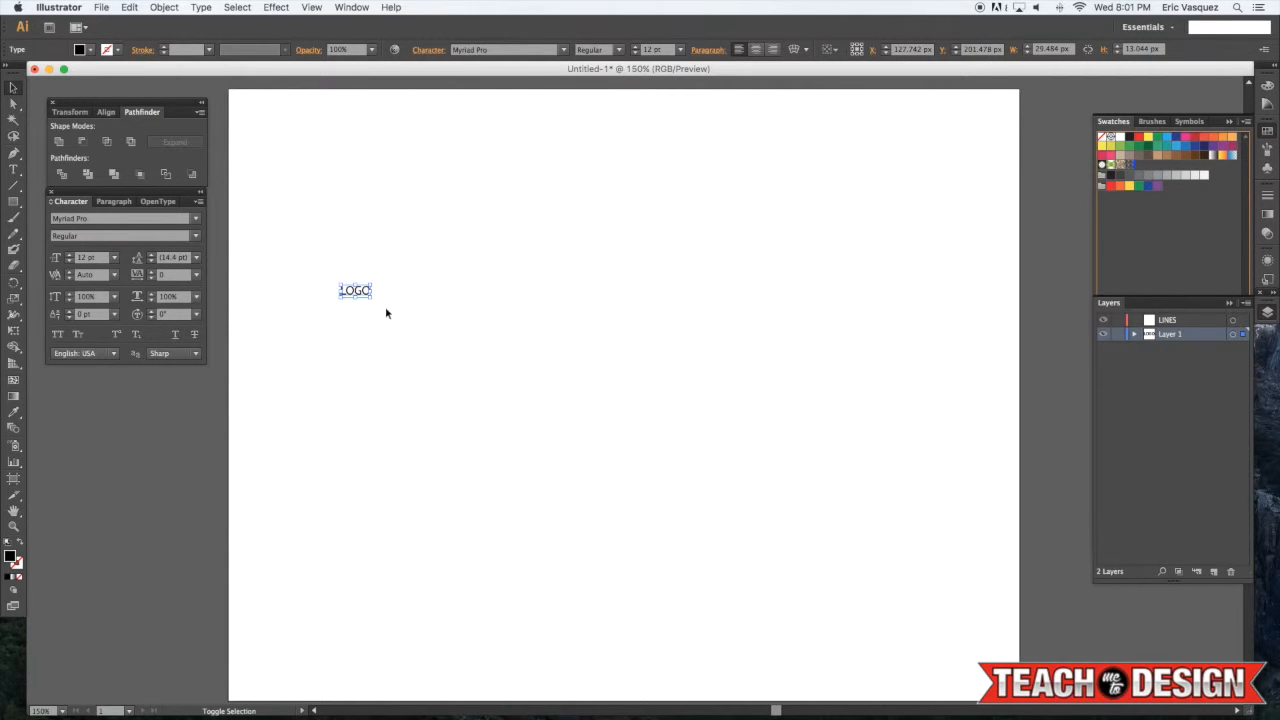
pyautogui.moveTo(372, 298); pyautogui.dragTo(963, 563)
pyautogui.moveTo(866, 471); pyautogui.dragTo(834, 403)
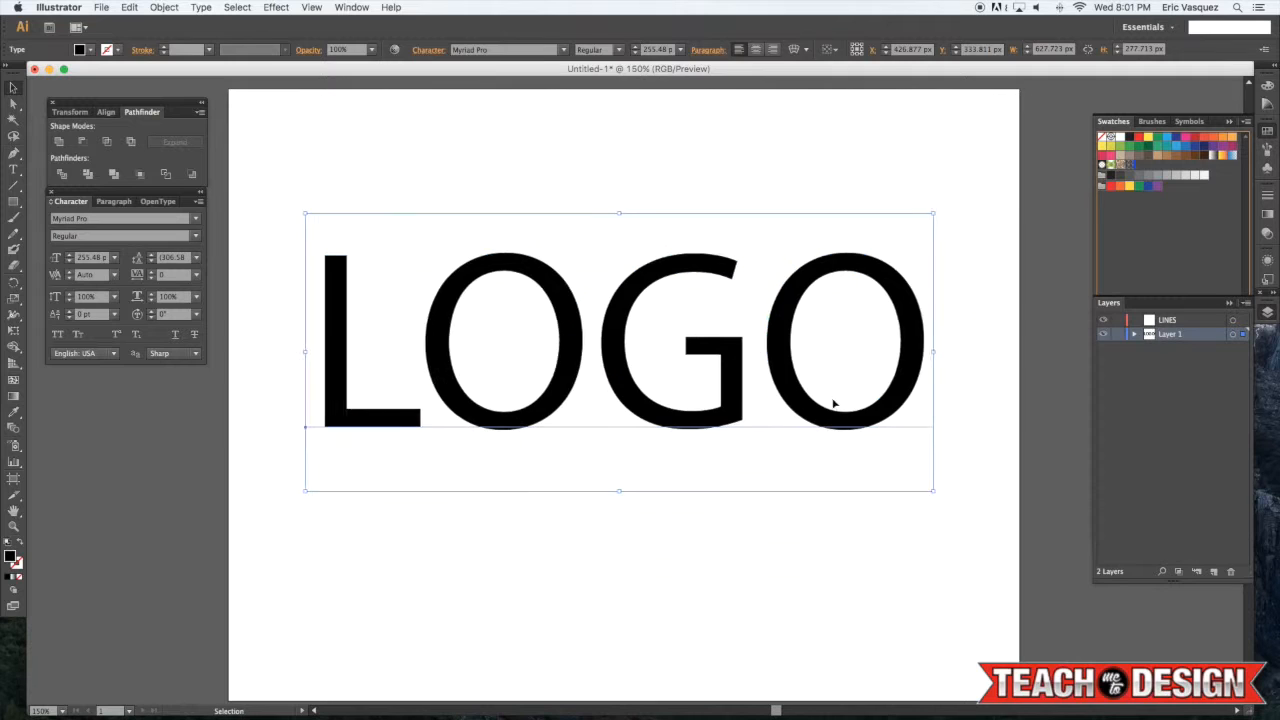
# Change the LOGO text's font to Avenir
pyautogui.press('t')
pyautogui.click(757, 400)
pyautogui.press('super+a')
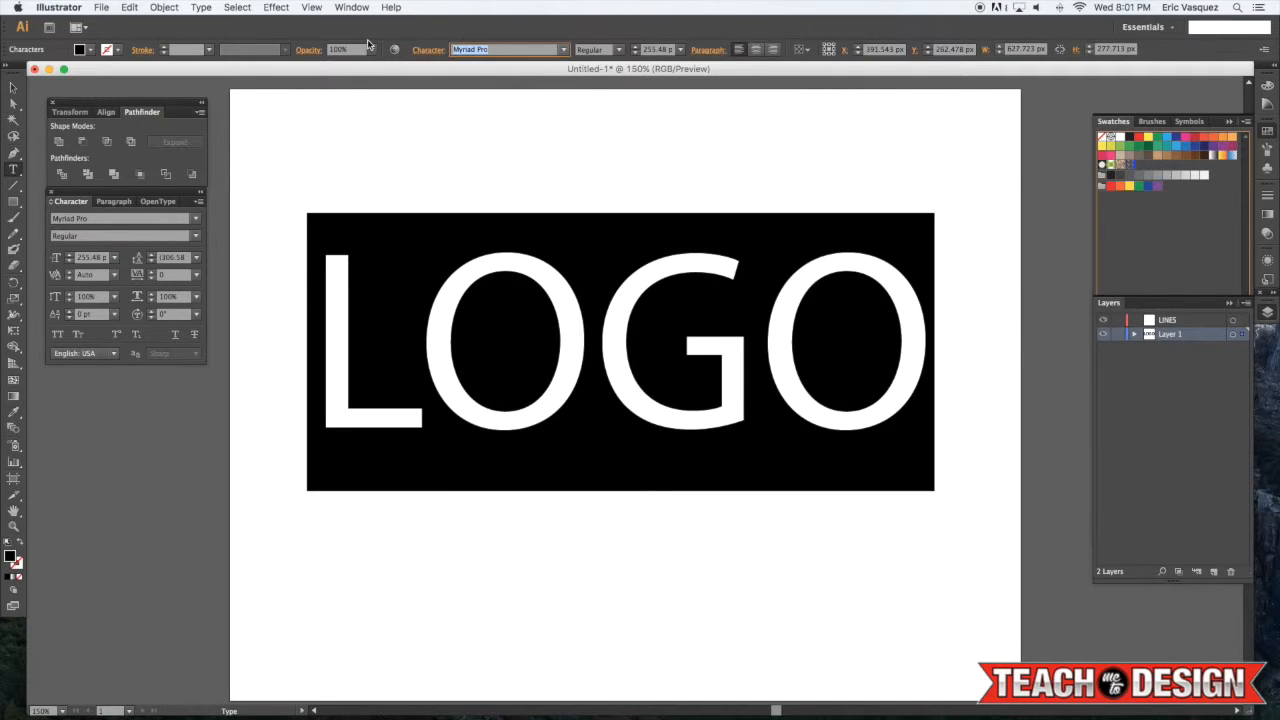
pyautogui.write('Avenir')
pyautogui.press('Return')
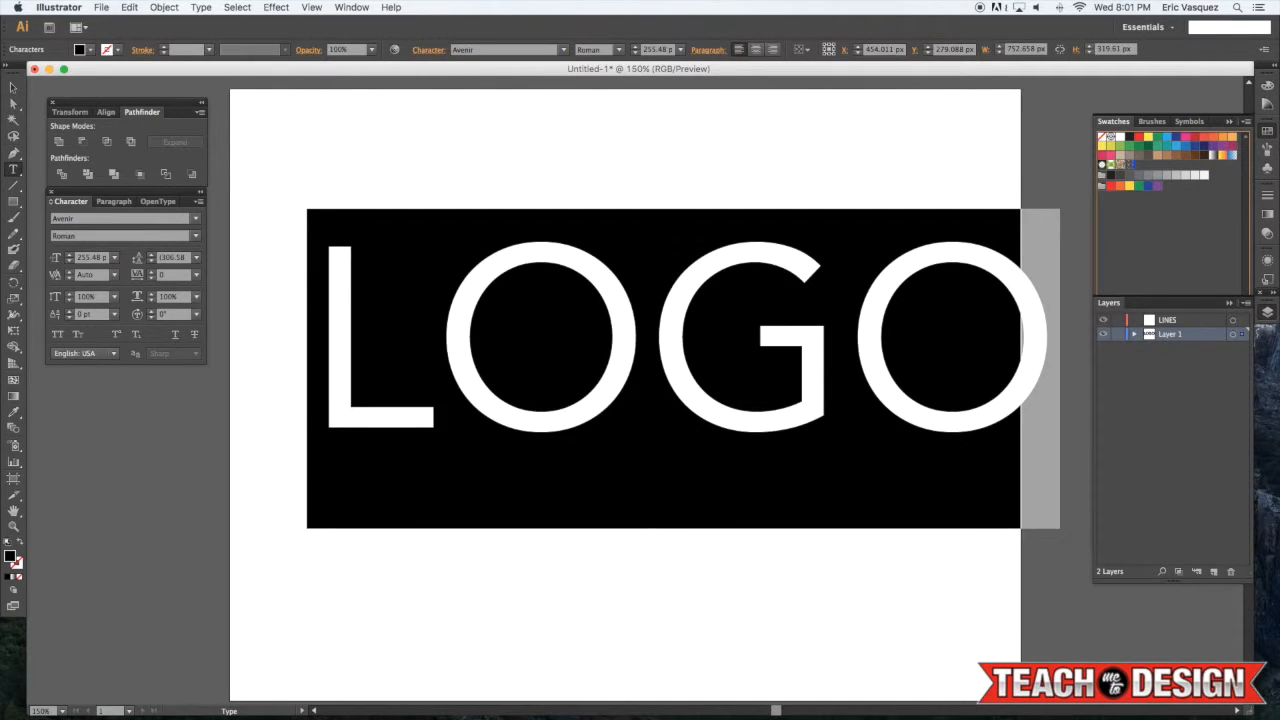
# Set the LOGO text's font style to Black
pyautogui.click(617, 53)
pyautogui.click(609, 181)
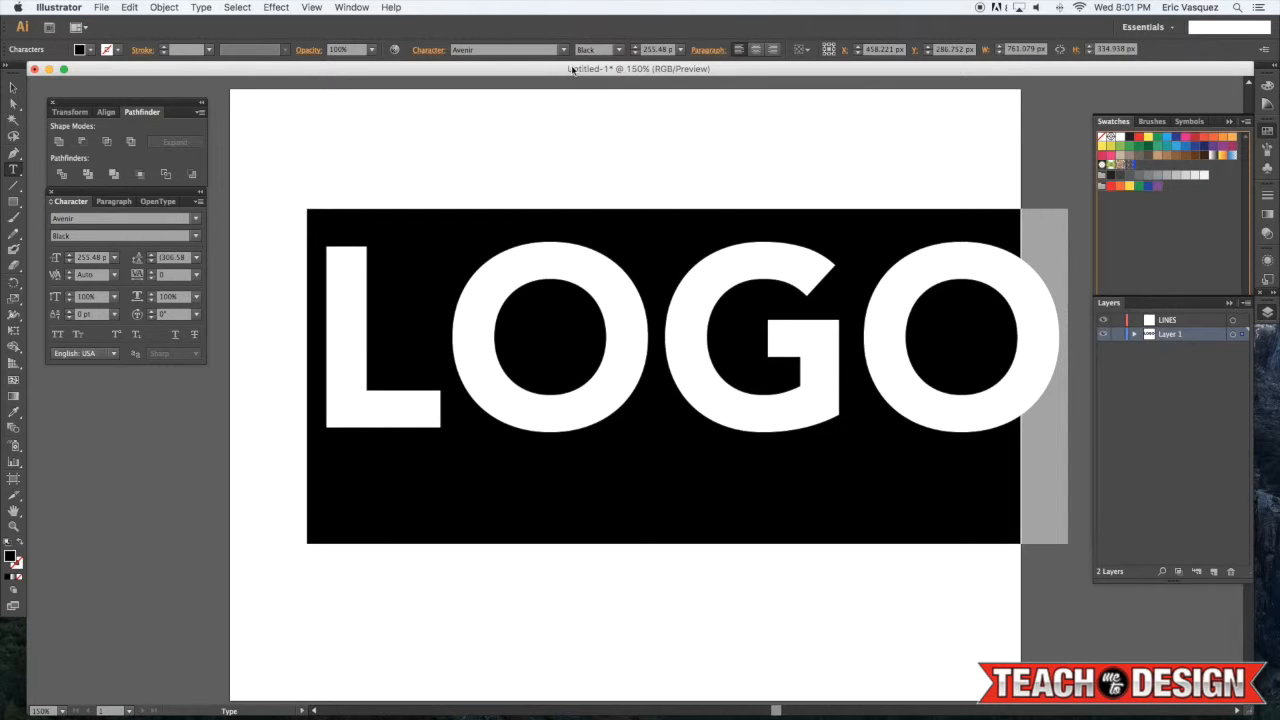
pyautogui.click(618, 50)
pyautogui.click(605, 210)
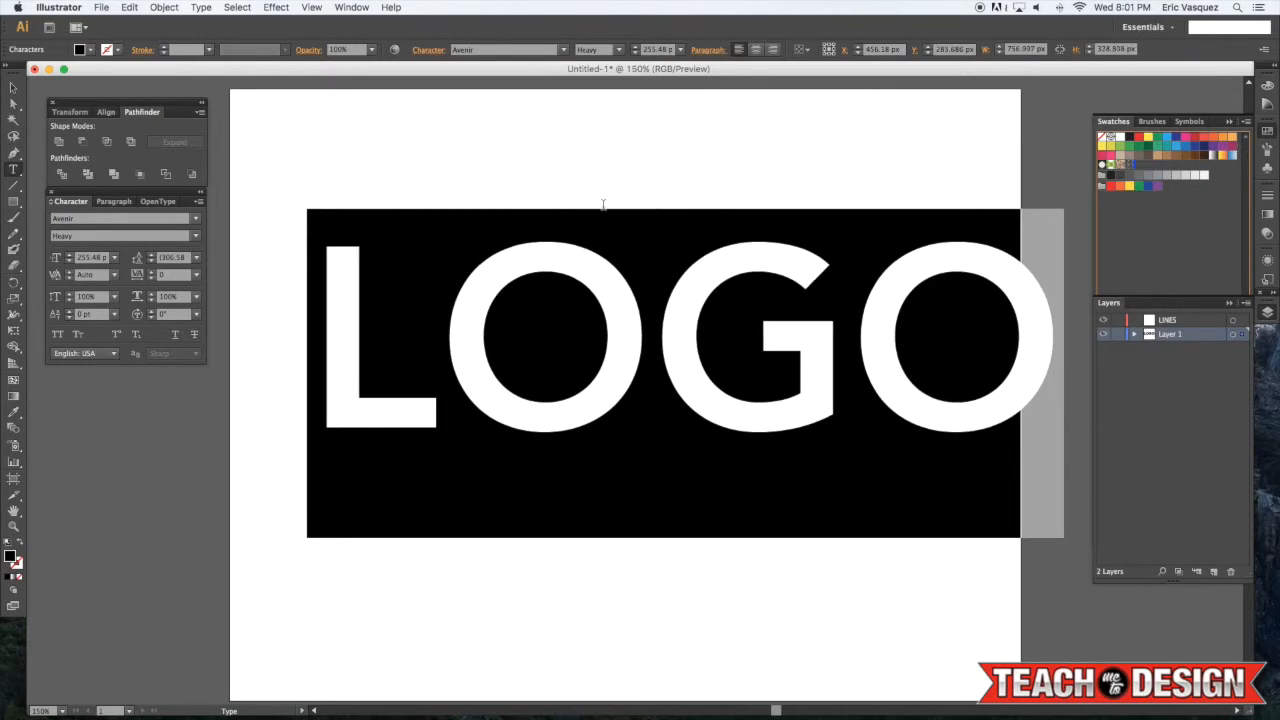
pyautogui.click(618, 50)
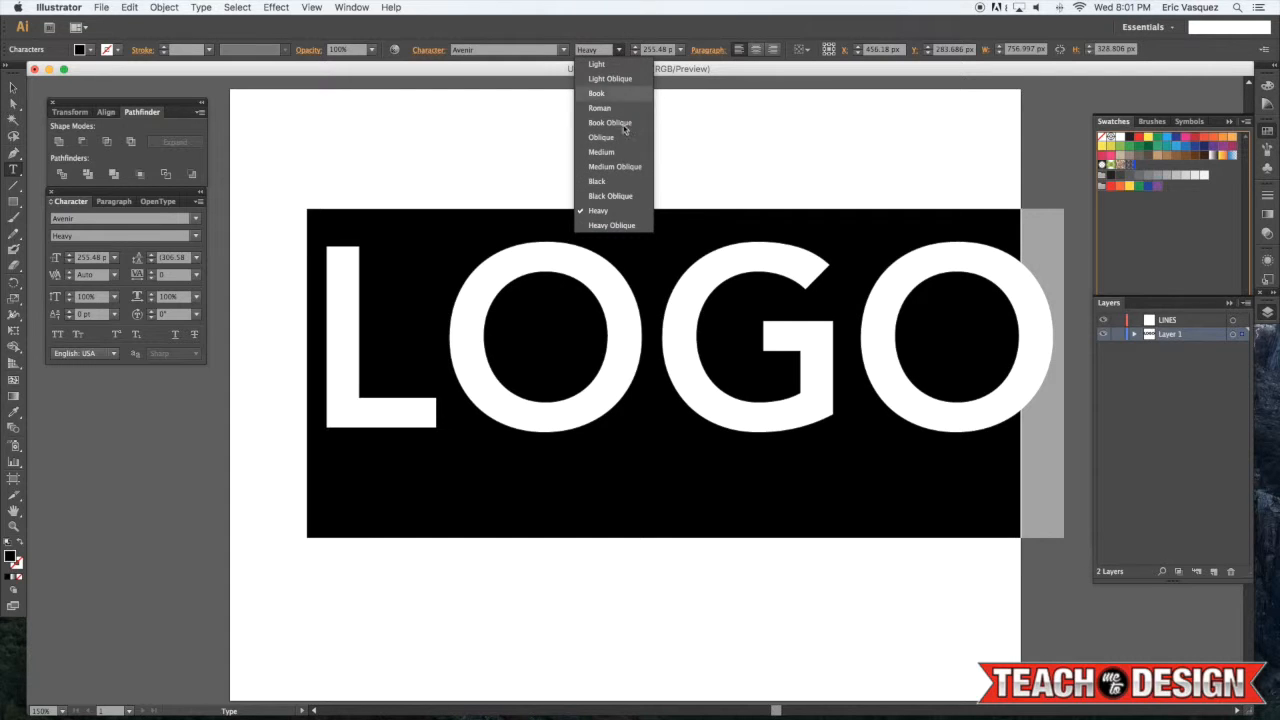
pyautogui.click(605, 181)
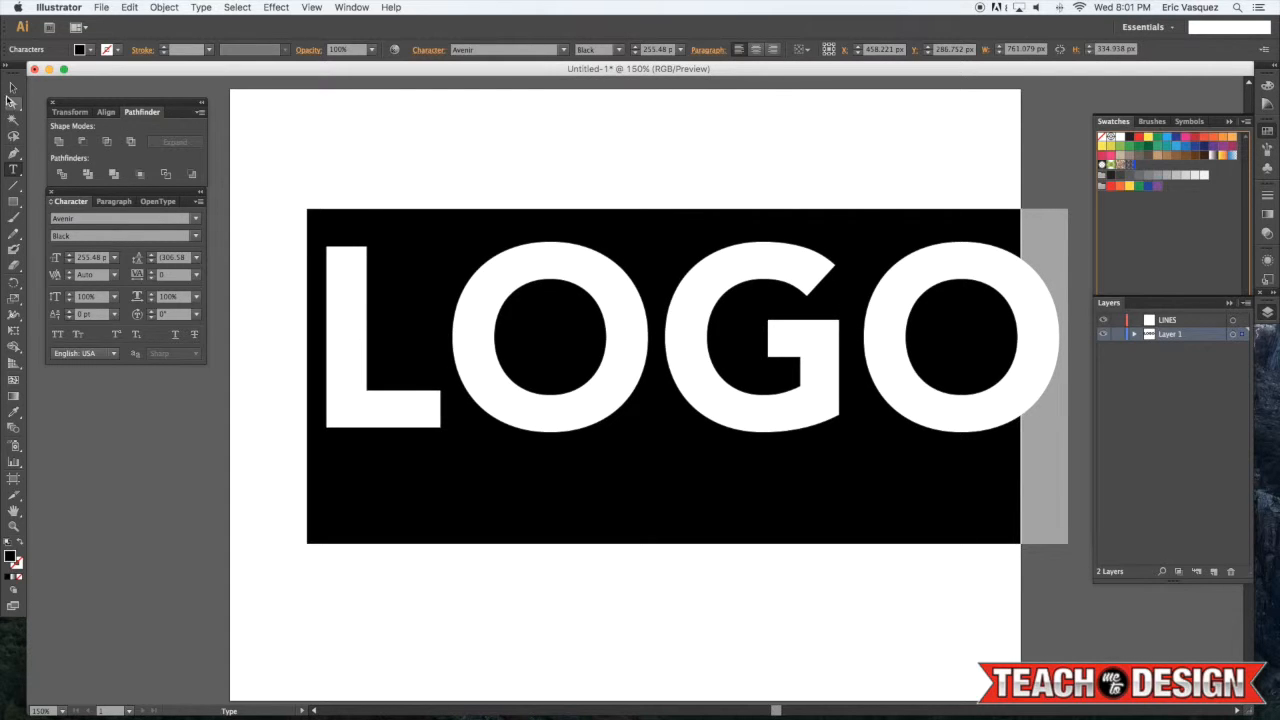
# Reposition the LOGO text and tighten its tracking to -20
pyautogui.click(14, 88)
pyautogui.moveTo(620, 350); pyautogui.dragTo(571, 380)
pyautogui.press('t')
pyautogui.click(625, 370)
pyautogui.press('super+a')
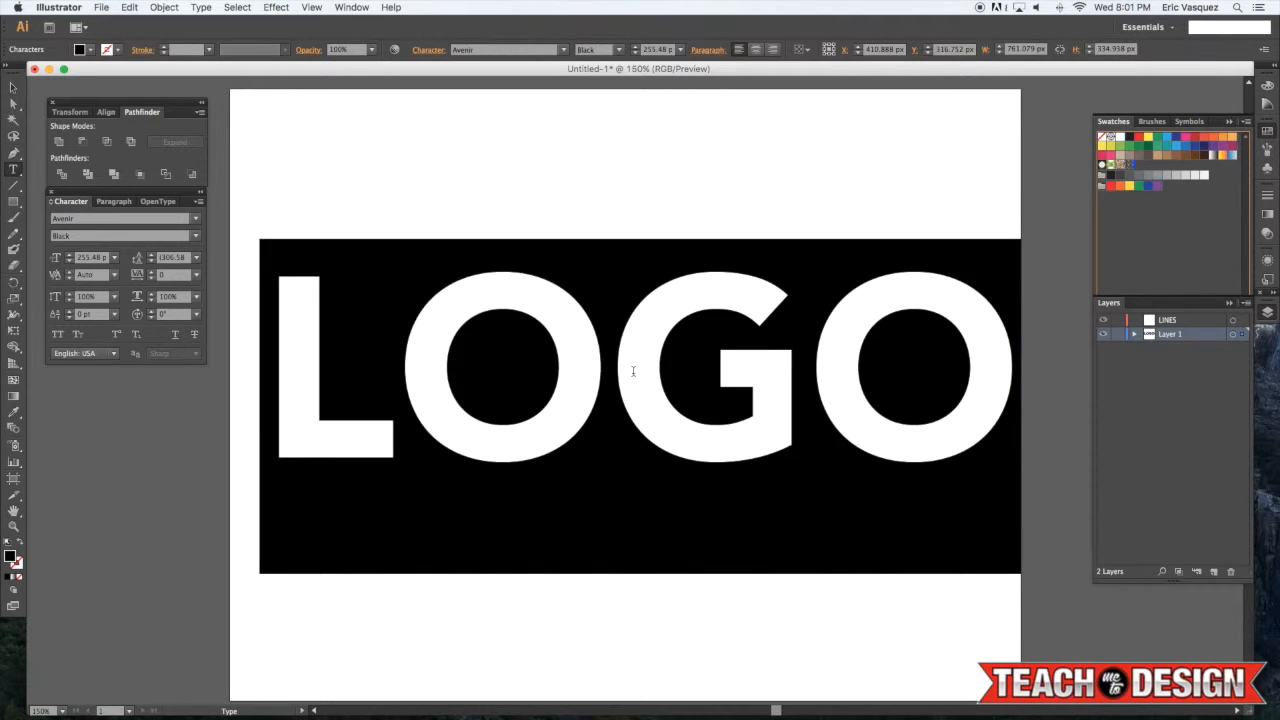
pyautogui.hotkey('alt', 'Left')
pyautogui.press('Left')
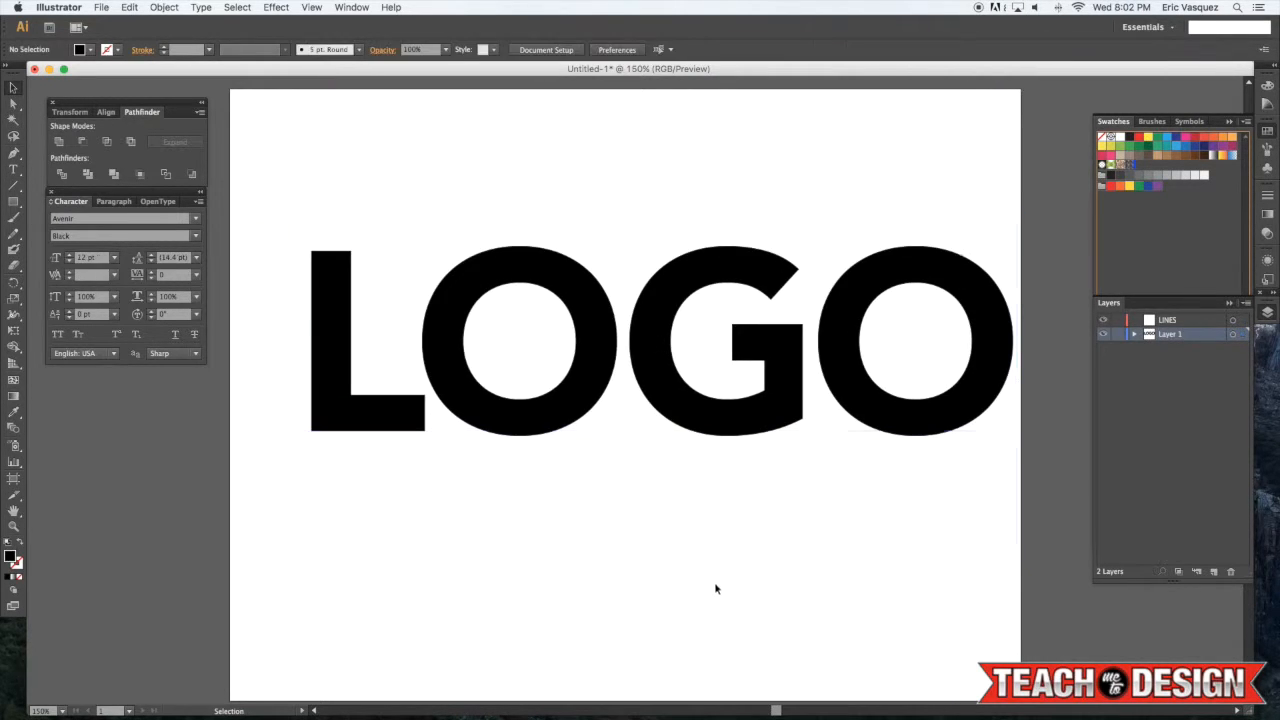
pyautogui.moveTo(723, 396); pyautogui.dragTo(678, 402)
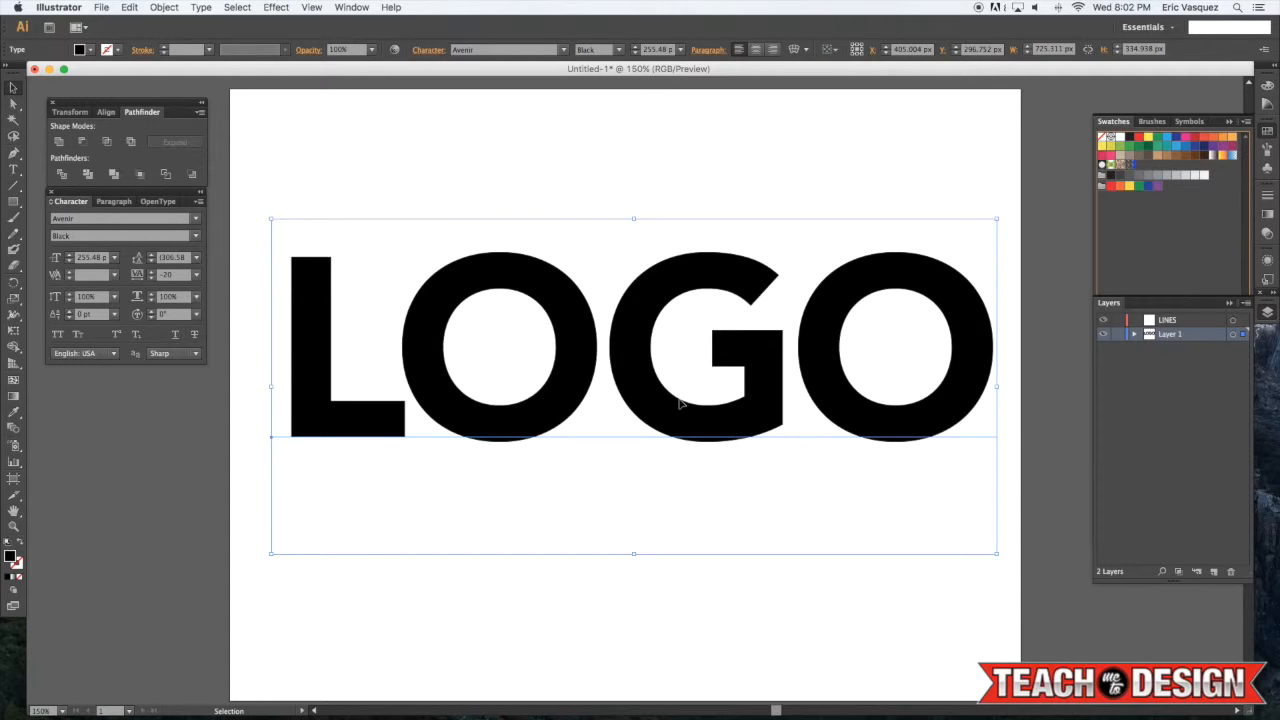
# Convert the LOGO text to outlines and undo the conversion
pyautogui.press('super+shift+o')
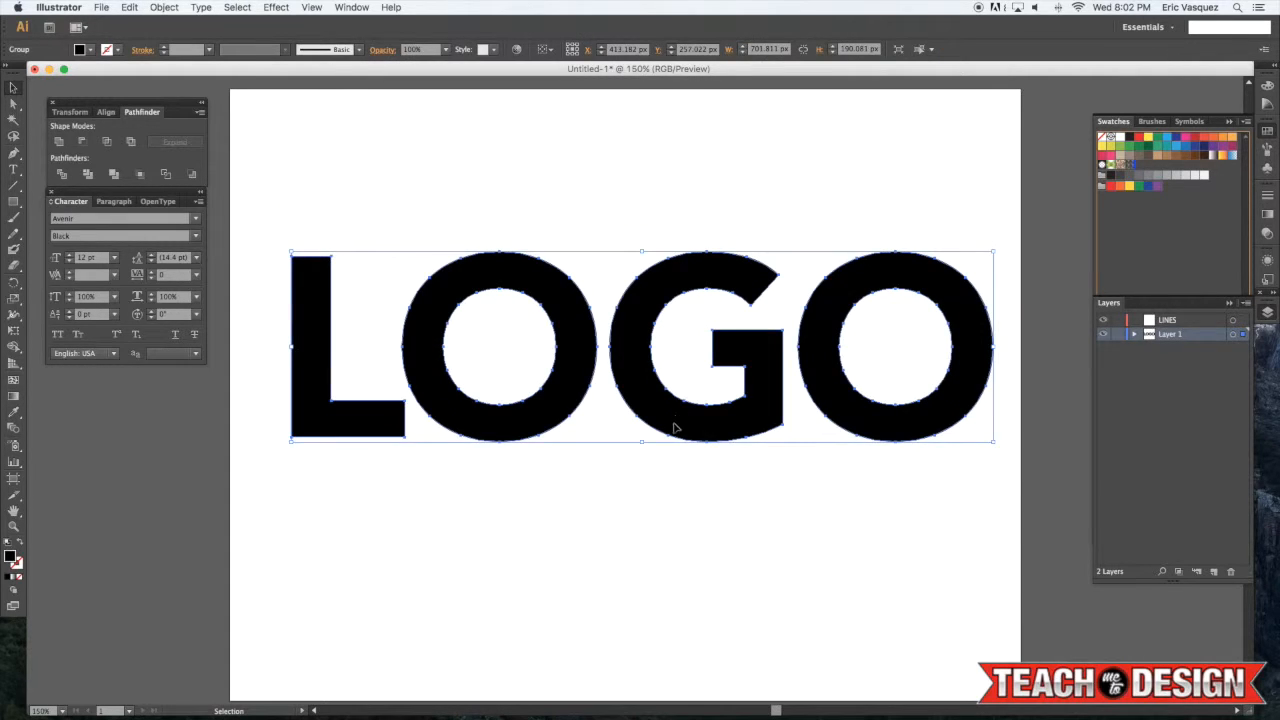
pyautogui.hscroll(-2, 676, 425)
pyautogui.hscroll(-2, 673, 423)
pyautogui.hscroll(5, 663, 380)
pyautogui.scroll(1, 663, 370)
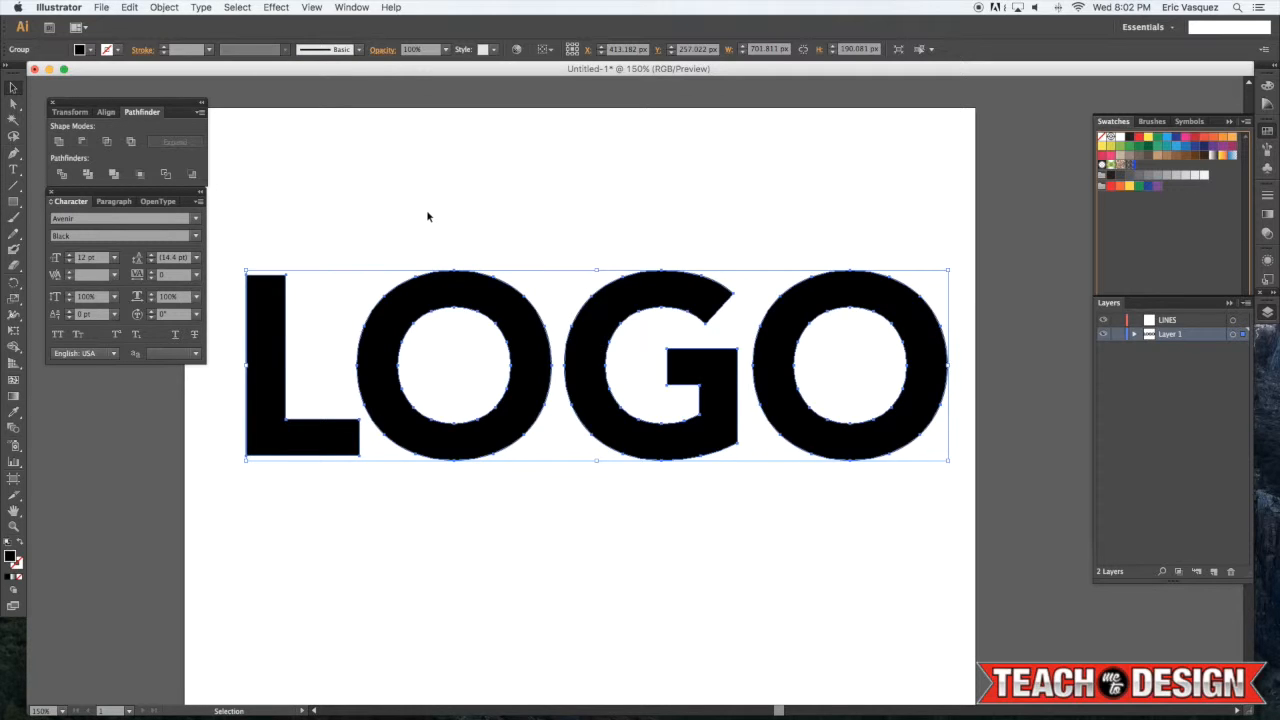
pyautogui.press('super+z')
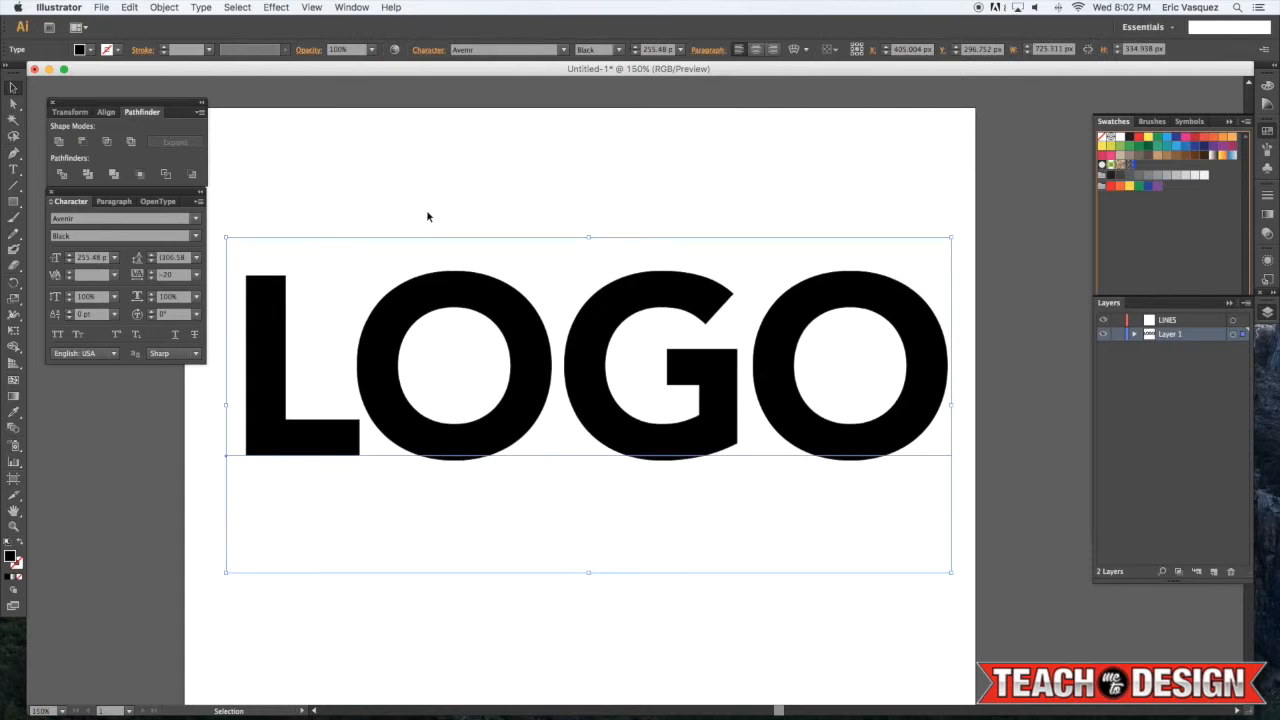
# Create outlines from the LOGO text and deselect it
pyautogui.click(195, 7)
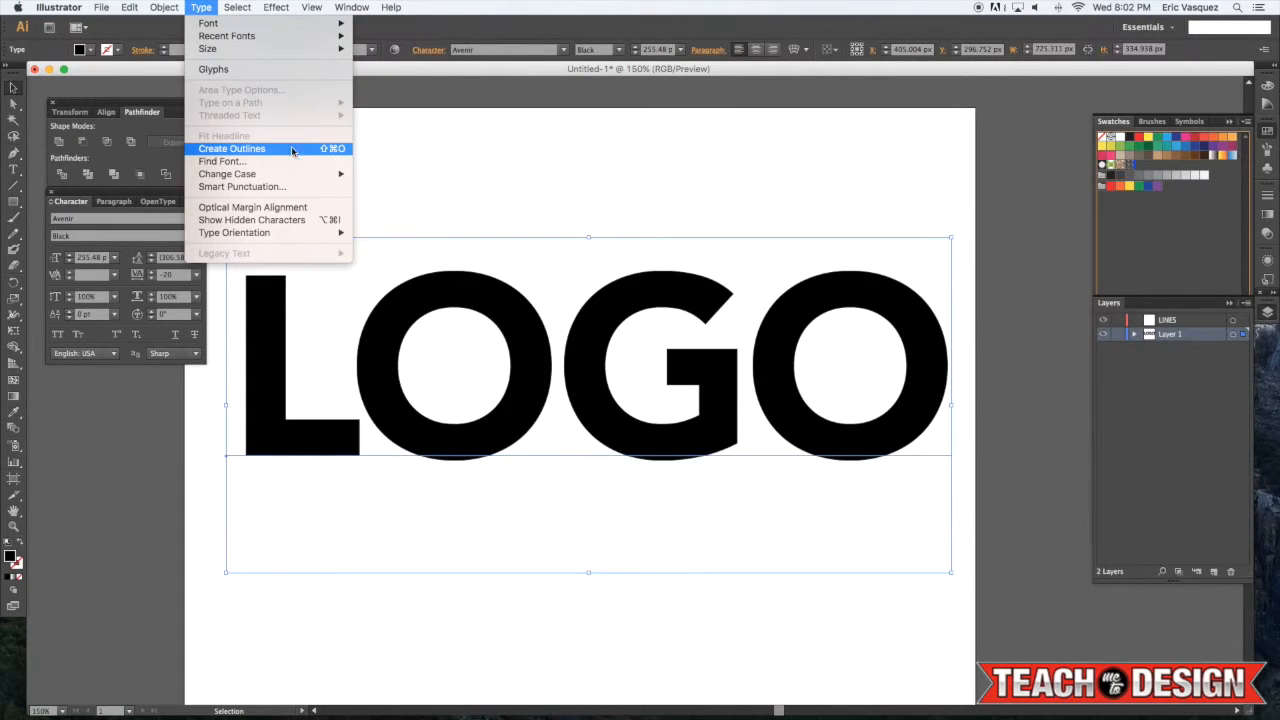
pyautogui.click(334, 152)
pyautogui.click(420, 229)
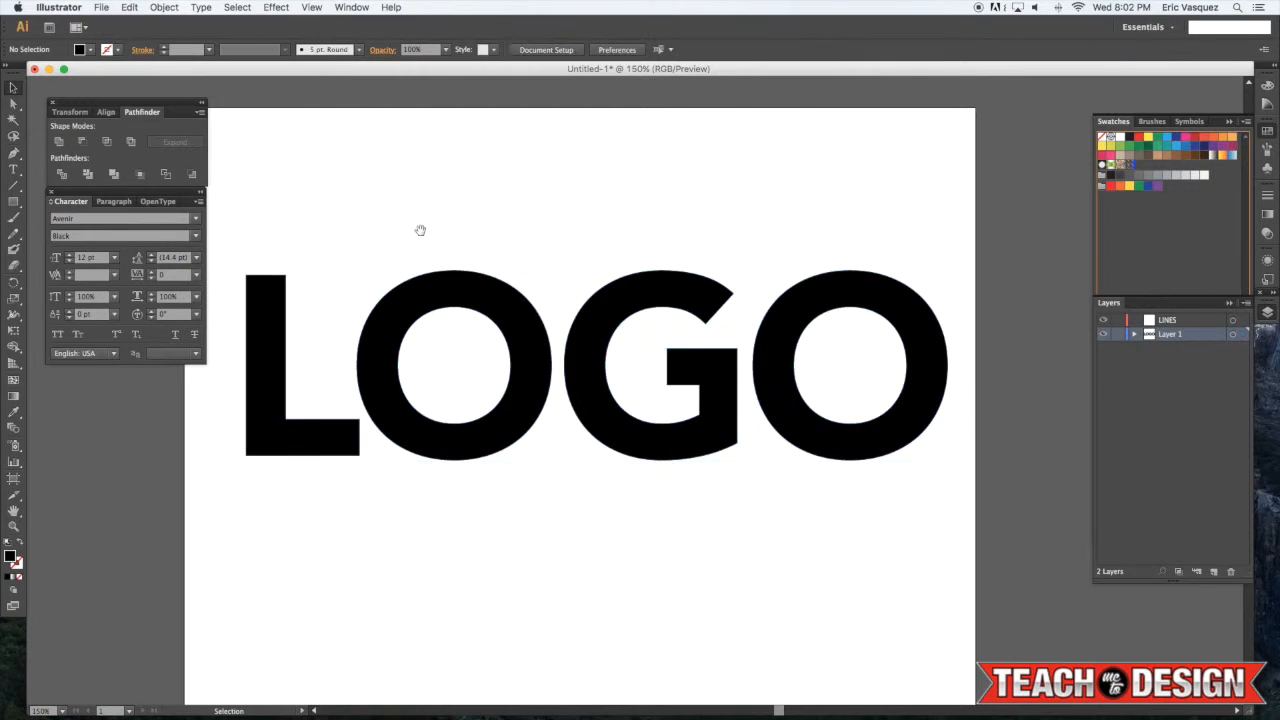
# Zoom in and examine the outlined LOGO lettering
pyautogui.press('a')
pyautogui.press('super+equal')
pyautogui.hscroll(-5, 480, 206)
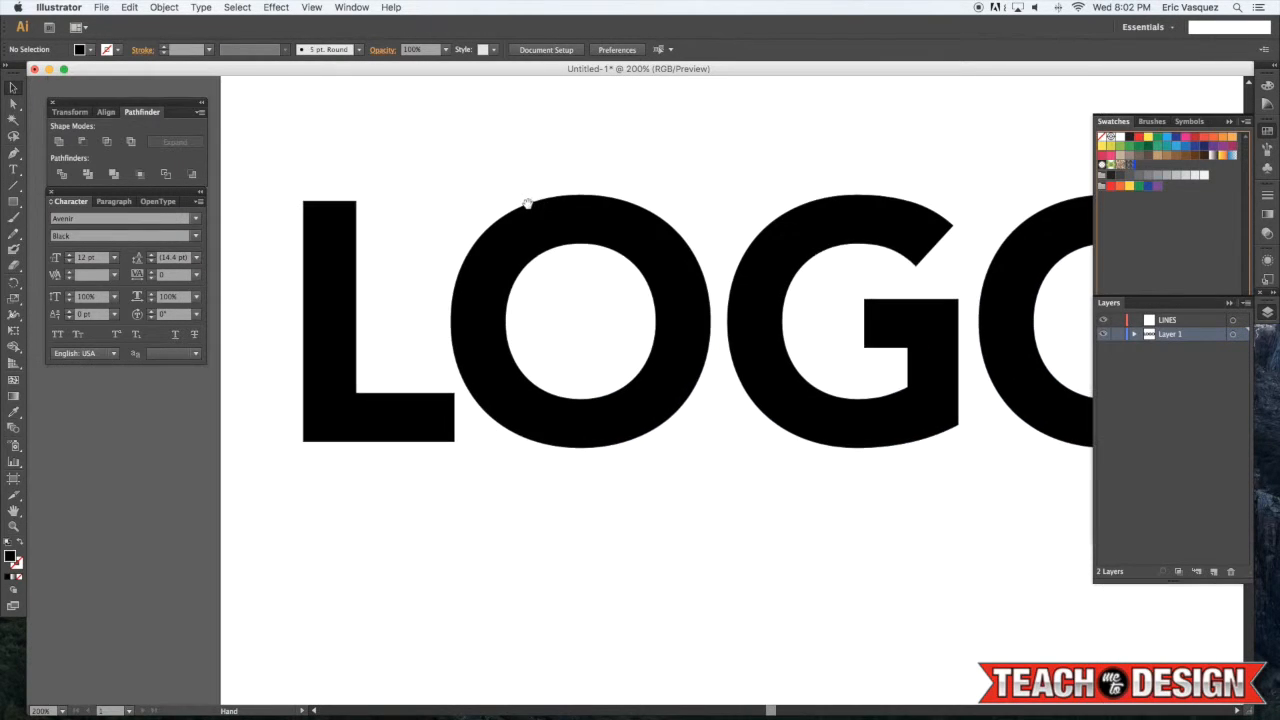
pyautogui.press('v')
pyautogui.click(531, 234)
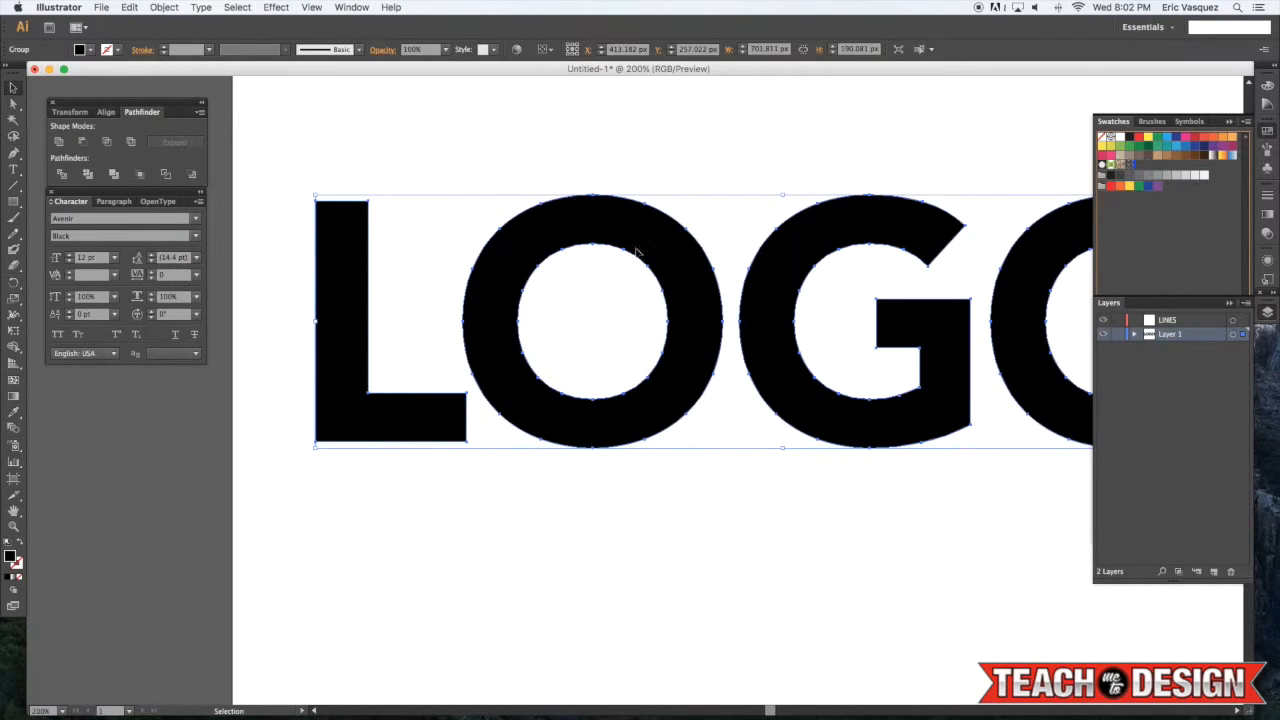
pyautogui.click(640, 252)
pyautogui.moveTo(672, 275); pyautogui.dragTo(657, 279)
pyautogui.press('f')
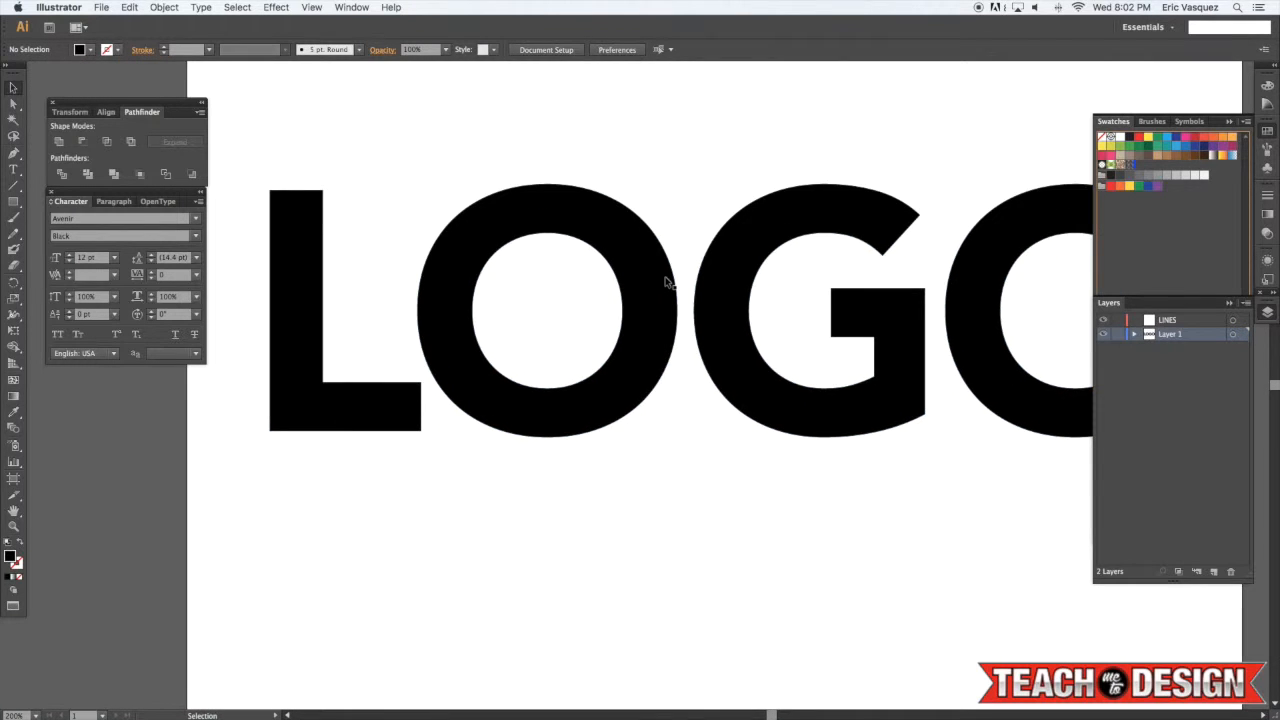
pyautogui.press('super+minus')
pyautogui.hscroll(2, 640, 271)
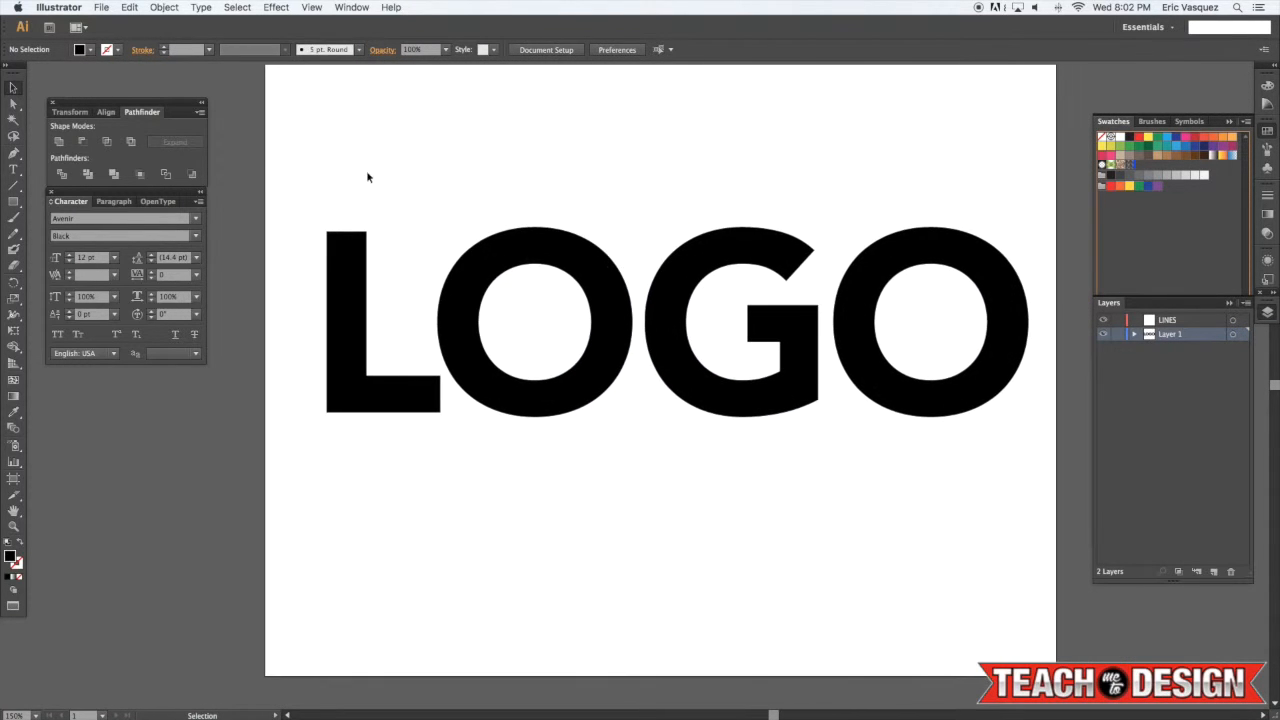
pyautogui.moveTo(366, 172); pyautogui.dragTo(950, 473)
pyautogui.moveTo(919, 400); pyautogui.dragTo(904, 317)
pyautogui.click(900, 450)
pyautogui.moveTo(961, 437); pyautogui.dragTo(8, 632)
pyautogui.moveTo(436, 446); pyautogui.dragTo(630, 542)
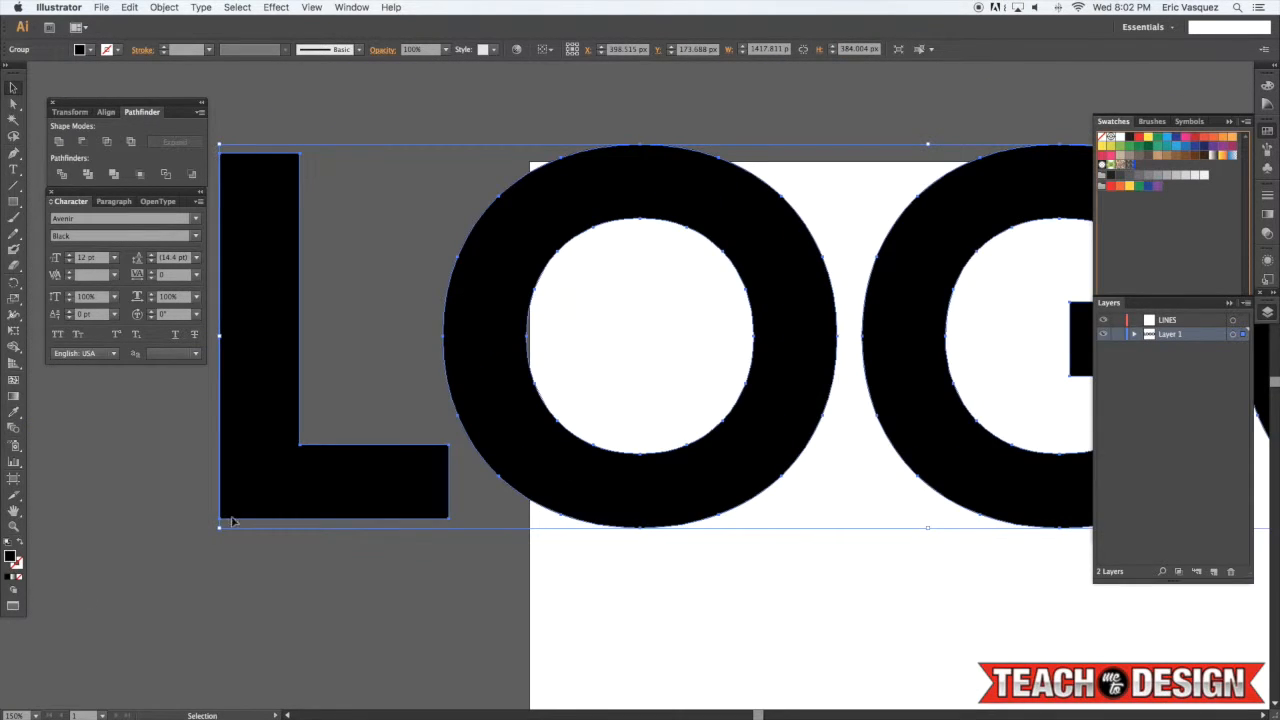
pyautogui.moveTo(232, 521); pyautogui.dragTo(30, 578)
pyautogui.click(448, 399)
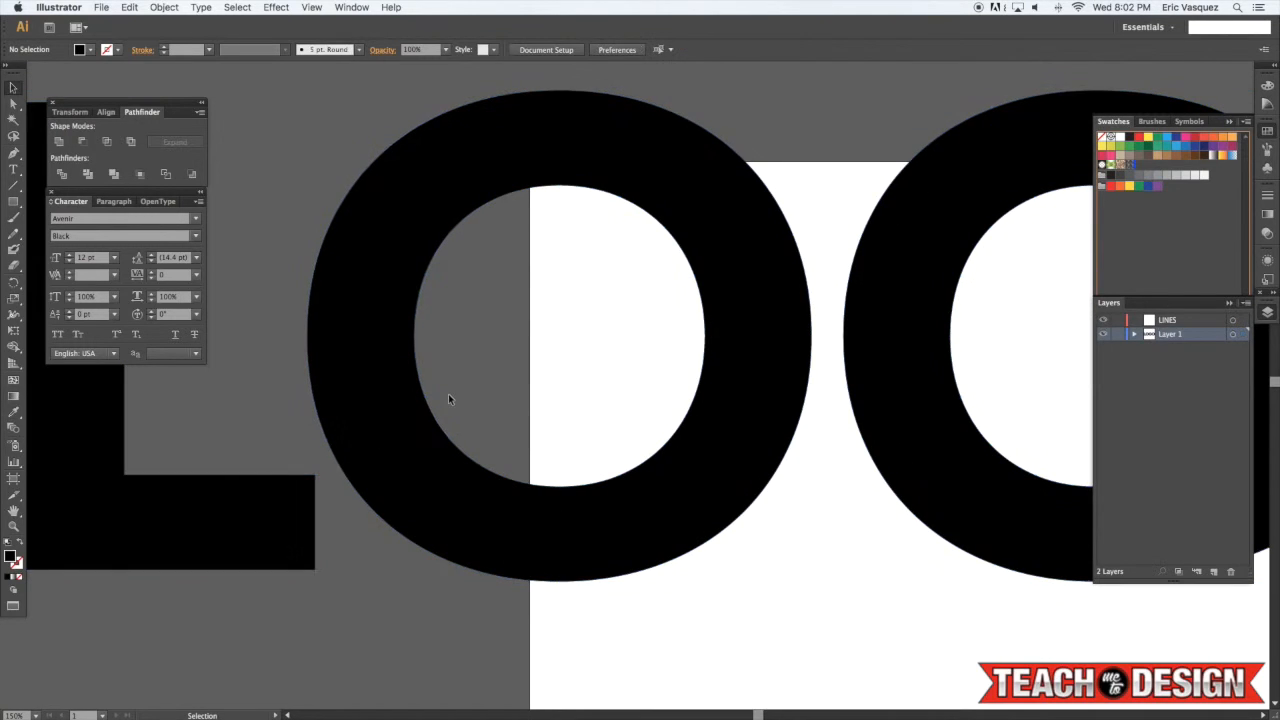
# Zoom in closely to inspect the curved edge of a letter, and return to the full artboard view
pyautogui.press('super+equal')
pyautogui.press('super+equal')
pyautogui.press('super+equal')
pyautogui.press('super+equal')
pyautogui.moveTo(871, 480); pyautogui.dragTo(630, 360)
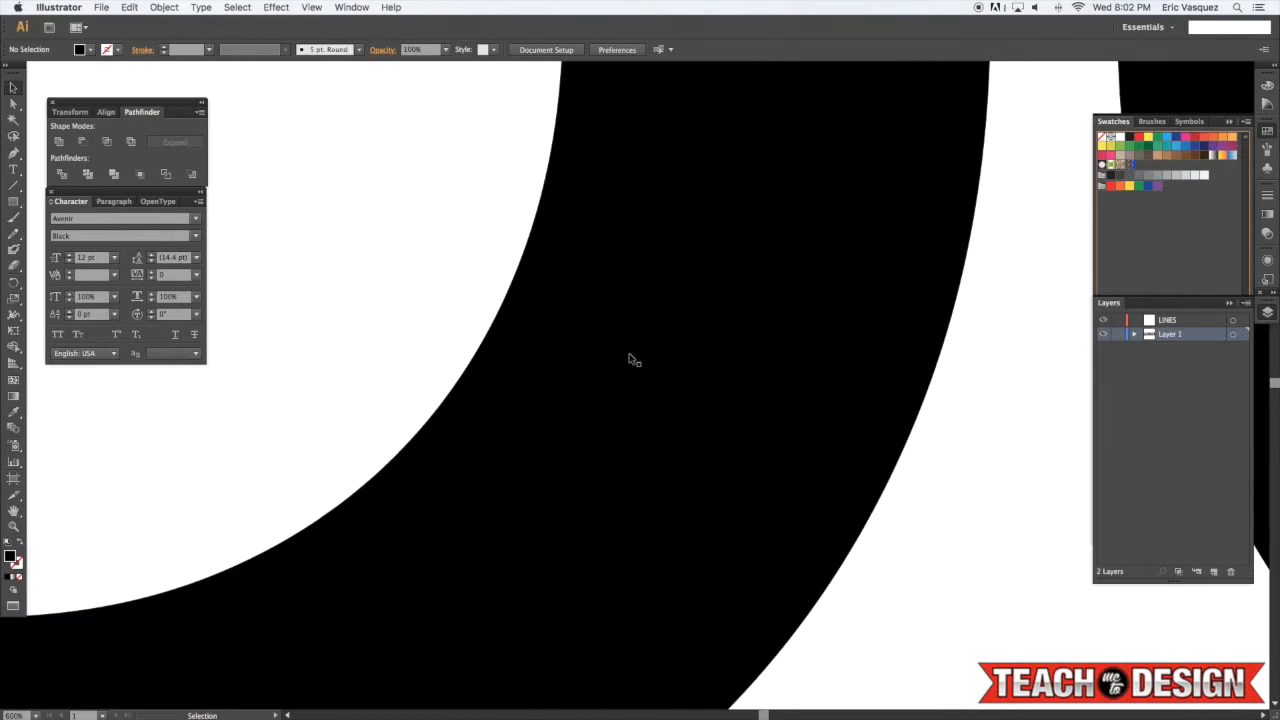
pyautogui.press('super+equal')
pyautogui.press('super+equal')
pyautogui.press('super+equal')
pyautogui.moveTo(480, 348); pyautogui.dragTo(734, 503)
pyautogui.press('v')
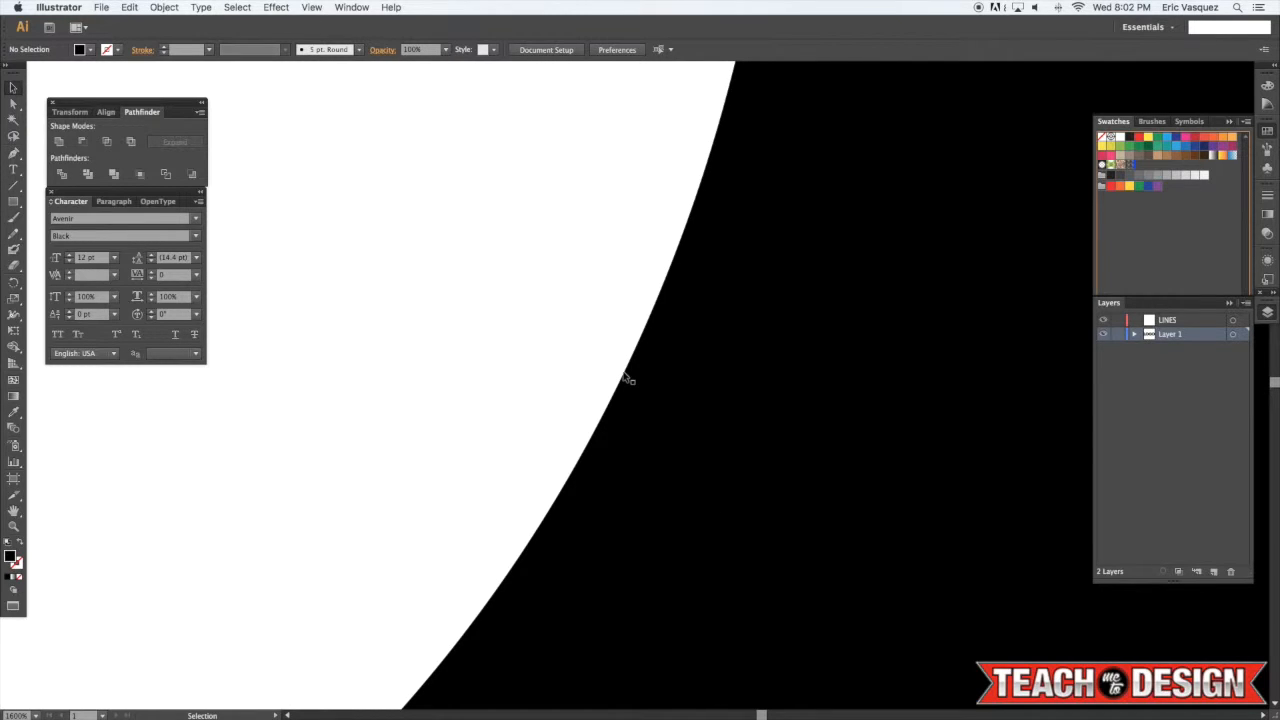
pyautogui.click(624, 376)
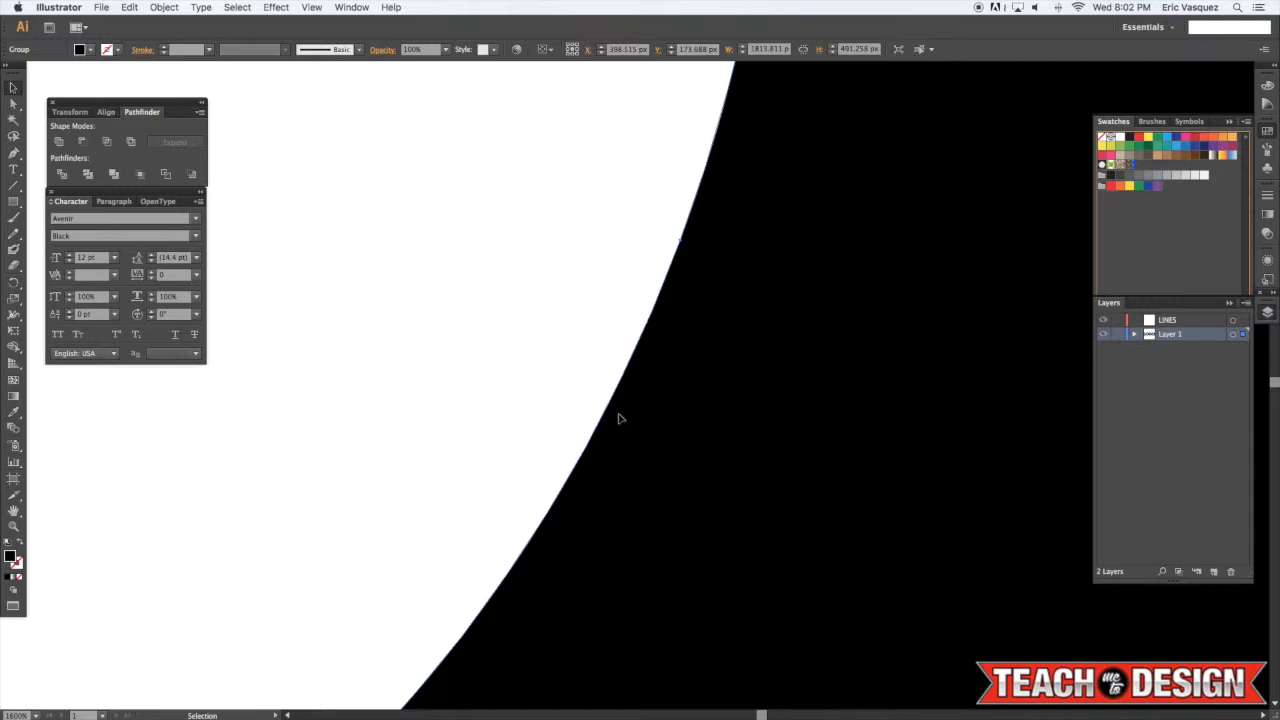
pyautogui.press('super+minus')
pyautogui.press('super+minus')
pyautogui.press('super+minus')
pyautogui.press('super+minus')
pyautogui.press('super+minus')
pyautogui.press('super+minus')
pyautogui.press('super+minus')
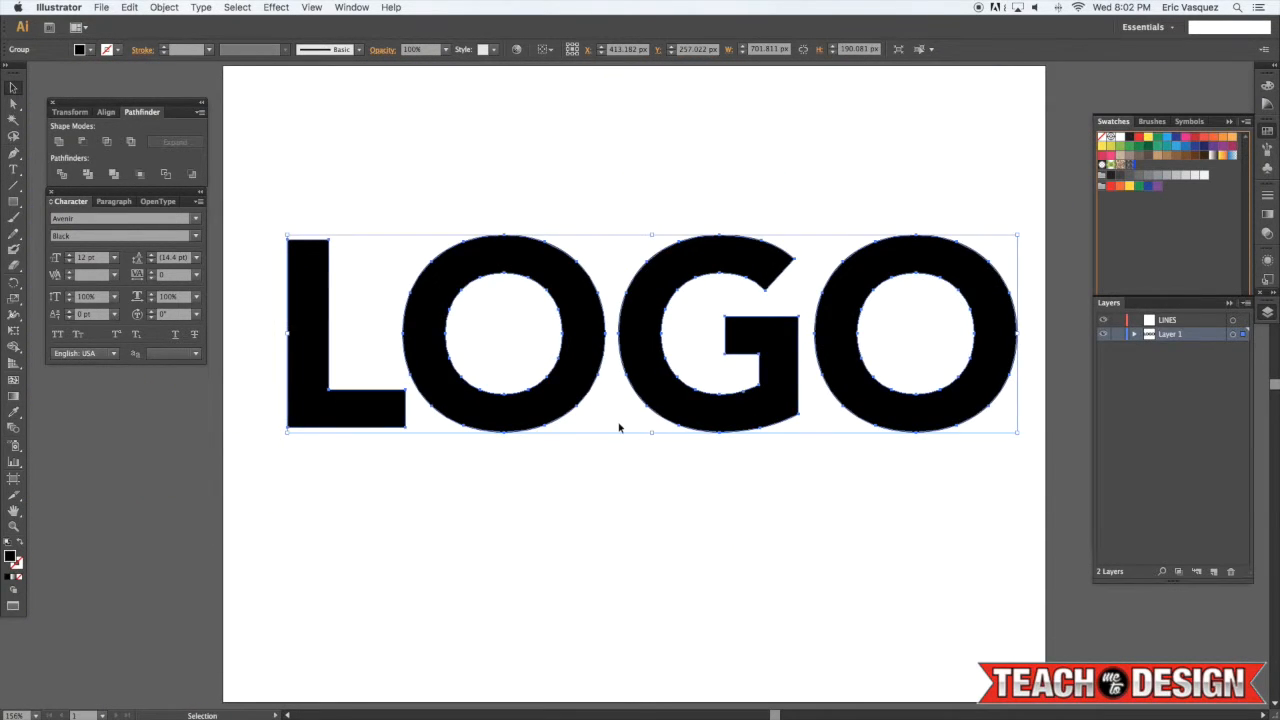
pyautogui.click(666, 477)
pyautogui.press('super+minus')
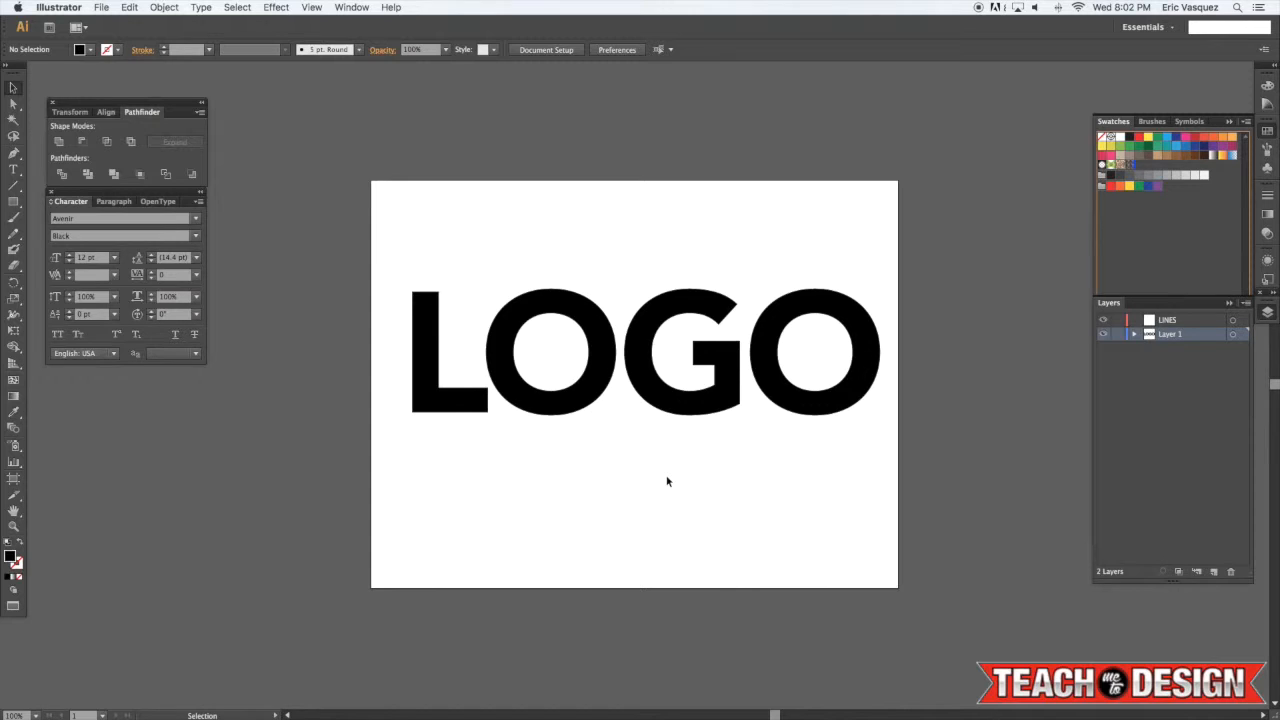
# Select the LOGO lettering and fill it with a brown swatch
pyautogui.press('super+plus')
pyautogui.click(697, 415)
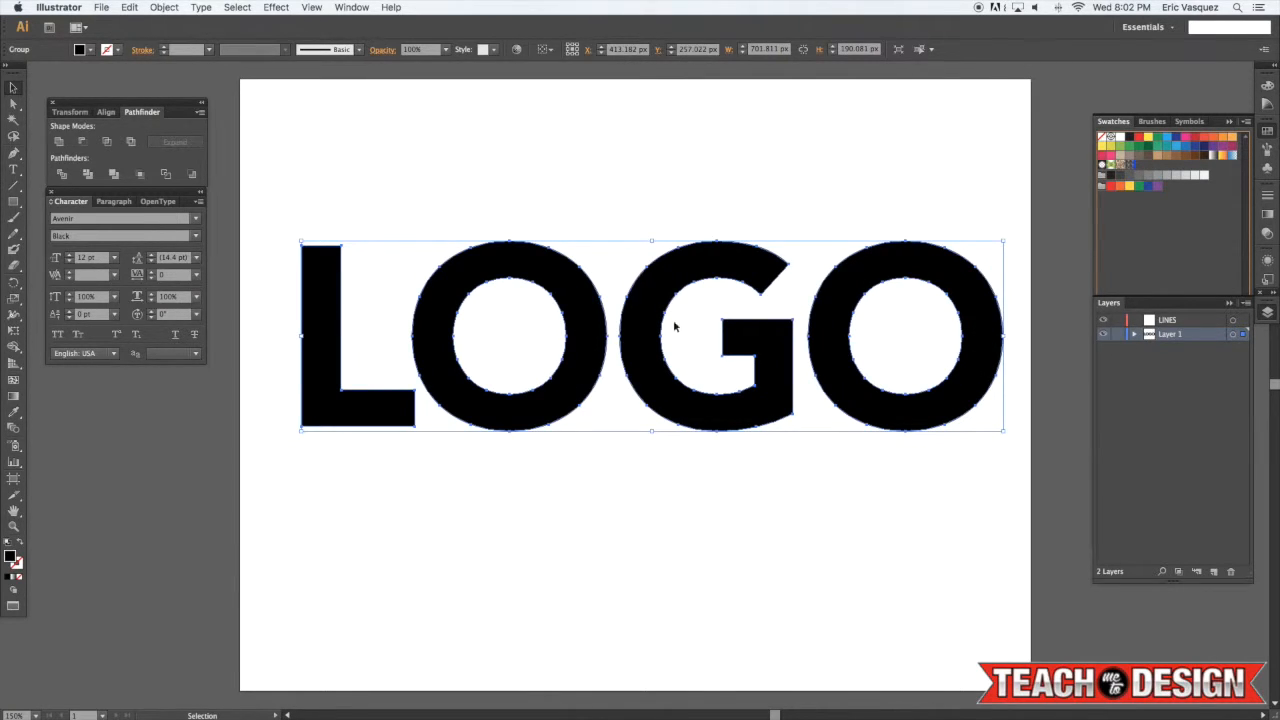
pyautogui.click(1168, 157)
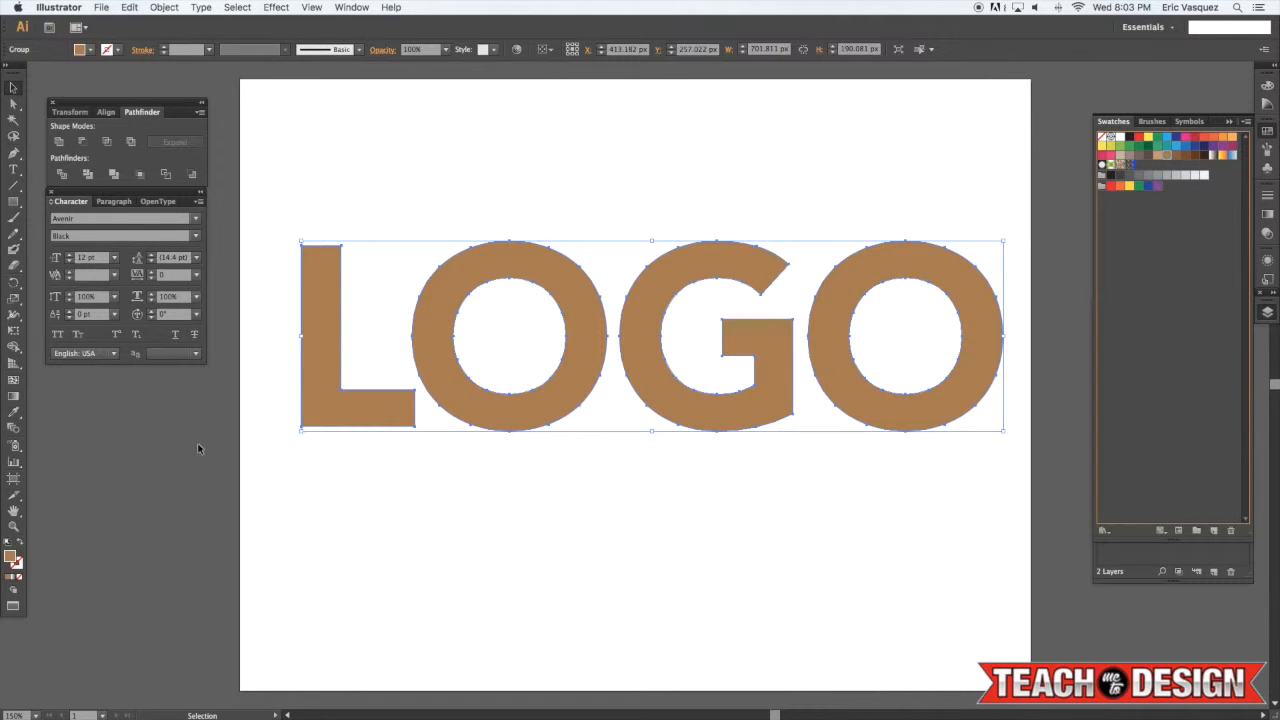
# Lighten the LOGO fill colour to a tan of #a0846a in the Color Picker
pyautogui.doubleClick(10, 556)
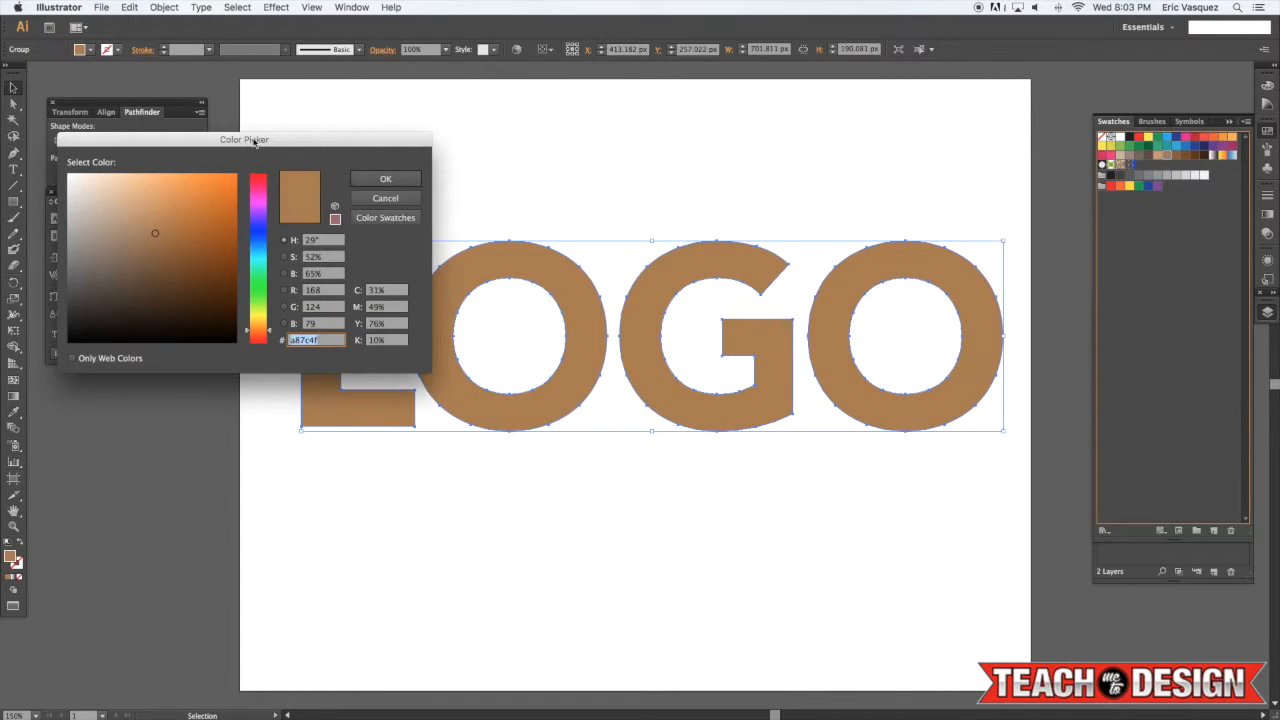
pyautogui.moveTo(255, 142); pyautogui.dragTo(1119, 199)
pyautogui.click(997, 292)
pyautogui.moveTo(992, 293); pyautogui.dragTo(988, 292)
pyautogui.click(1274, 232)
pyautogui.click(803, 193)
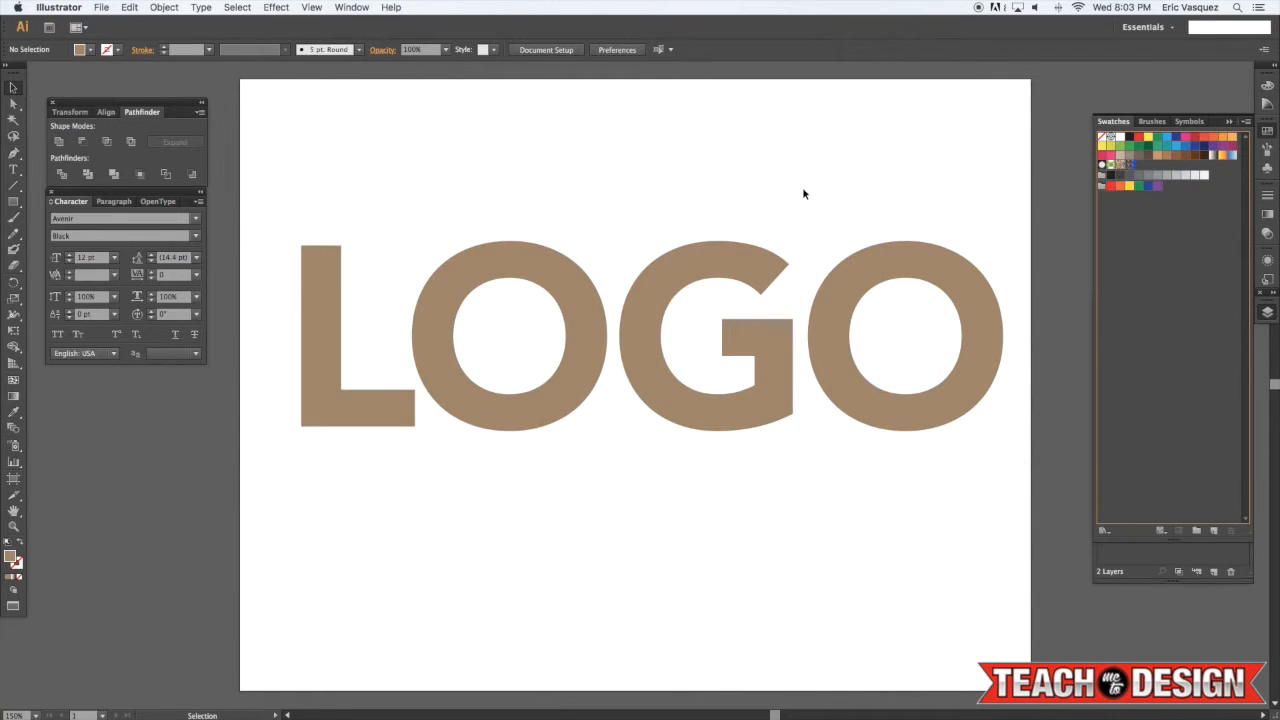
# Create an offset path of 4 px around the selected LOGO lettering
pyautogui.click(667, 270)
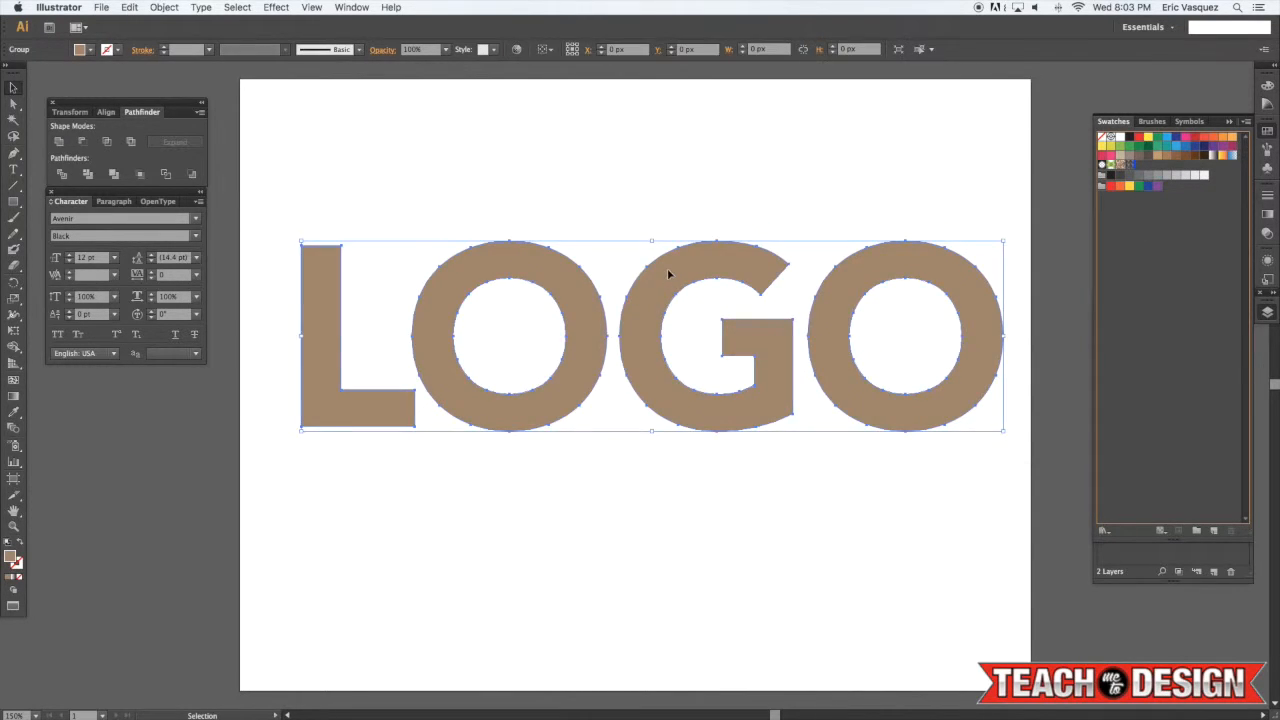
pyautogui.doubleClick(11, 557)
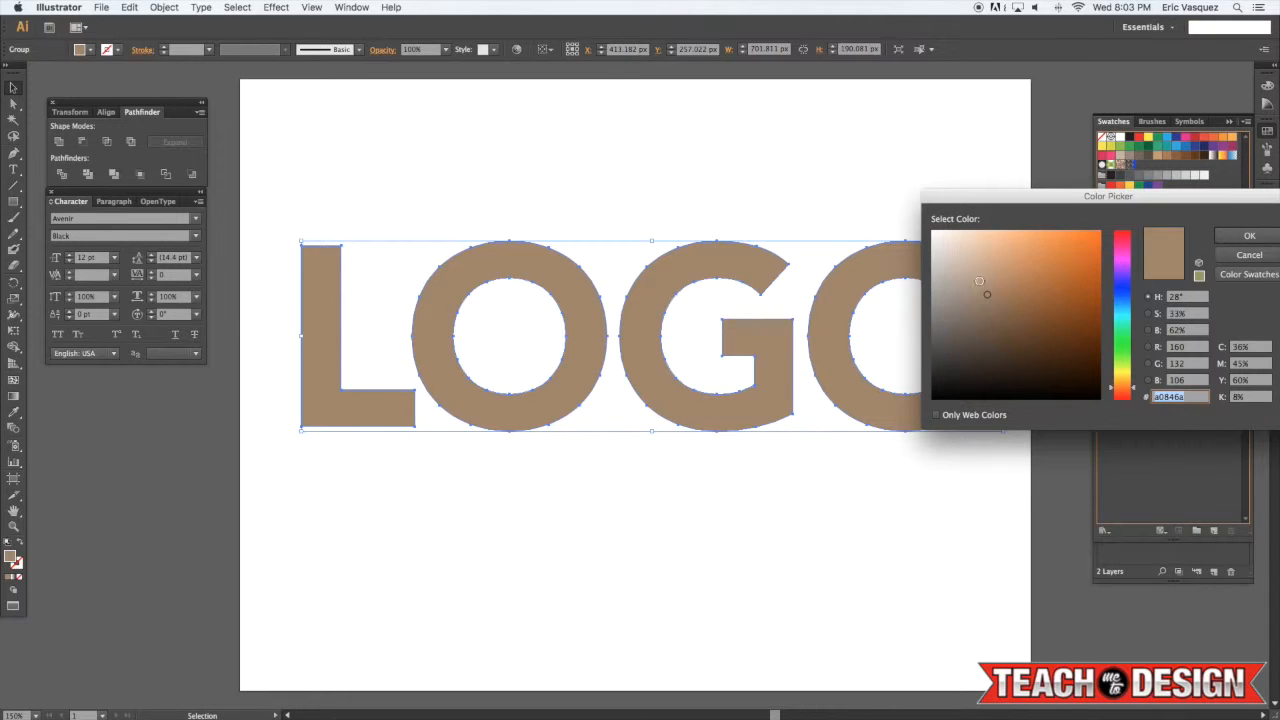
pyautogui.click(1246, 238)
pyautogui.click(606, 238)
pyautogui.click(440, 362)
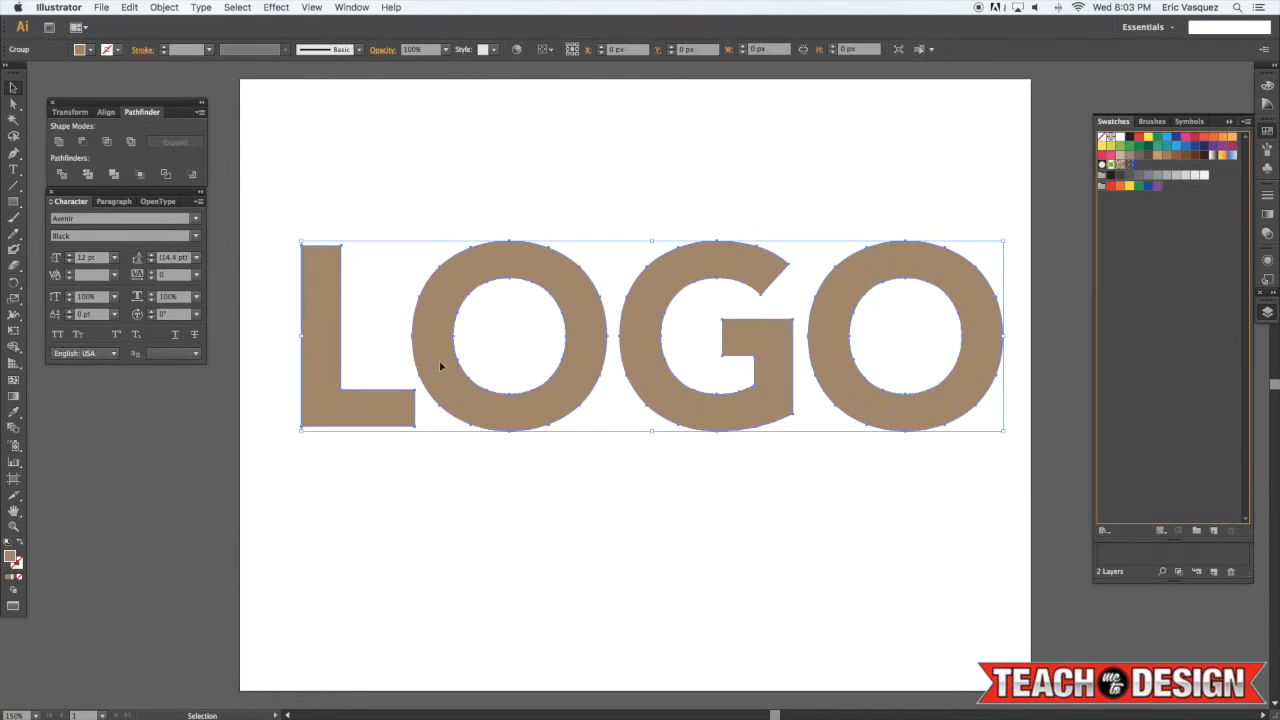
pyautogui.click(166, 7)
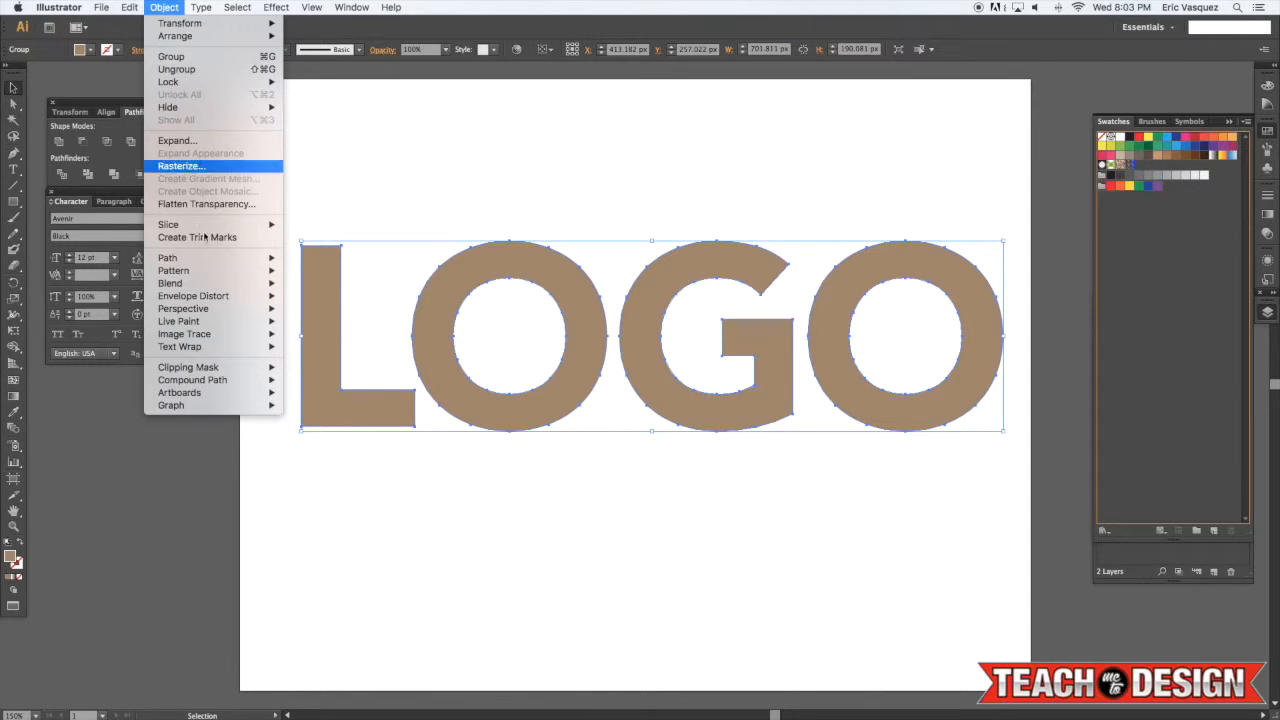
pyautogui.moveTo(210, 258)
pyautogui.click(300, 298)
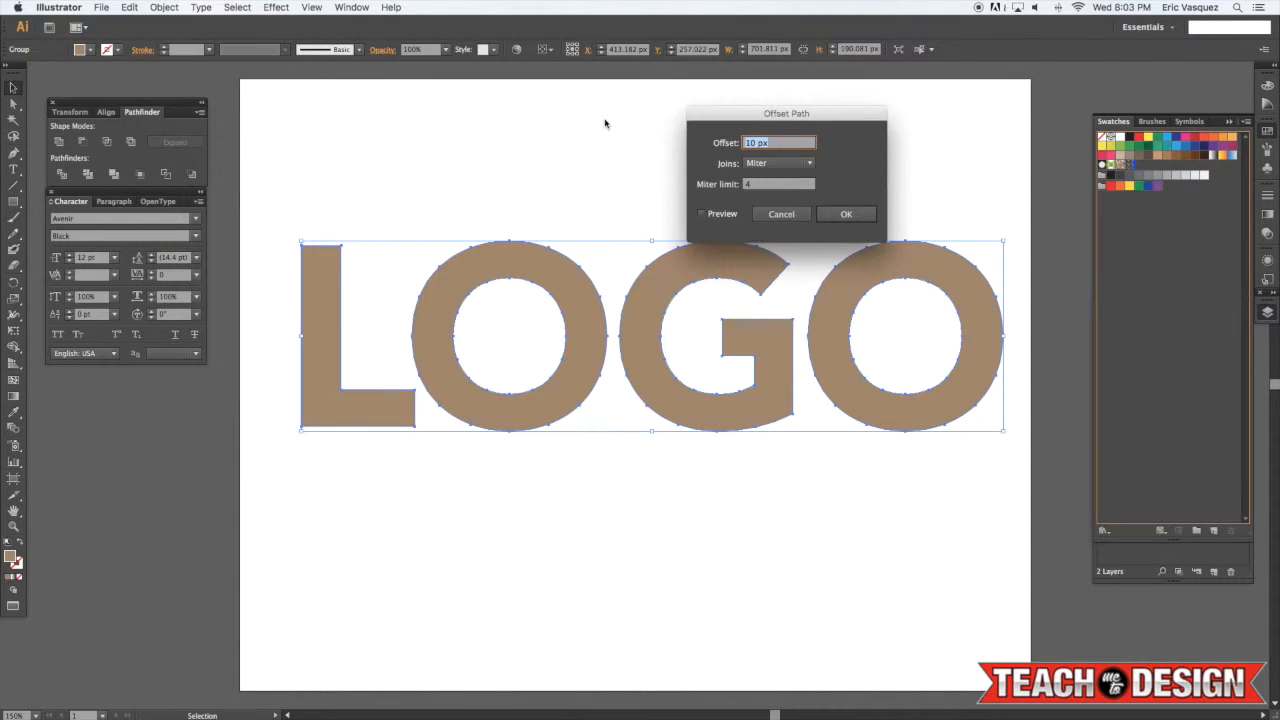
pyautogui.write('4px')
pyautogui.press('Return')
# Delete the selected paths and undo the deletion
pyautogui.hscroll(-3, 620, 132)
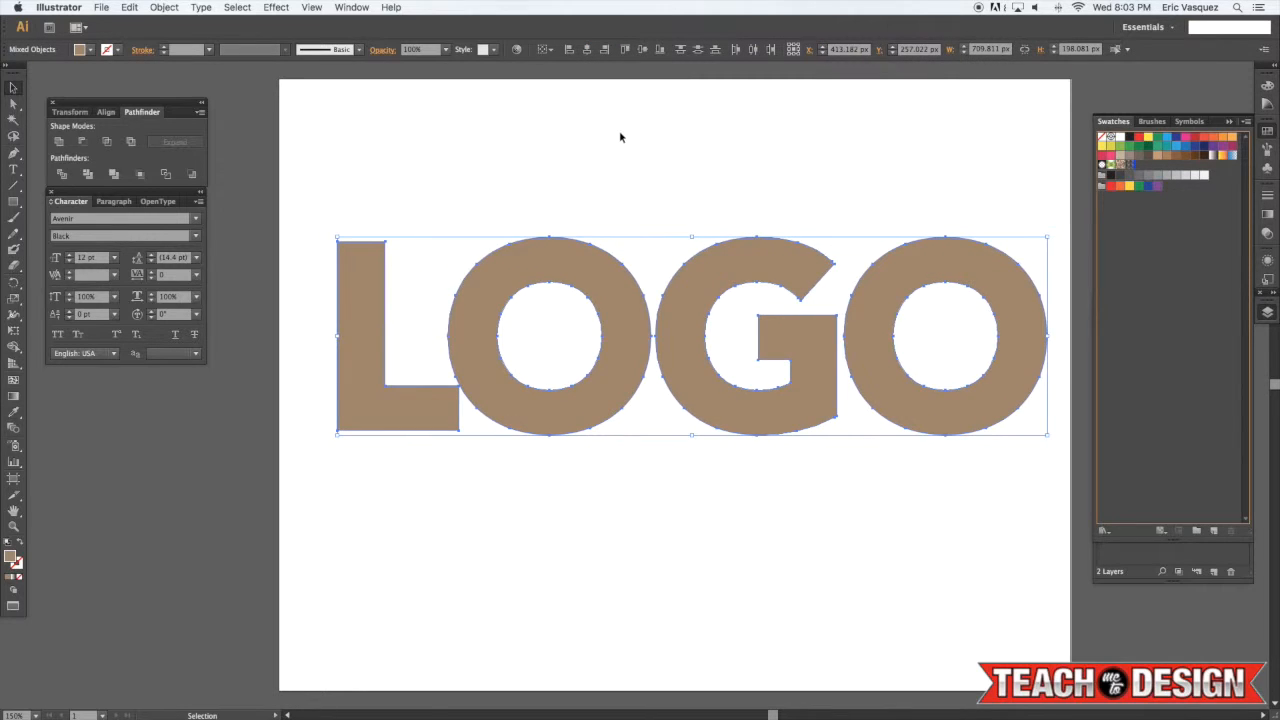
pyautogui.press('Delete')
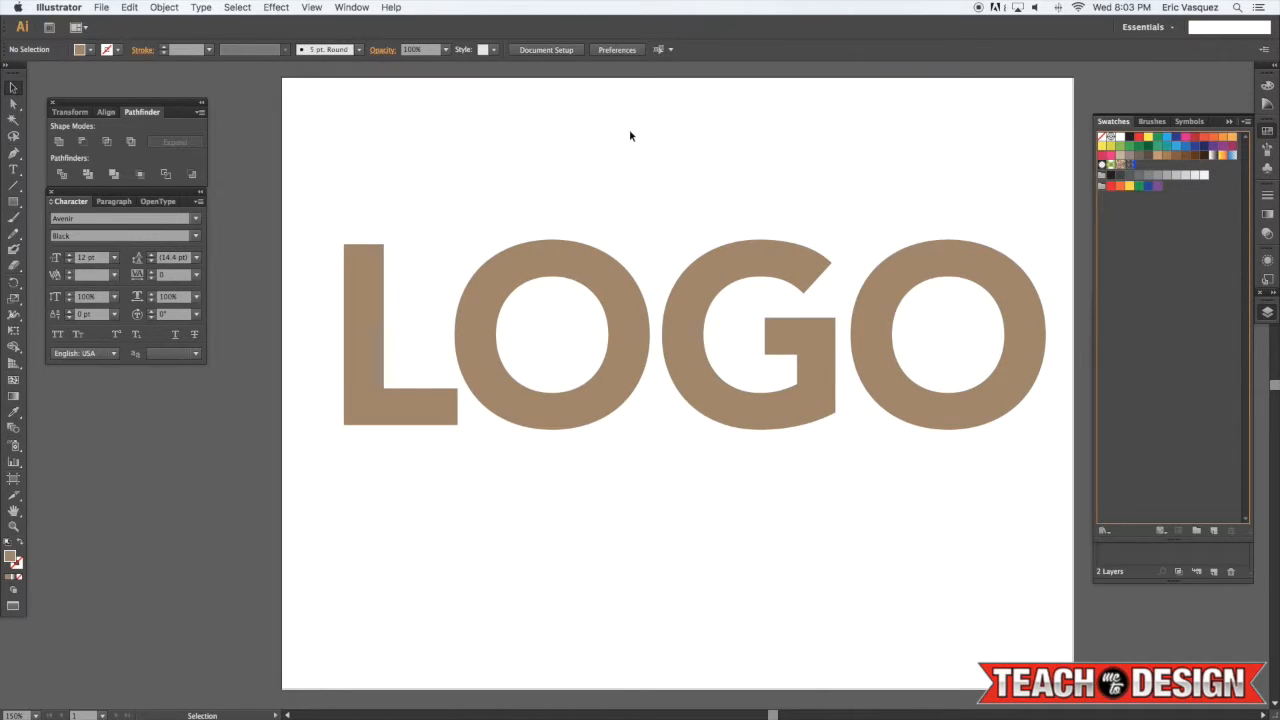
pyautogui.press('super+z')
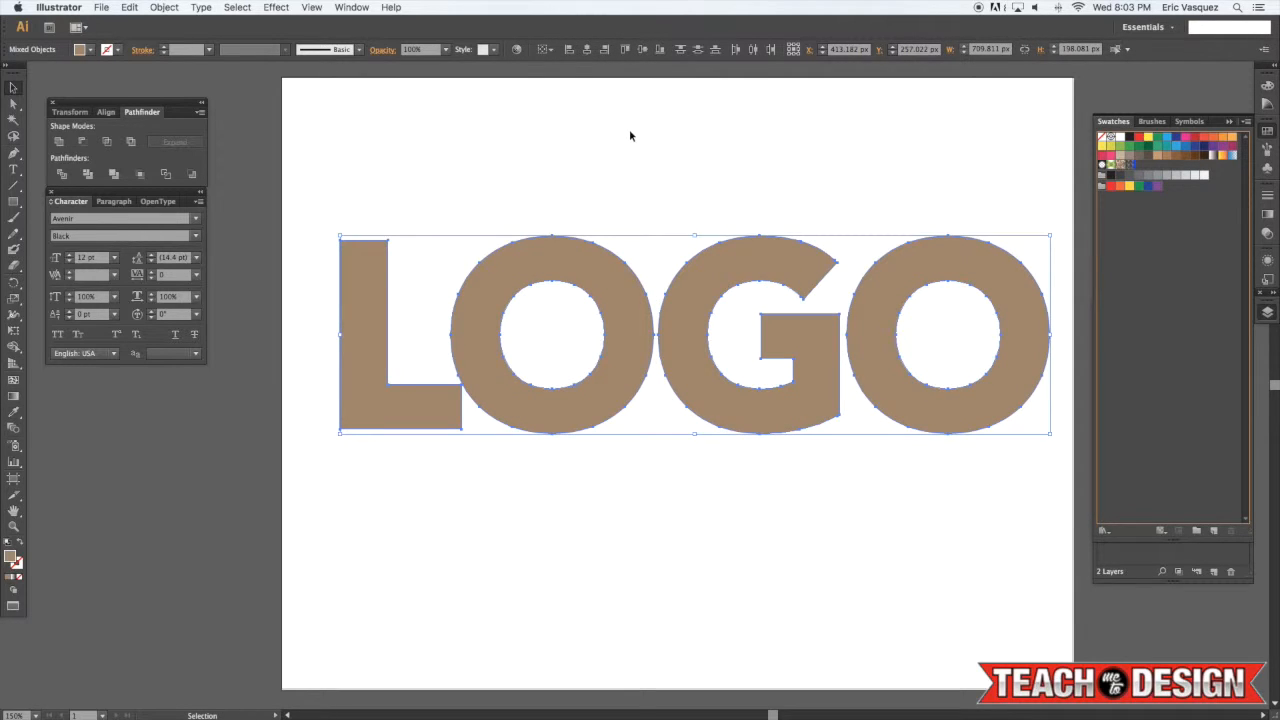
# Group the offset paths and set their fill to dark brown #513722
pyautogui.press('super+g')
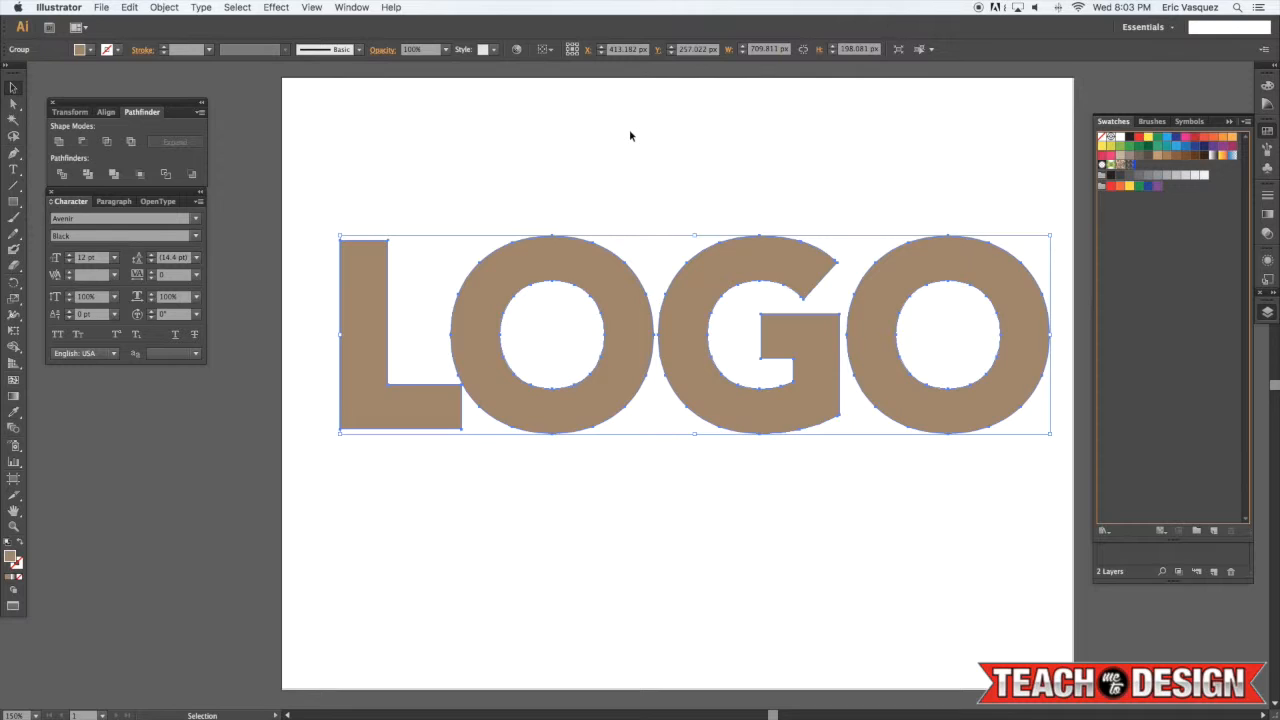
pyautogui.scroll(1, 92, 422)
pyautogui.doubleClick(13, 559)
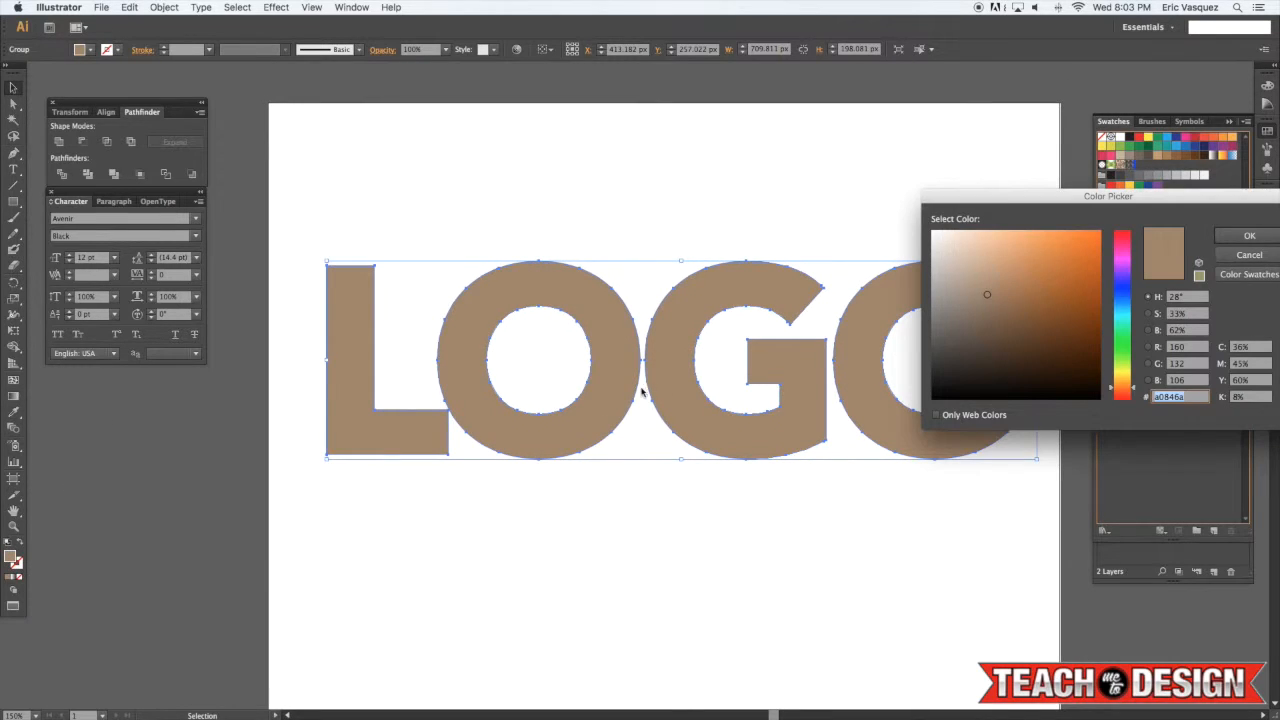
pyautogui.click(1000, 329)
pyautogui.click(1003, 338)
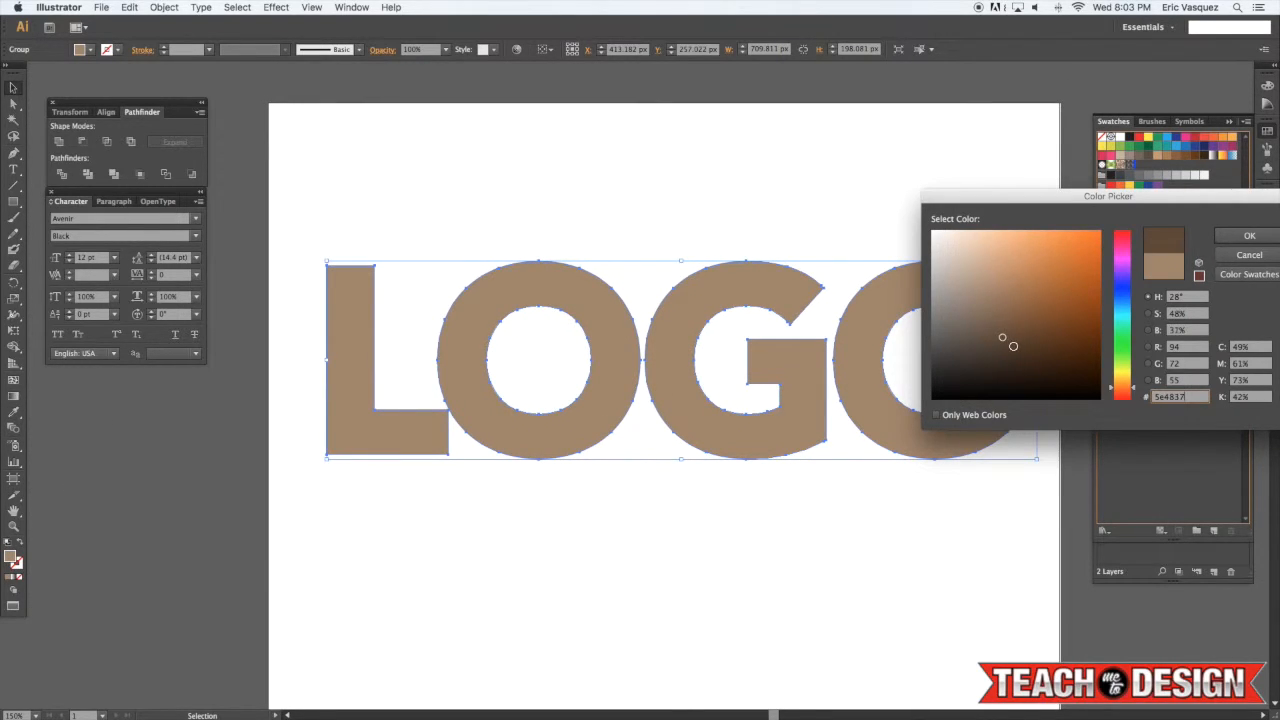
pyautogui.click(1013, 346)
pyautogui.click(1029, 346)
pyautogui.click(1251, 238)
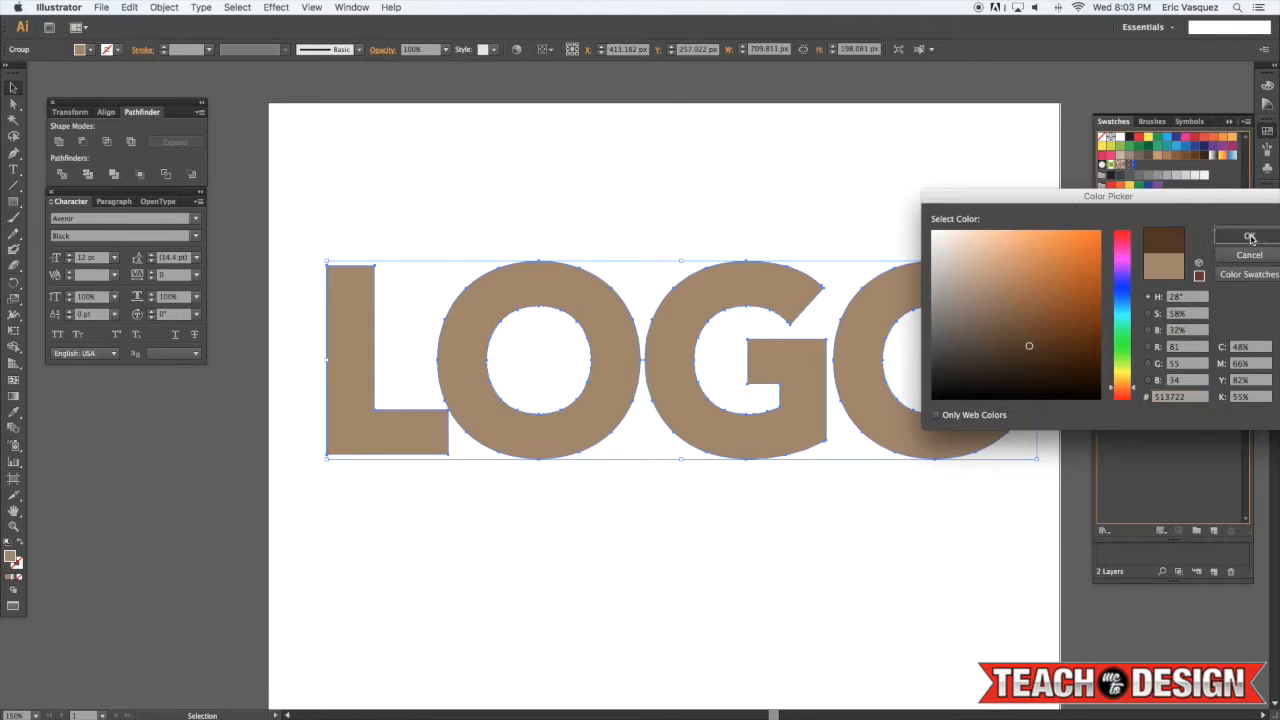
pyautogui.click(898, 184)
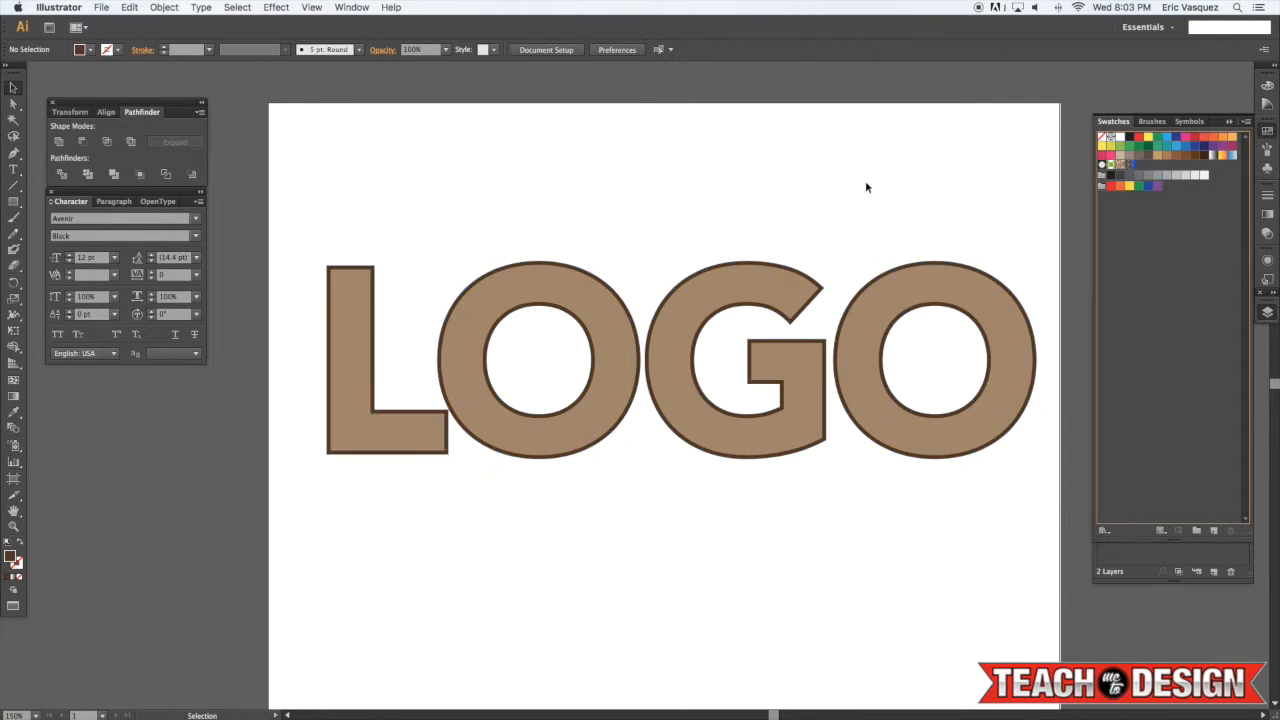
# Select the dark brown offset outline group behind the tan LOGO letters
pyautogui.press('space')
pyautogui.moveTo(702, 206); pyautogui.dragTo(705, 194)
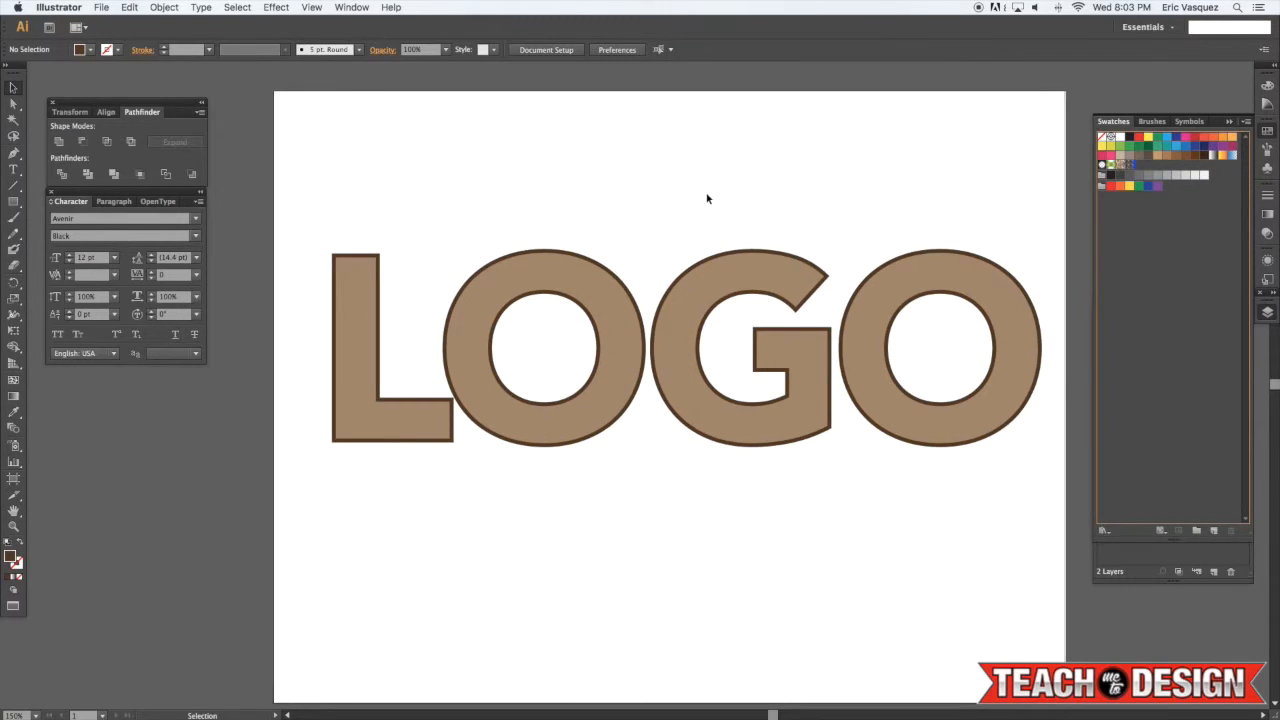
pyautogui.press('super+=')
pyautogui.click(600, 261)
pyautogui.click(599, 259)
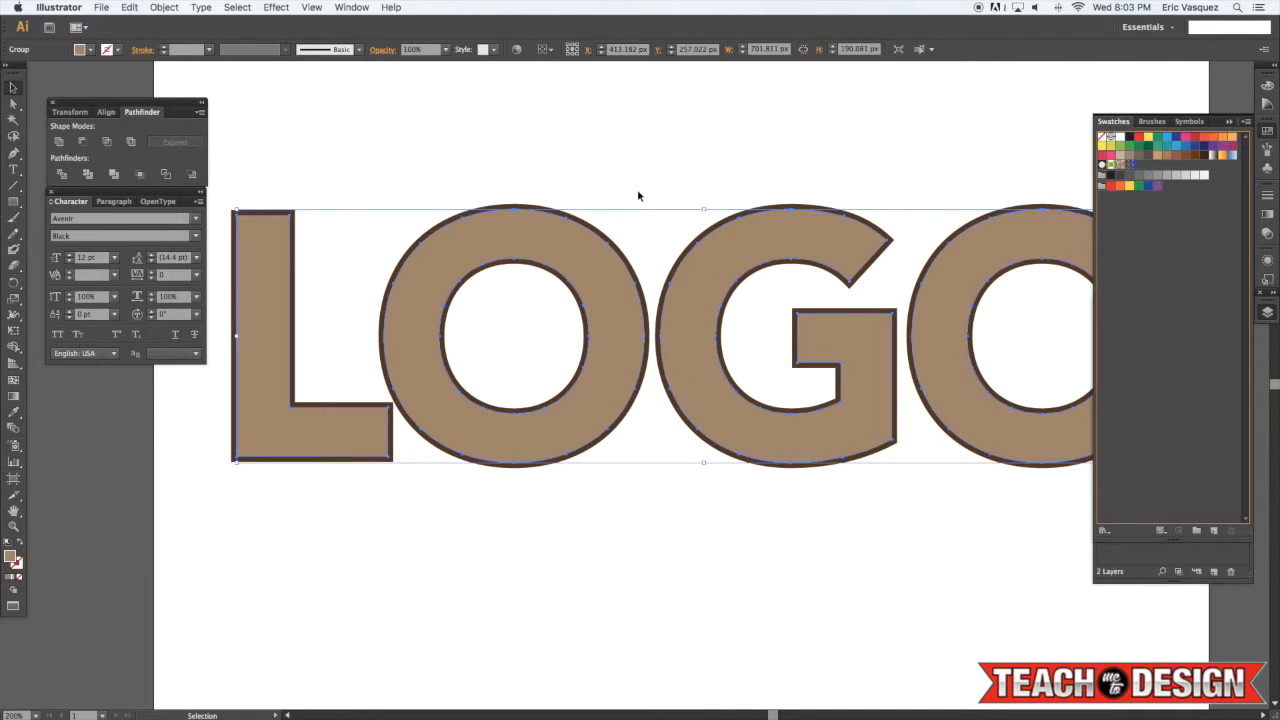
pyautogui.hscroll(-1, 252, 229)
pyautogui.click(373, 152)
pyautogui.click(283, 253)
pyautogui.click(294, 200)
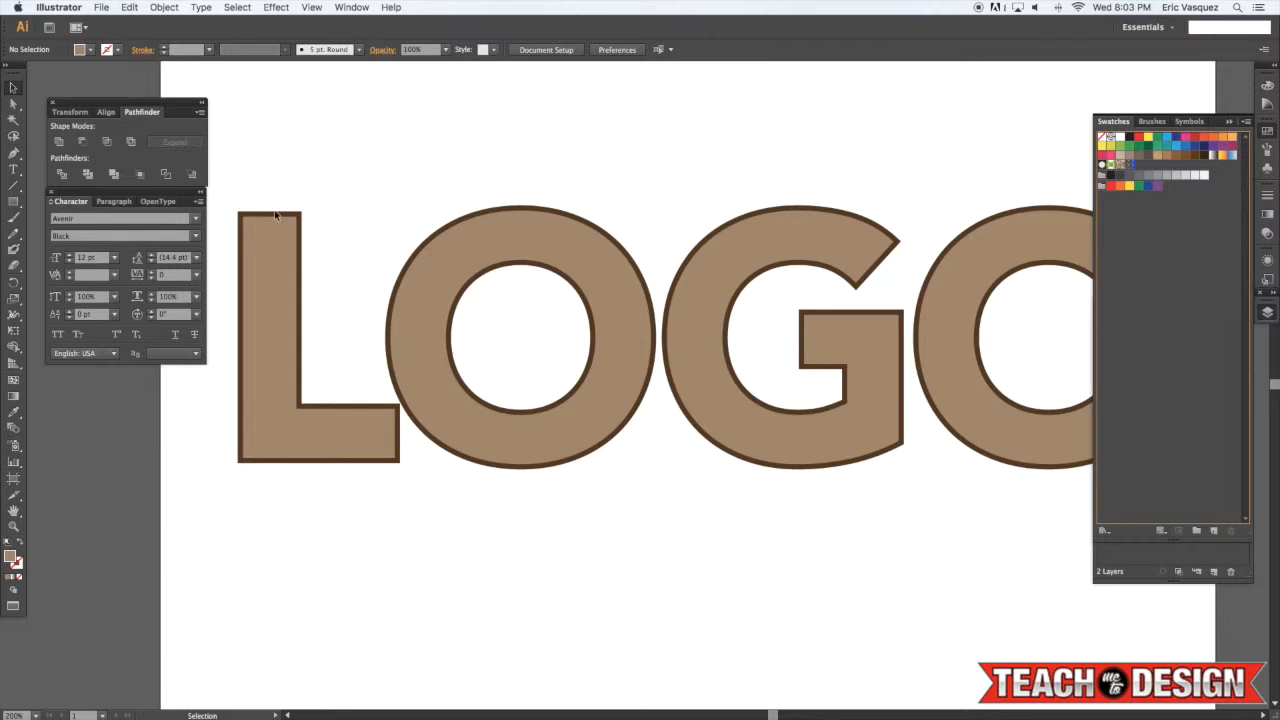
pyautogui.click(276, 216)
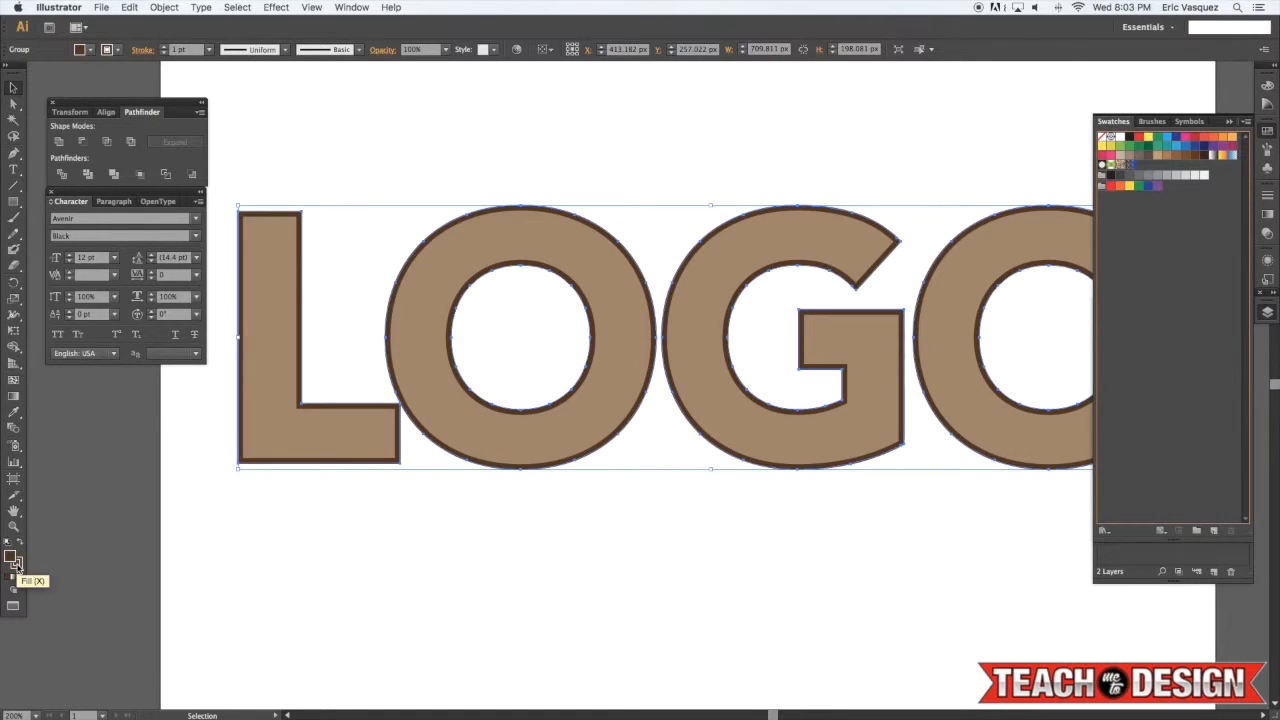
# Set the offset outline group's stroke weight to 7 pt
pyautogui.click(15, 562)
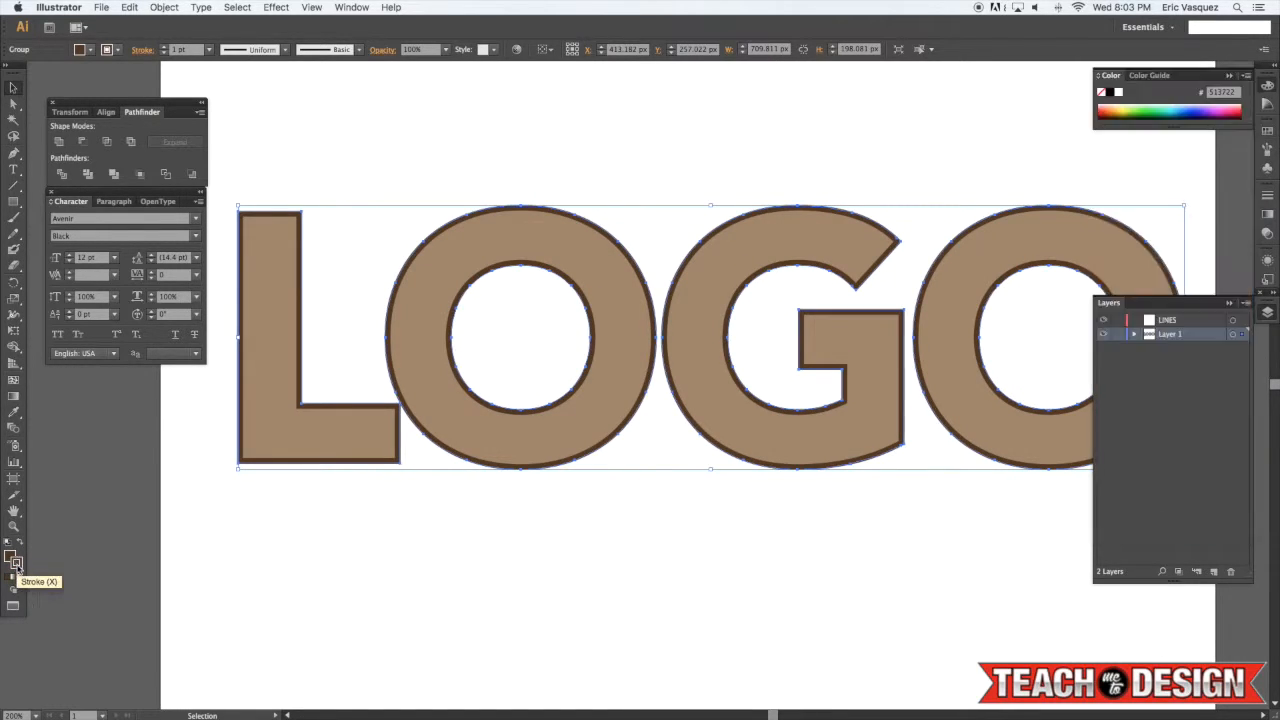
pyautogui.click(1267, 195)
pyautogui.click(1198, 204)
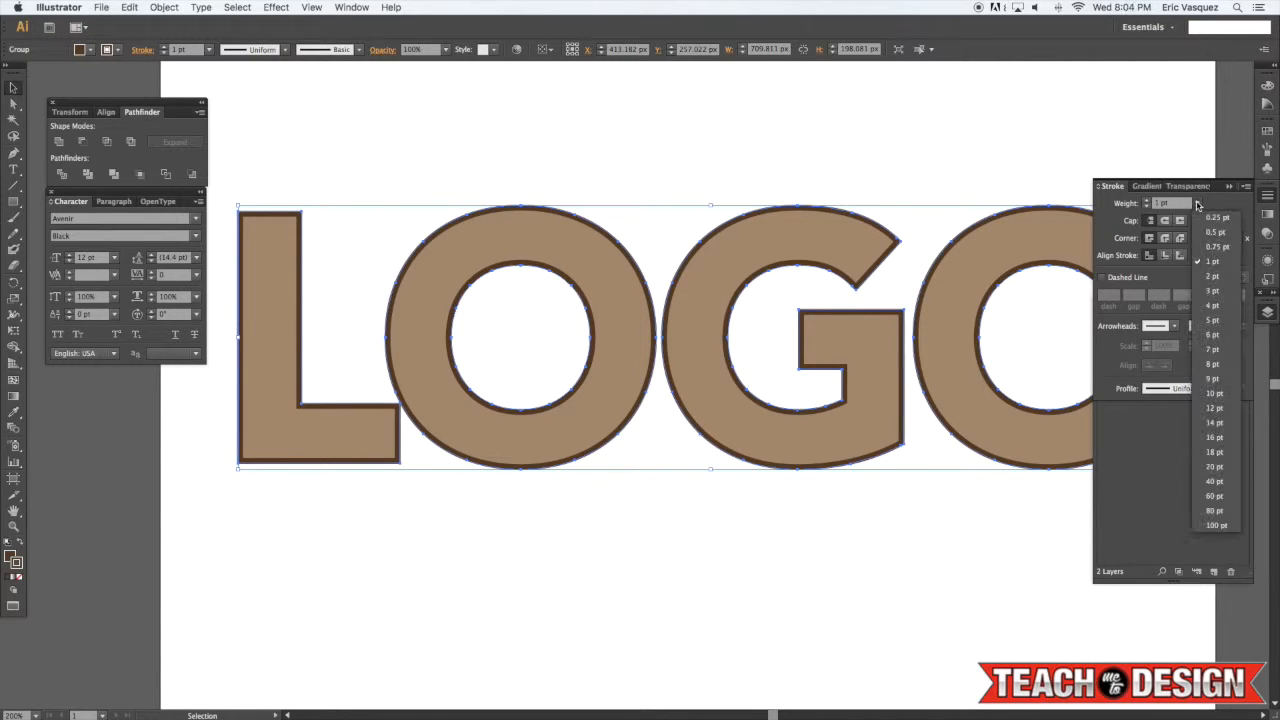
pyautogui.click(1210, 363)
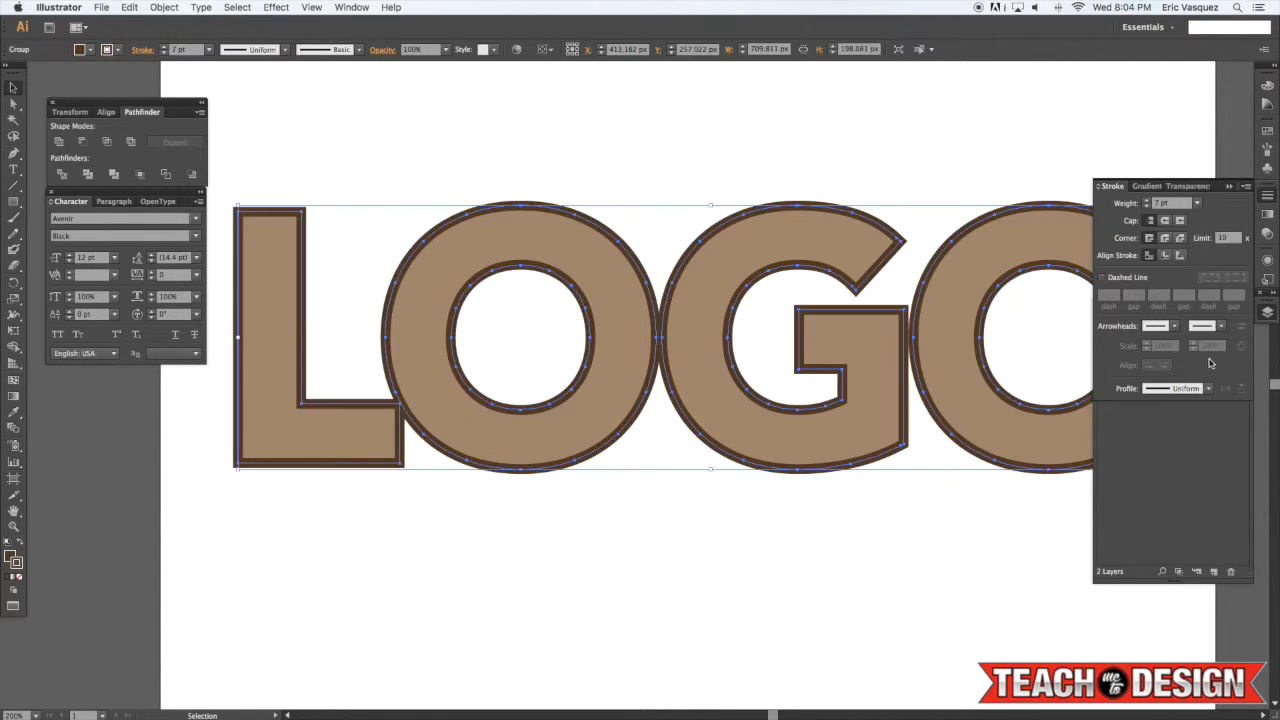
# Set the offset outline group's stroke weight to 8 pt
pyautogui.click(1198, 204)
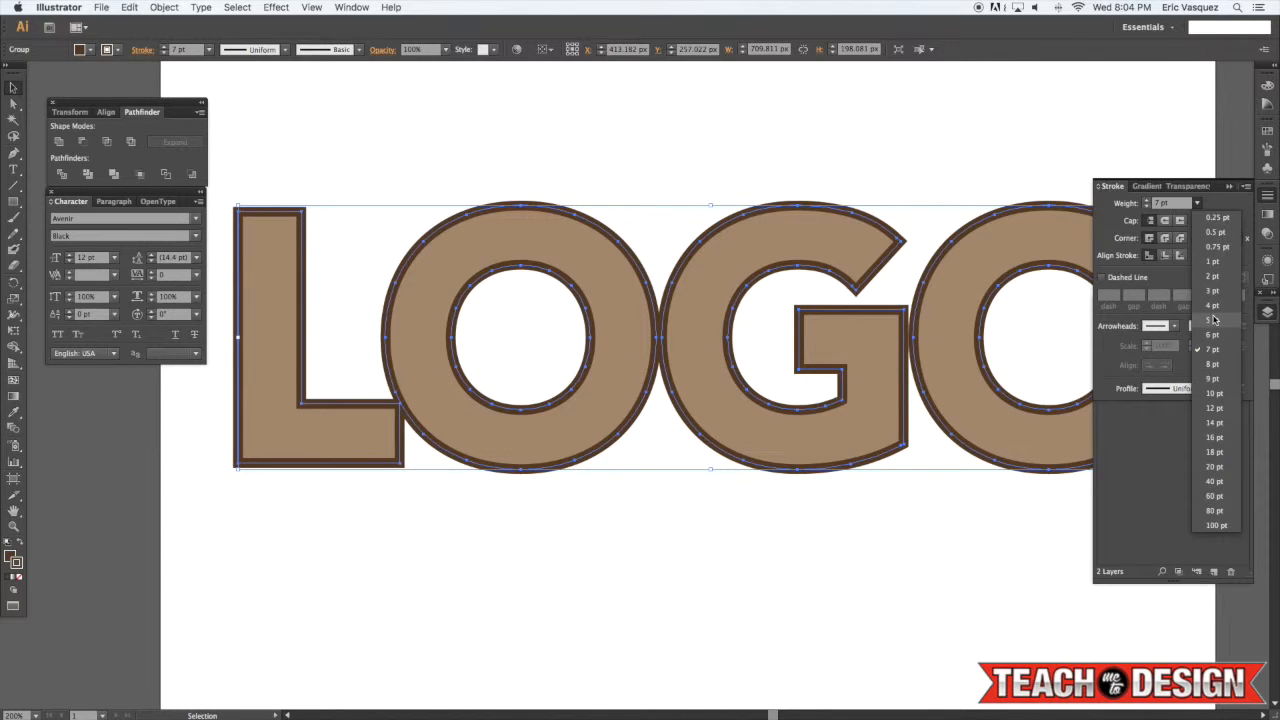
pyautogui.click(1215, 364)
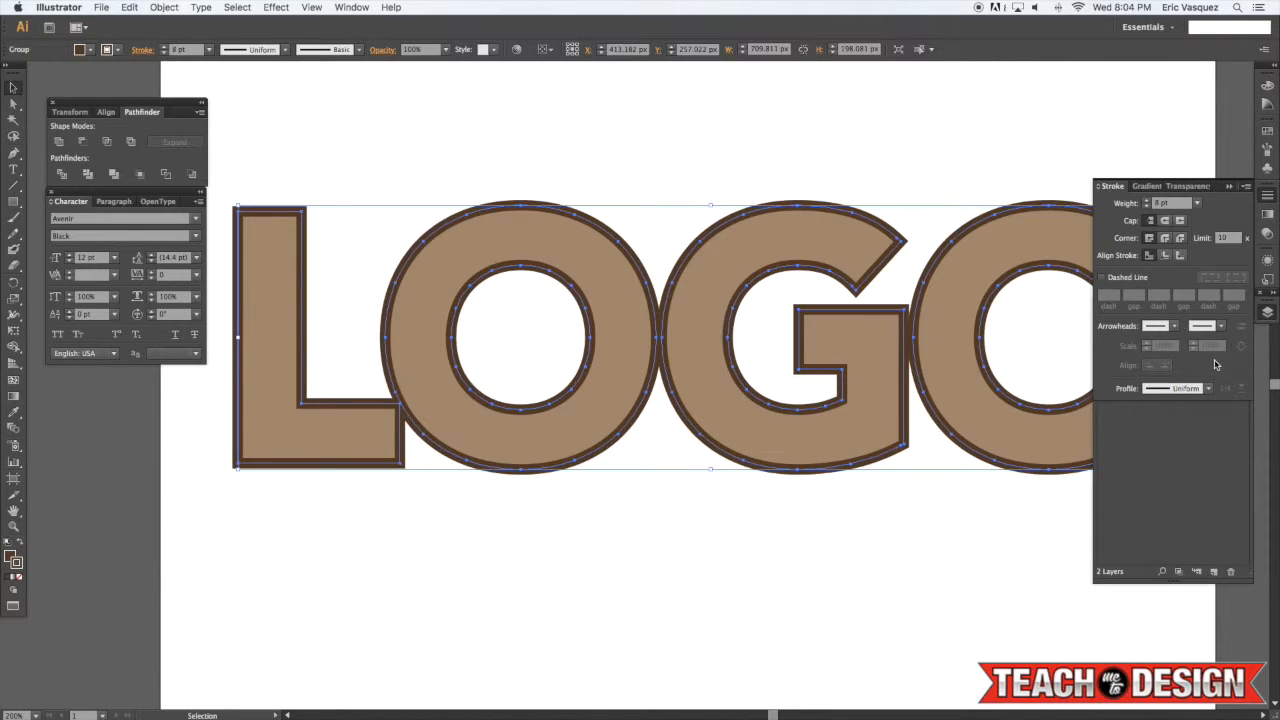
pyautogui.click(1021, 152)
# Select all the LOGO artwork and ungroup it
pyautogui.press('super+0')
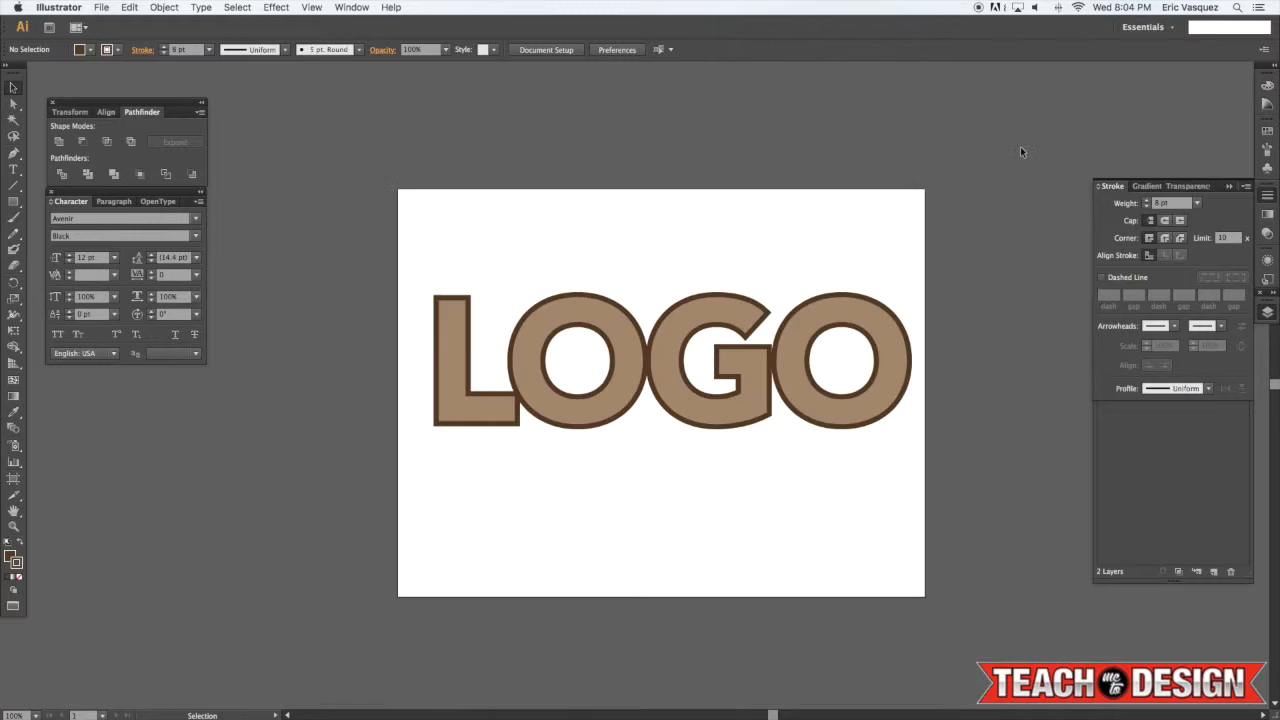
pyautogui.press('super+equal')
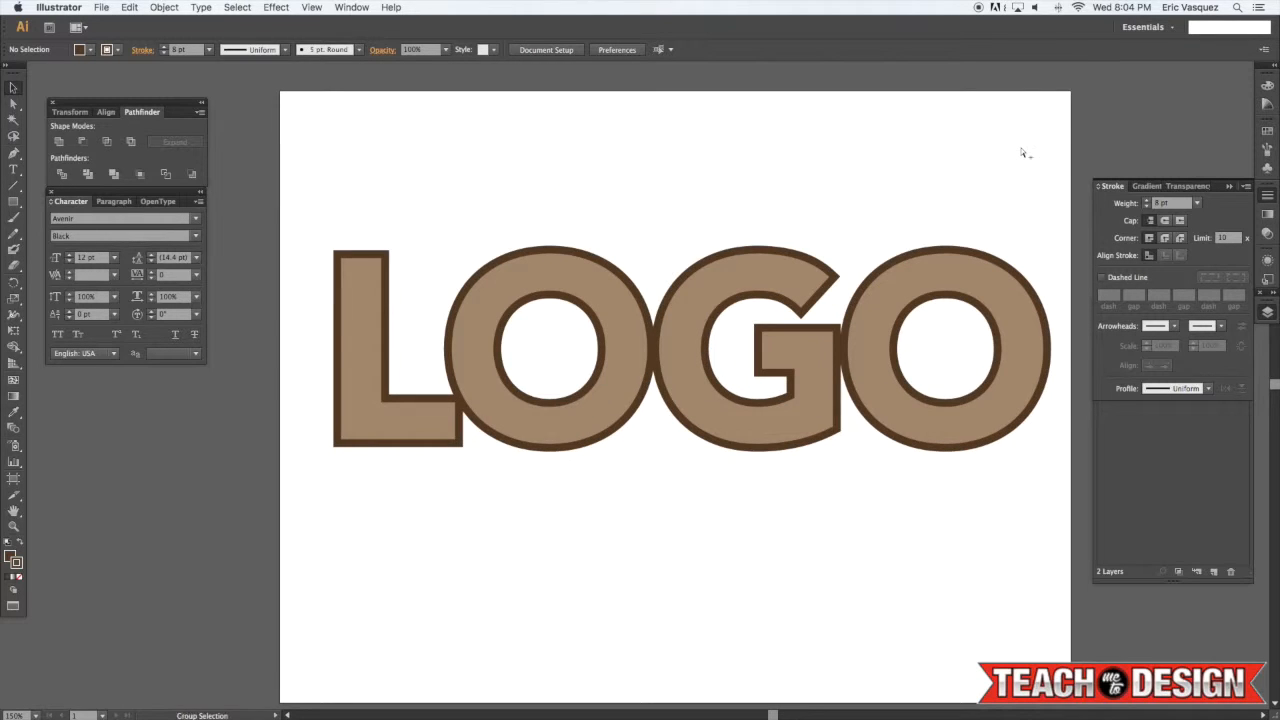
pyautogui.press('super+a')
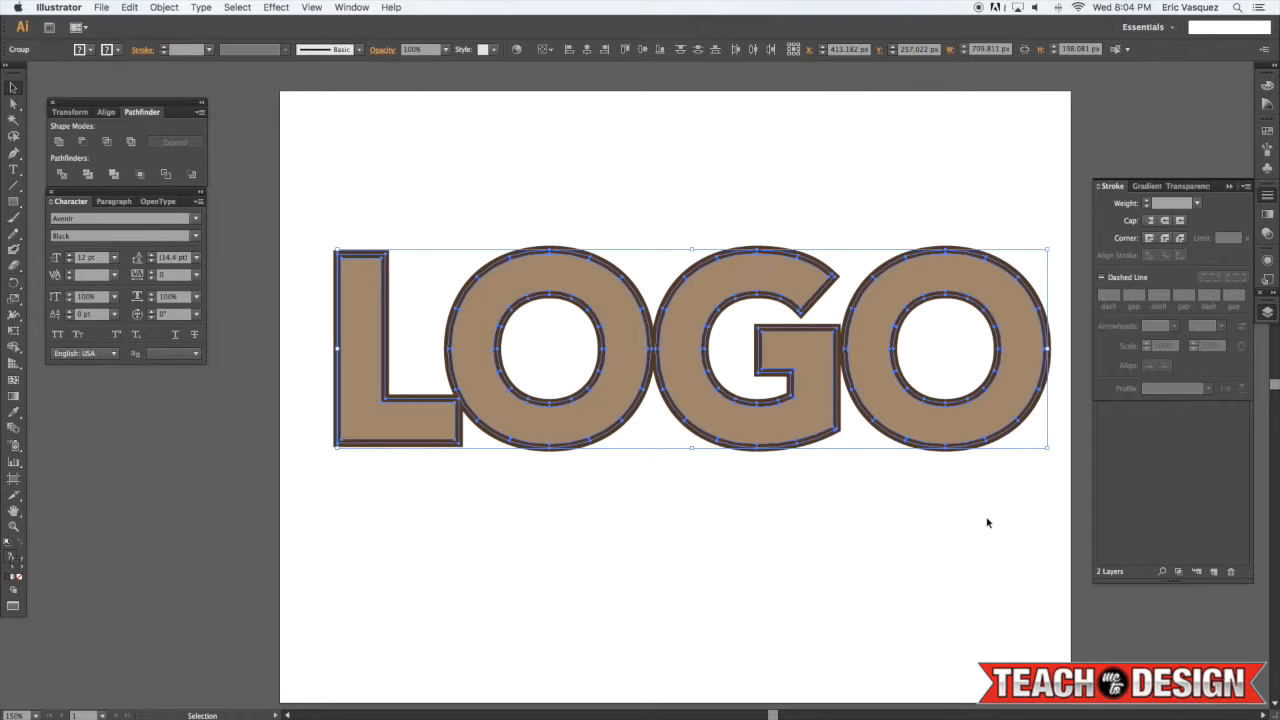
pyautogui.press('shift+super+g')
pyautogui.click(987, 522)
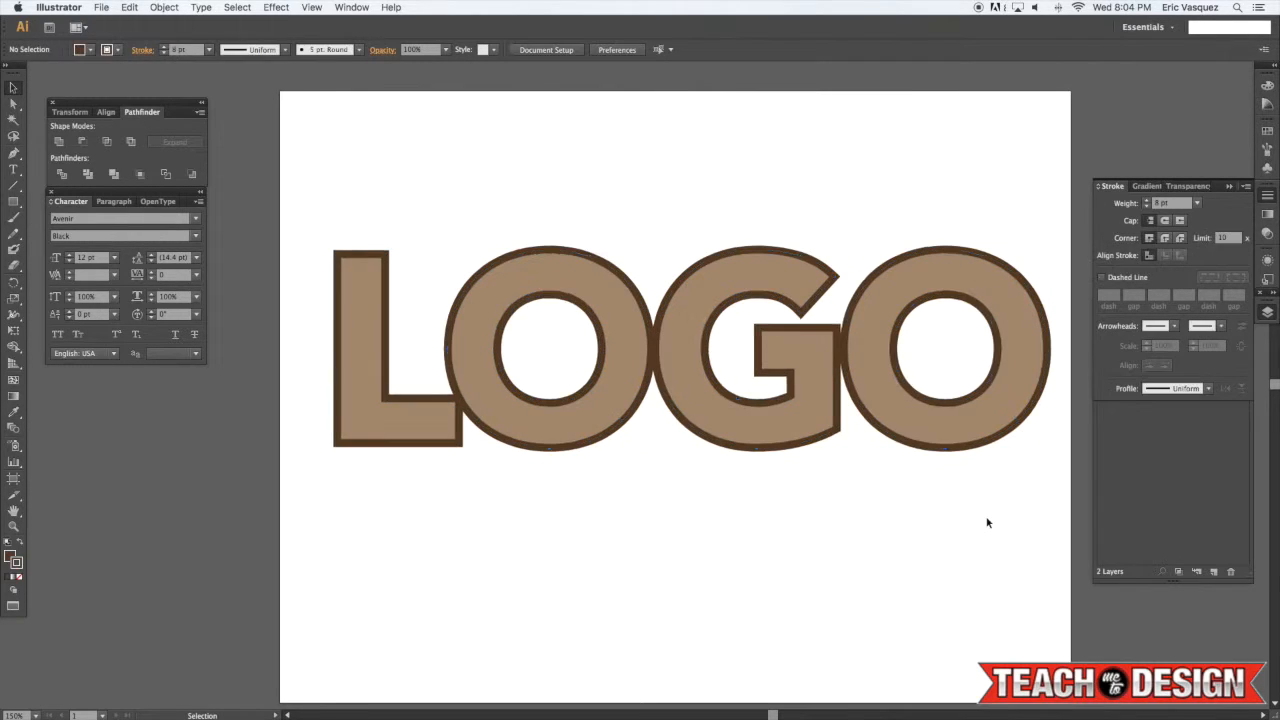
# Nudge the last O letter three steps to the right
pyautogui.click(936, 273)
pyautogui.press('Right')
pyautogui.press('Right')
pyautogui.press('Right')
pyautogui.press('Right')
pyautogui.press('Right')
pyautogui.press('Right')
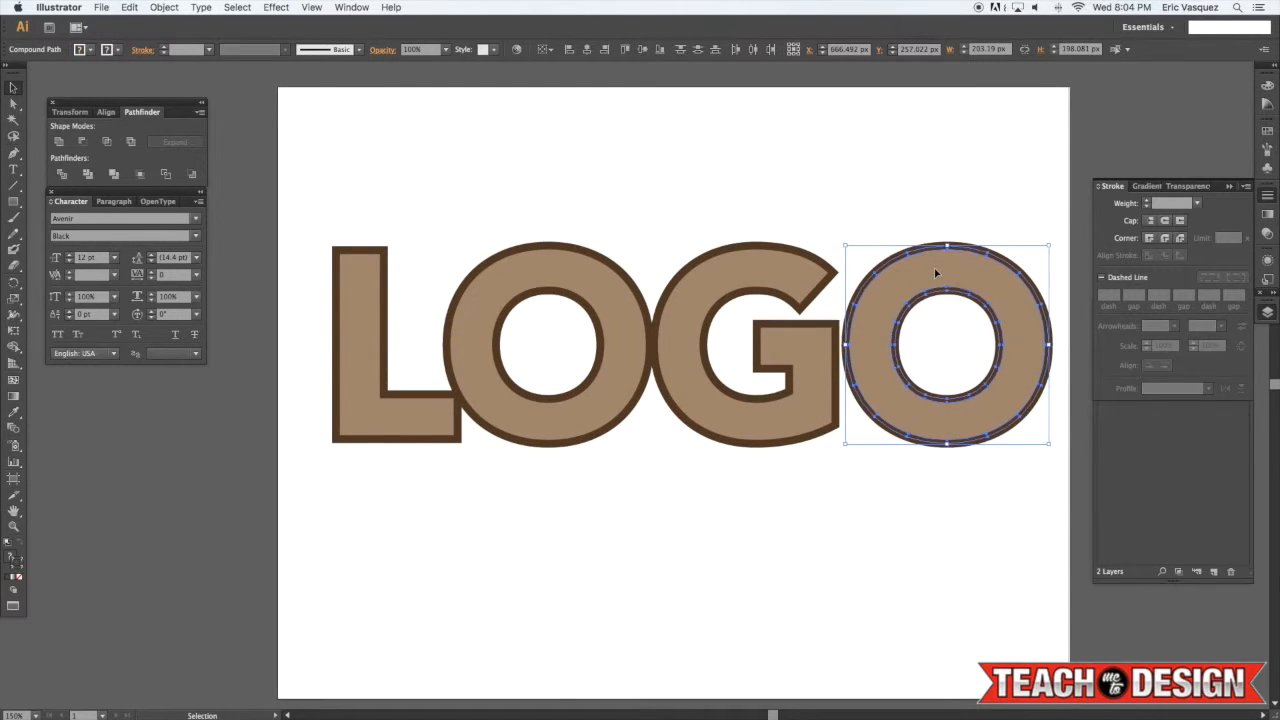
pyautogui.press('shift+super+a')
# Select the G and the last O and nudge them six steps to the right
pyautogui.moveTo(936, 273); pyautogui.dragTo(697, 484)
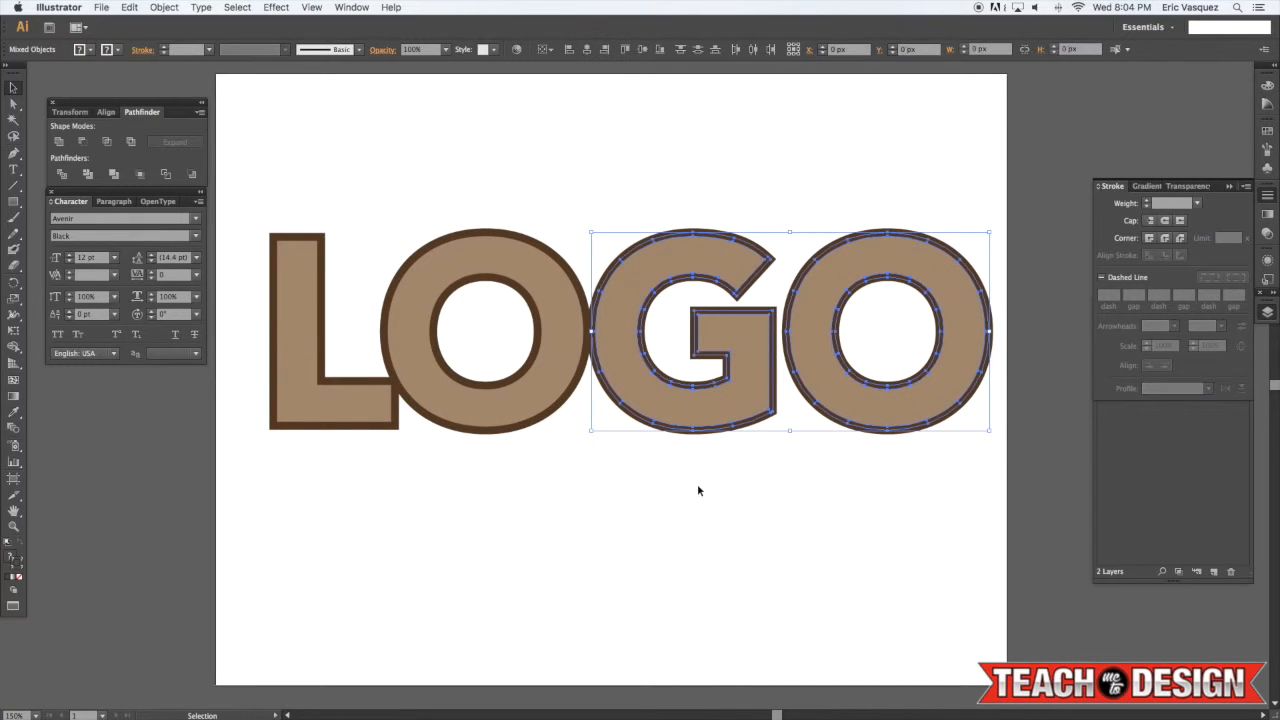
pyautogui.press('Right')
pyautogui.press('Right')
pyautogui.press('Right')
# Select the first O, G and last O and nudge them six steps to the right
pyautogui.press('Right')
pyautogui.press('Right')
pyautogui.press('Right')
pyautogui.press('Right')
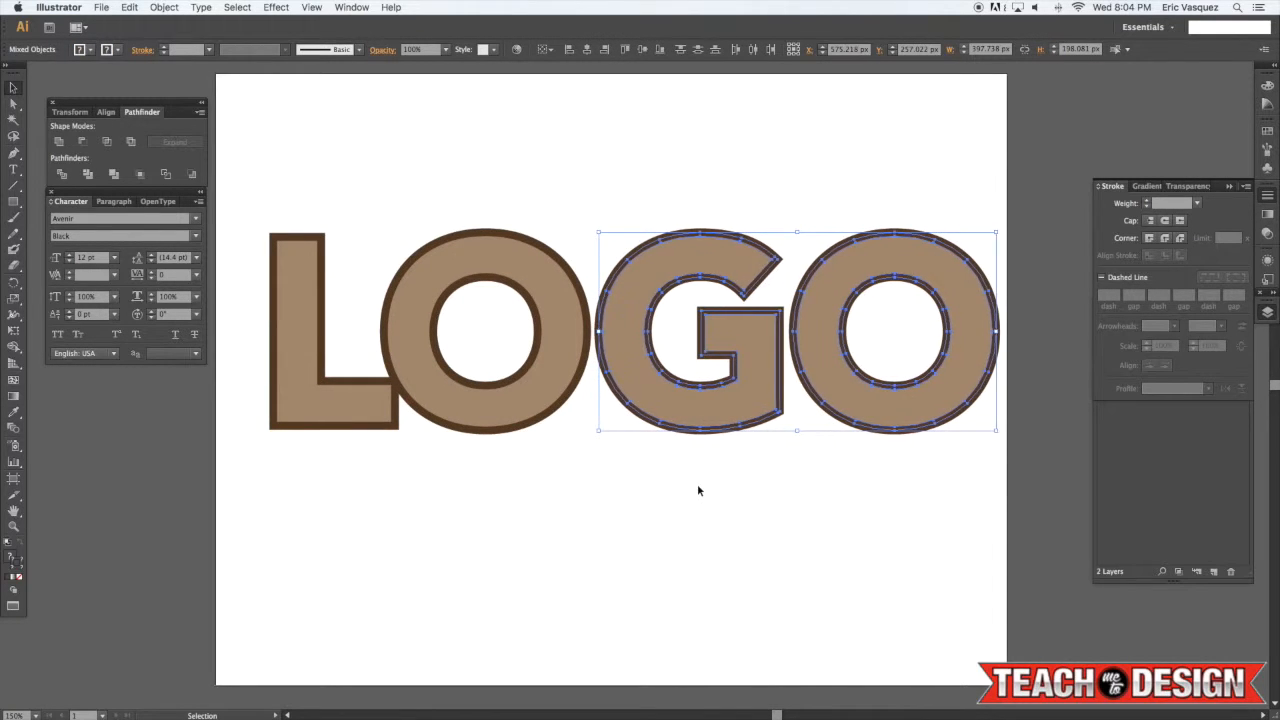
pyautogui.press('shift+super+a')
pyautogui.hscroll(2, 700, 489)
pyautogui.moveTo(823, 496); pyautogui.dragTo(500, 185)
pyautogui.scroll(-1, 500, 185)
pyautogui.press('Right')
pyautogui.press('Right')
pyautogui.press('Right')
pyautogui.press('Right')
pyautogui.press('Right')
# Select the rightmost letters and nudge them two more steps to the right
pyautogui.press('Right')
pyautogui.press('Right')
pyautogui.press('Right')
pyautogui.press('Right')
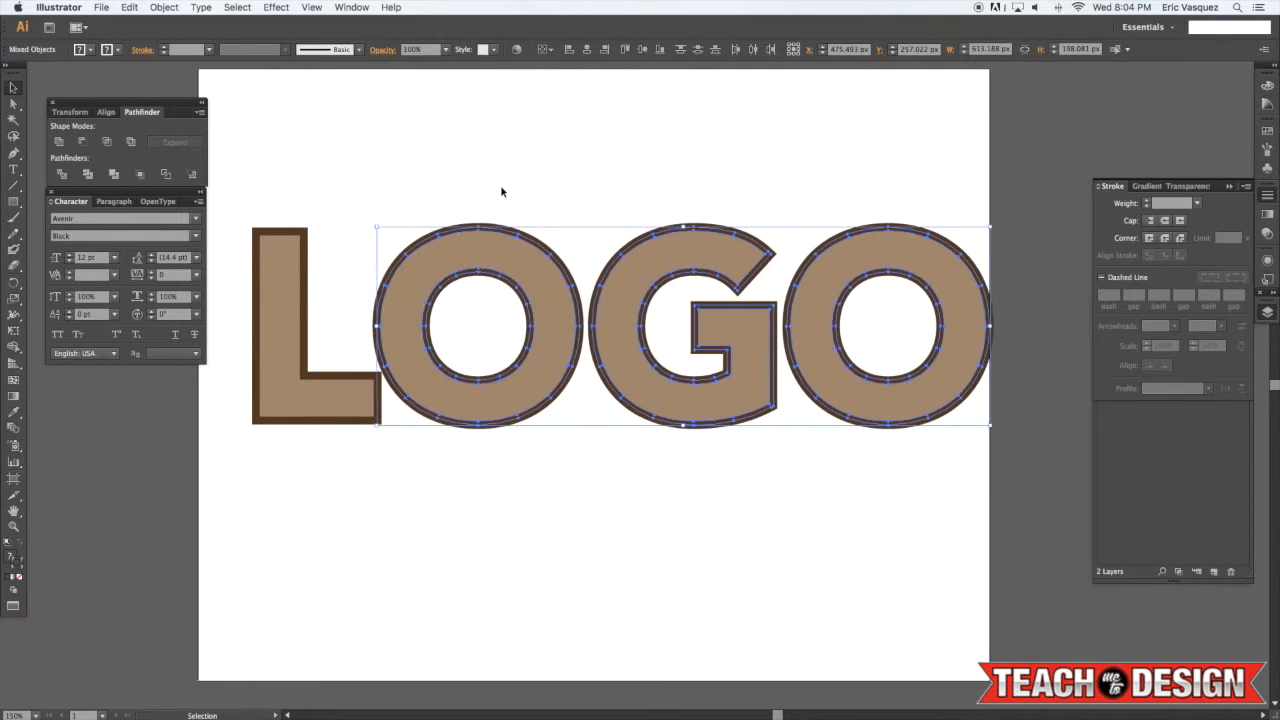
pyautogui.press('shift+super+a')
pyautogui.hscroll(3, 501, 187)
pyautogui.moveTo(409, 187); pyautogui.dragTo(791, 190)
pyautogui.press('Right')
pyautogui.press('Right')
pyautogui.press('shift+super+a')
pyautogui.press('shift+super+a')
# Select all four letters and nudge them six steps left to recenter the word
pyautogui.hscroll(-4, 717, 172)
pyautogui.moveTo(1002, 183); pyautogui.dragTo(230, 512)
pyautogui.press('Left')
pyautogui.press('Left')
pyautogui.press('Left')
pyautogui.press('Left')
pyautogui.press('Left')
pyautogui.press('Left')
pyautogui.press('Left')
pyautogui.press('Left')
pyautogui.press('Left')
pyautogui.press('Left')
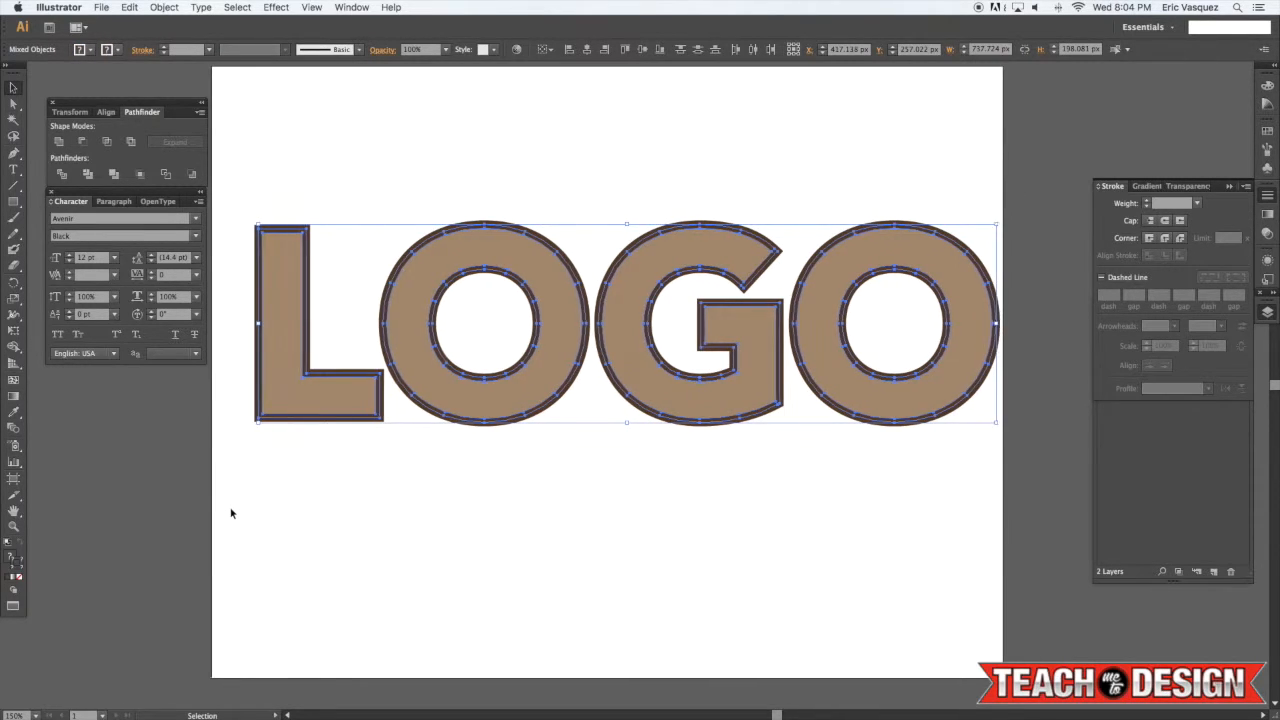
pyautogui.press('Left')
pyautogui.press('Left')
pyautogui.press('Left')
pyautogui.press('Left')
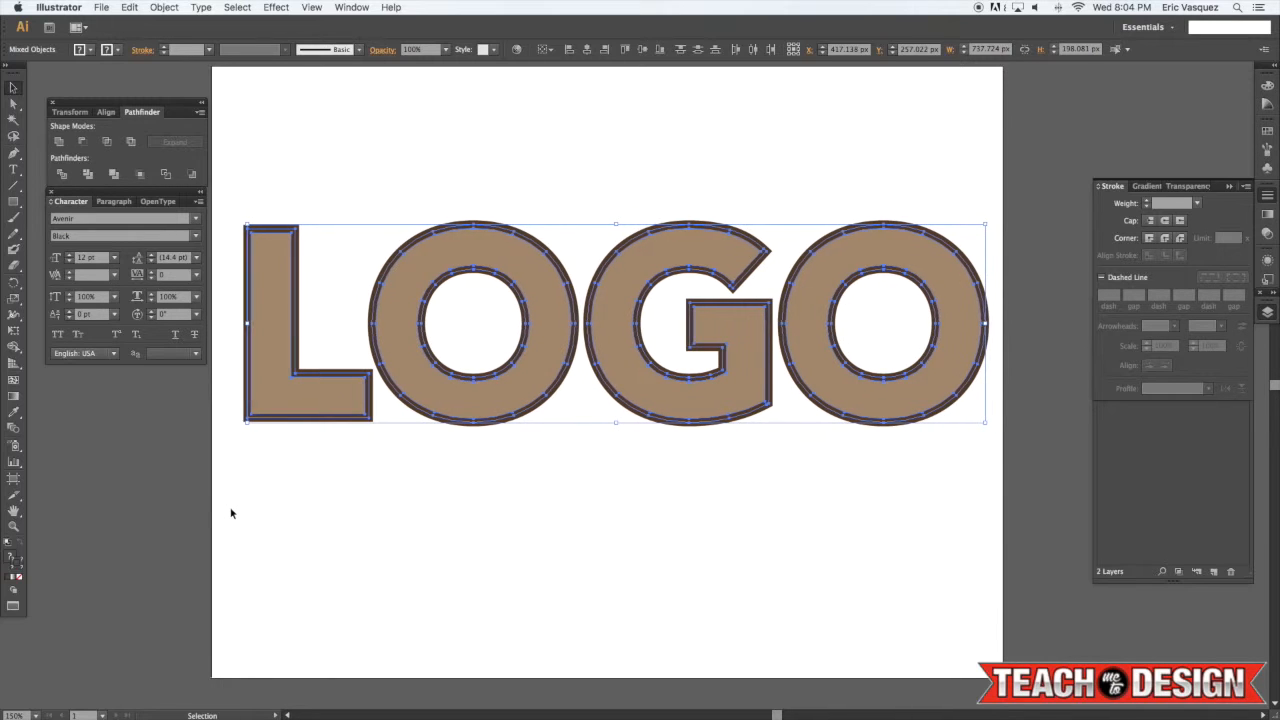
pyautogui.press('shift+super+a')
# Select the four tan letter fills and group them
pyautogui.click(327, 410)
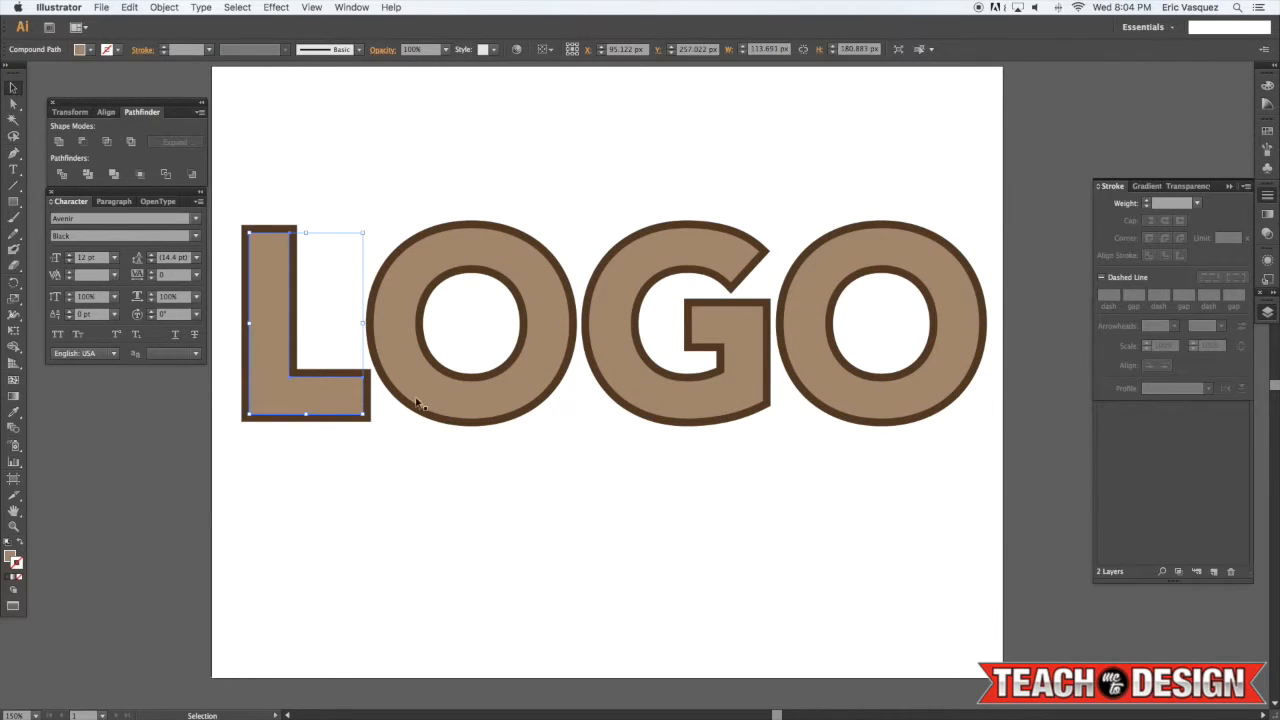
pyautogui.keyDown('shift'); pyautogui.click(449, 388); pyautogui.keyUp('shift')
pyautogui.keyDown('shift'); pyautogui.click(632, 385); pyautogui.keyUp('shift')
pyautogui.keyDown('shift'); pyautogui.click(826, 395); pyautogui.keyUp('shift')
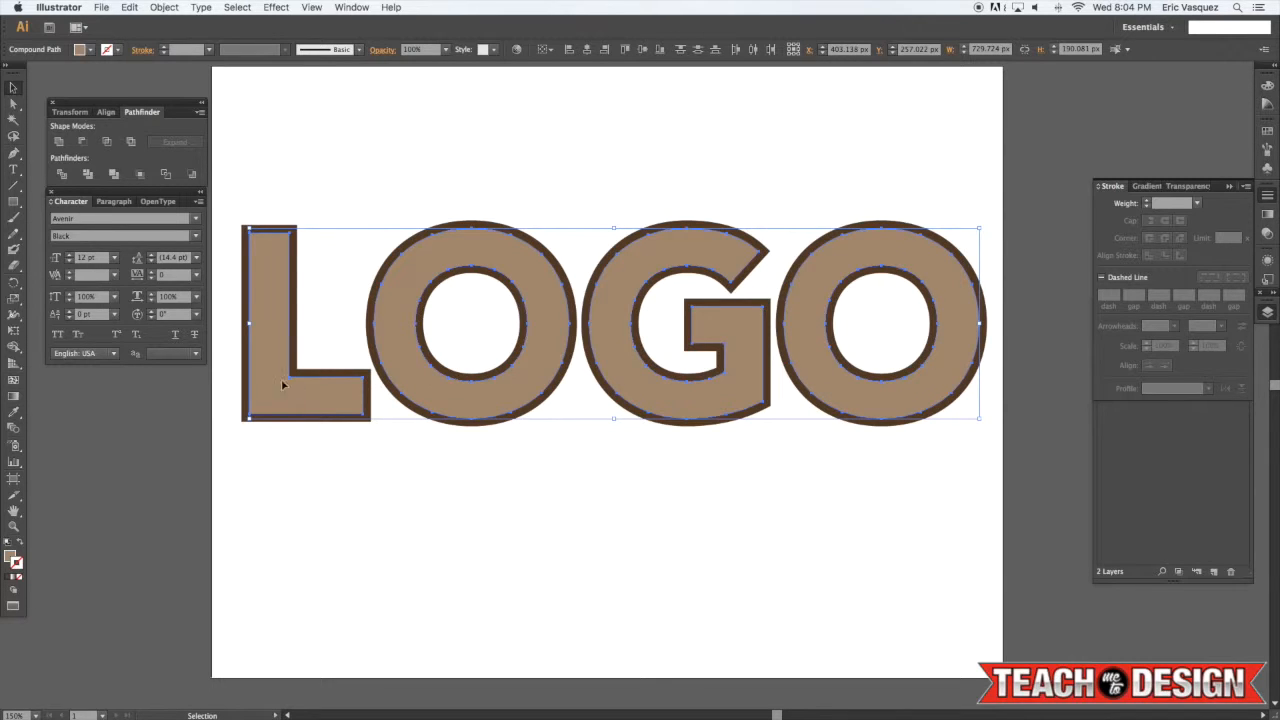
pyautogui.press('super+g')
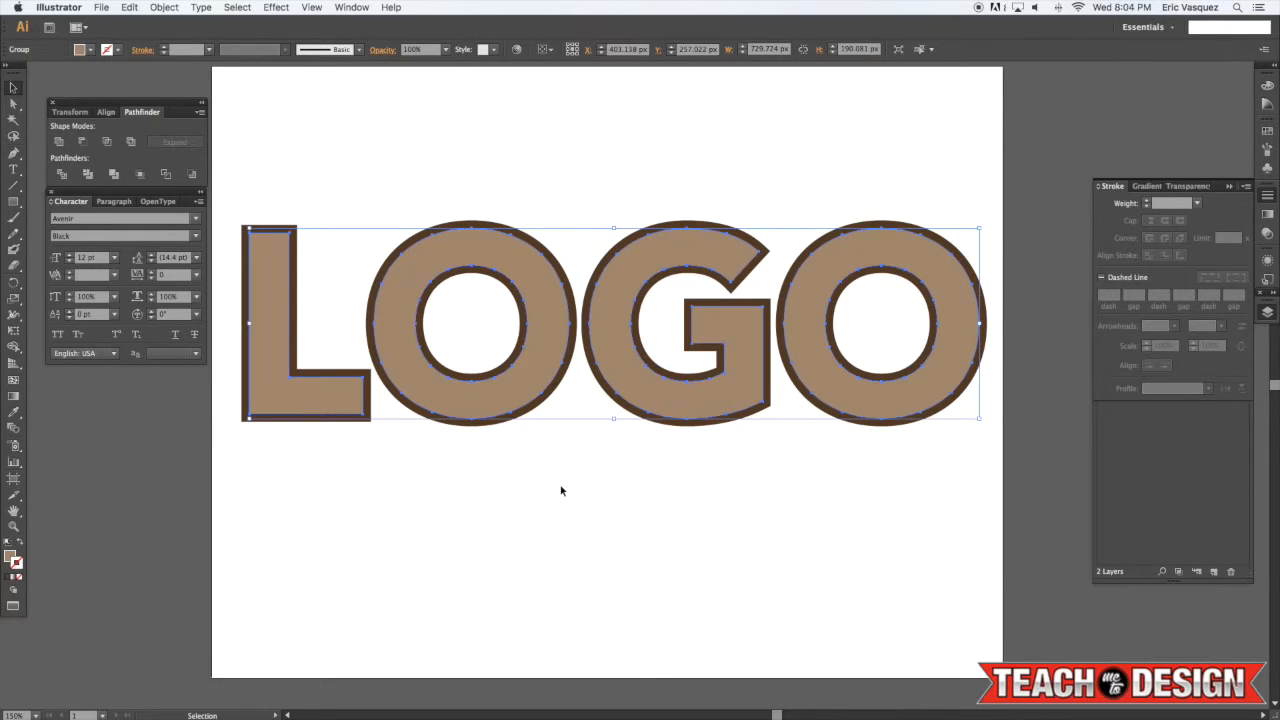
pyautogui.click(561, 490)
pyautogui.click(477, 421)
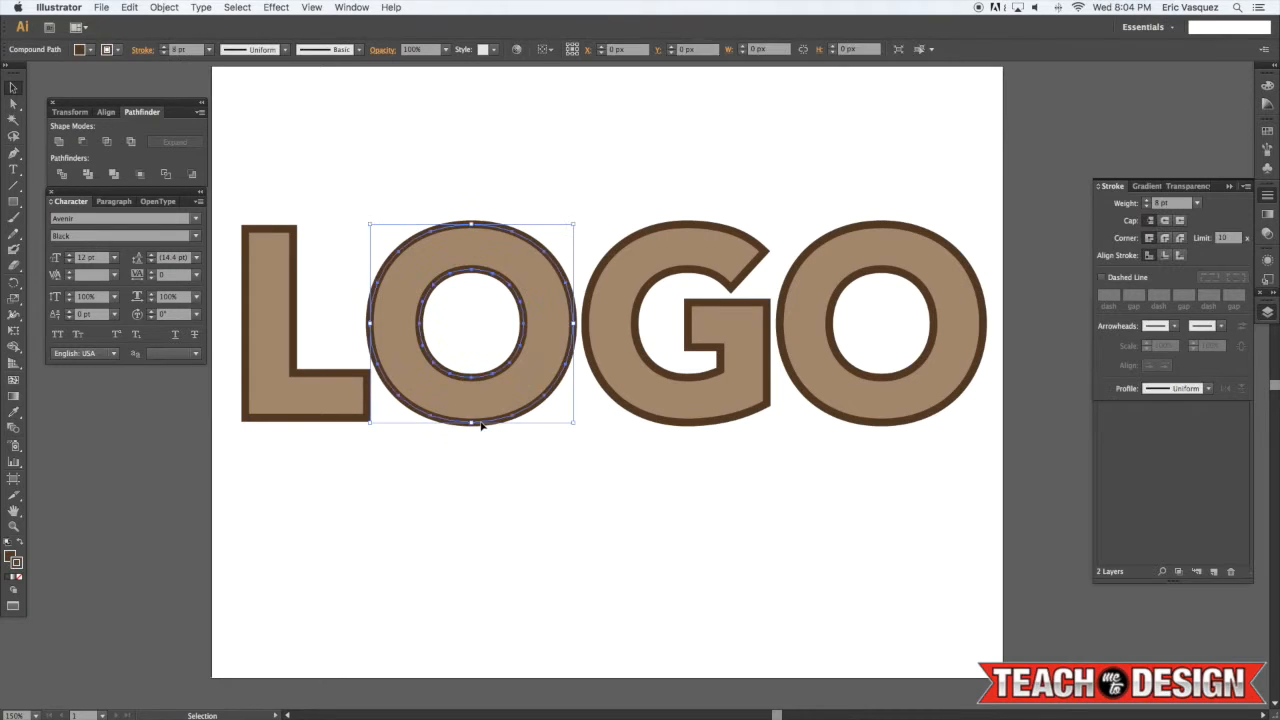
pyautogui.keyDown('shift'); pyautogui.click(296, 421); pyautogui.keyUp('shift')
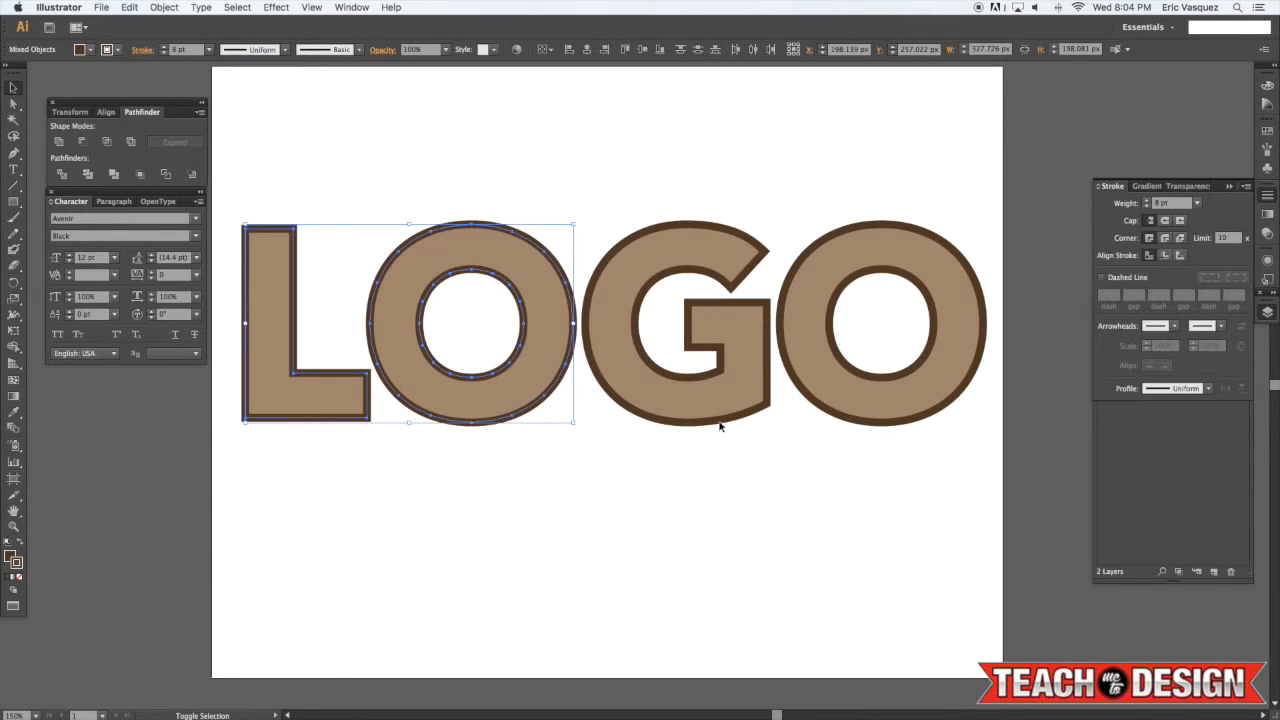
pyautogui.keyDown('shift'); pyautogui.click(720, 424); pyautogui.keyUp('shift')
pyautogui.keyDown('shift'); pyautogui.click(863, 429); pyautogui.keyUp('shift')
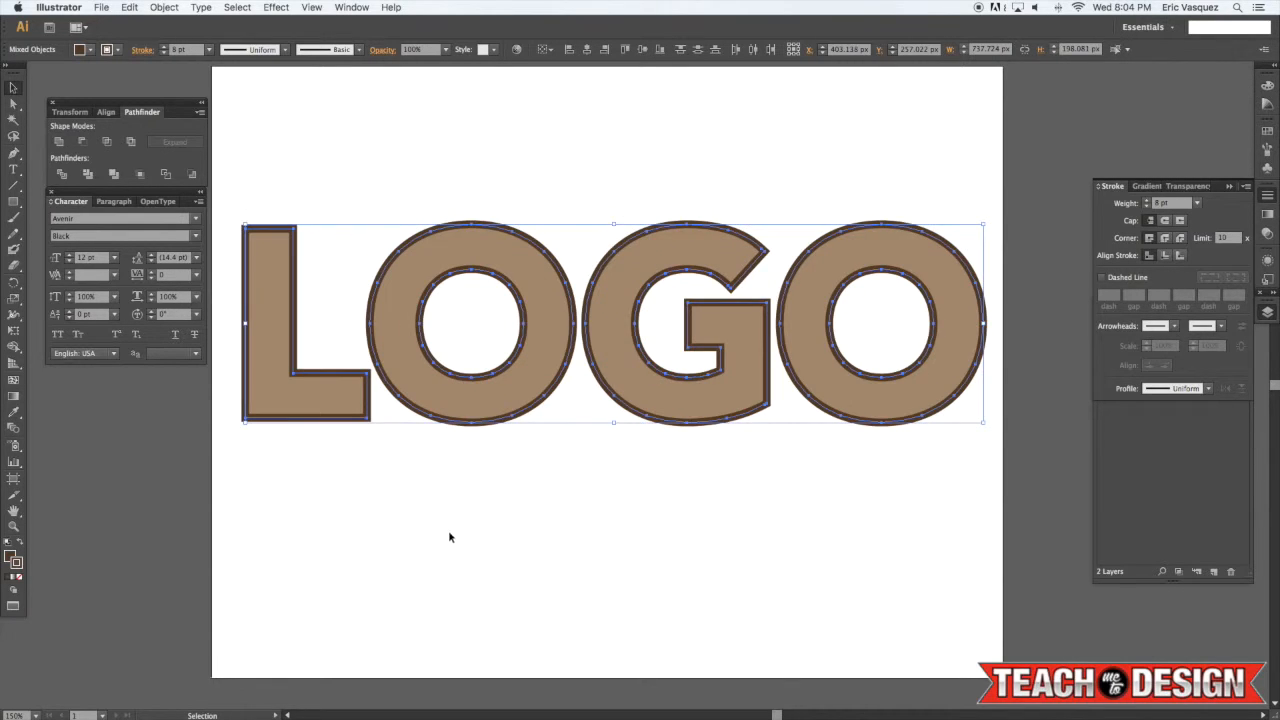
pyautogui.click(448, 534)
# Select the four dark brown outline shapes and expand their fill and stroke
pyautogui.click(317, 422)
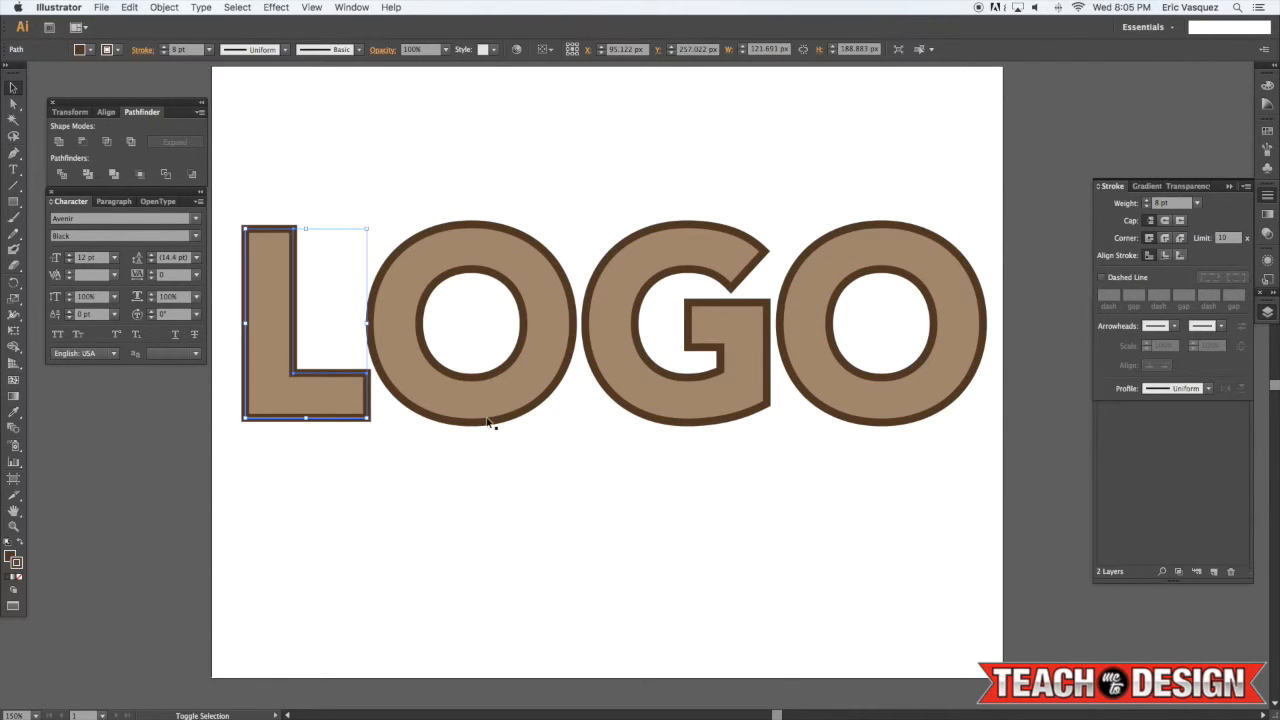
pyautogui.keyDown('shift'); pyautogui.click(488, 425); pyautogui.keyUp('shift')
pyautogui.keyDown('shift'); pyautogui.click(688, 424); pyautogui.keyUp('shift')
pyautogui.keyDown('shift'); pyautogui.click(832, 417); pyautogui.keyUp('shift')
pyautogui.click(164, 7)
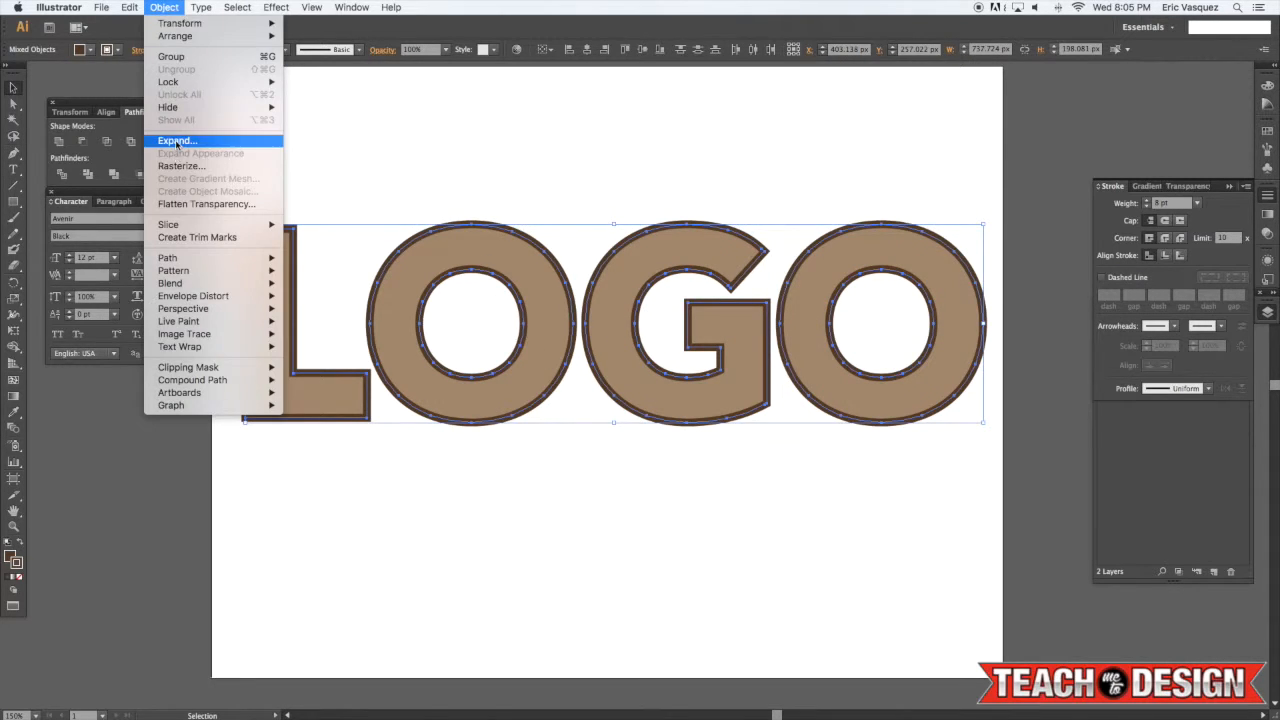
pyautogui.click(175, 145)
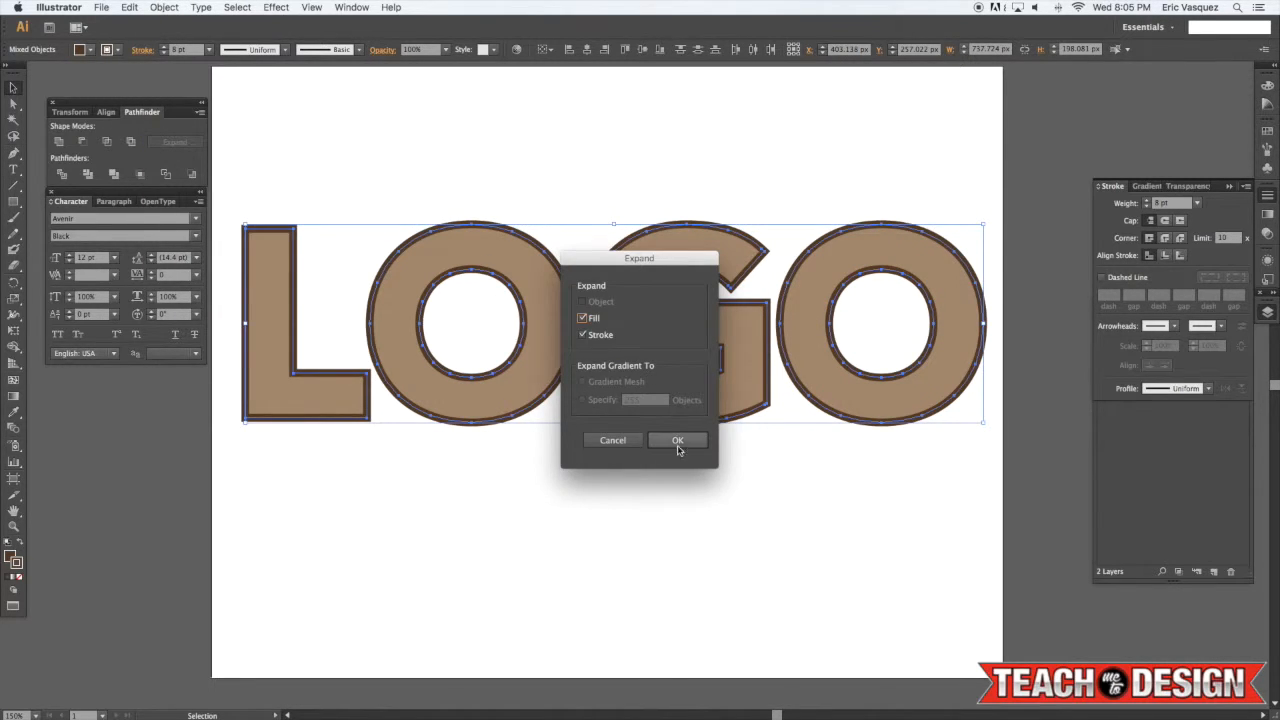
pyautogui.click(678, 442)
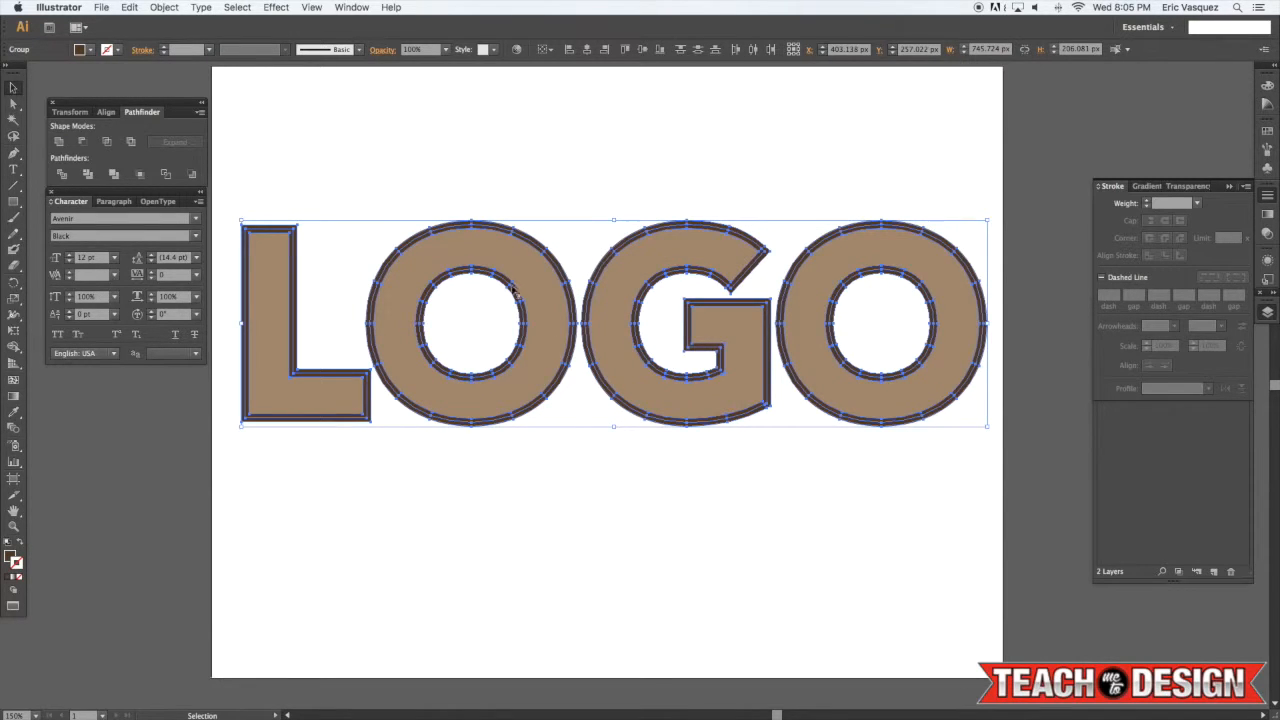
# Unite the expanded outline shapes into one shape with Pathfinder
pyautogui.hscroll(1, 300, 166)
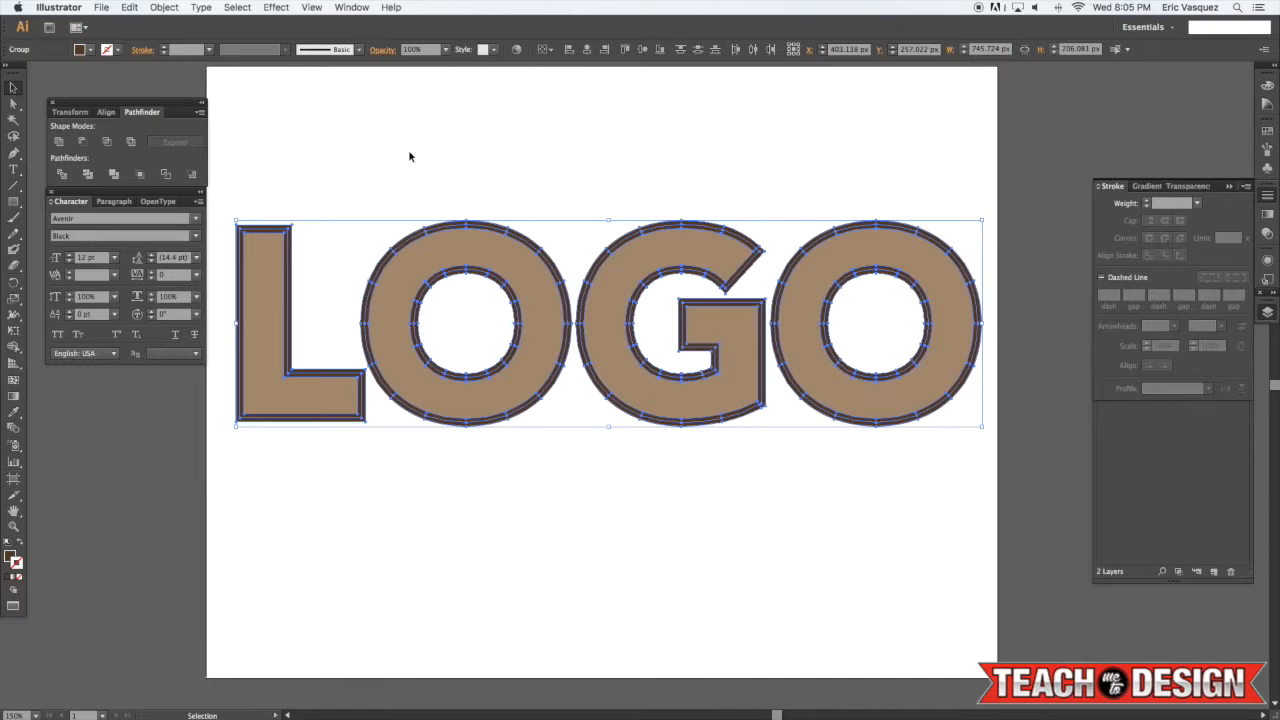
pyautogui.scroll(-1, 403, 154)
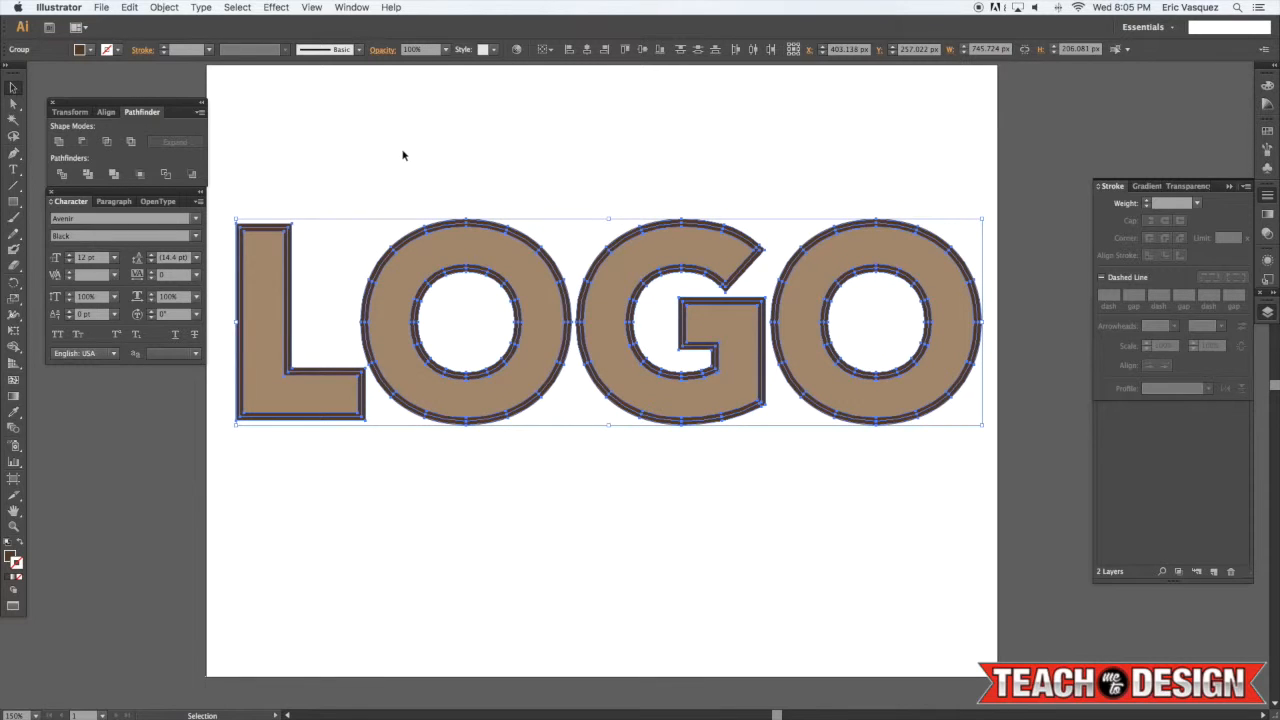
pyautogui.click(345, 7)
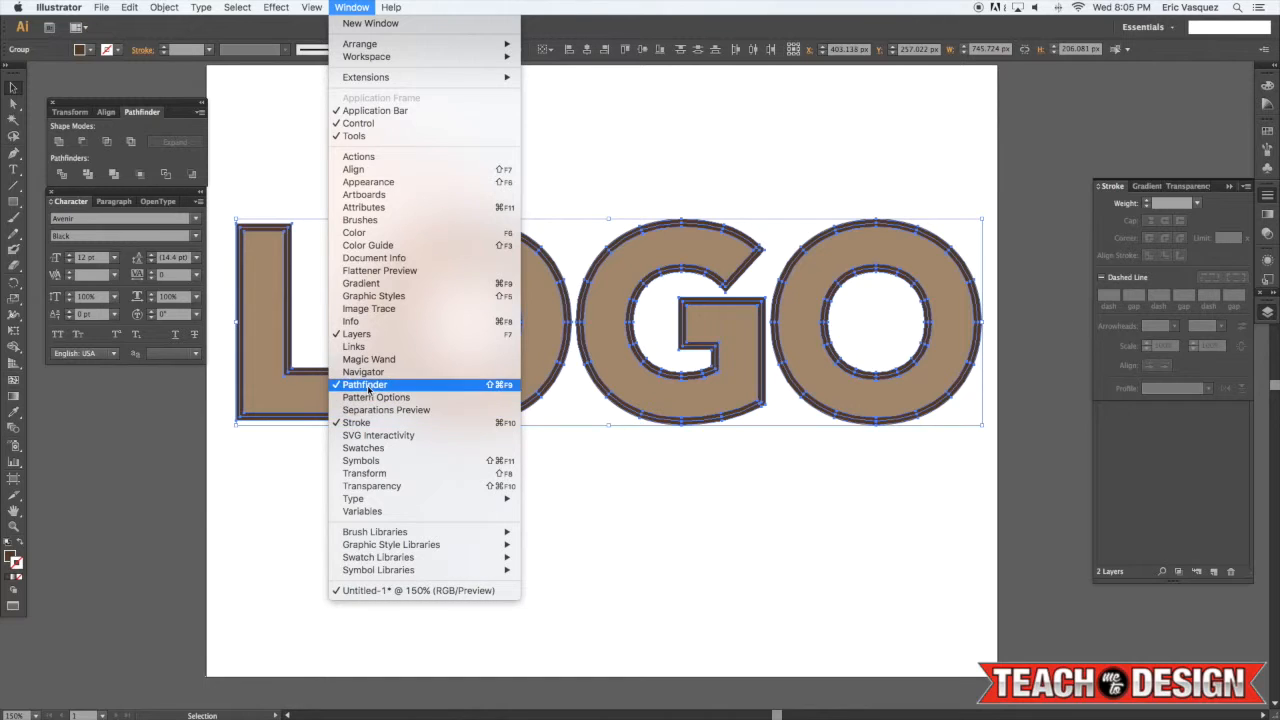
pyautogui.click(92, 130)
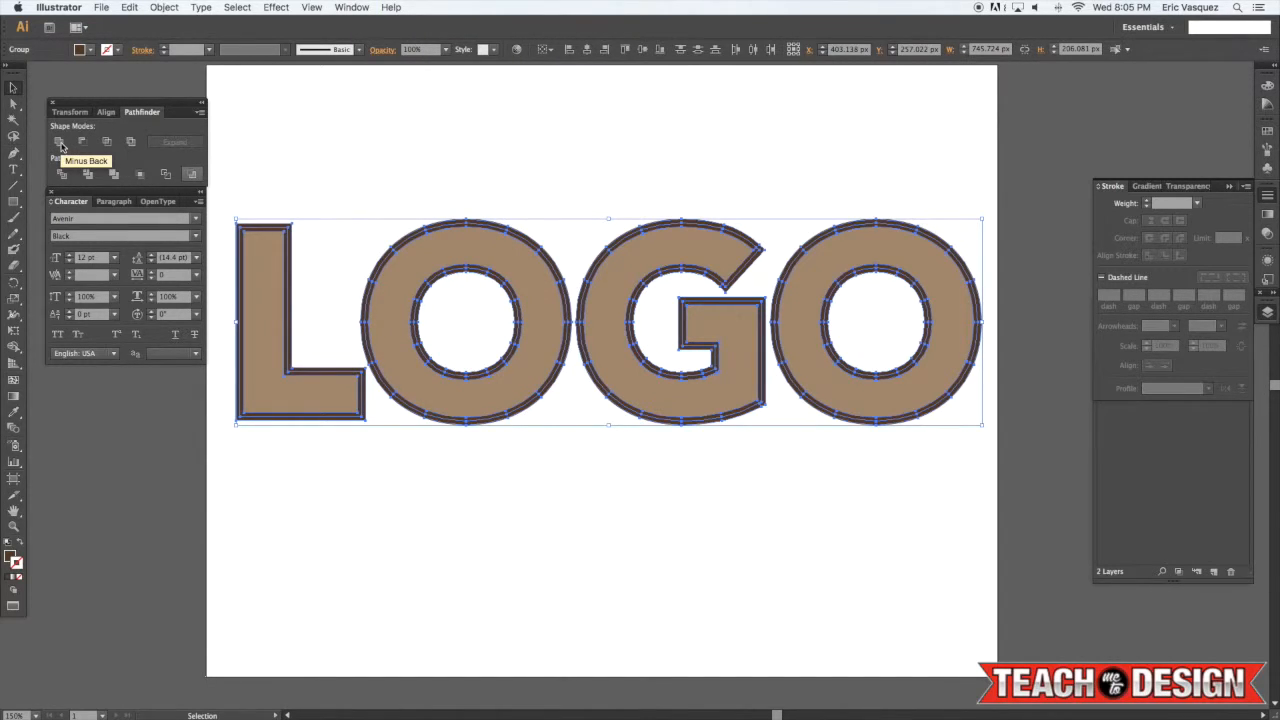
pyautogui.click(59, 145)
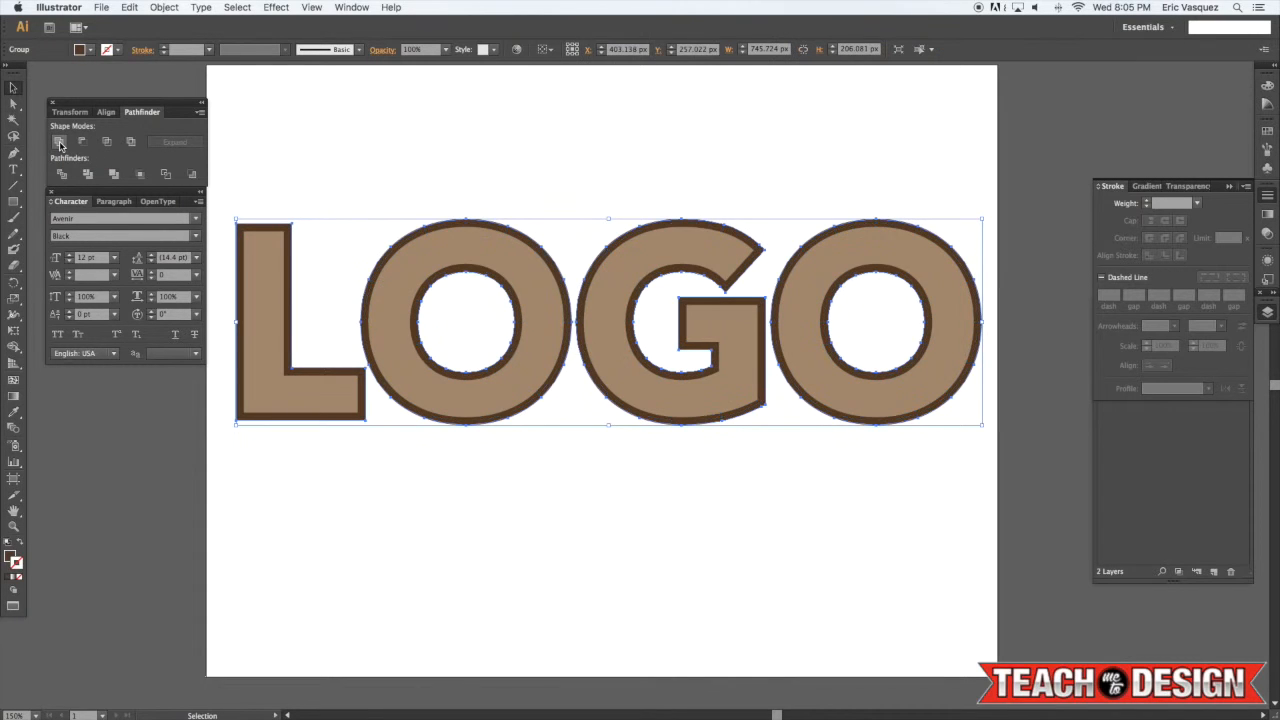
pyautogui.click(665, 179)
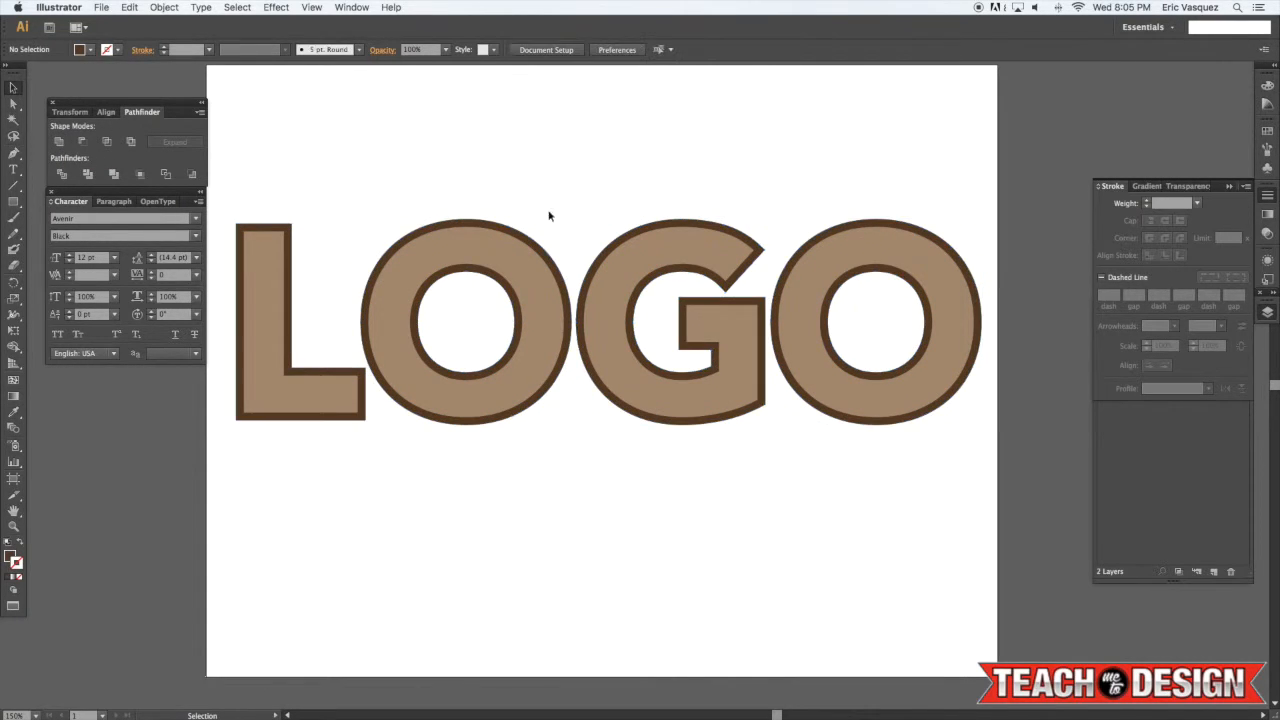
# Select the united outline and inspect its fill colour
pyautogui.click(498, 226)
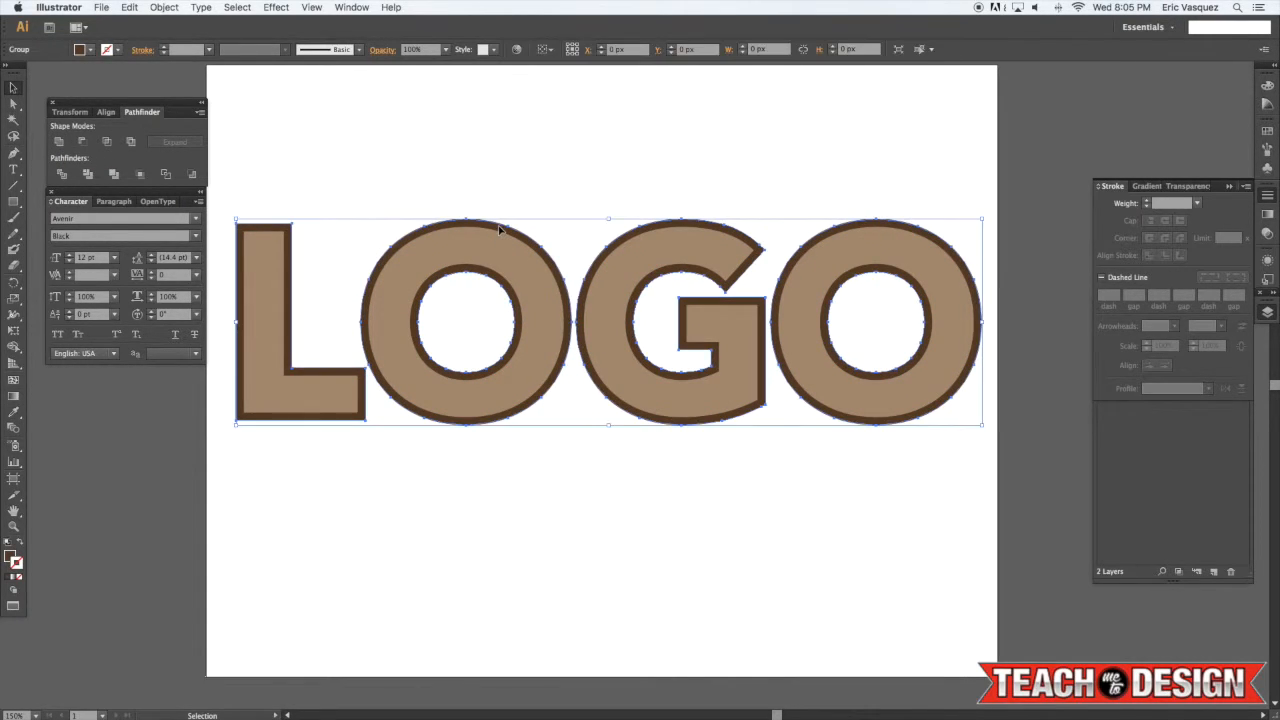
pyautogui.click(10, 556)
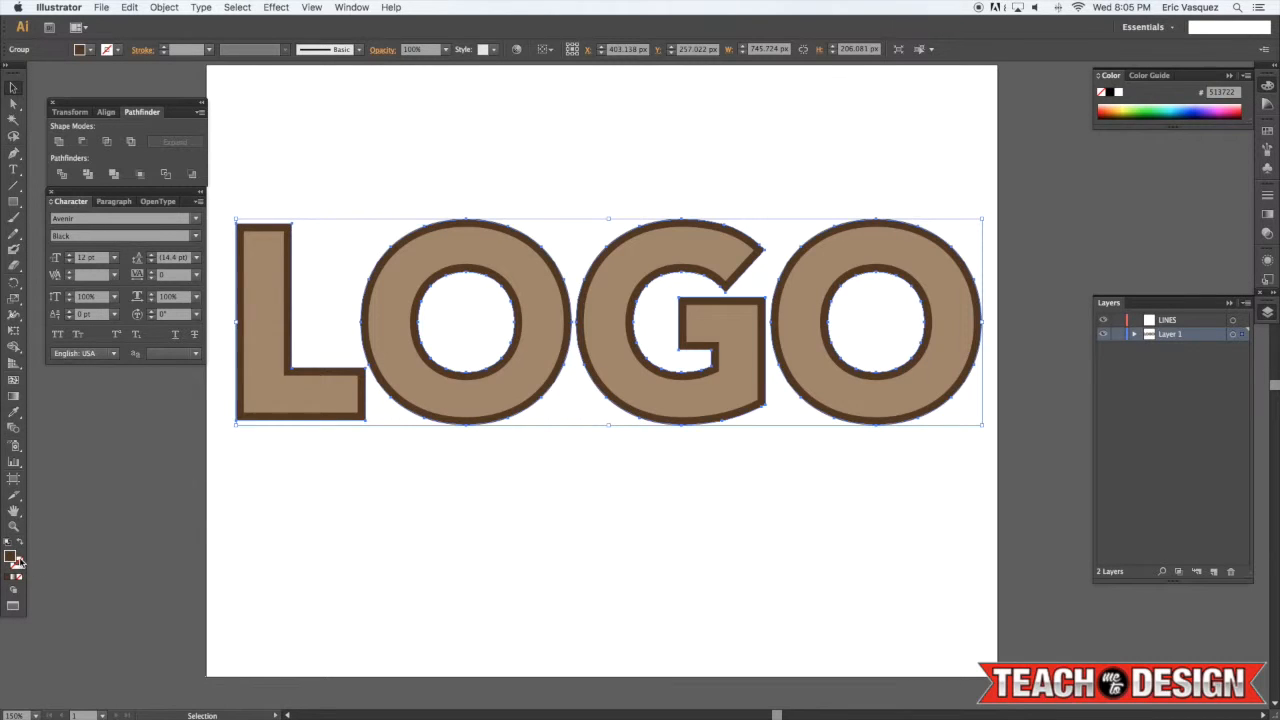
pyautogui.click(465, 577)
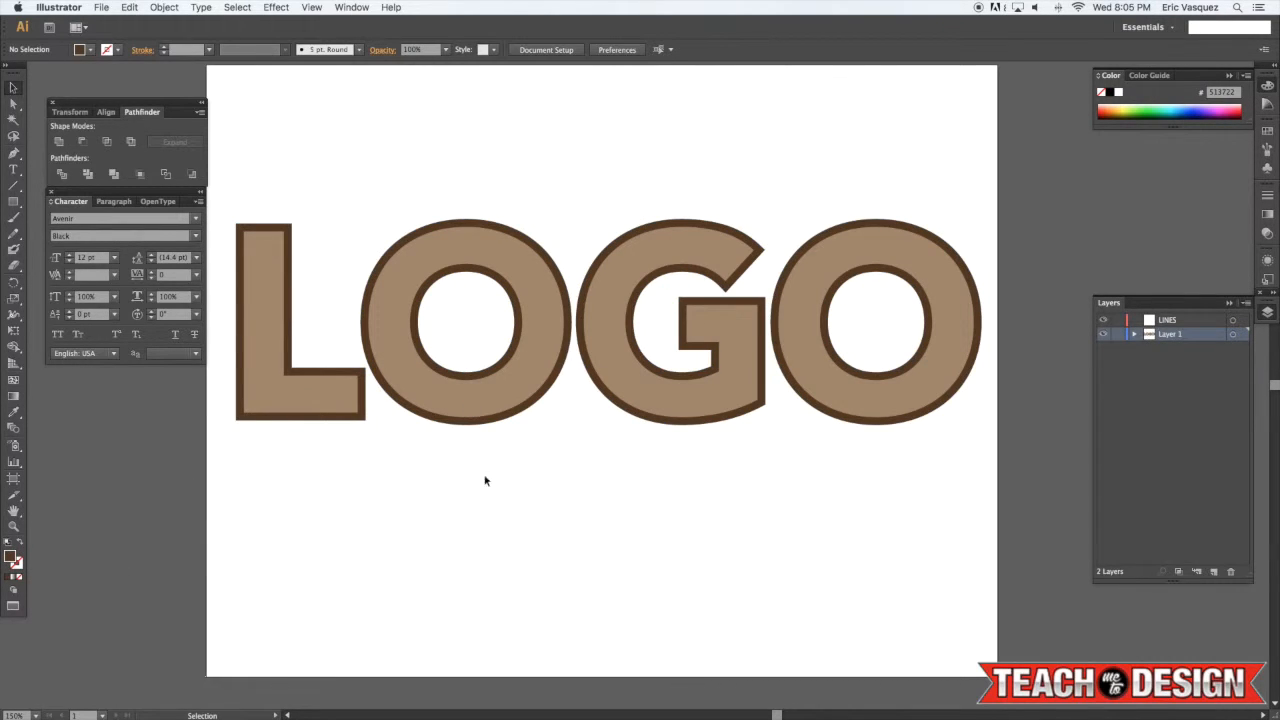
# Draw a thin vertical rectangle about 3 px wide and 361 px tall through the L
pyautogui.press('m')
pyautogui.moveTo(13, 201); pyautogui.dragTo(80, 203)
pyautogui.moveTo(262, 202); pyautogui.dragTo(266, 558)
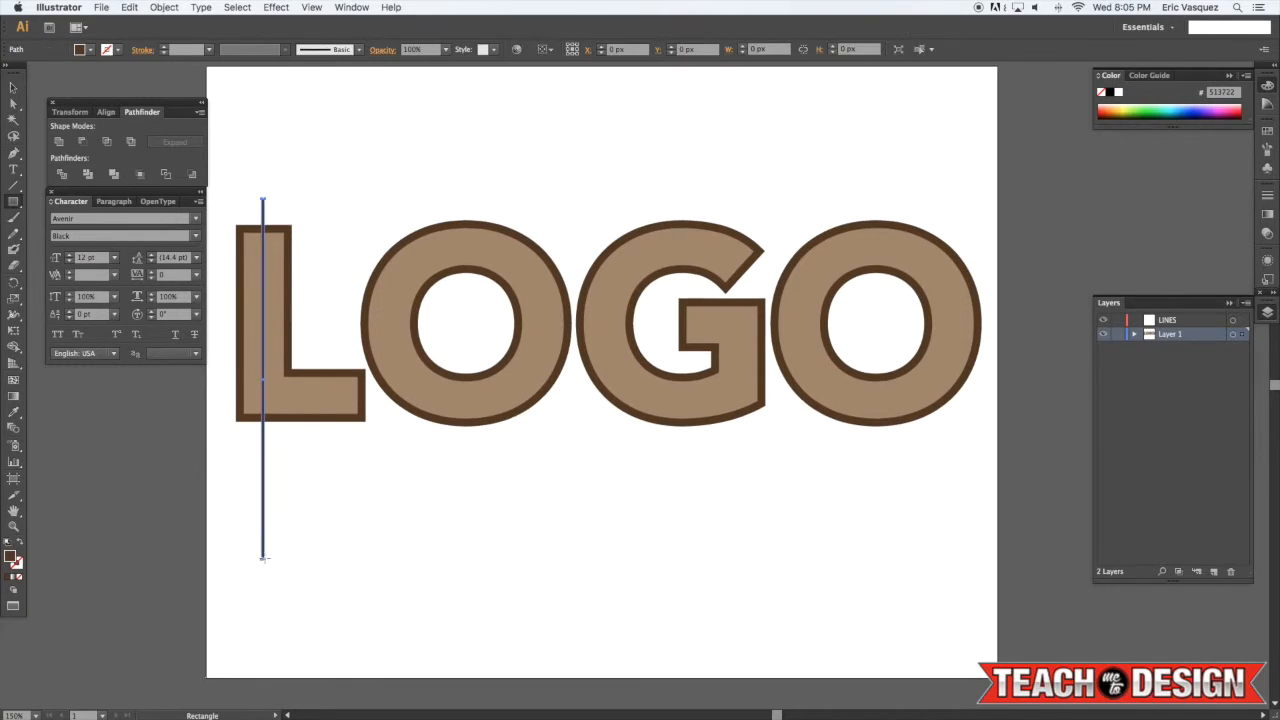
# Nudge the thin rectangle upward and slightly to the right
pyautogui.press('v')
pyautogui.hotkey('shift', 'Up')
pyautogui.hotkey('shift', 'Up')
pyautogui.hotkey('shift', 'Up')
pyautogui.press('Right')
pyautogui.press('Right')
pyautogui.press('Right')
# Set the thin rectangle's fill colour to dark brown #352215
pyautogui.scroll(1, 295, 556)
pyautogui.click(317, 515)
pyautogui.click(264, 509)
pyautogui.click(349, 490)
pyautogui.click(263, 480)
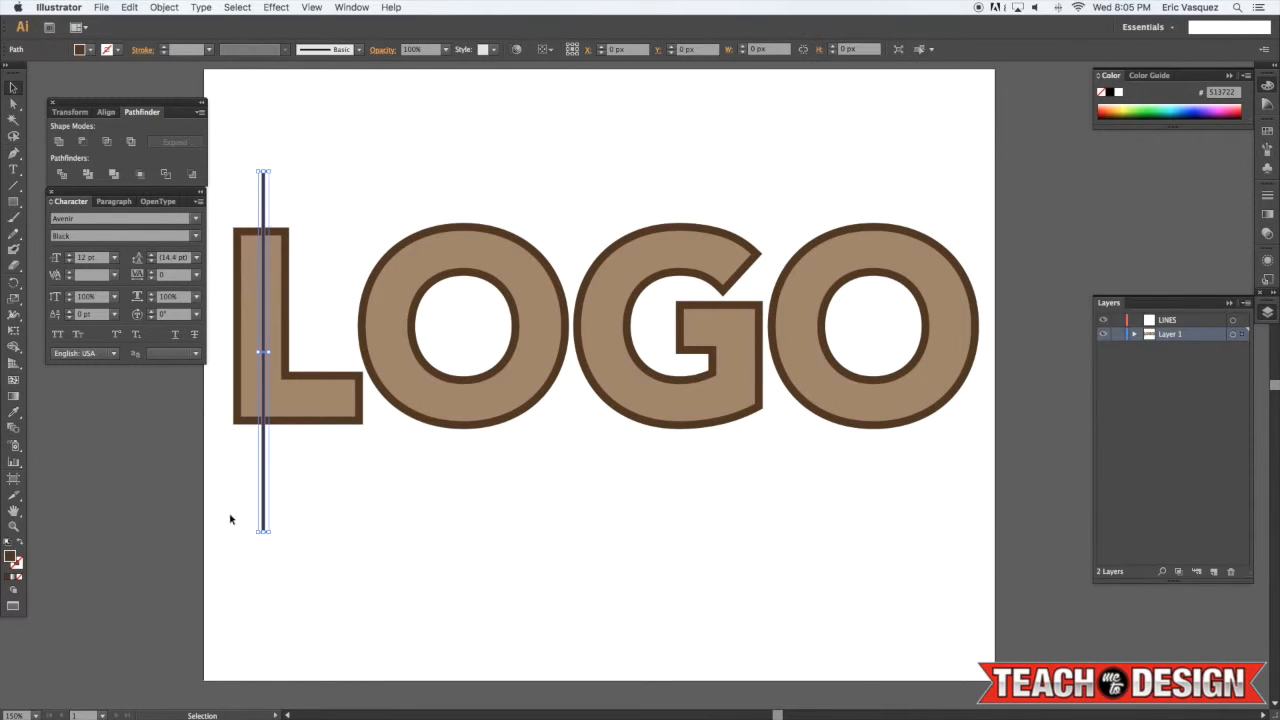
pyautogui.doubleClick(10, 556)
pyautogui.click(1033, 362)
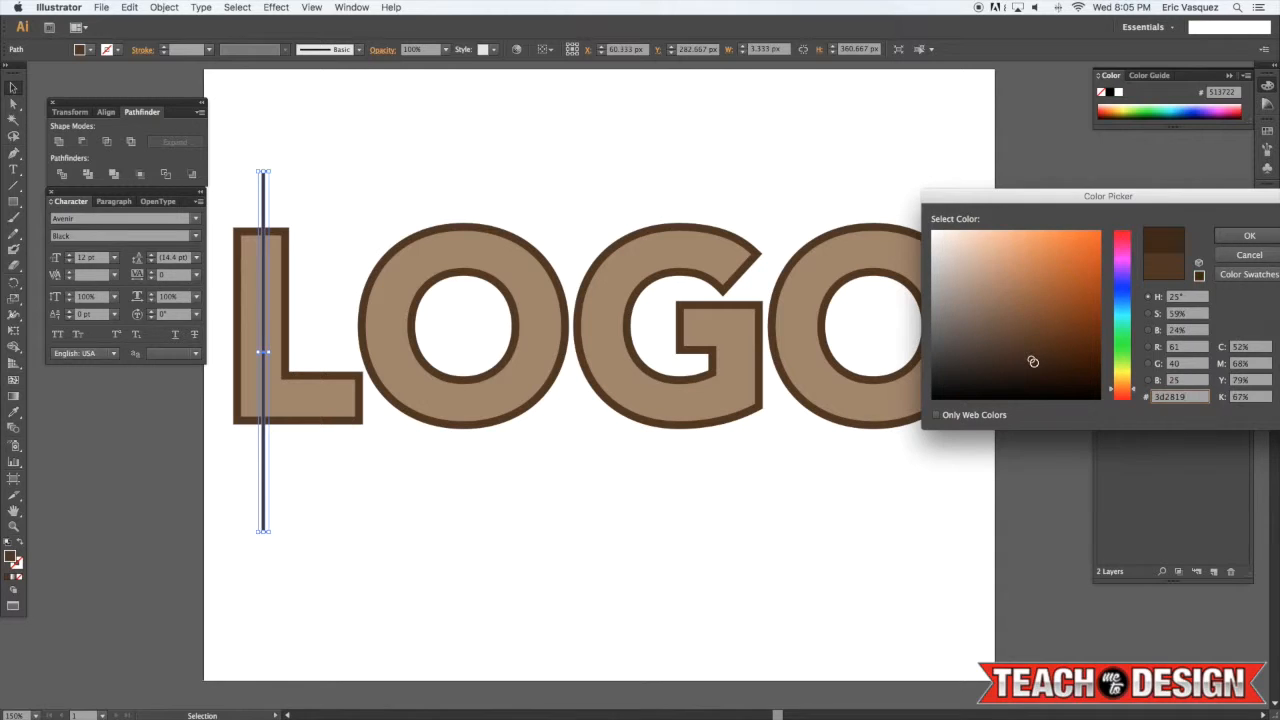
pyautogui.click(1033, 364)
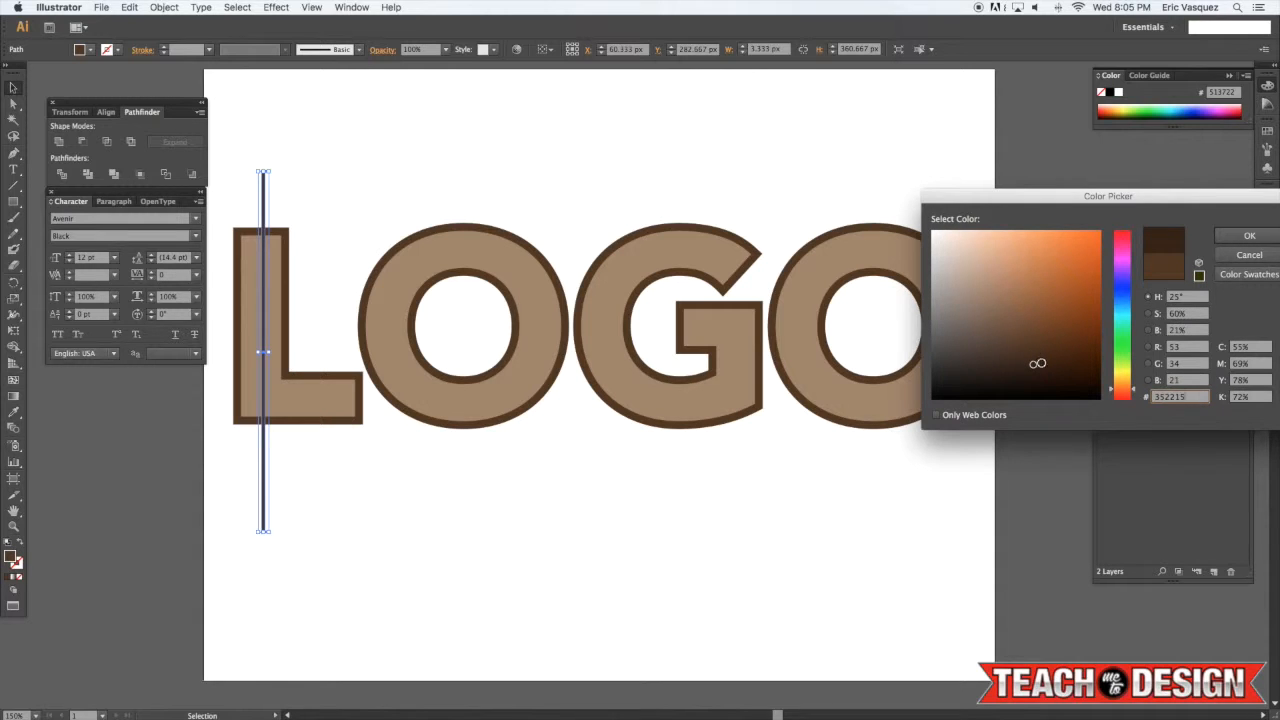
pyautogui.click(1231, 241)
# Duplicate the thin rectangle slightly to the left of the original
pyautogui.click(322, 177)
pyautogui.moveTo(328, 198); pyautogui.dragTo(255, 203)
pyautogui.press('super+equal')
pyautogui.press('super+equal')
pyautogui.moveTo(390, 250); pyautogui.dragTo(967, 294)
pyautogui.moveTo(273, 242); pyautogui.dragTo(377, 317)
pyautogui.click(648, 172)
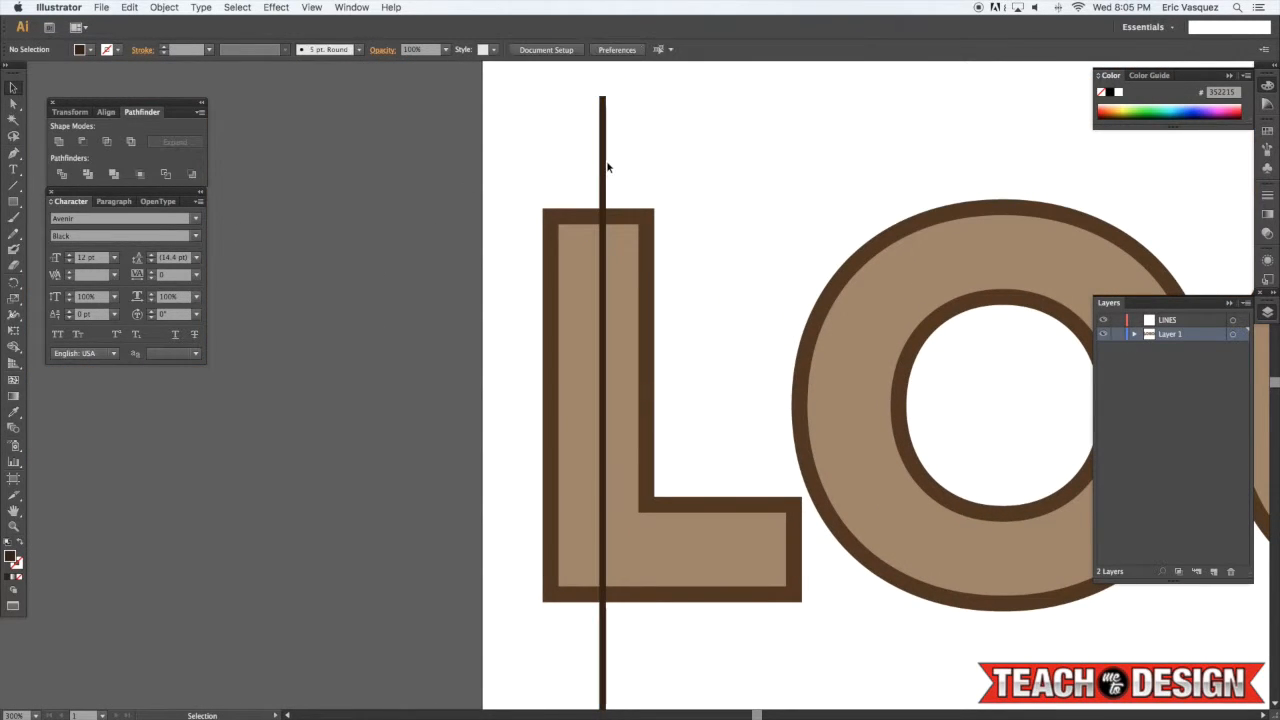
pyautogui.moveTo(603, 170); pyautogui.dragTo(594, 172)
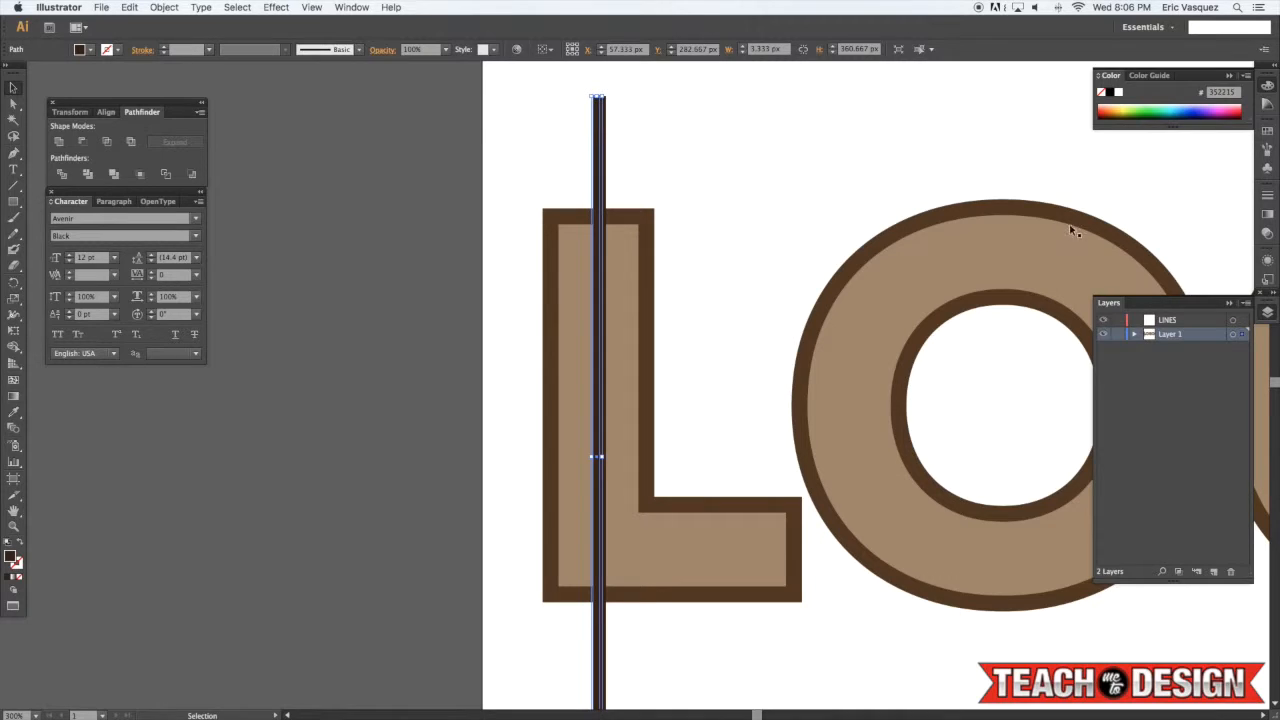
# Set the duplicate rectangle's opacity to 40% and its blending mode to Multiply
pyautogui.click(1266, 234)
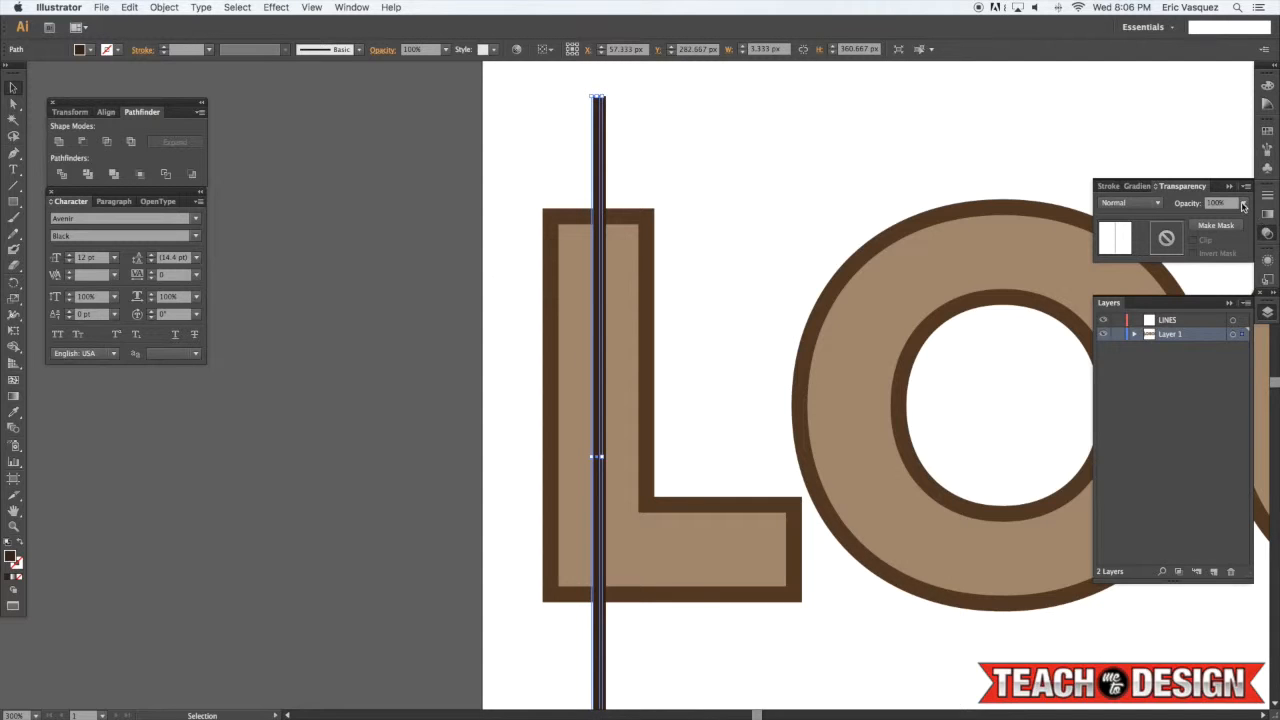
pyautogui.click(1243, 203)
pyautogui.click(1236, 247)
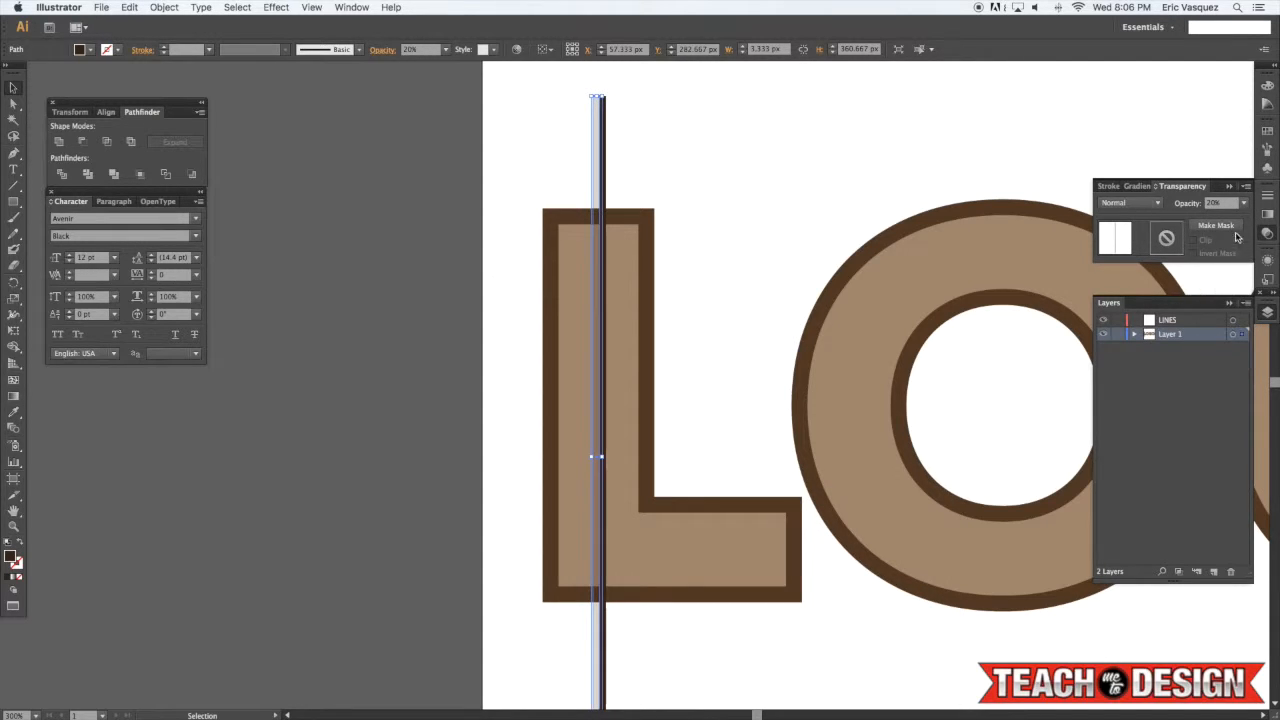
pyautogui.click(1243, 203)
pyautogui.click(1228, 276)
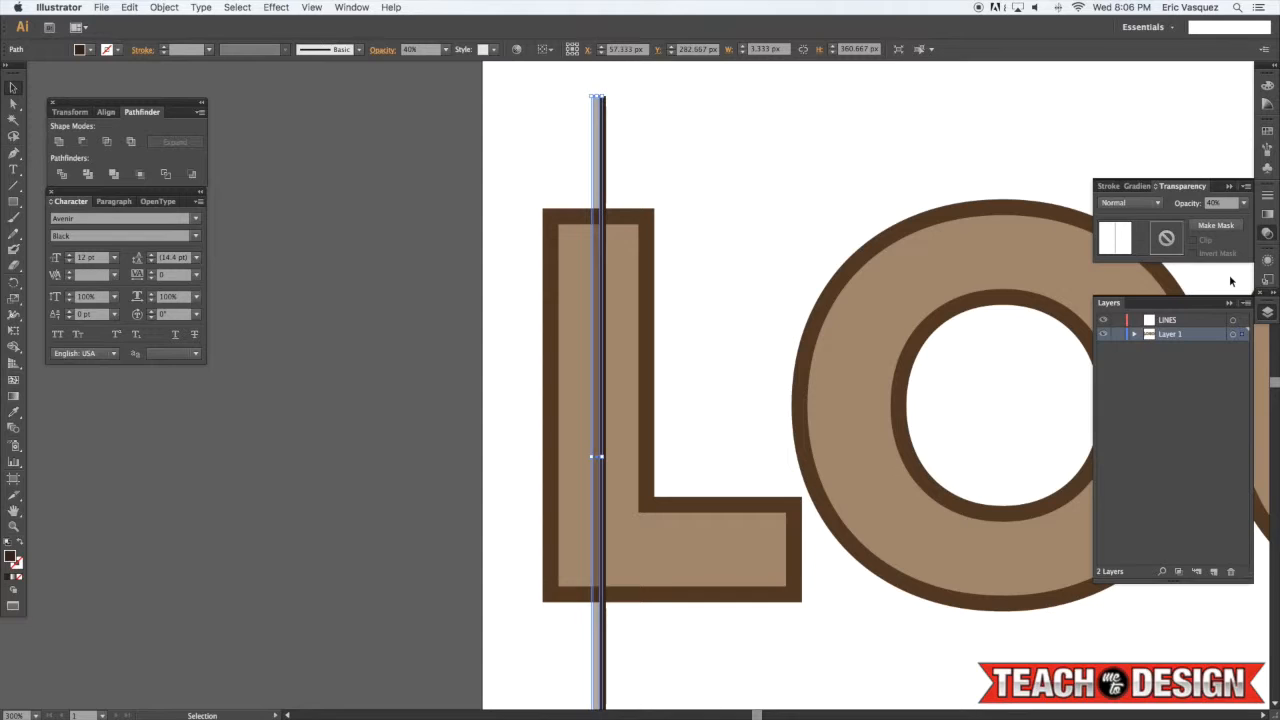
pyautogui.click(1136, 205)
pyautogui.click(1127, 250)
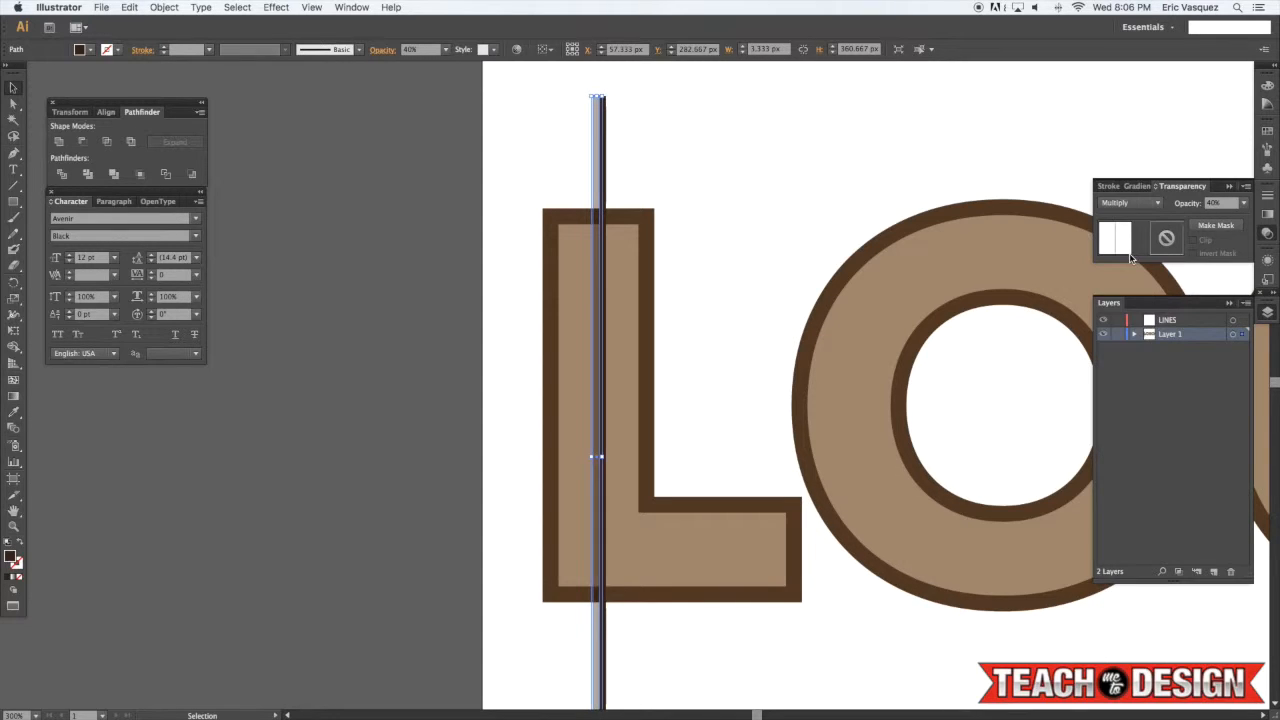
# Select both thin rectangles and group them into one line
pyautogui.click(743, 172)
pyautogui.moveTo(684, 167); pyautogui.dragTo(537, 168)
pyautogui.click(674, 143)
pyautogui.moveTo(680, 142); pyautogui.dragTo(543, 163)
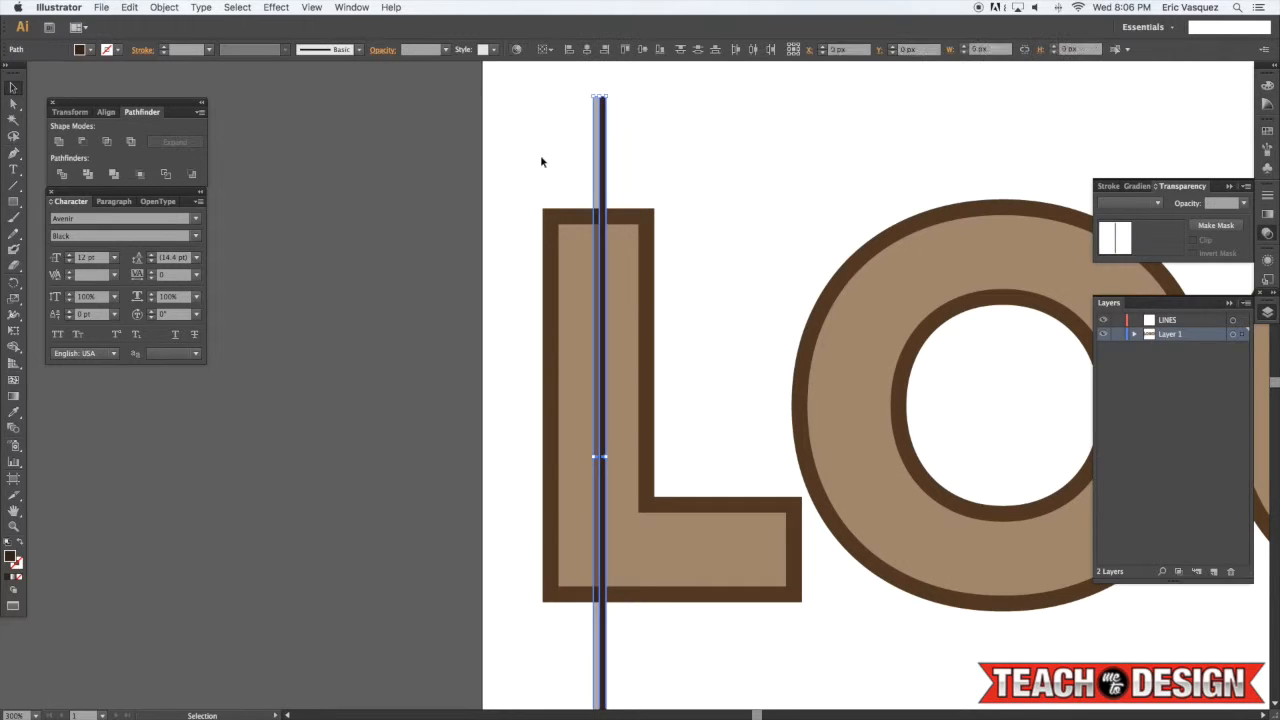
pyautogui.press('super+g')
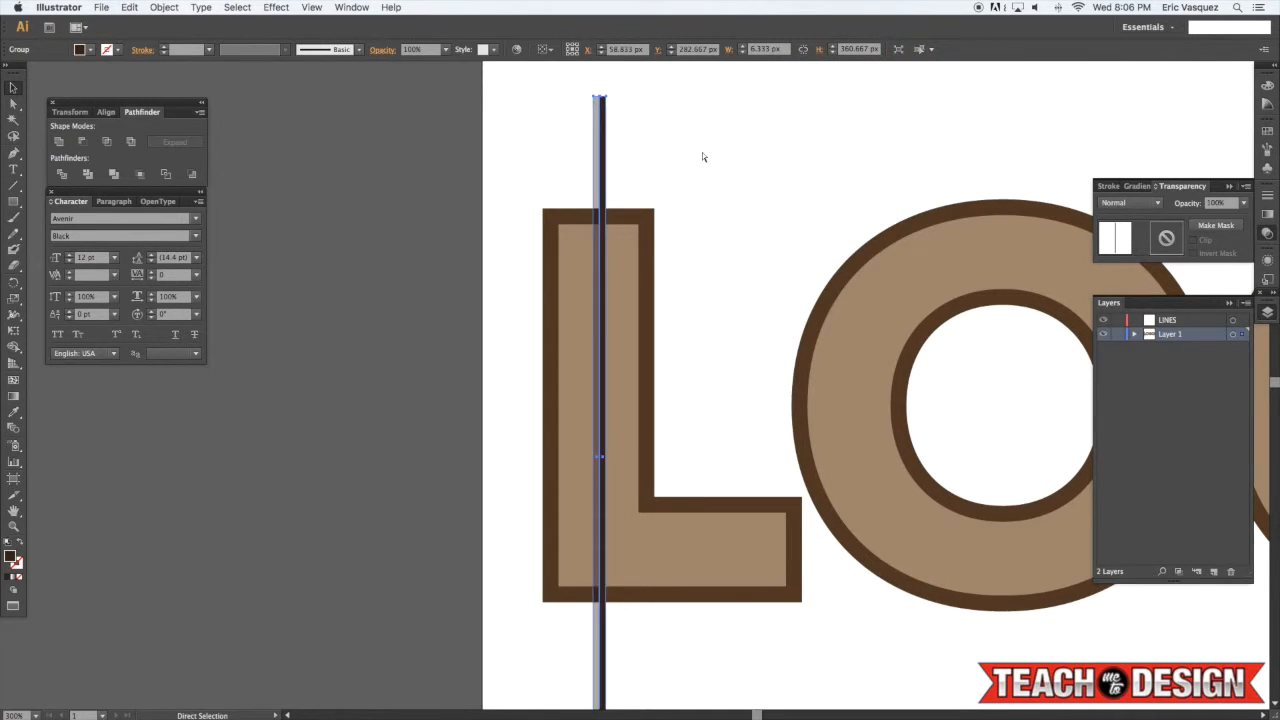
# Duplicate the grouped line repeatedly to the right so copies span the whole LOGO lettering
pyautogui.press('super+minus')
pyautogui.click(750, 205)
pyautogui.moveTo(756, 211); pyautogui.dragTo(678, 159)
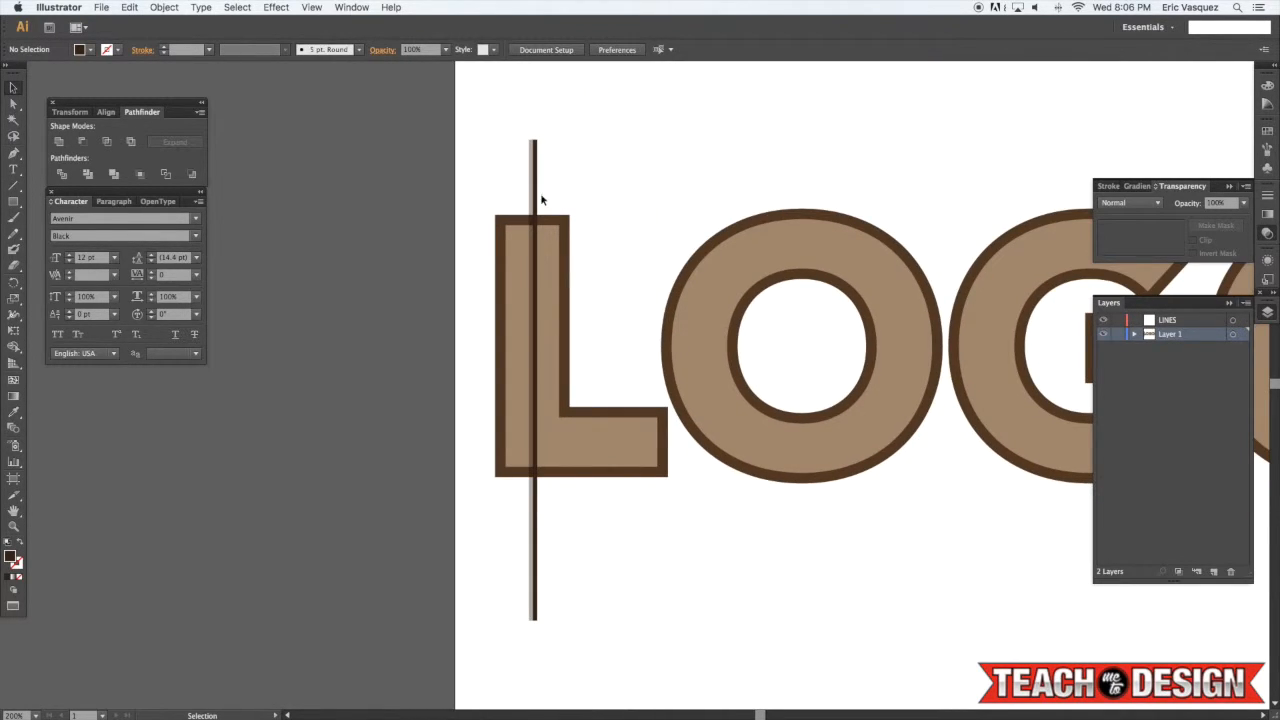
pyautogui.moveTo(535, 200); pyautogui.dragTo(684, 175)
pyautogui.click(631, 179)
pyautogui.click(671, 110)
pyautogui.moveTo(811, 162); pyautogui.dragTo(733, 230)
pyautogui.click(714, 226)
pyautogui.moveTo(887, 211); pyautogui.dragTo(934, 244)
pyautogui.click(869, 241)
pyautogui.press('super+1')
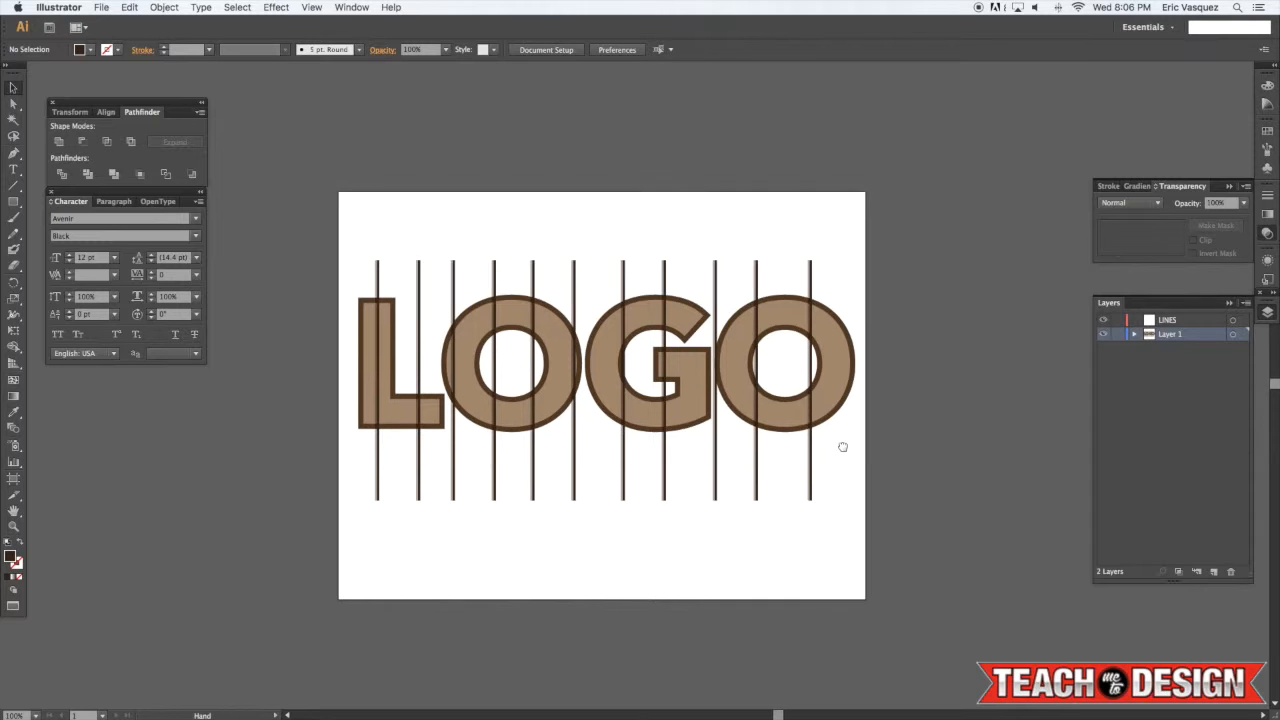
# Select all the line copies and distribute them evenly by their horizontal centres
pyautogui.press('super+equal')
pyautogui.moveTo(773, 472); pyautogui.dragTo(789, 478)
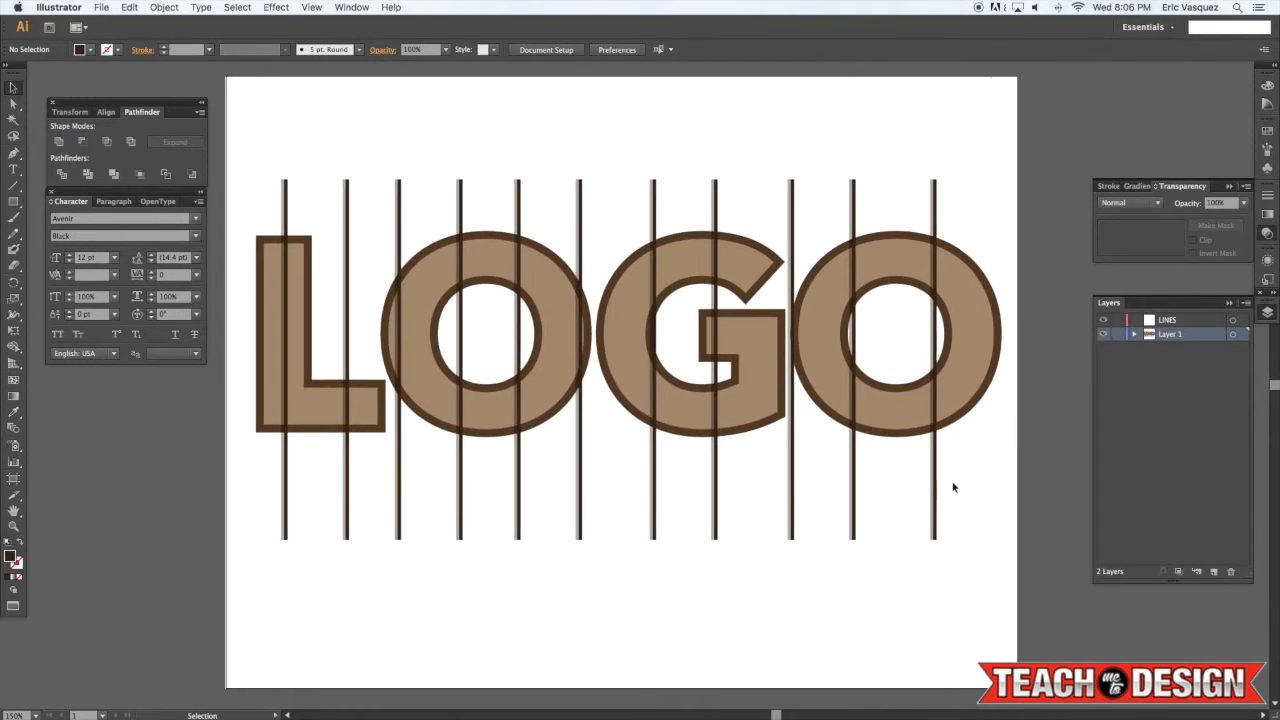
pyautogui.moveTo(1002, 492); pyautogui.dragTo(110, 566)
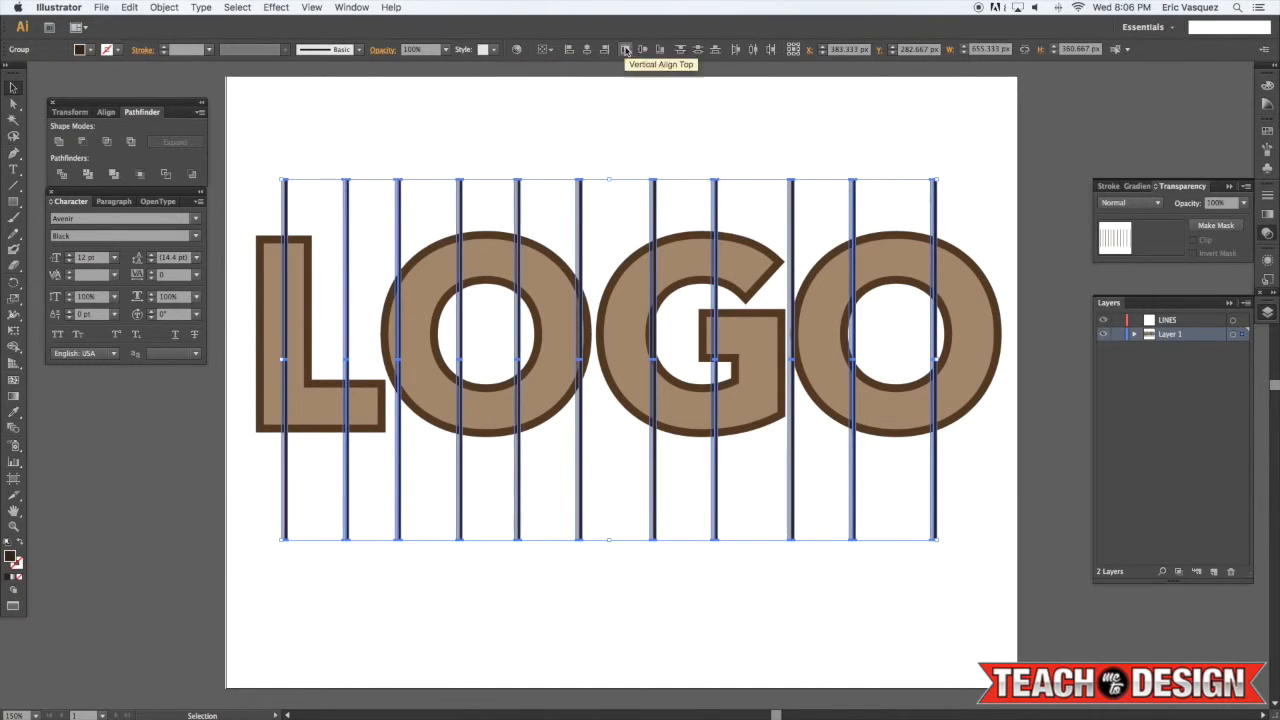
pyautogui.click(753, 50)
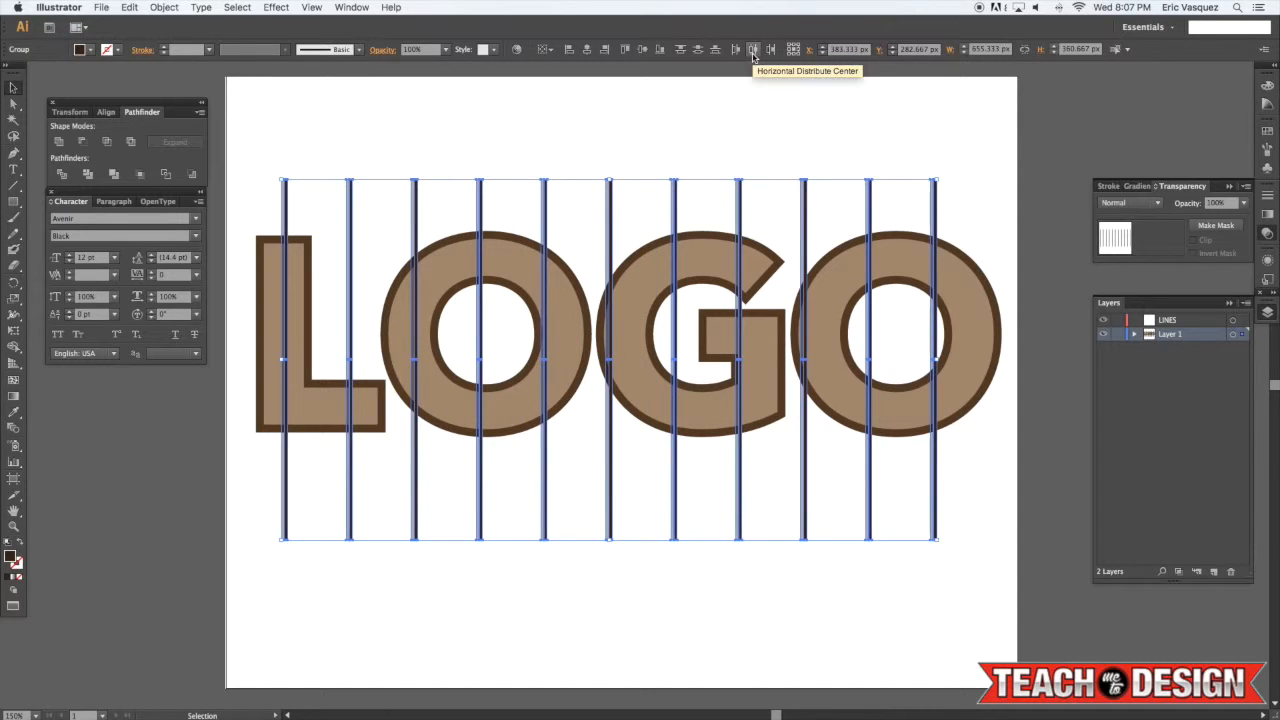
# Nudge the selected lines slightly to the right, then deselect
pyautogui.press('Right')
pyautogui.press('Right')
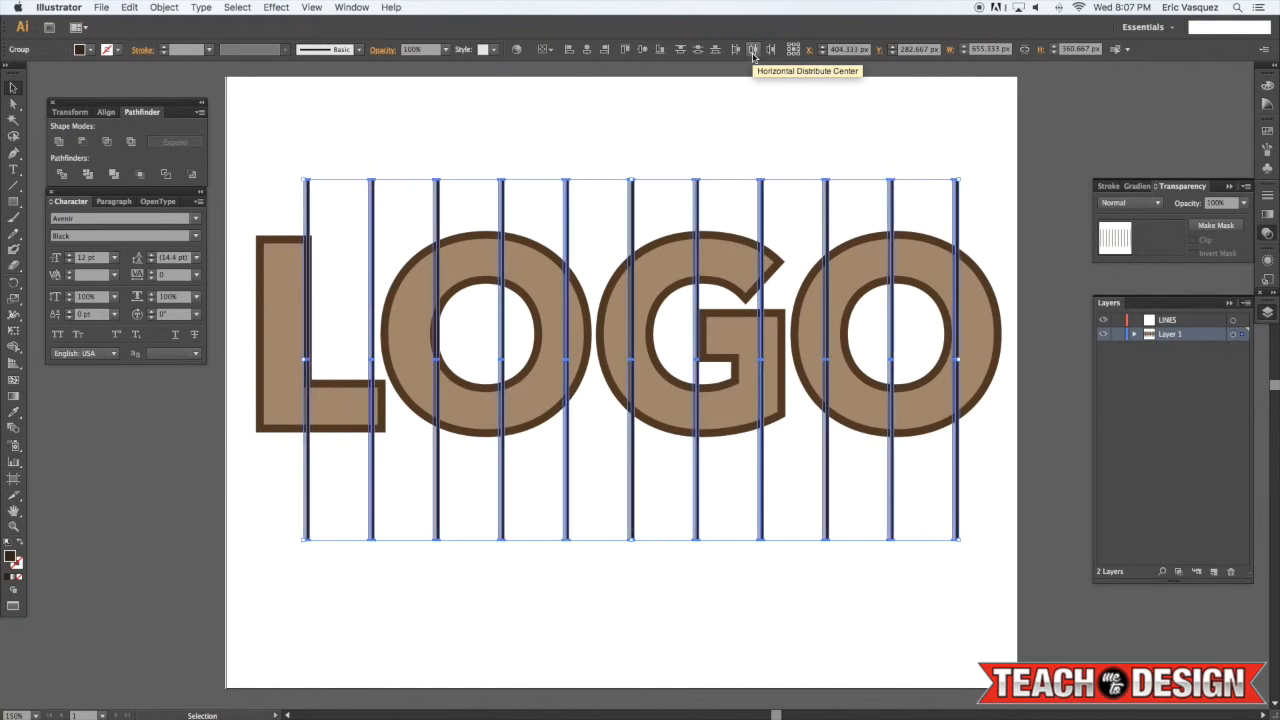
pyautogui.press('Right')
pyautogui.press('Left')
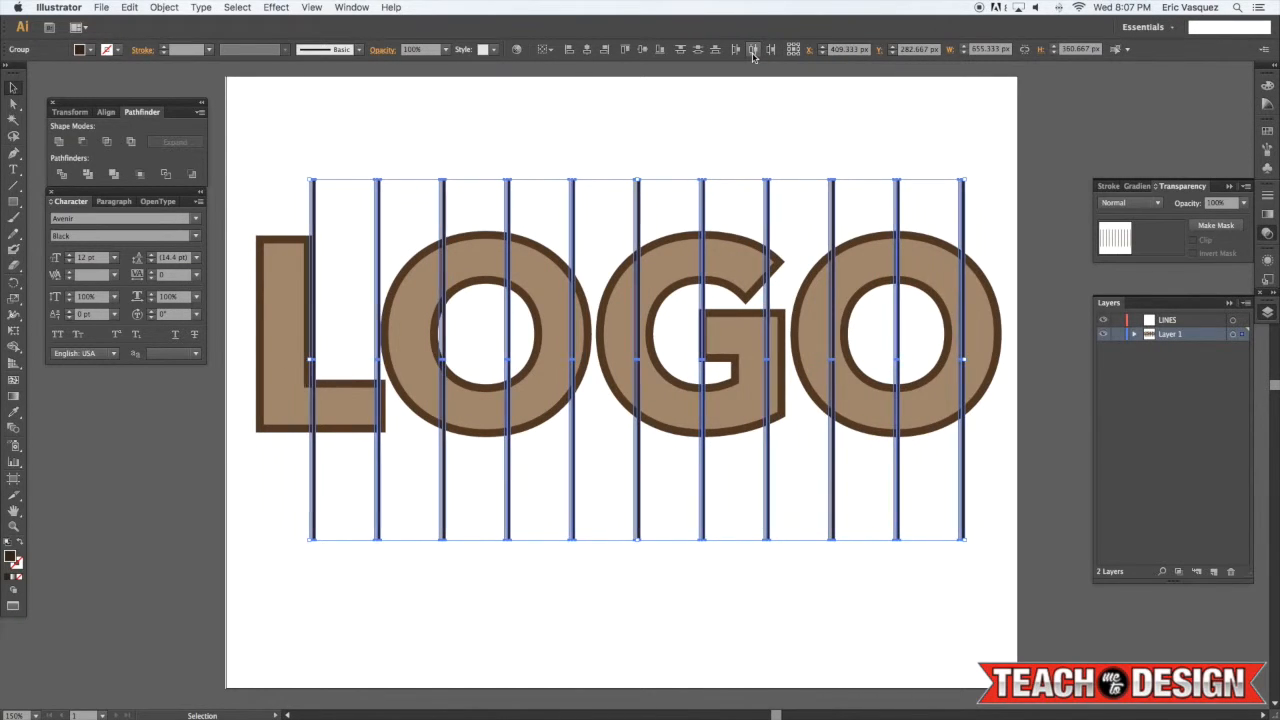
pyautogui.press('super+shift+a')
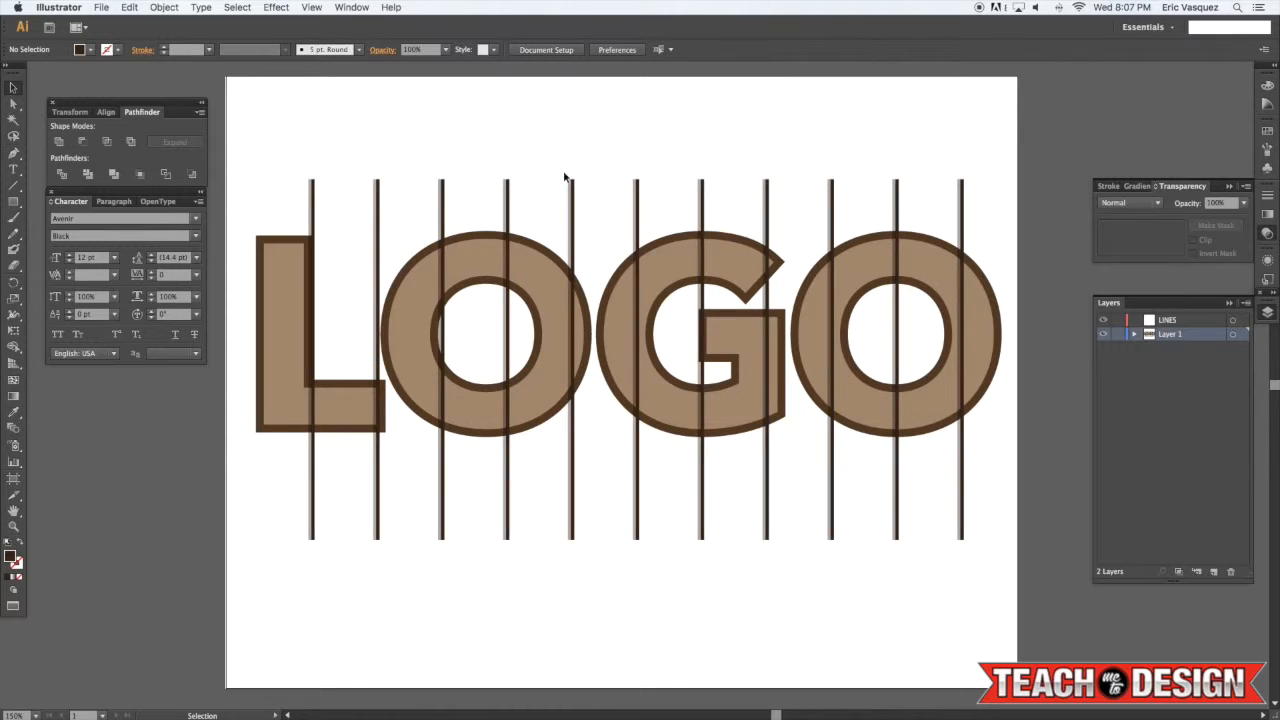
# Select all the lines, including the new leftmost one, and distribute their horizontal centres evenly again
pyautogui.moveTo(315, 500); pyautogui.dragTo(1083, 516)
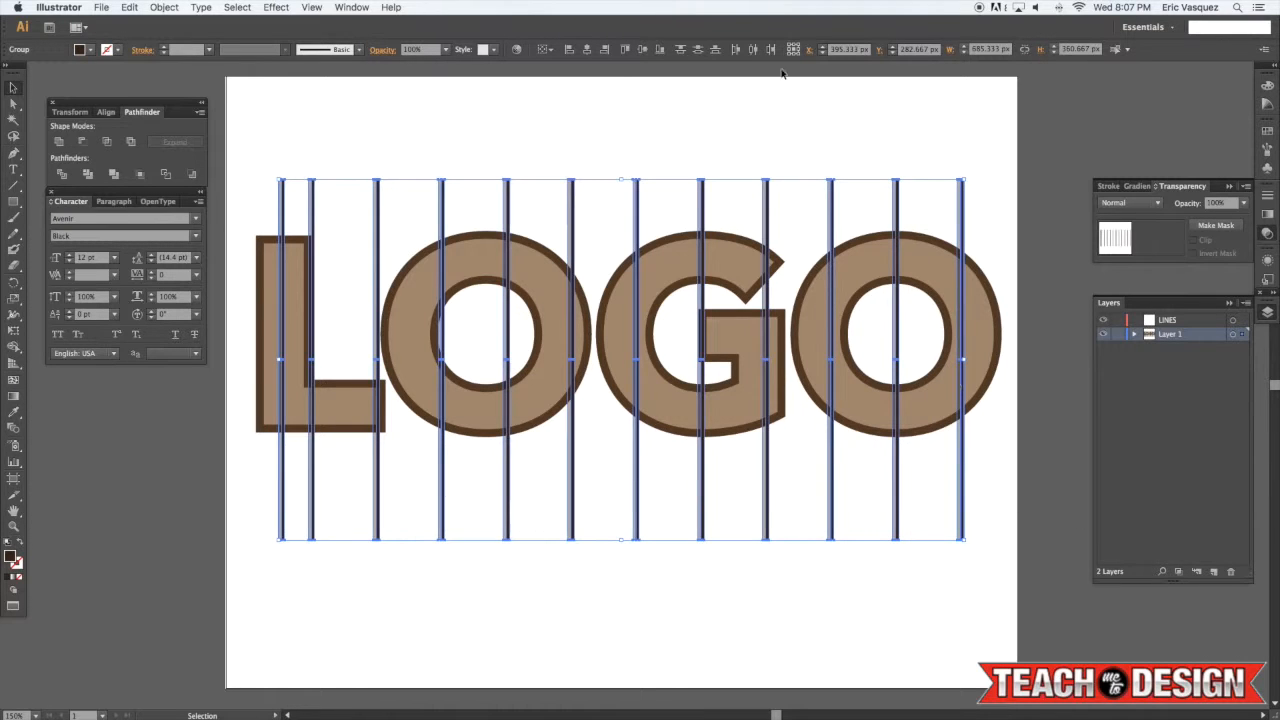
pyautogui.click(752, 49)
pyautogui.click(753, 146)
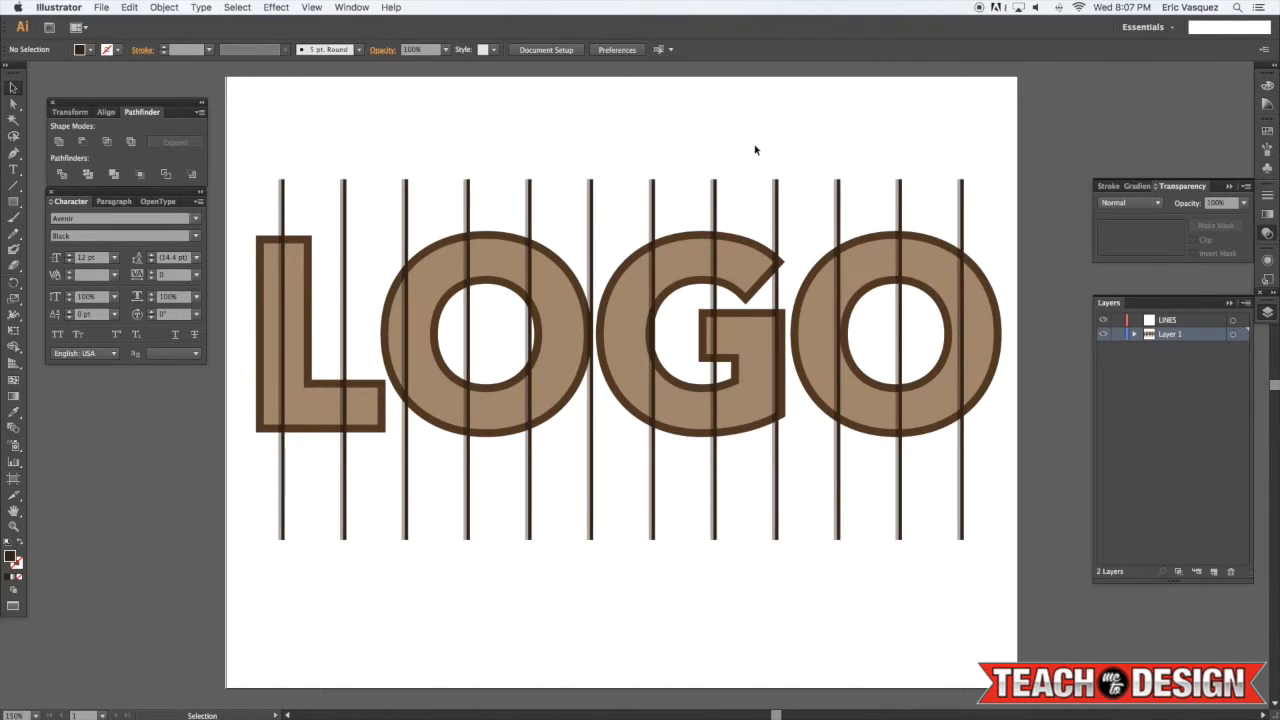
# Select the LOGO lettering and bring it in front of the lines
pyautogui.moveTo(1020, 207); pyautogui.dragTo(301, 174)
pyautogui.click(474, 145)
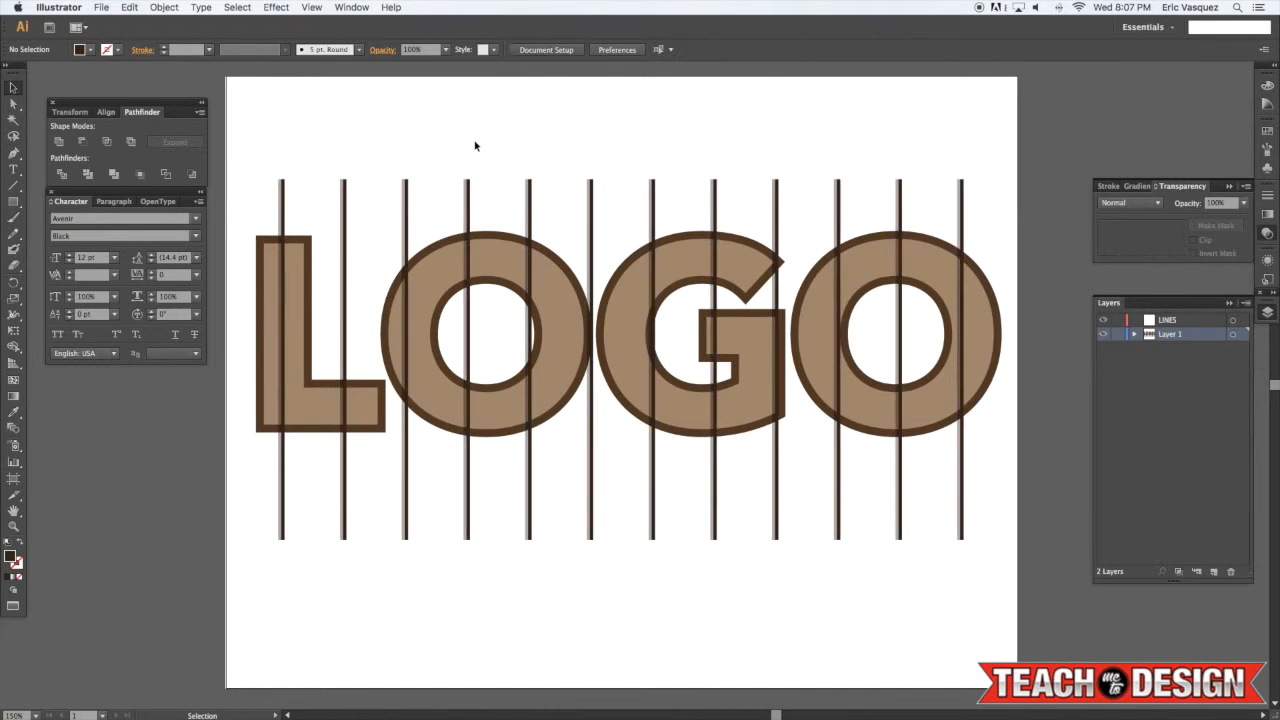
pyautogui.press('super+equal')
pyautogui.click(521, 266)
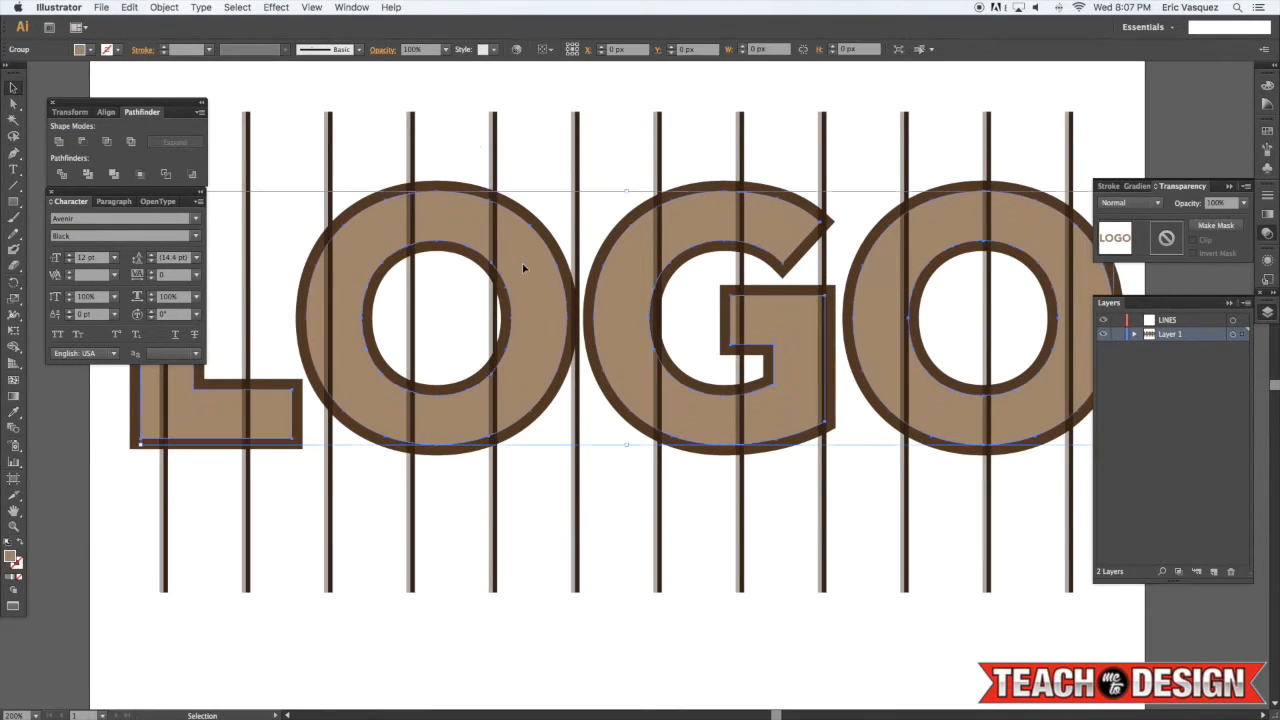
pyautogui.hscroll(-2, 520, 283)
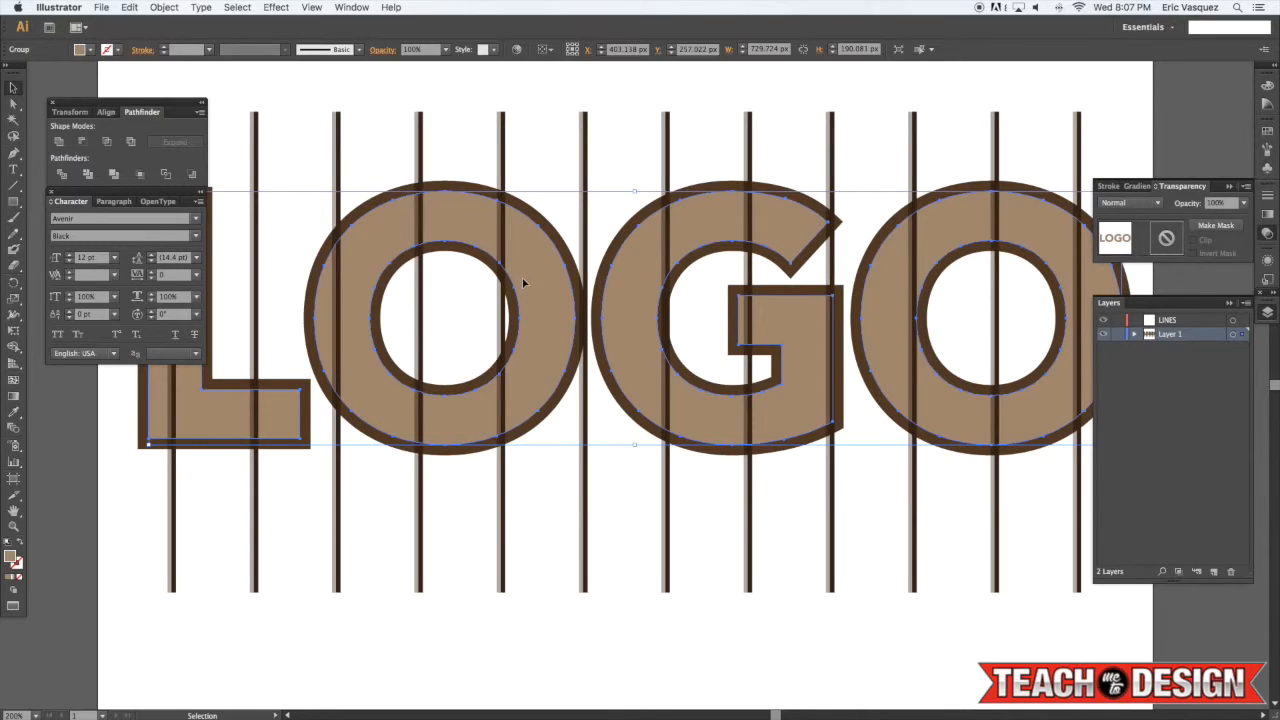
pyautogui.hscroll(-1, 522, 283)
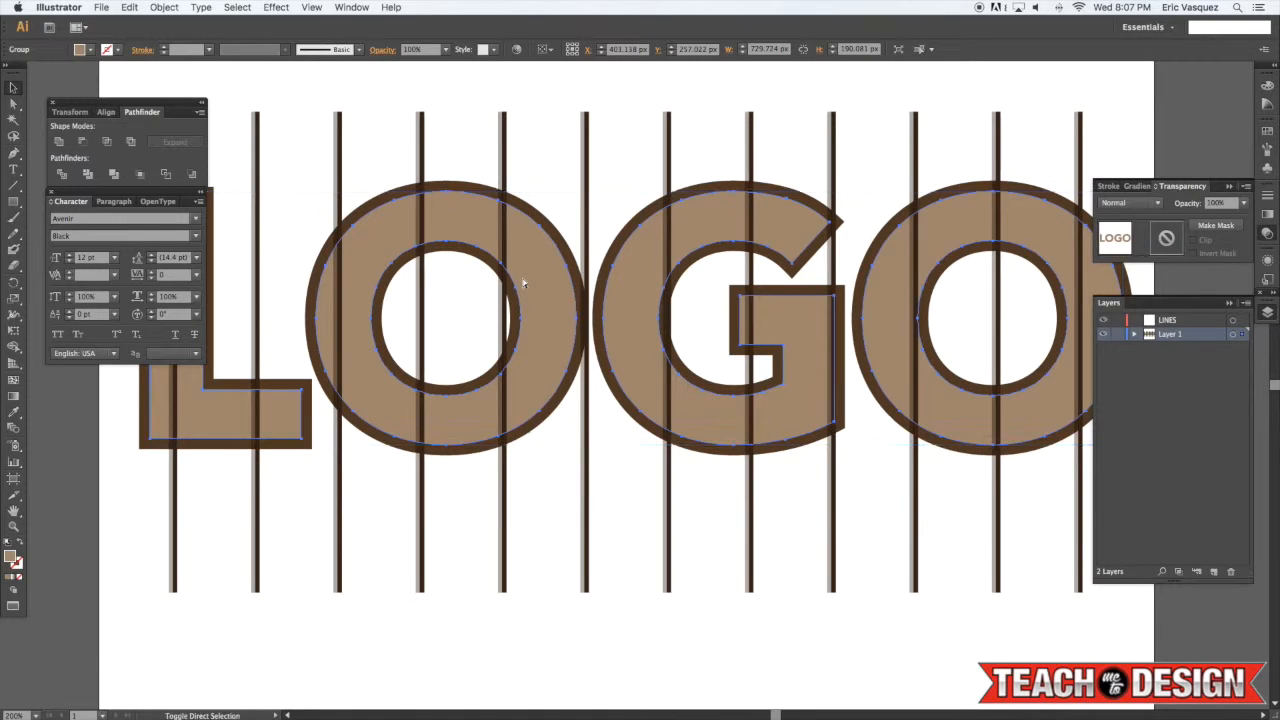
pyautogui.press('super+shift+]')
pyautogui.hscroll(-1, 539, 145)
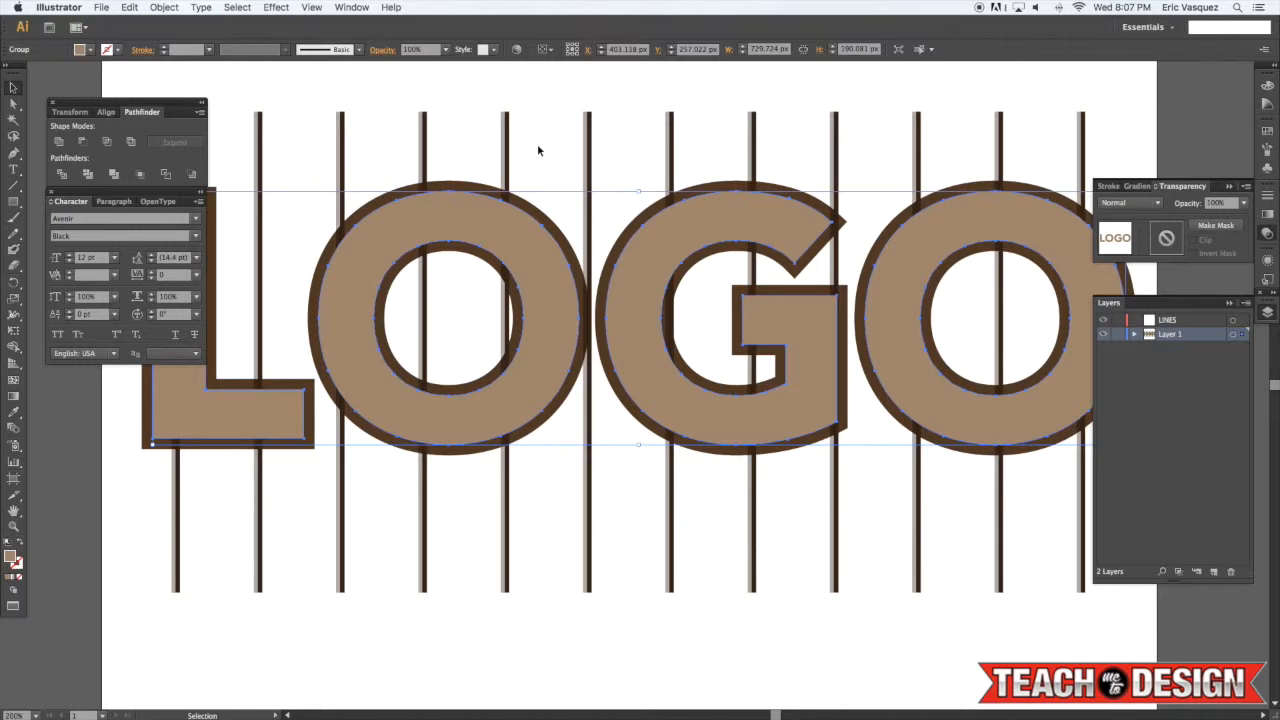
# Select the lettering and lines together and make an opacity mask so the lines show only inside the letters
pyautogui.moveTo(543, 135); pyautogui.dragTo(475, 142)
pyautogui.hscroll(-1, 480, 138)
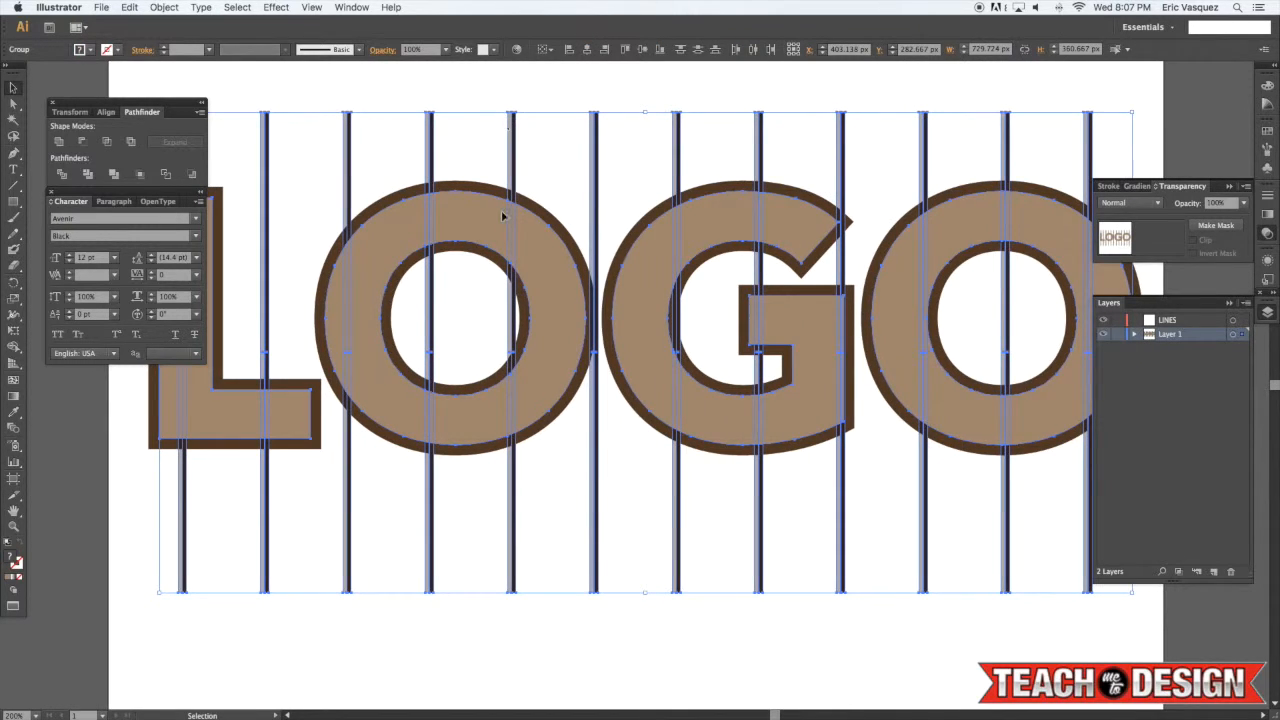
pyautogui.hscroll(-1, 503, 213)
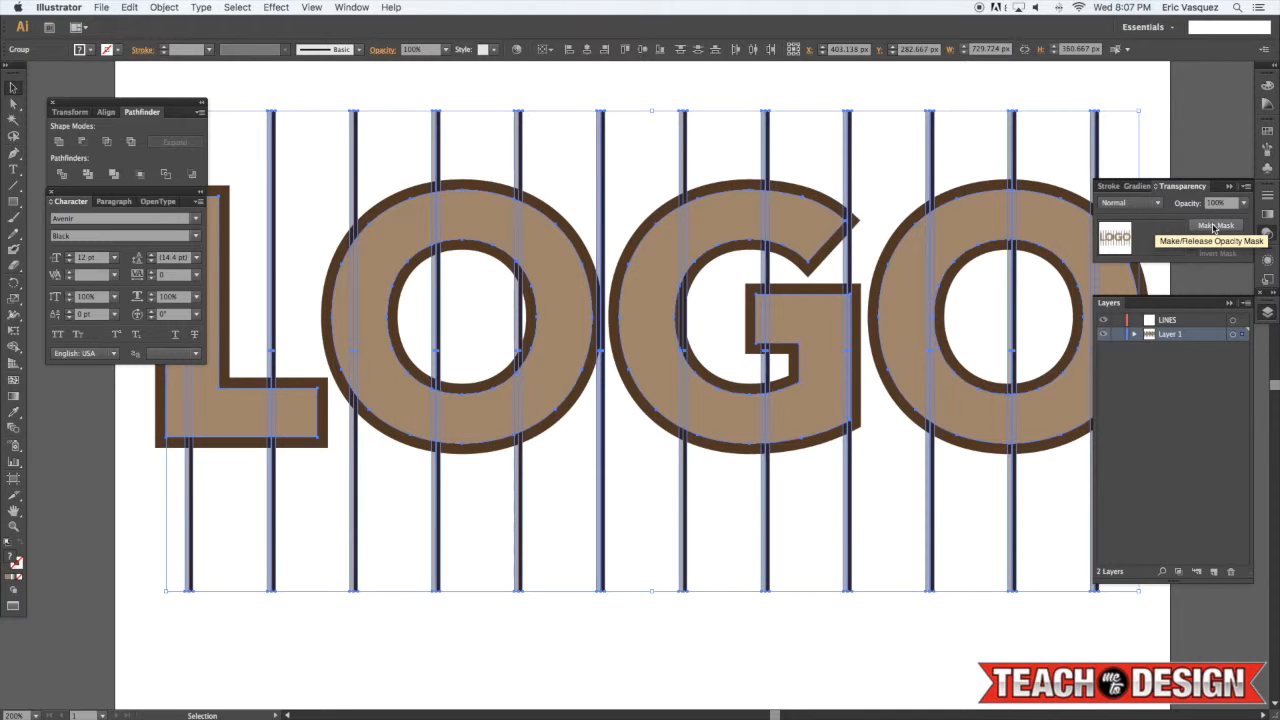
pyautogui.click(1213, 227)
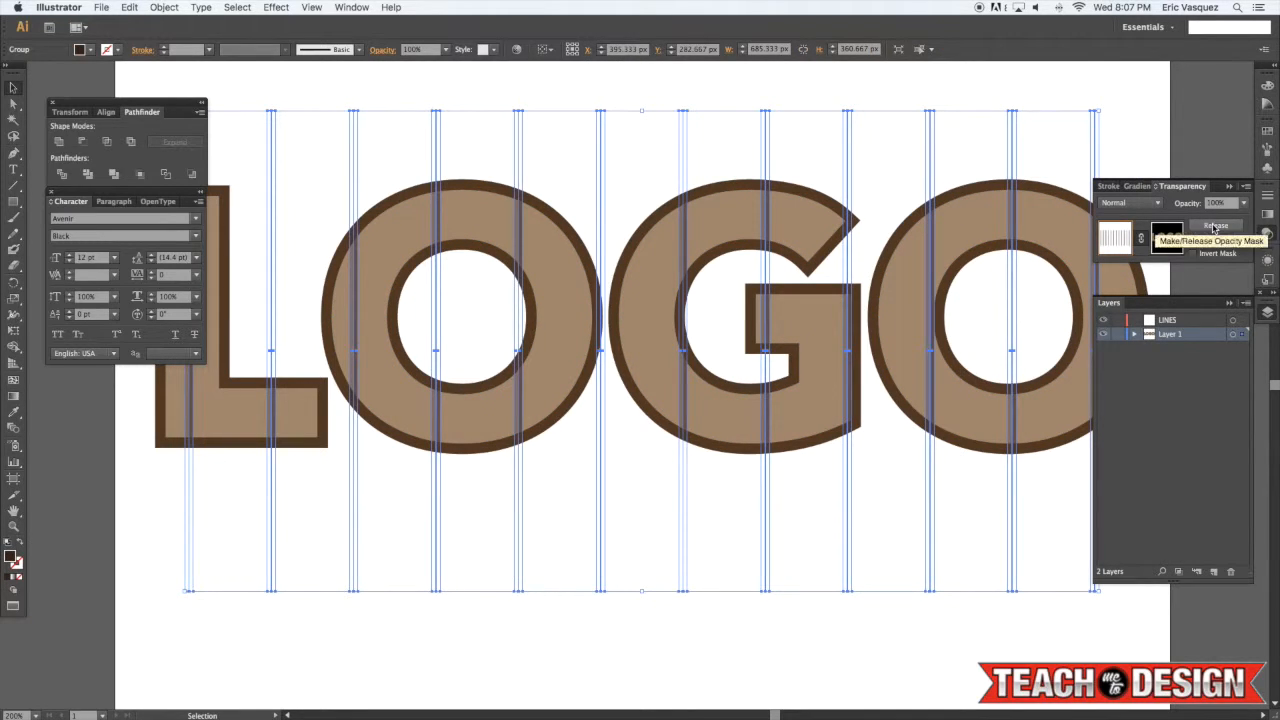
pyautogui.click(1154, 146)
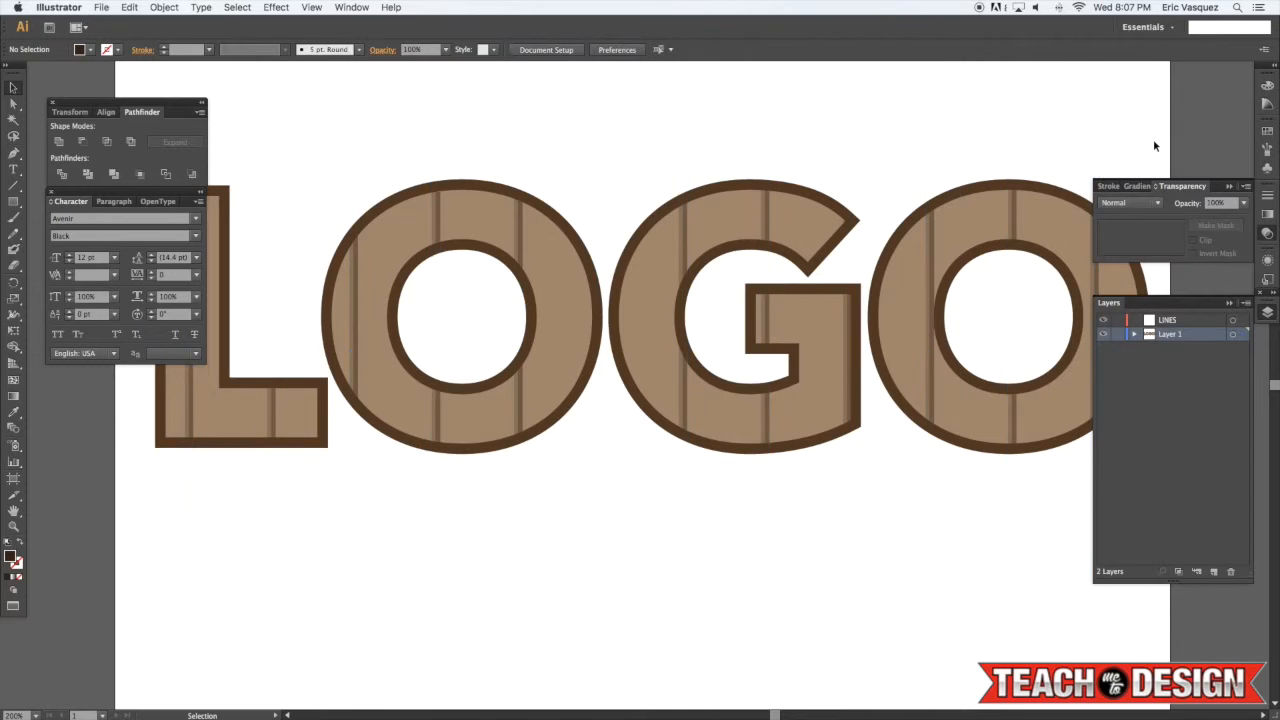
pyautogui.click(1014, 217)
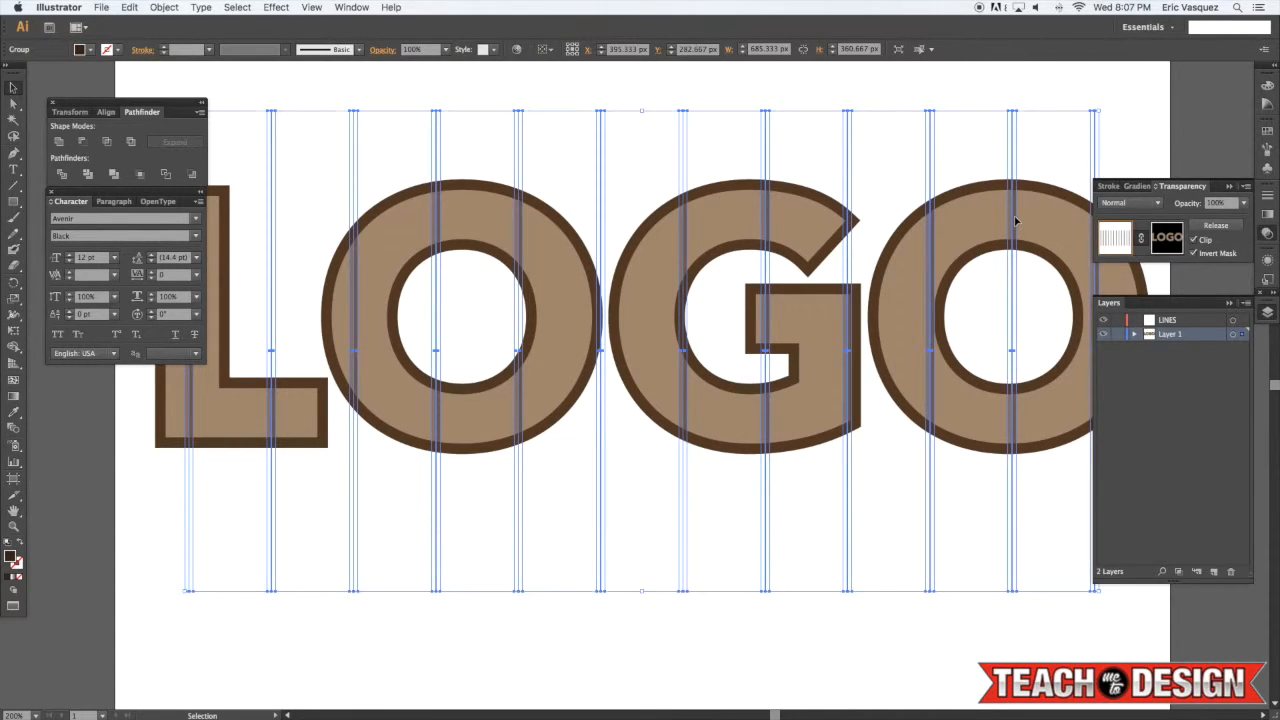
pyautogui.click(1150, 136)
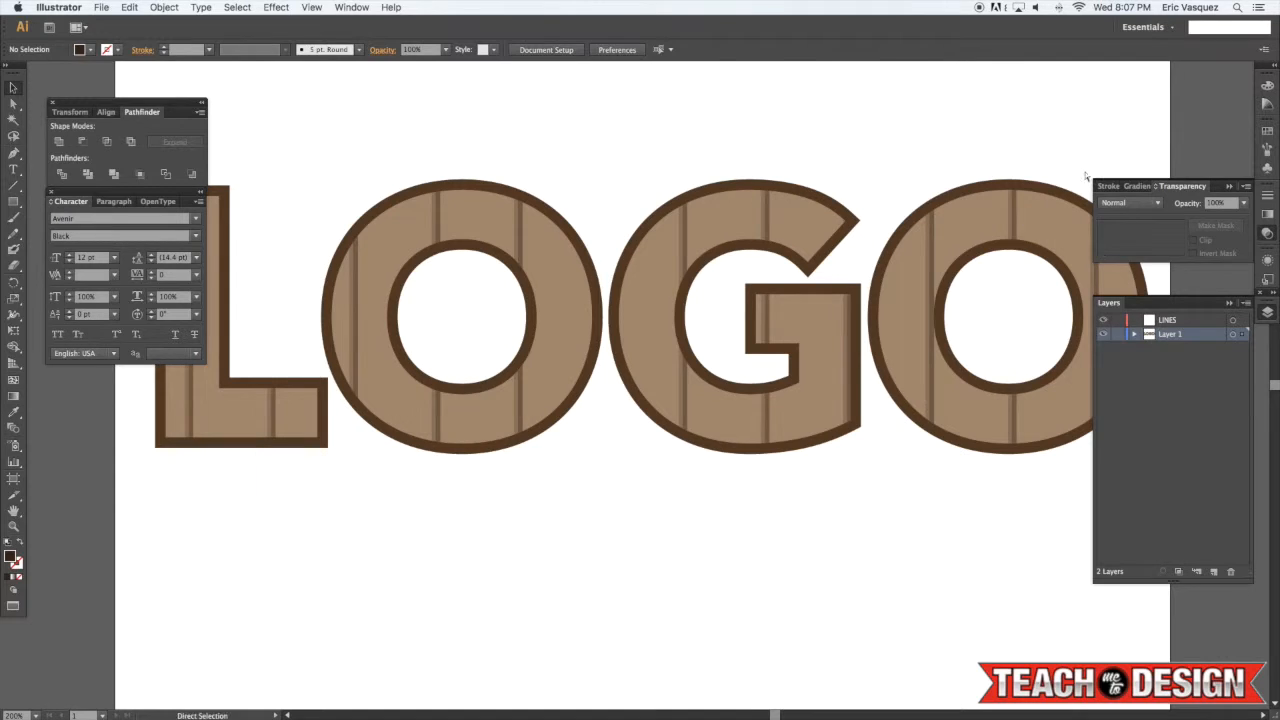
pyautogui.click(1018, 218)
pyautogui.click(1157, 136)
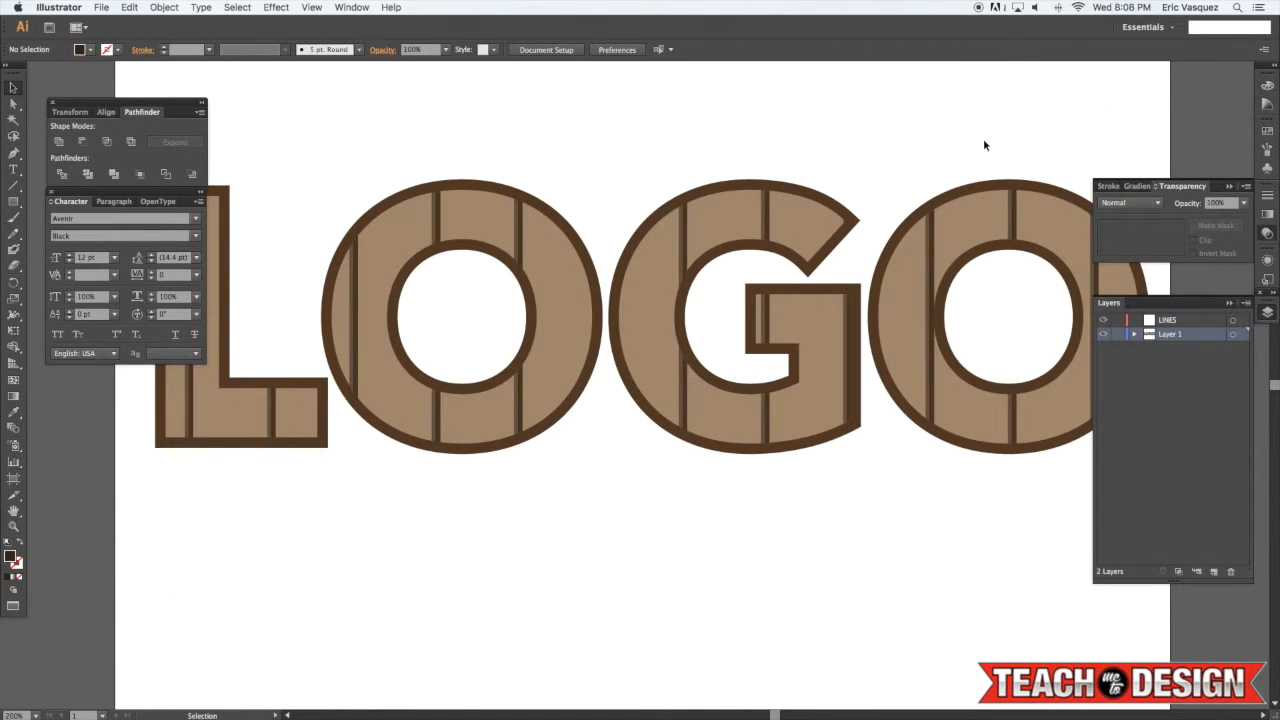
pyautogui.press('super+minus')
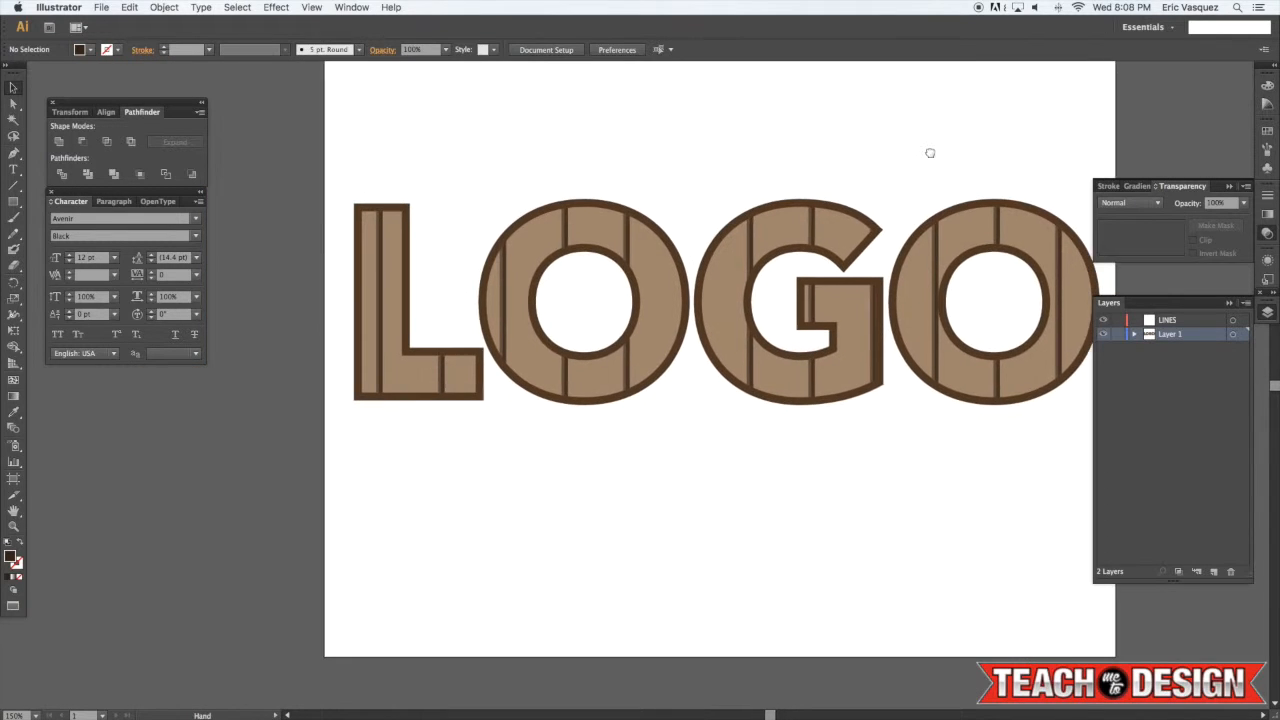
pyautogui.hscroll(1, 735, 189)
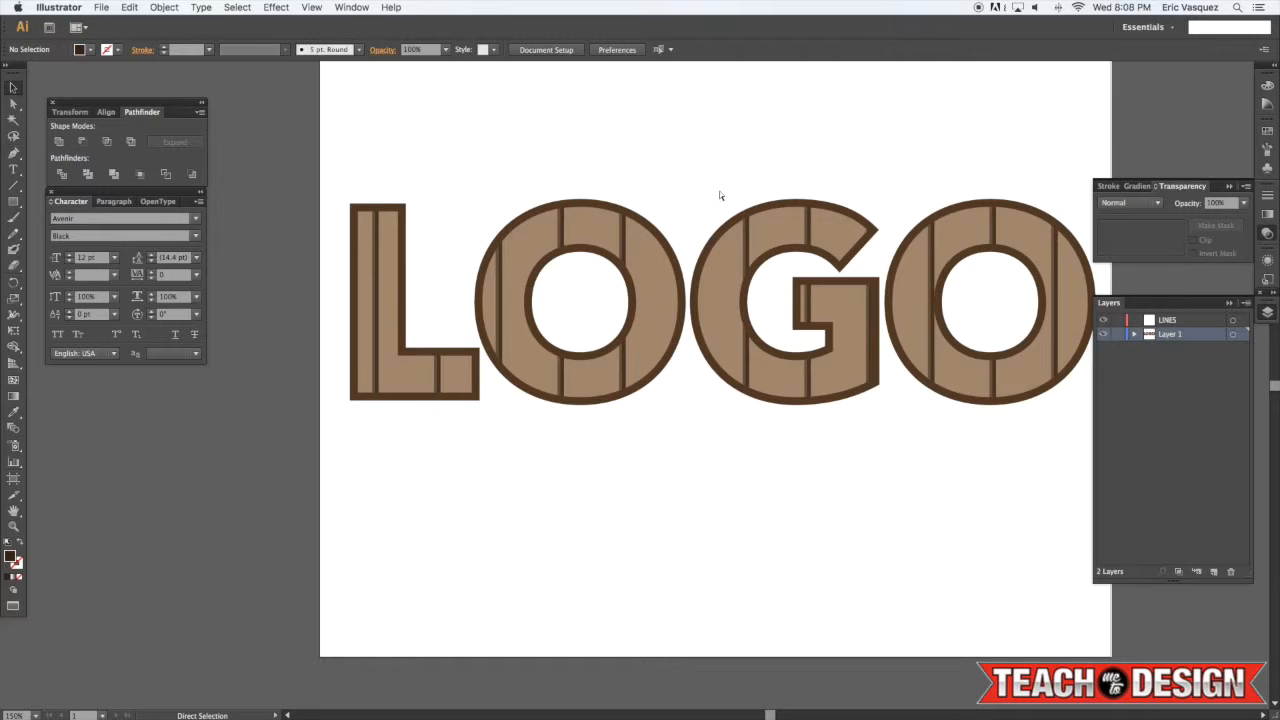
# Select the LOGO lettering and apply Offset Path with an offset of -2 px
pyautogui.press('super+equal')
pyautogui.press('super+equal')
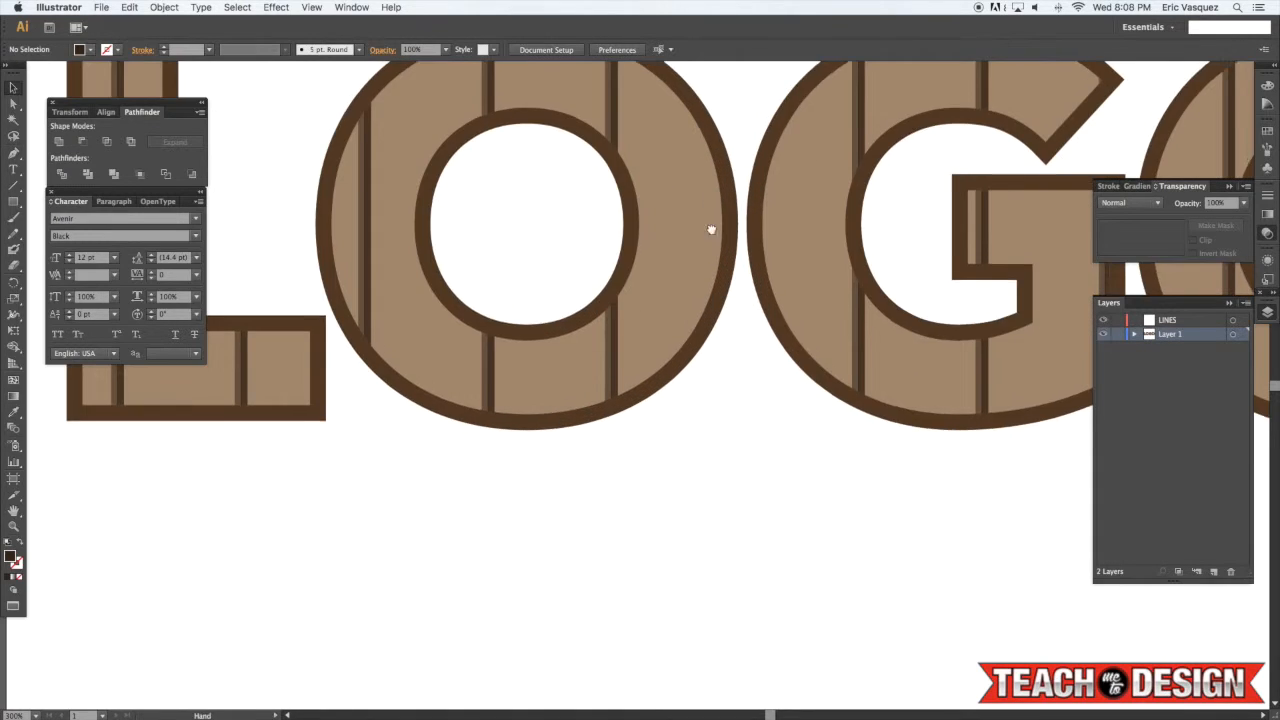
pyautogui.click(737, 271)
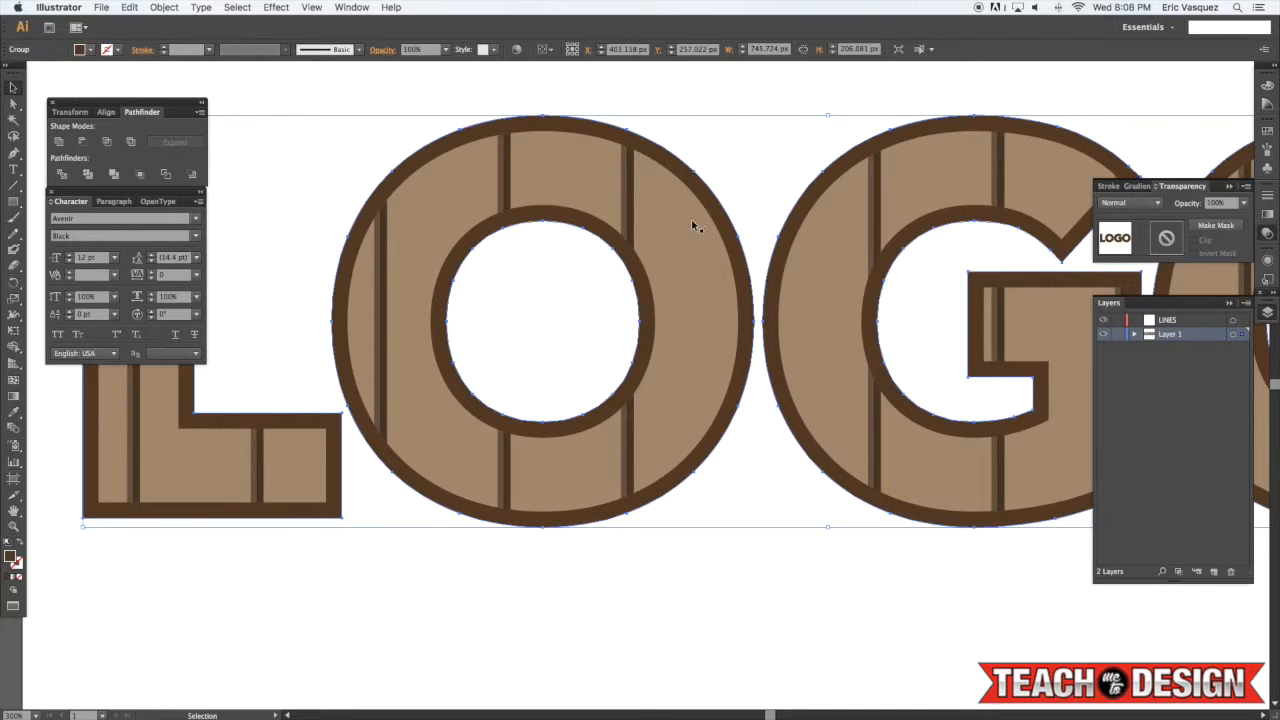
pyautogui.click(164, 7)
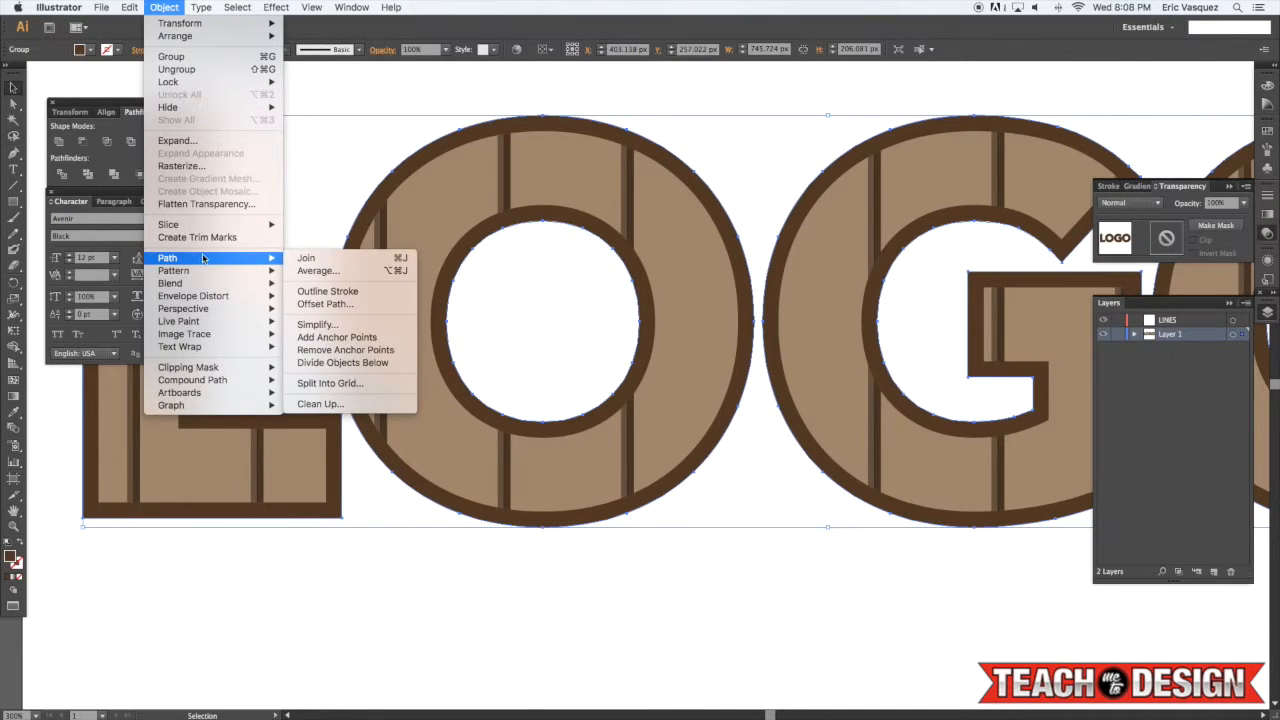
pyautogui.moveTo(250, 260)
pyautogui.click(329, 306)
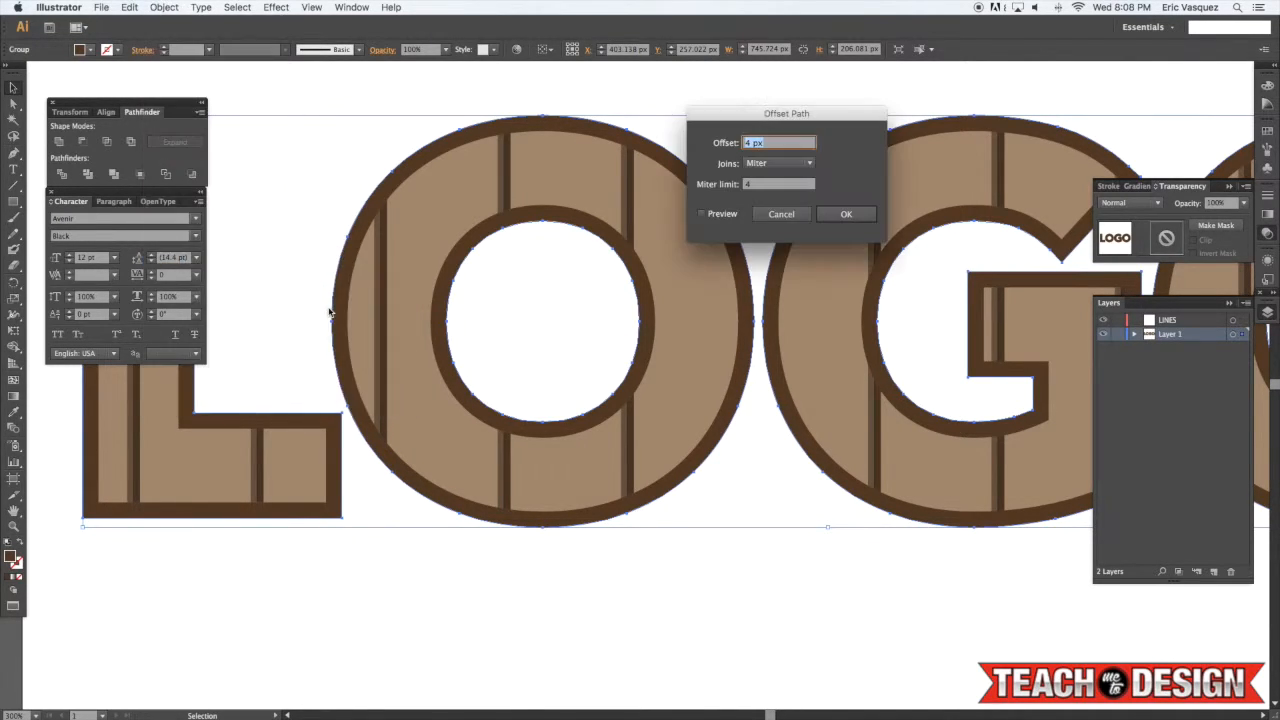
pyautogui.write('-2px')
pyautogui.press('Return')
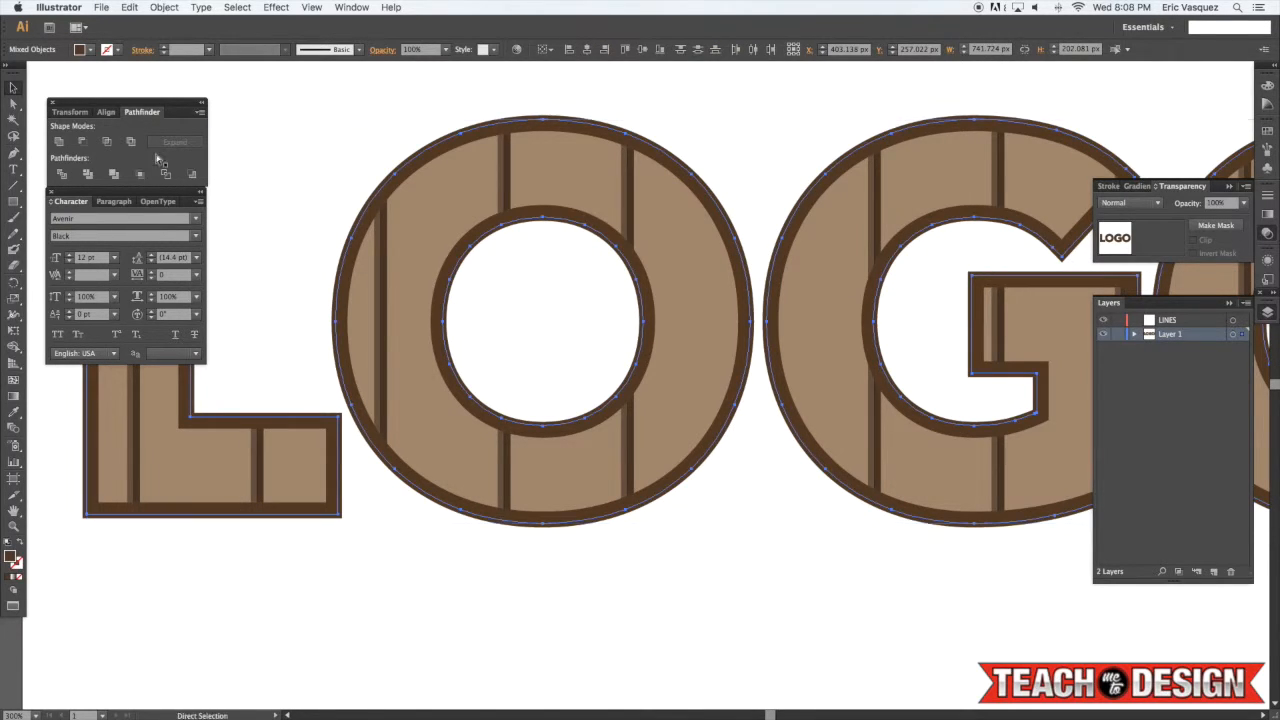
# Group the offset lettering and apply another Offset Path of -2 px to it
pyautogui.press('super+g')
pyautogui.click(164, 7)
pyautogui.moveTo(201, 263)
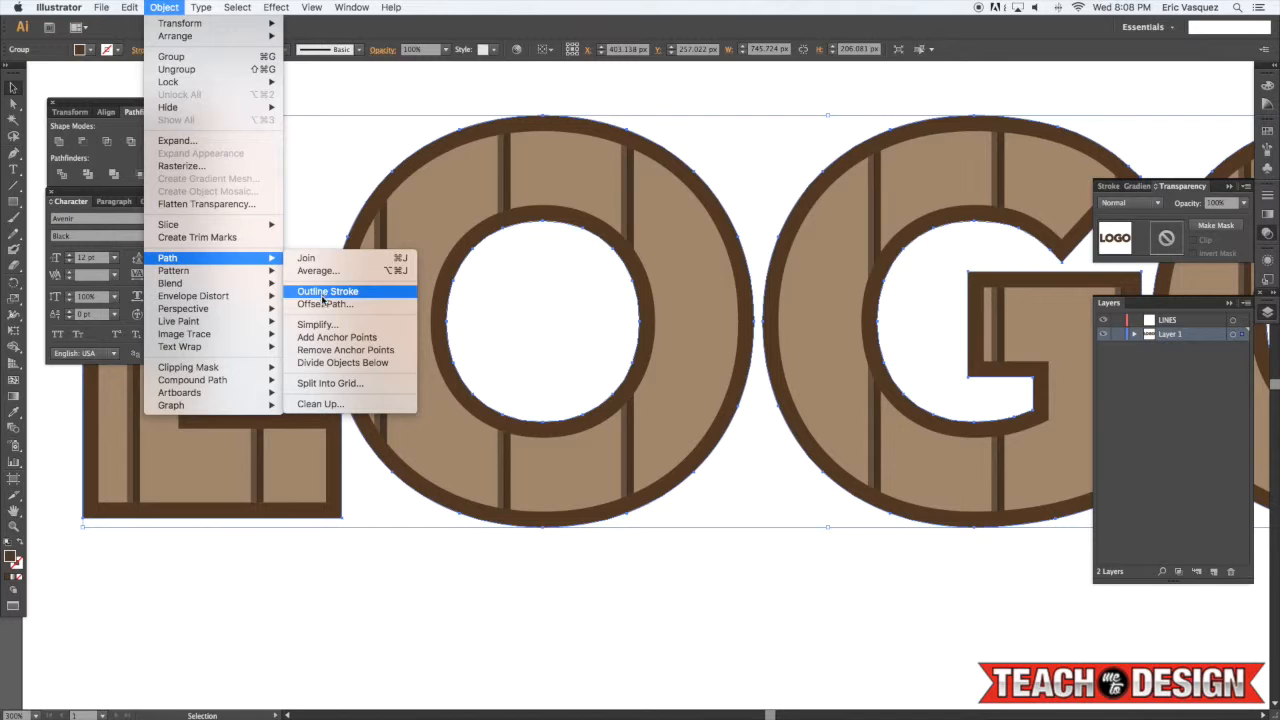
pyautogui.click(324, 304)
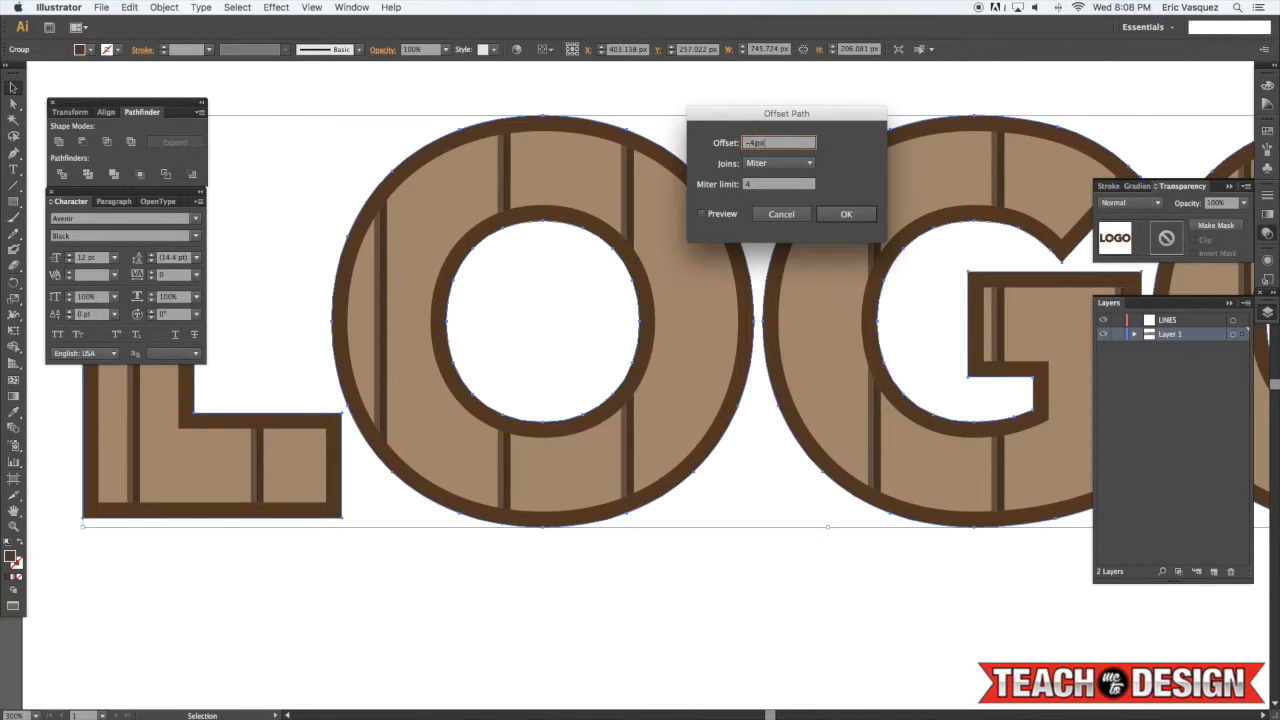
pyautogui.press('Return')
# Fill the new inner offset shapes with white using the Eyedropper, then deselect
pyautogui.press('i')
pyautogui.click(334, 187)
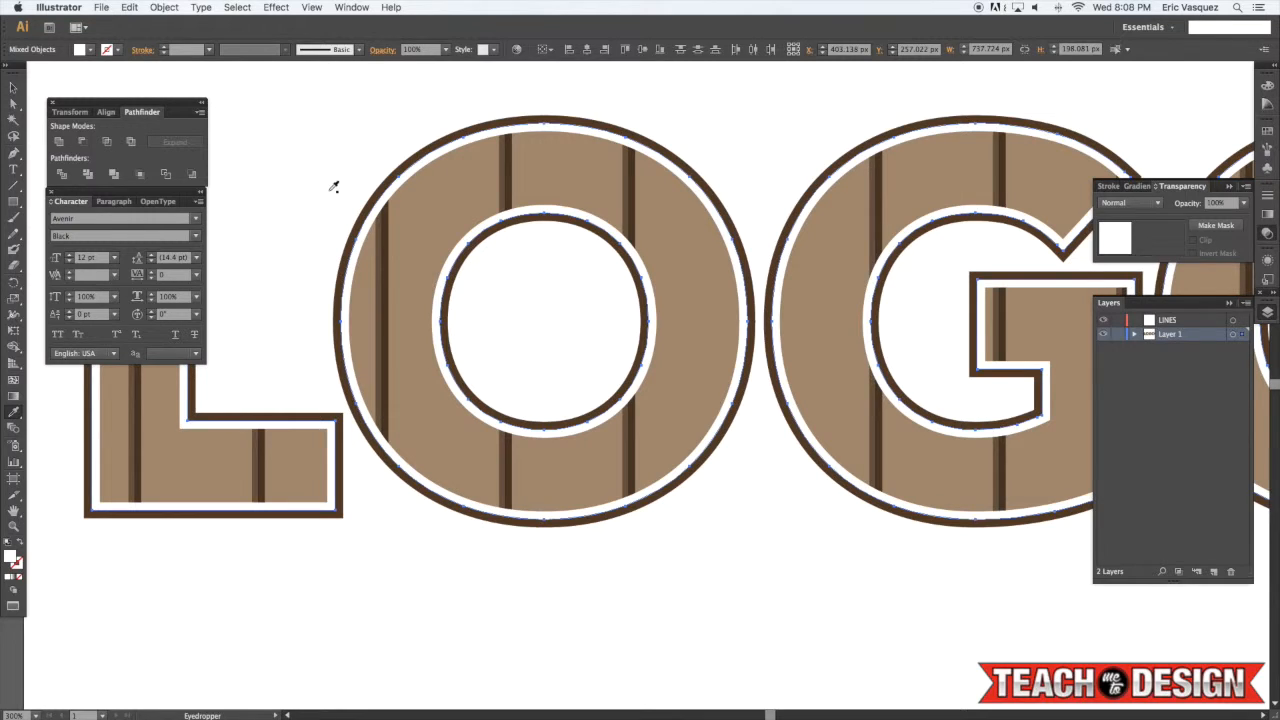
pyautogui.press('super+shift+a')
pyautogui.press('v')
pyautogui.press('super+minus')
pyautogui.press('super+minus')
pyautogui.press('super+equal')
pyautogui.press('super+equal')
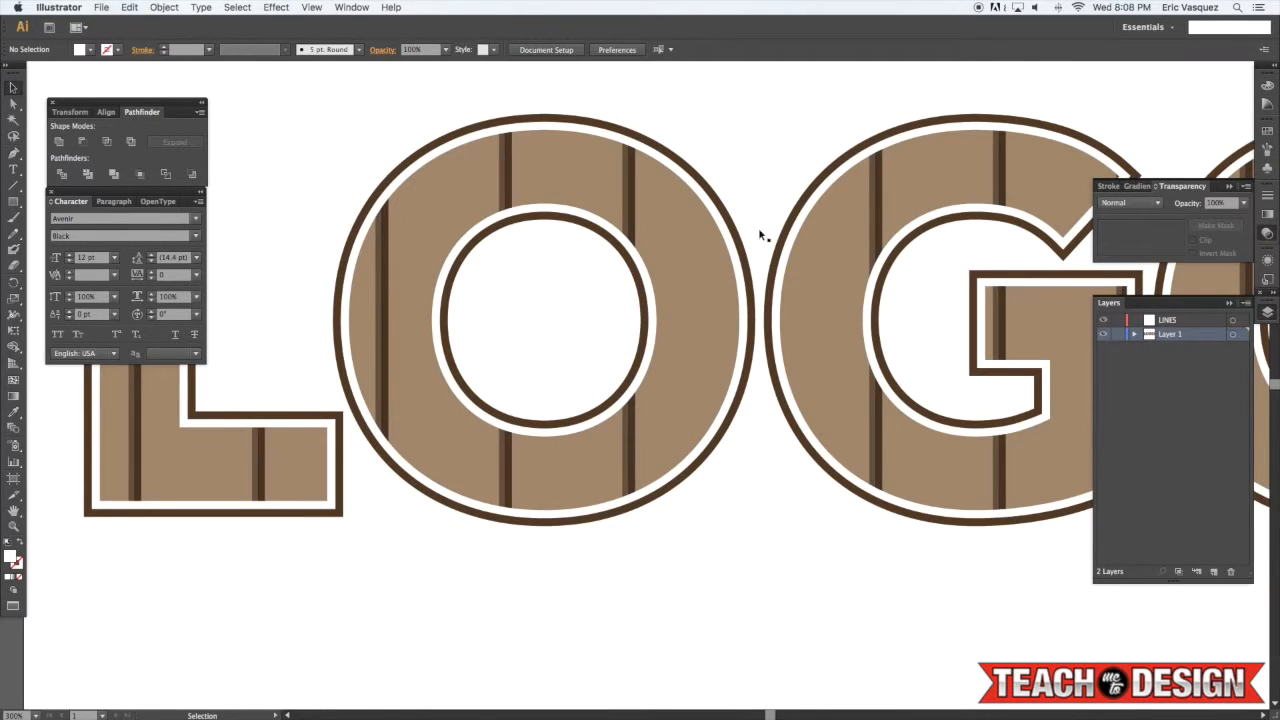
# Try to restyle the lettering group with the Eyedropper, undo it and deselect
pyautogui.click(738, 248)
pyautogui.press('i')
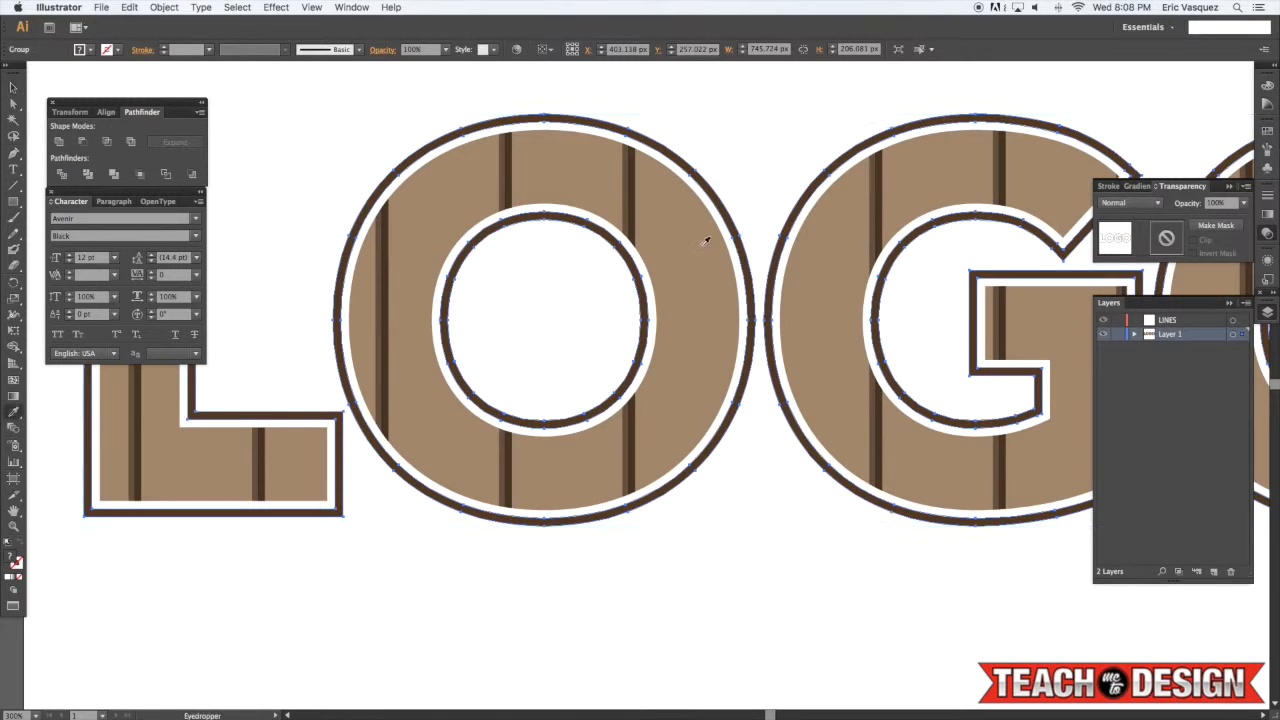
pyautogui.click(705, 240)
pyautogui.press('super+z')
pyautogui.press('super+shift+a')
pyautogui.press('v')
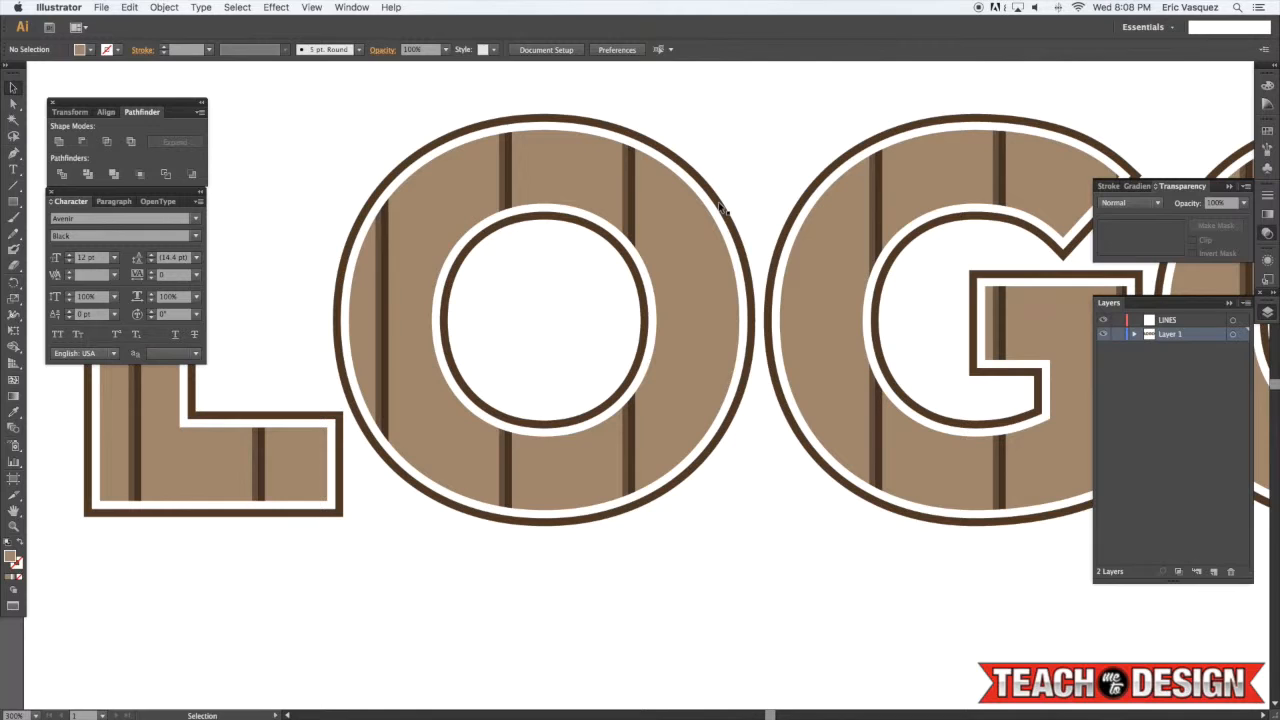
# Select the white inner offset shapes in each letter, group them and delete them
pyautogui.click(718, 210)
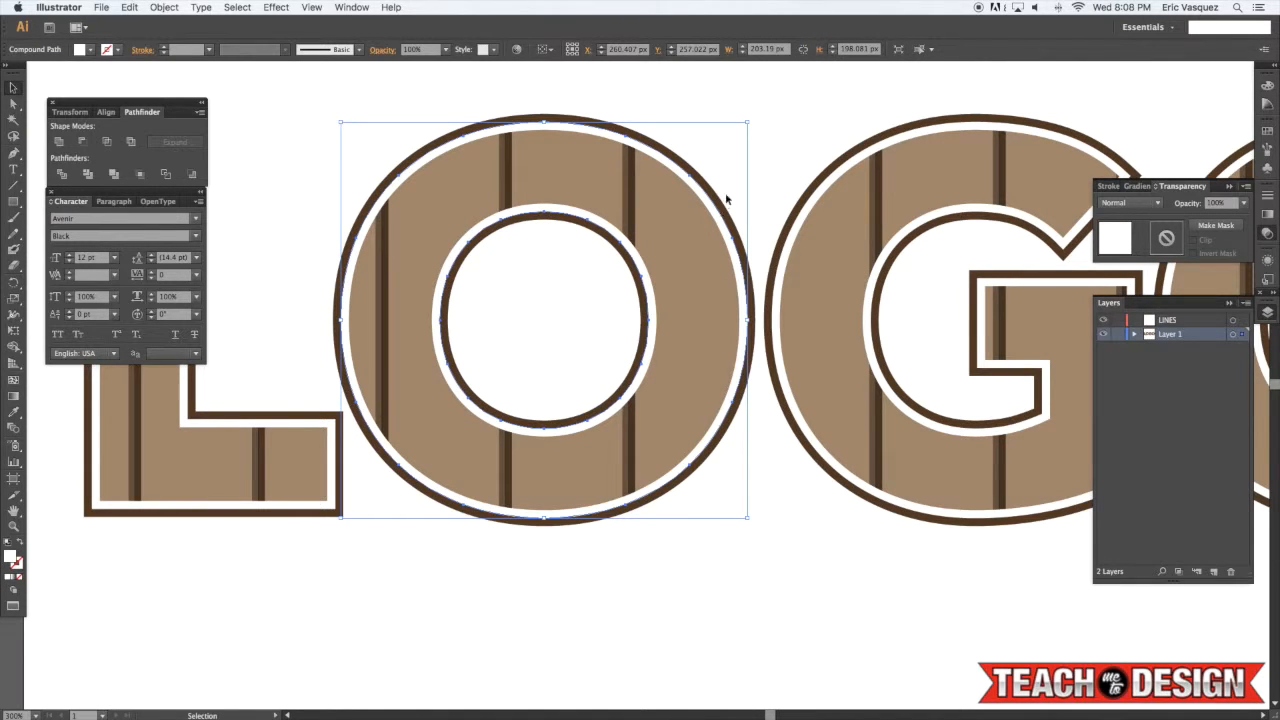
pyautogui.click(721, 203)
pyautogui.click(716, 209)
pyautogui.press('space')
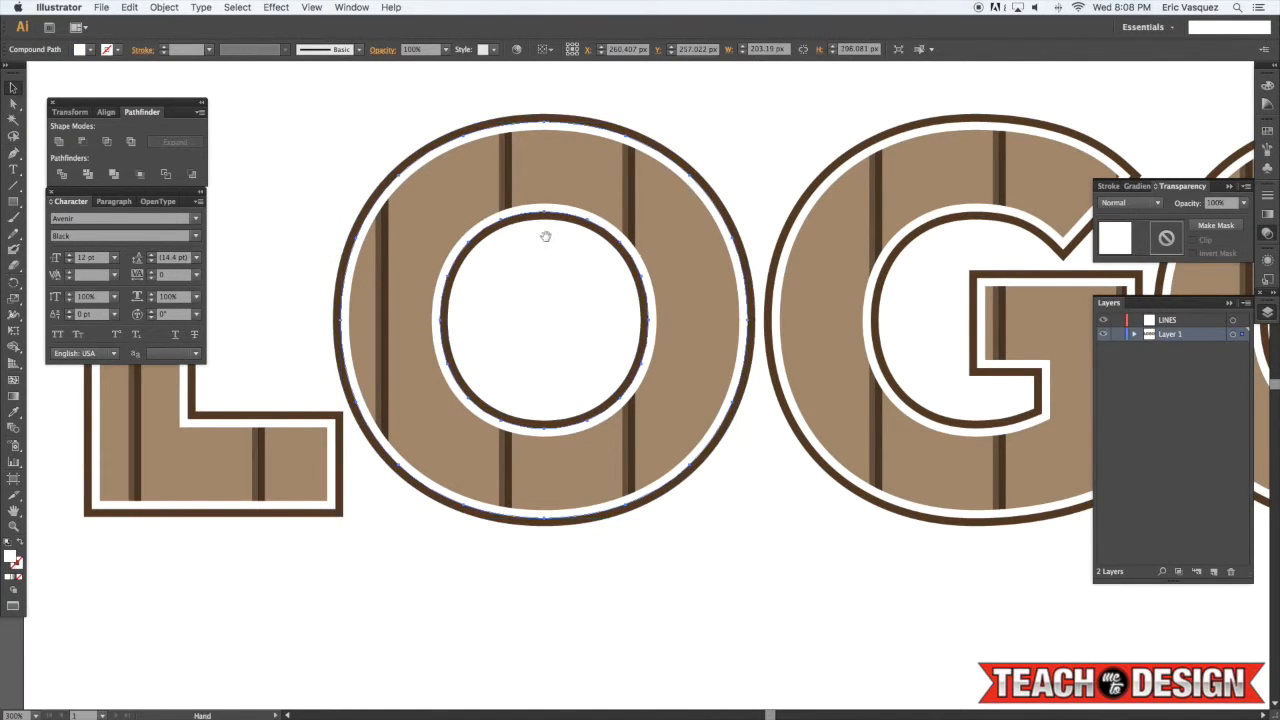
pyautogui.hscroll(-5, 545, 236)
pyautogui.keyDown('shift'); pyautogui.click(437, 171); pyautogui.keyUp('shift')
pyautogui.hscroll(2, 600, 200)
pyautogui.moveTo(372, 211); pyautogui.dragTo(5, 226)
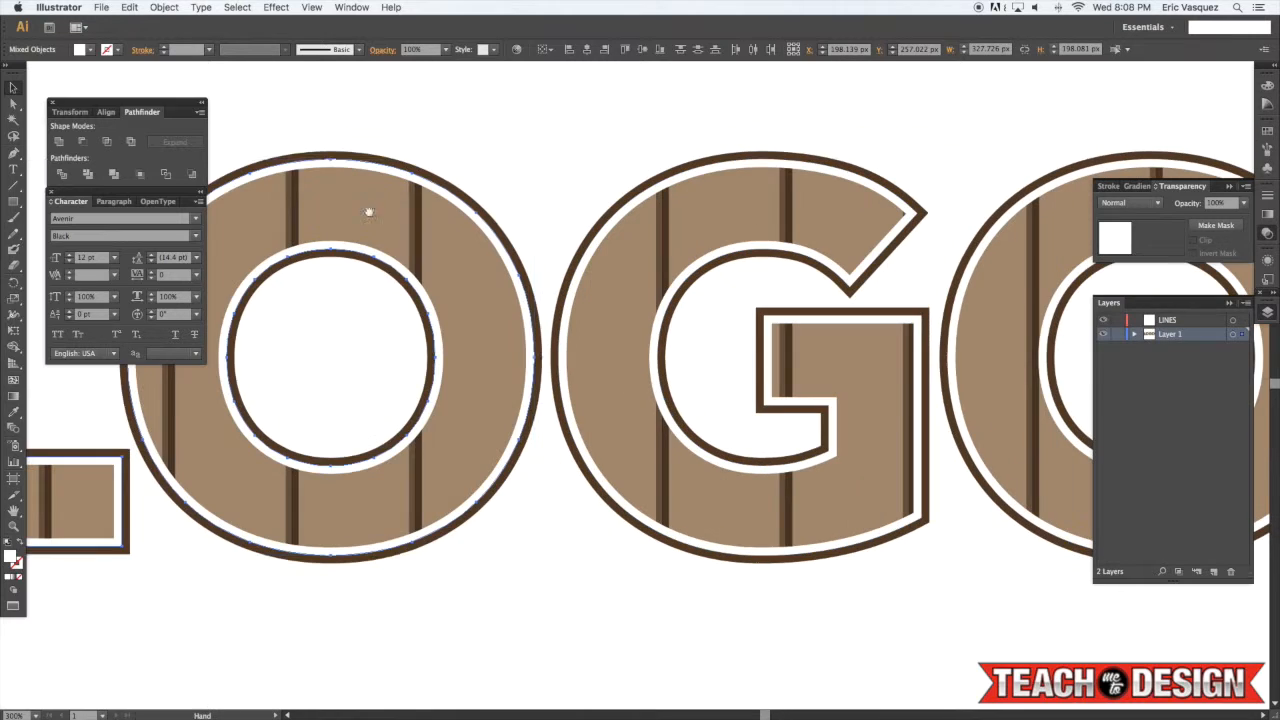
pyautogui.keyDown('shift'); pyautogui.click(805, 168); pyautogui.keyUp('shift')
pyautogui.moveTo(674, 203); pyautogui.dragTo(296, 227)
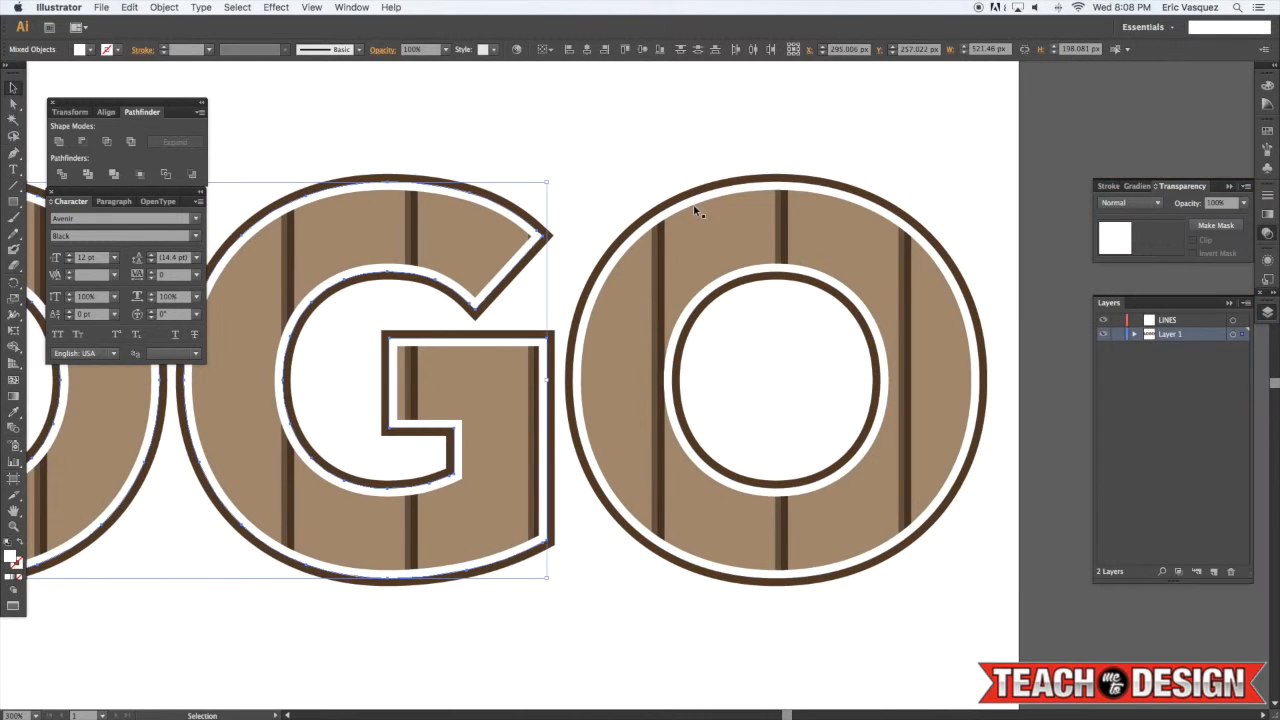
pyautogui.keyDown('shift'); pyautogui.click(711, 202); pyautogui.keyUp('shift')
pyautogui.press('super+g')
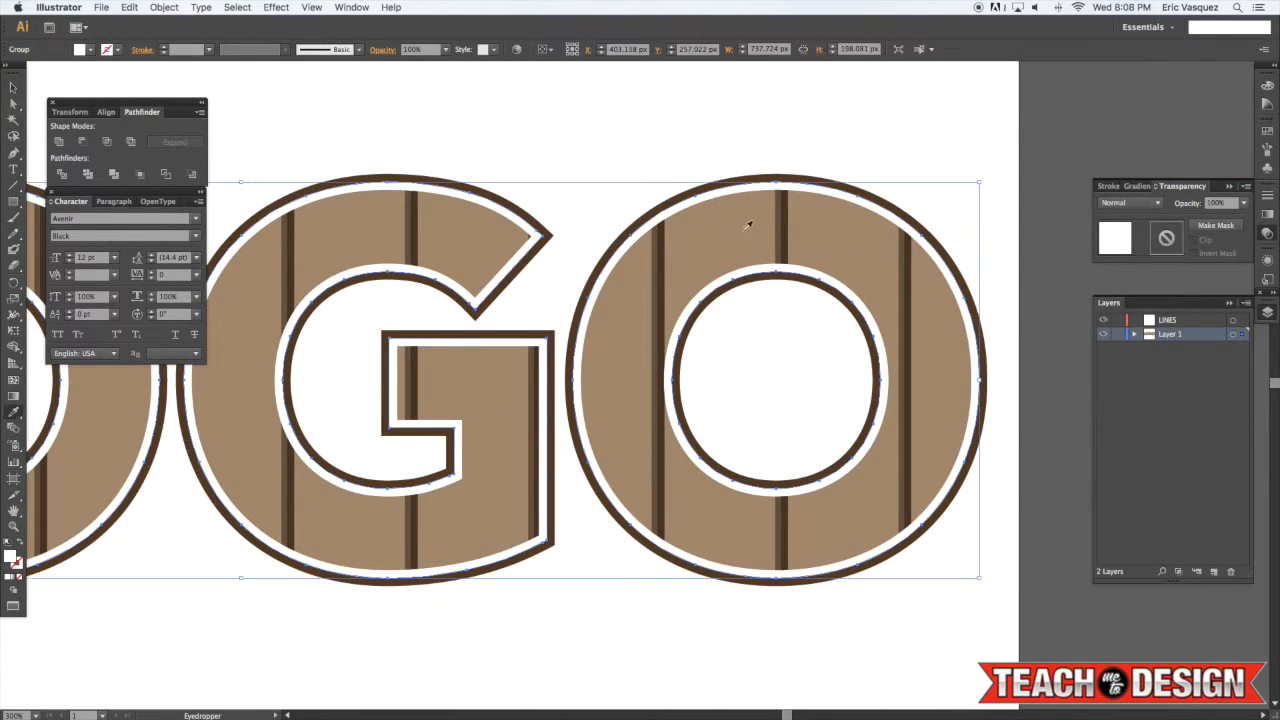
pyautogui.press('Delete')
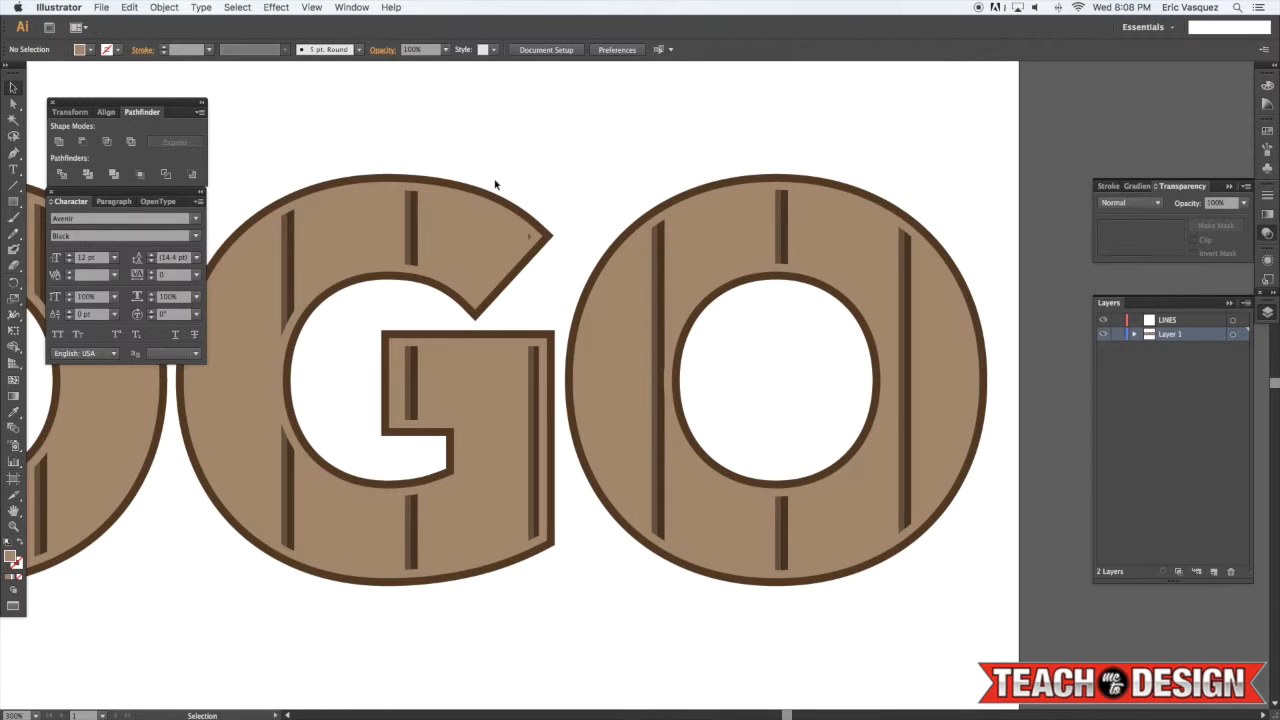
# Select the lettering group and restyle it with the Eyedropper by sampling the O, then deselect
pyautogui.press('super+minus')
pyautogui.press('super+minus')
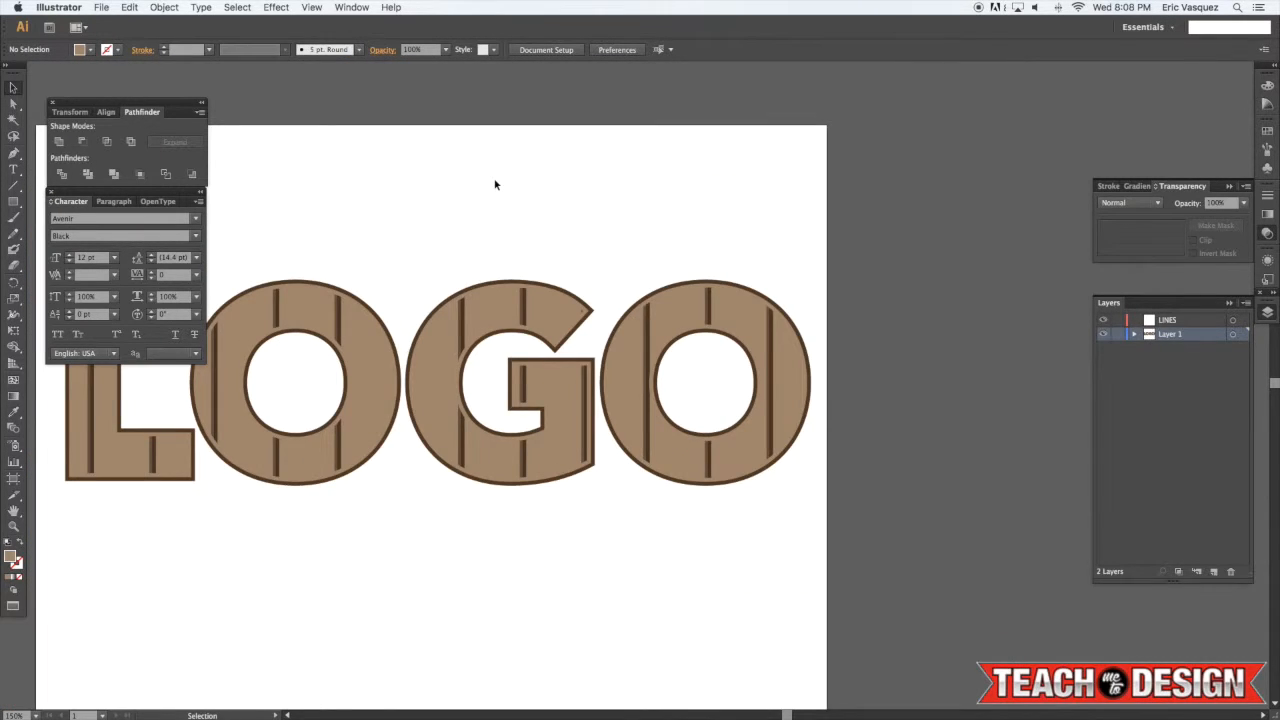
pyautogui.click(529, 285)
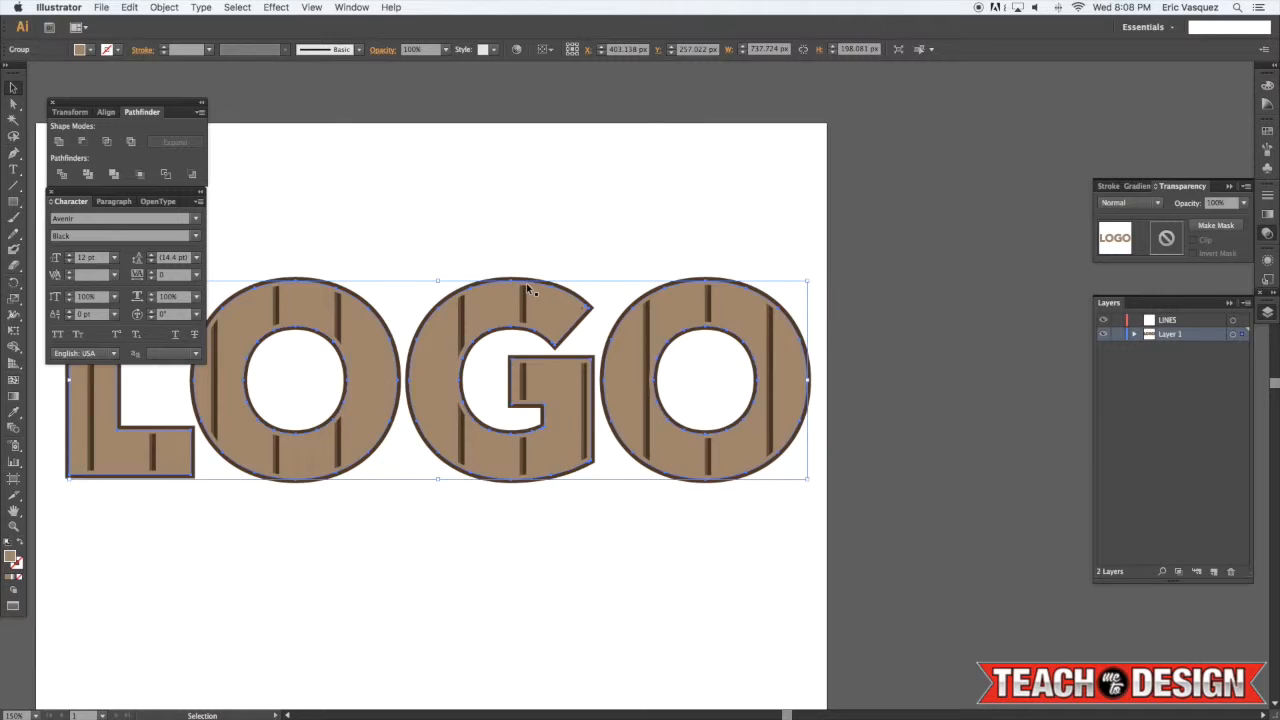
pyautogui.scroll(2, 529, 285)
pyautogui.press('i')
pyautogui.click(303, 301)
pyautogui.press('super+shift+a')
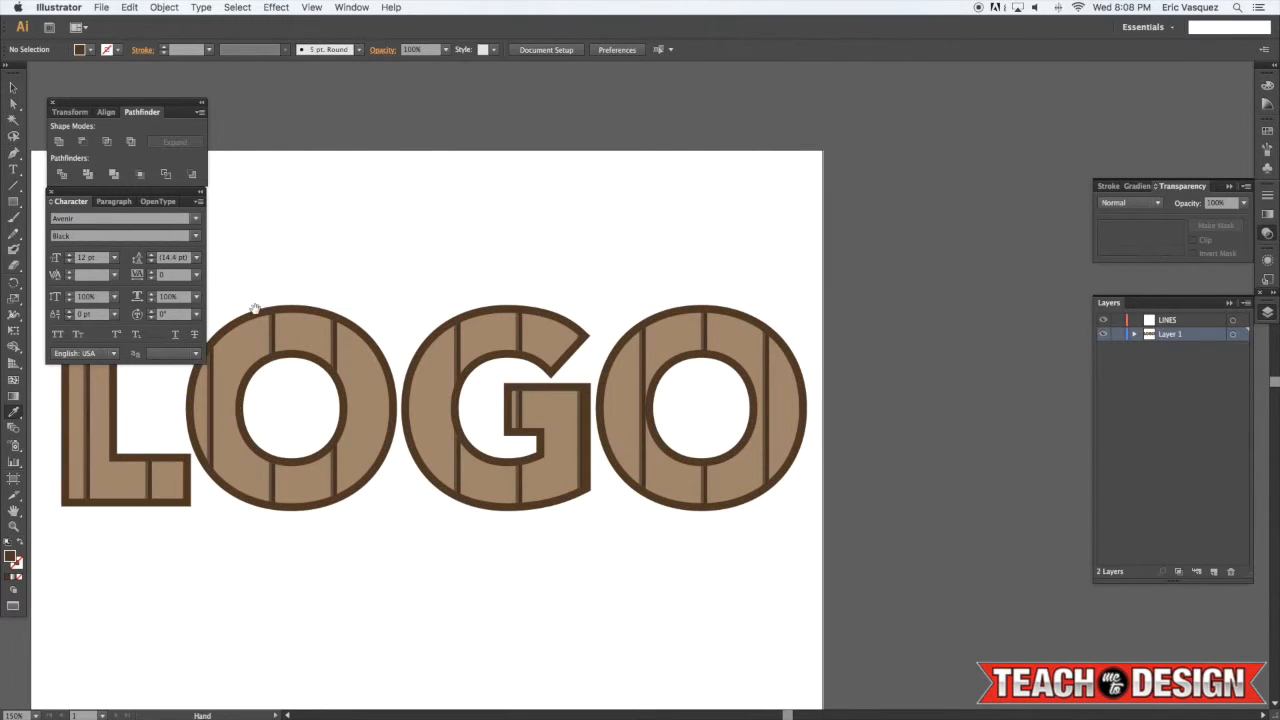
pyautogui.moveTo(255, 308); pyautogui.dragTo(433, 296)
pyautogui.press('v')
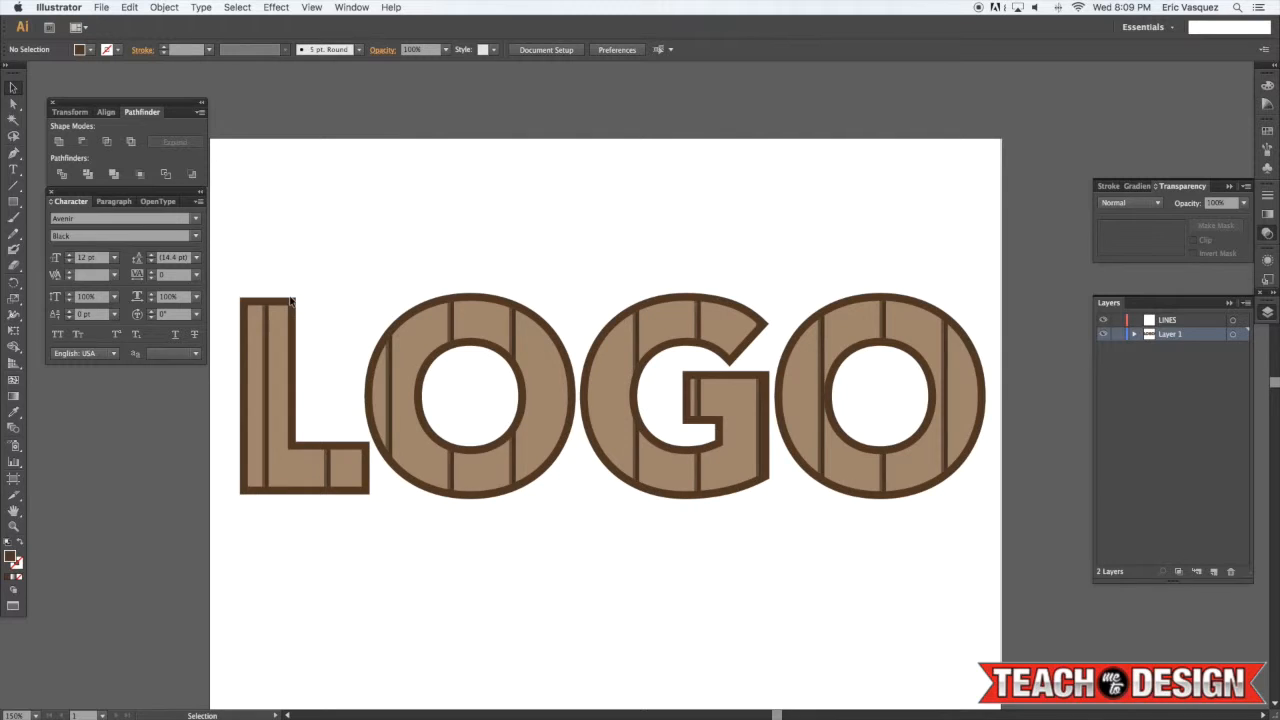
# Select the letter pieces together with the lines, make a clipping mask and group the result
pyautogui.click(291, 302)
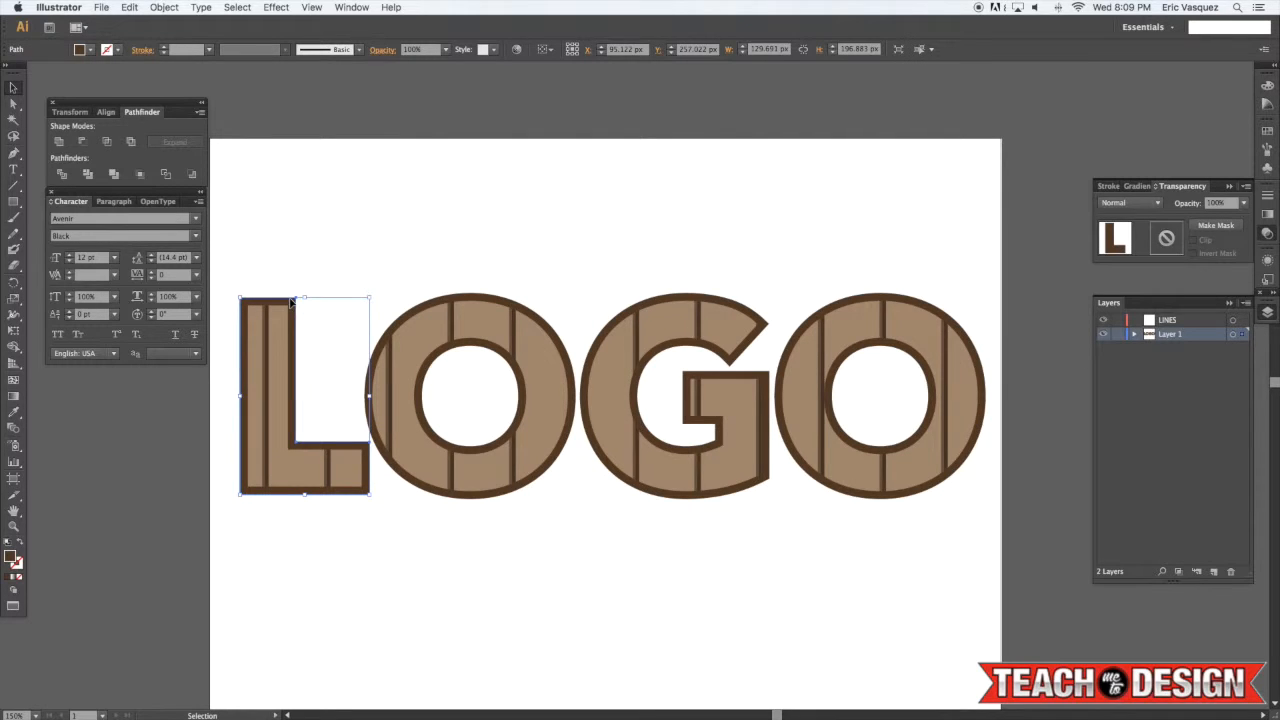
pyautogui.keyDown('shift'); pyautogui.click(476, 297); pyautogui.keyUp('shift')
pyautogui.keyDown('shift'); pyautogui.click(700, 296); pyautogui.keyUp('shift')
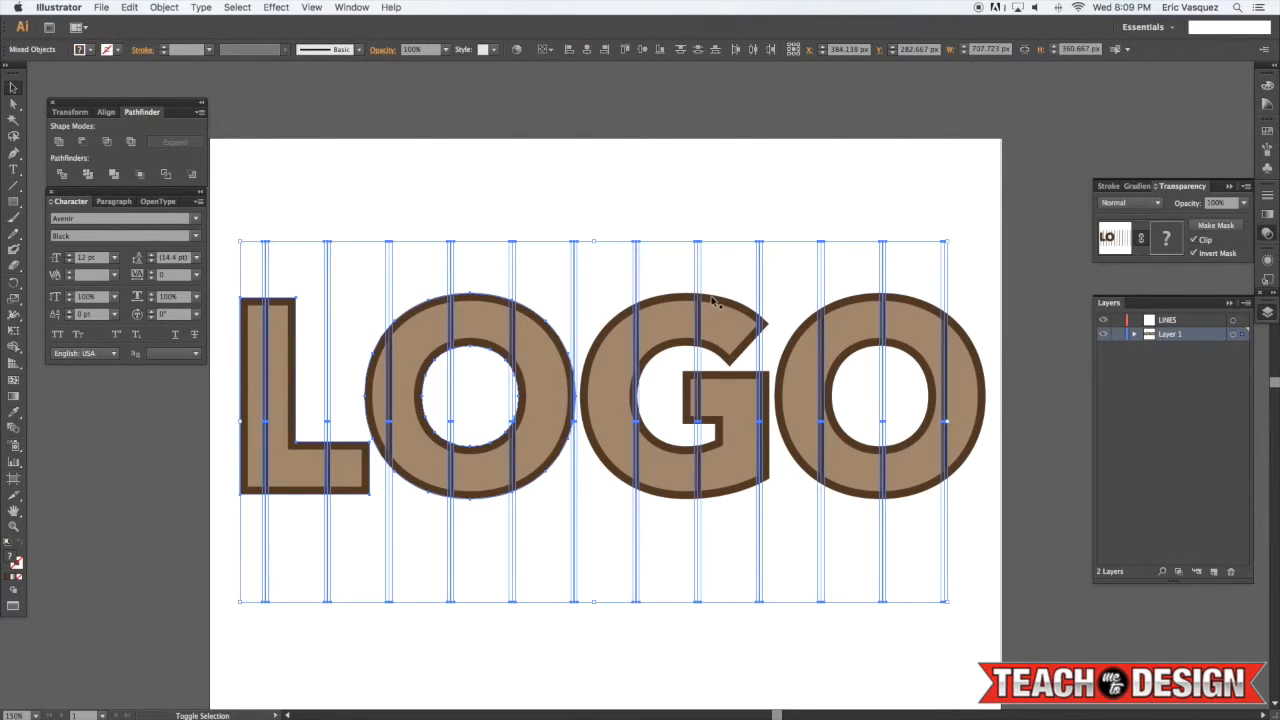
pyautogui.press('super+7')
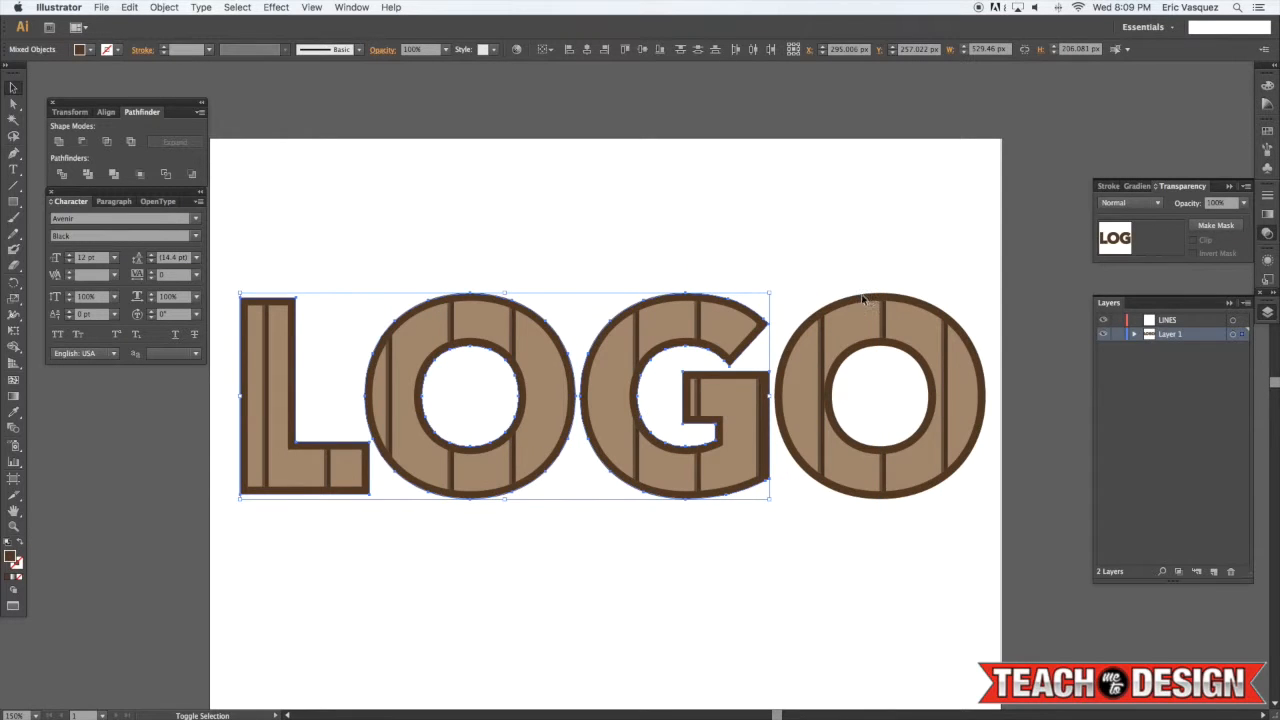
pyautogui.press('super+g')
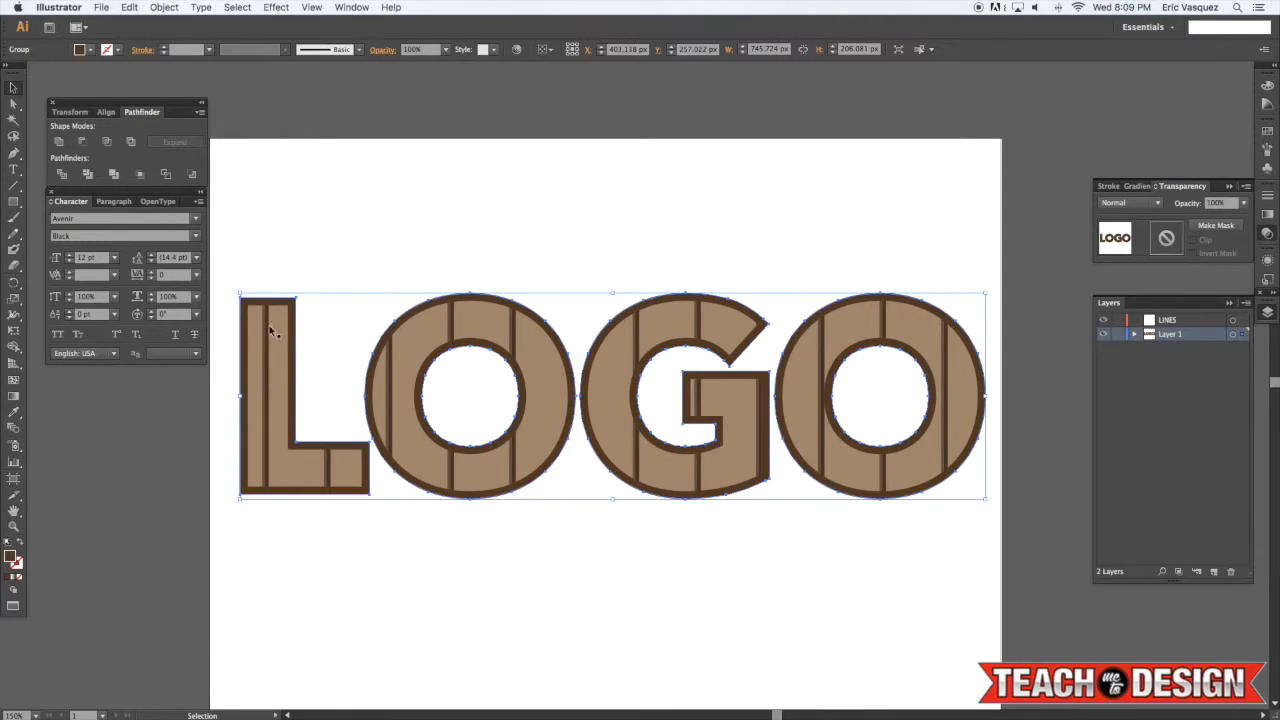
# Set the selected group's fill to a darker brown in the Color Picker, then deselect
pyautogui.doubleClick(10, 556)
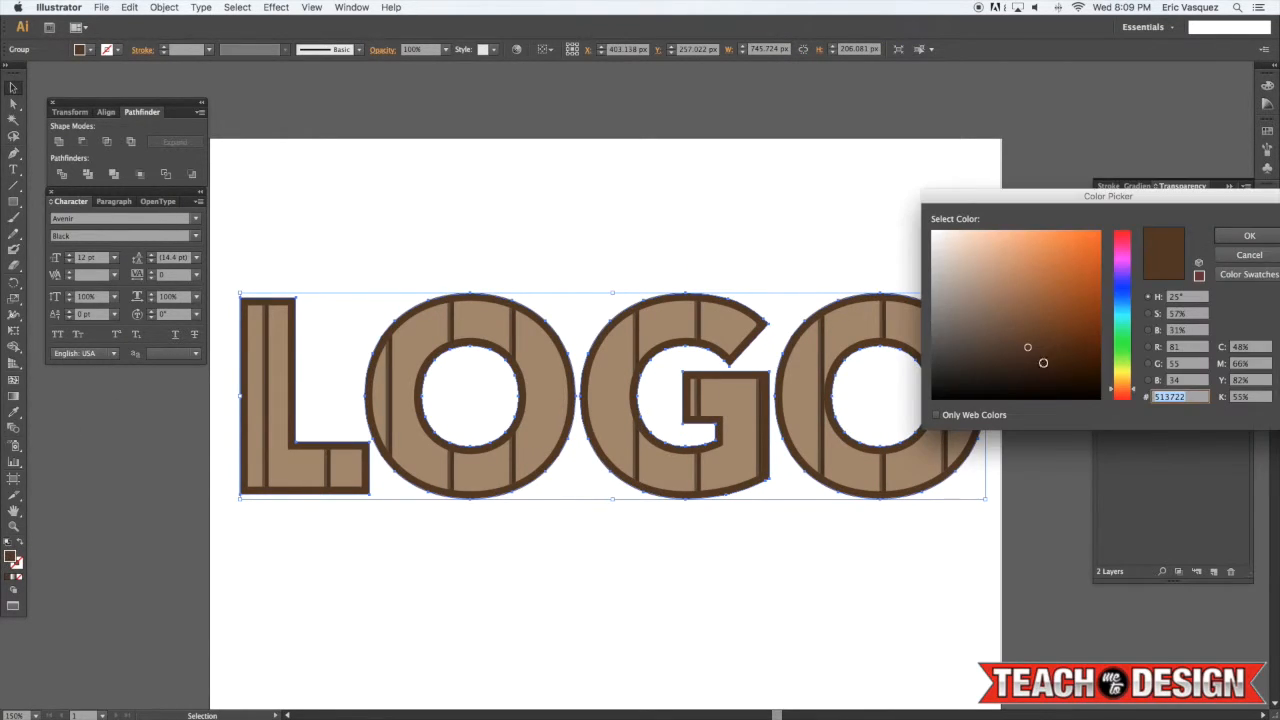
pyautogui.click(1040, 372)
pyautogui.click(1249, 235)
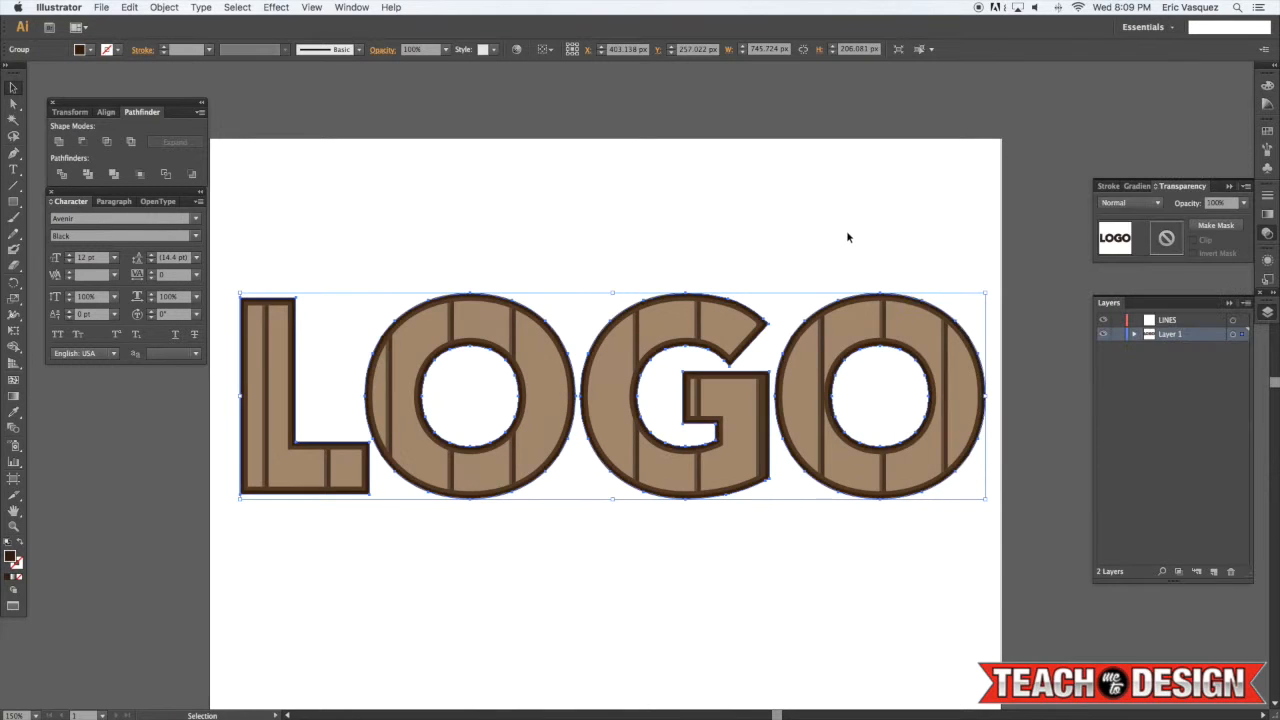
pyautogui.click(846, 237)
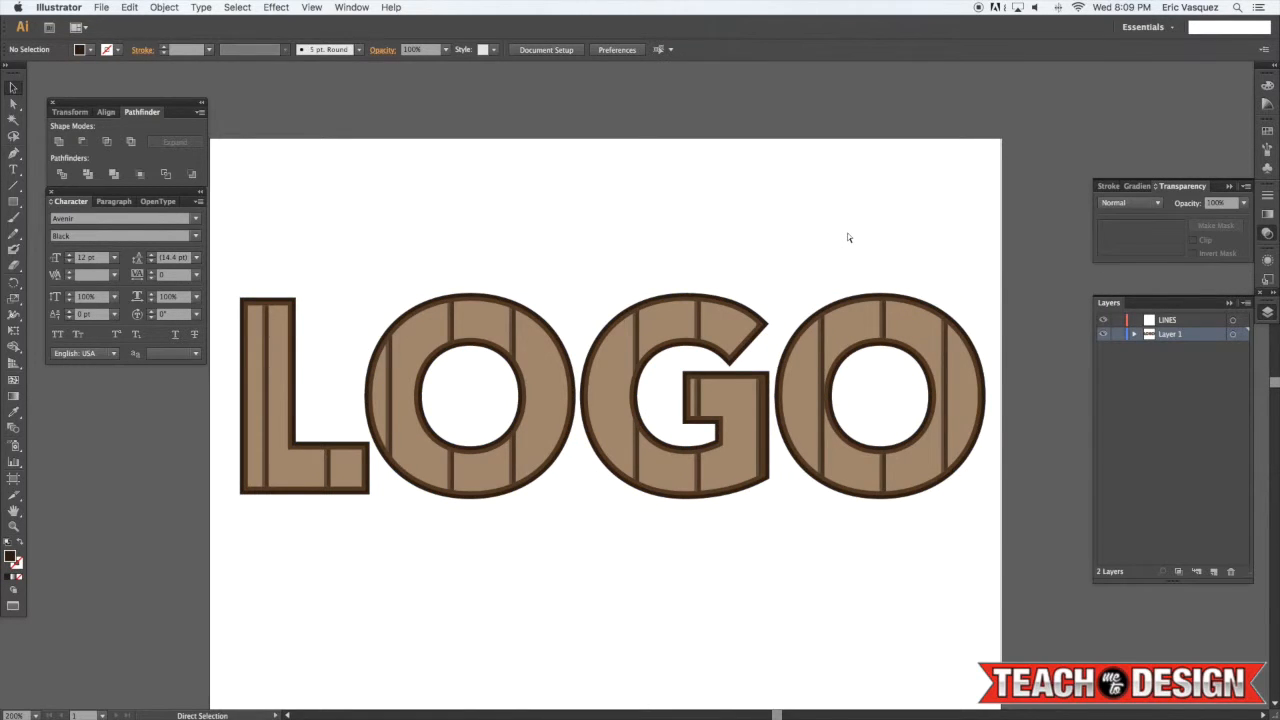
# Select the lettering group and offset its path inward by -4 px
pyautogui.press('super+equal')
pyautogui.scroll(-1, 820, 222)
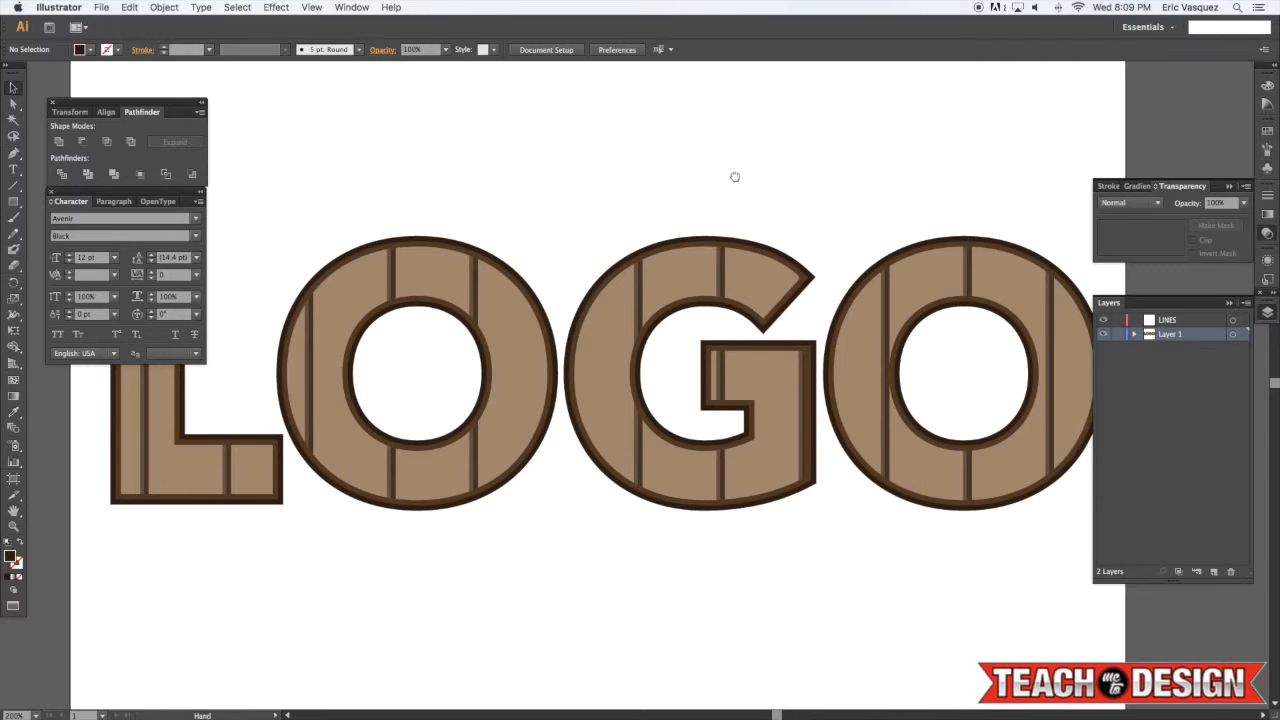
pyautogui.hscroll(-5, 734, 174)
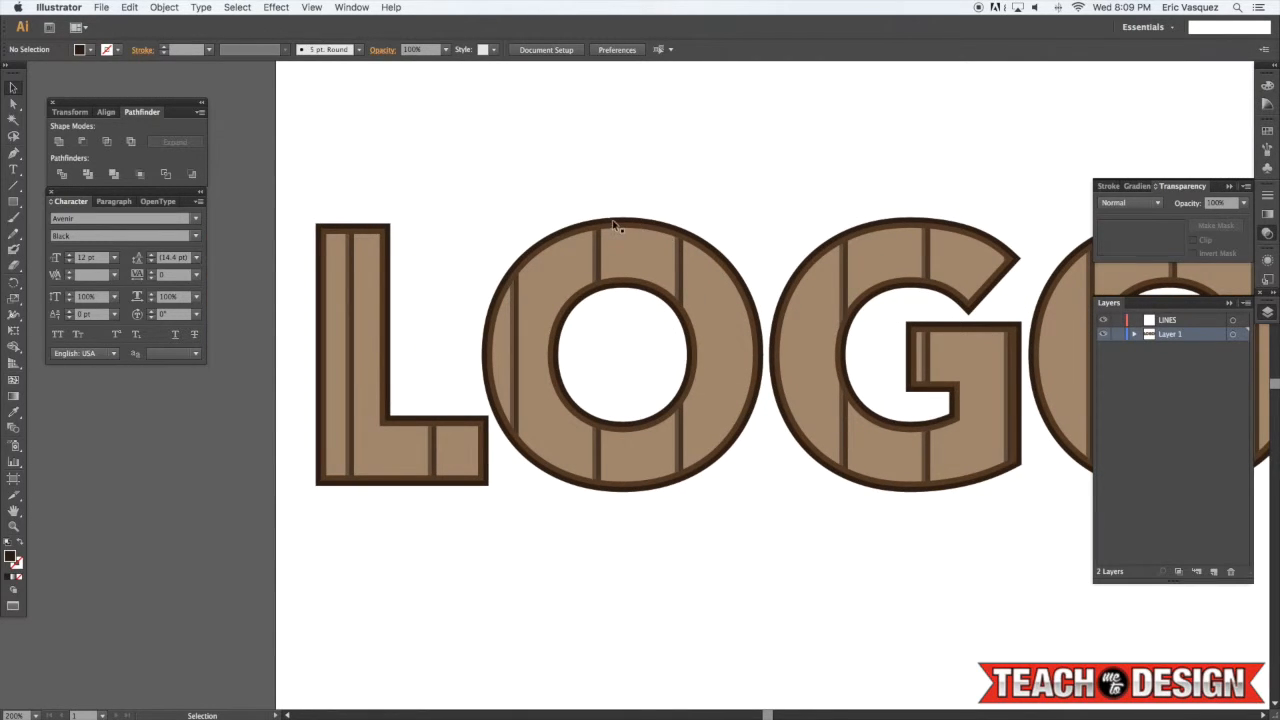
pyautogui.click(651, 266)
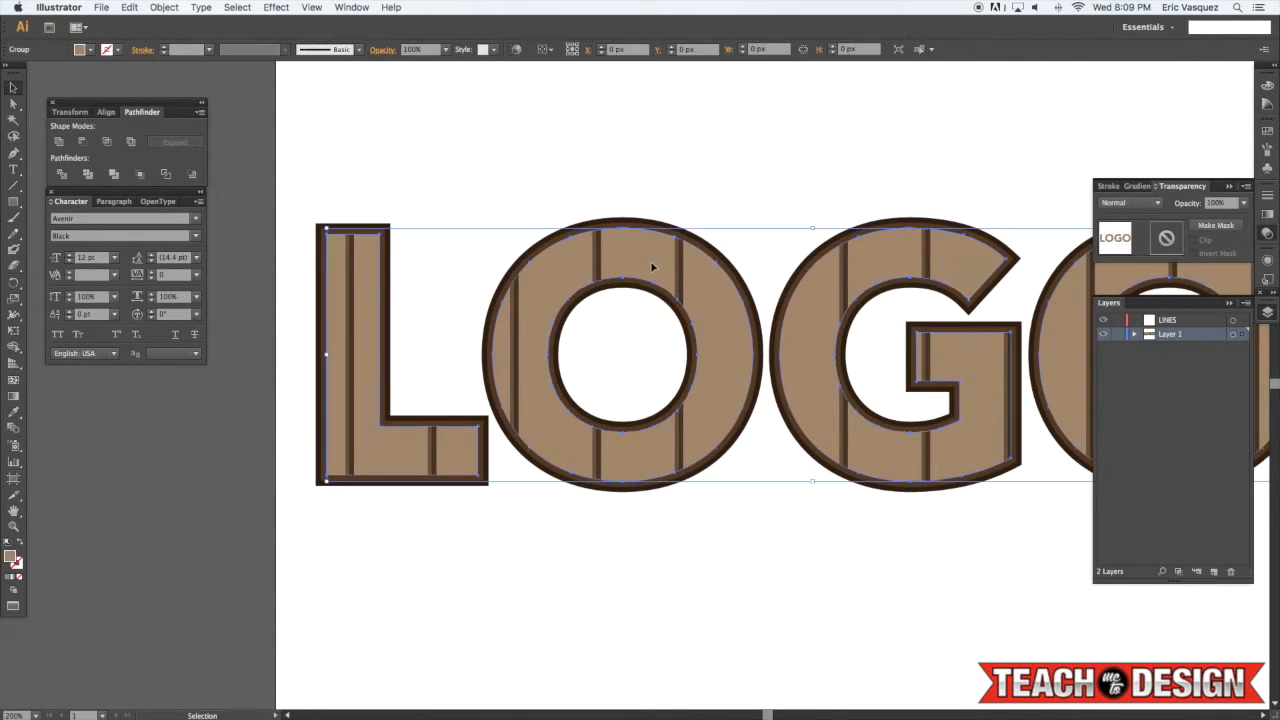
pyautogui.hscroll(1, 623, 175)
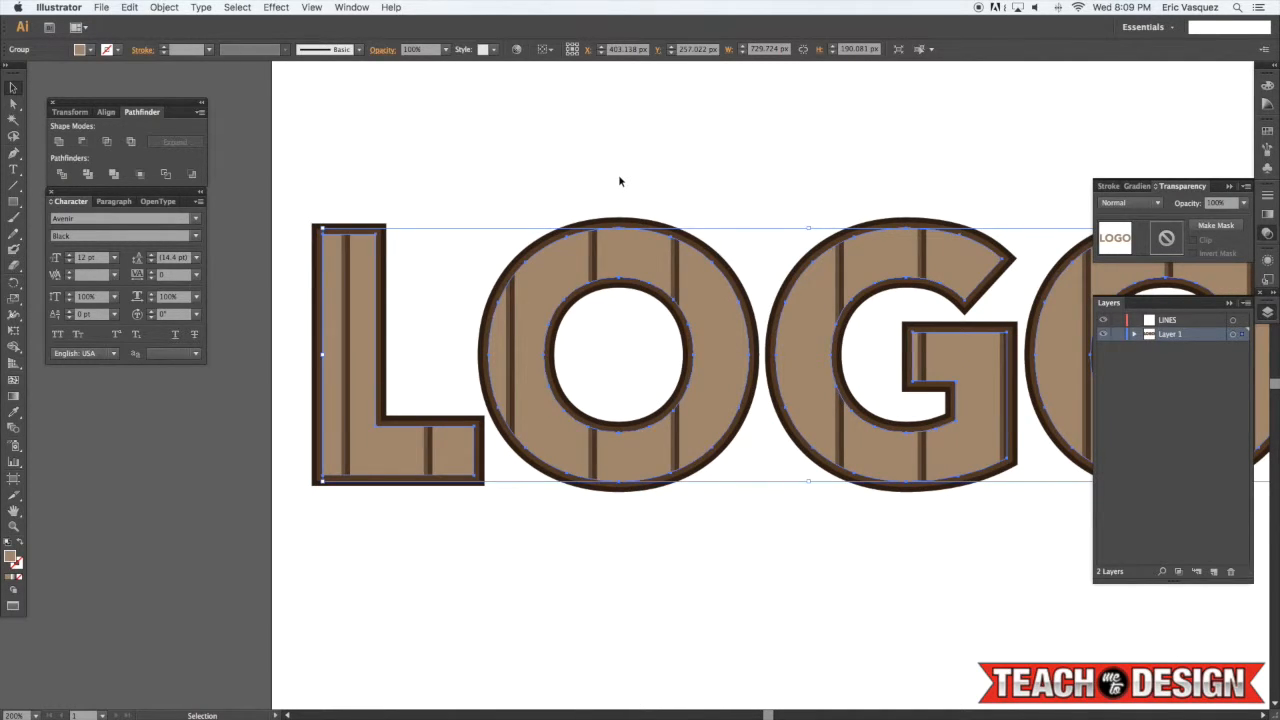
pyautogui.hscroll(-1, 619, 181)
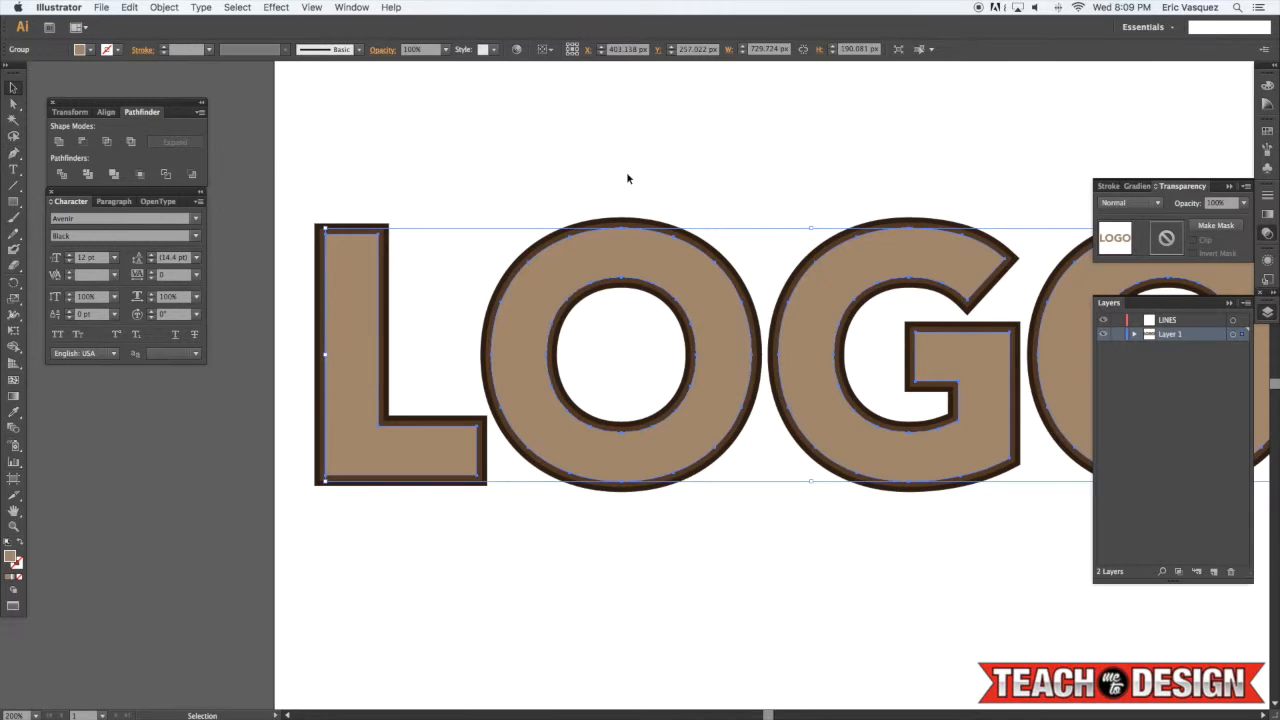
pyautogui.hscroll(-2, 626, 178)
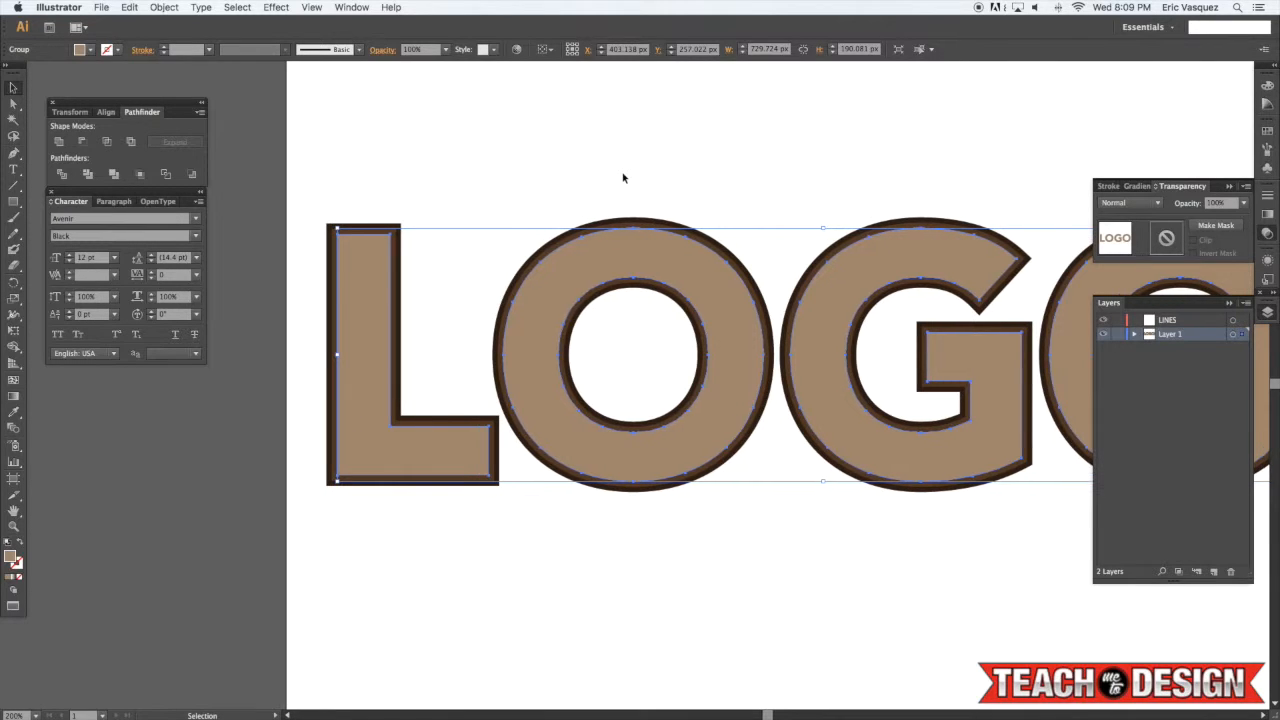
pyautogui.click(166, 7)
pyautogui.moveTo(194, 262)
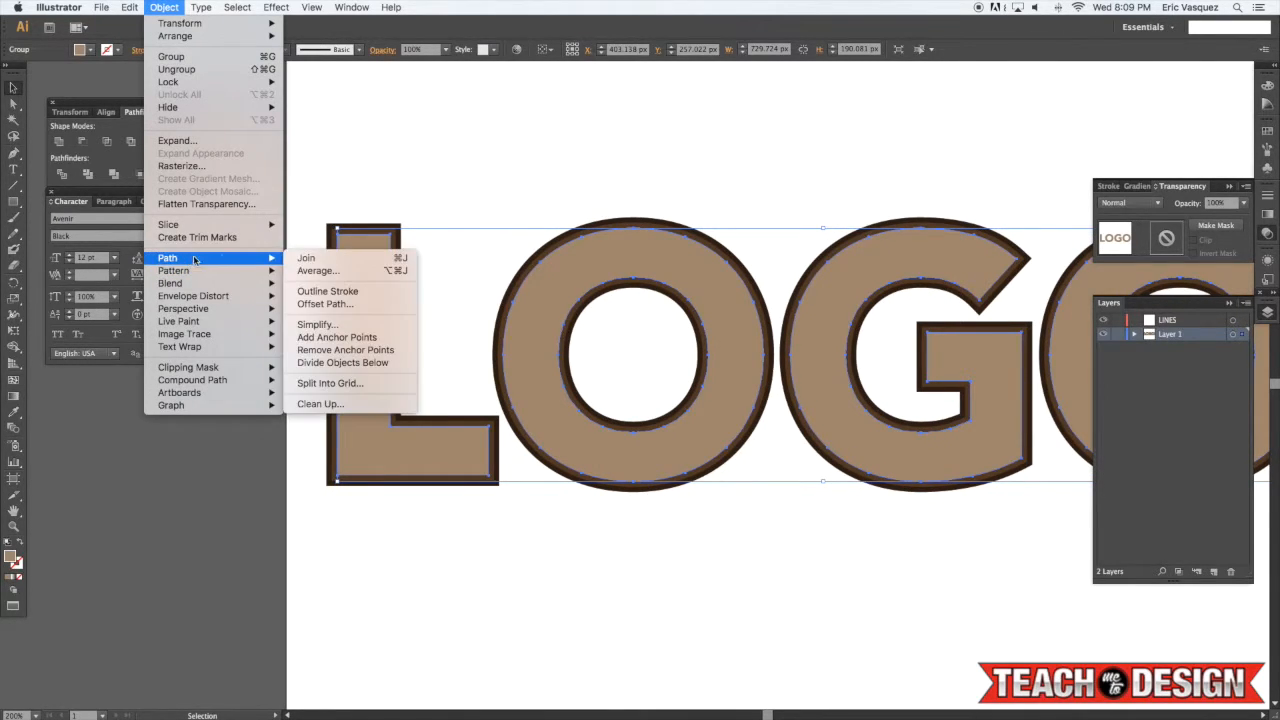
pyautogui.click(338, 304)
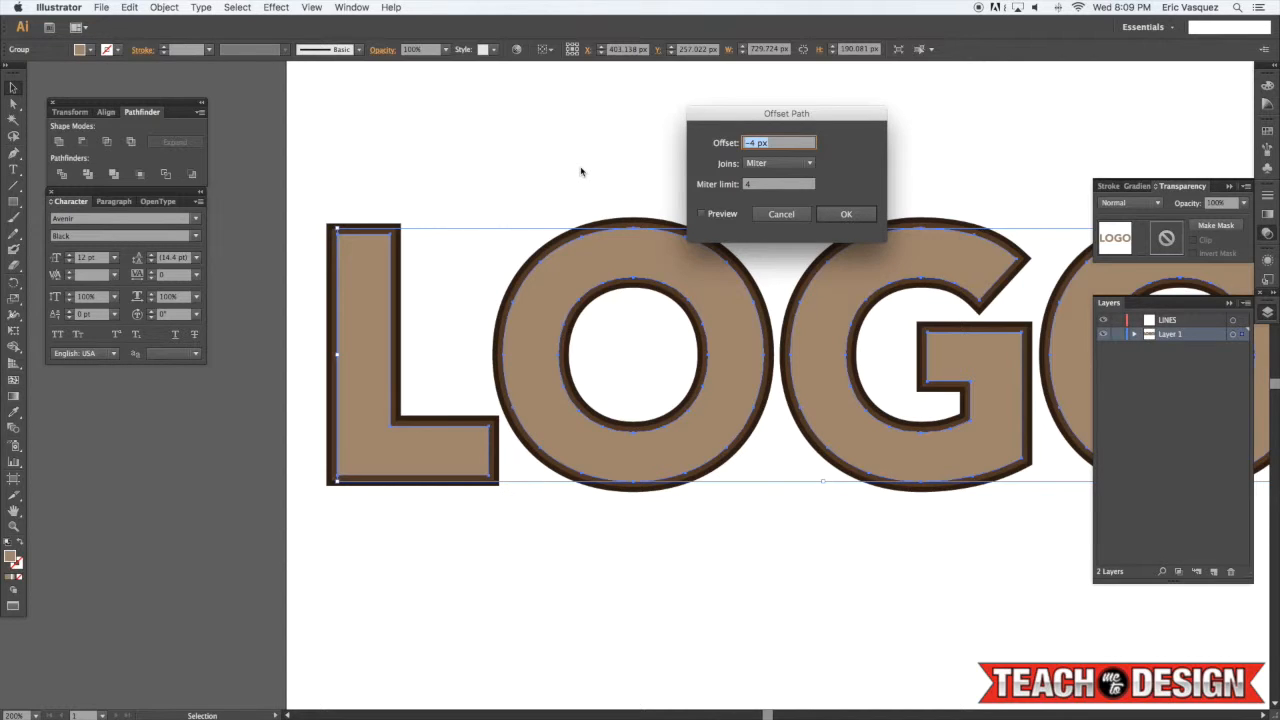
pyautogui.press('Return')
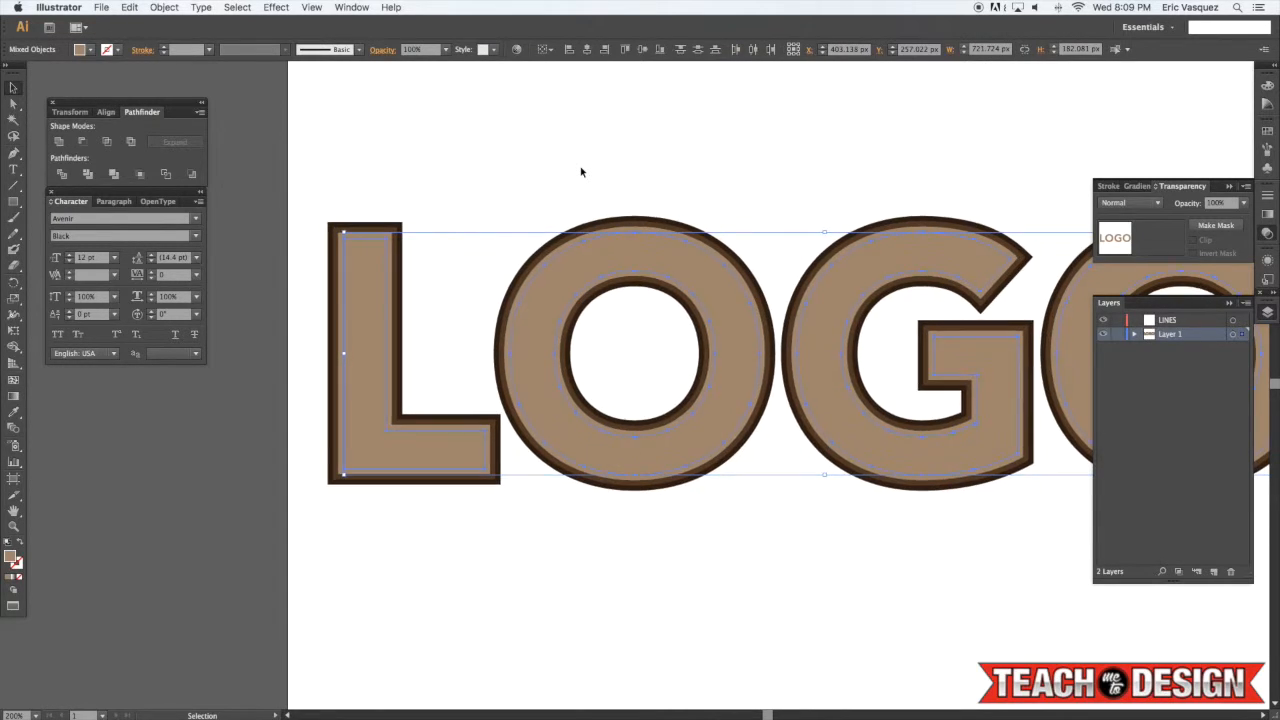
# Group the new offset shapes, then deselect
pyautogui.hscroll(-1, 442, 218)
pyautogui.hotkey('ctrl', 'g')
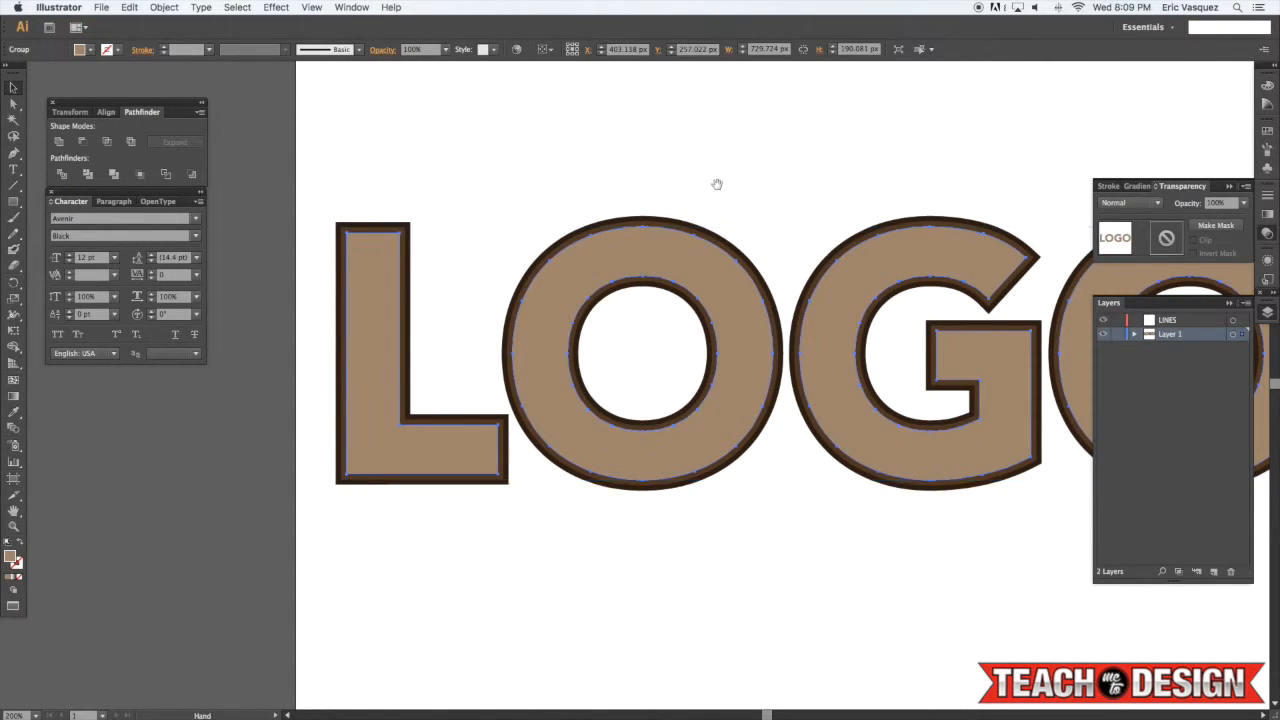
pyautogui.hscroll(5, 767, 225)
pyautogui.click(502, 178)
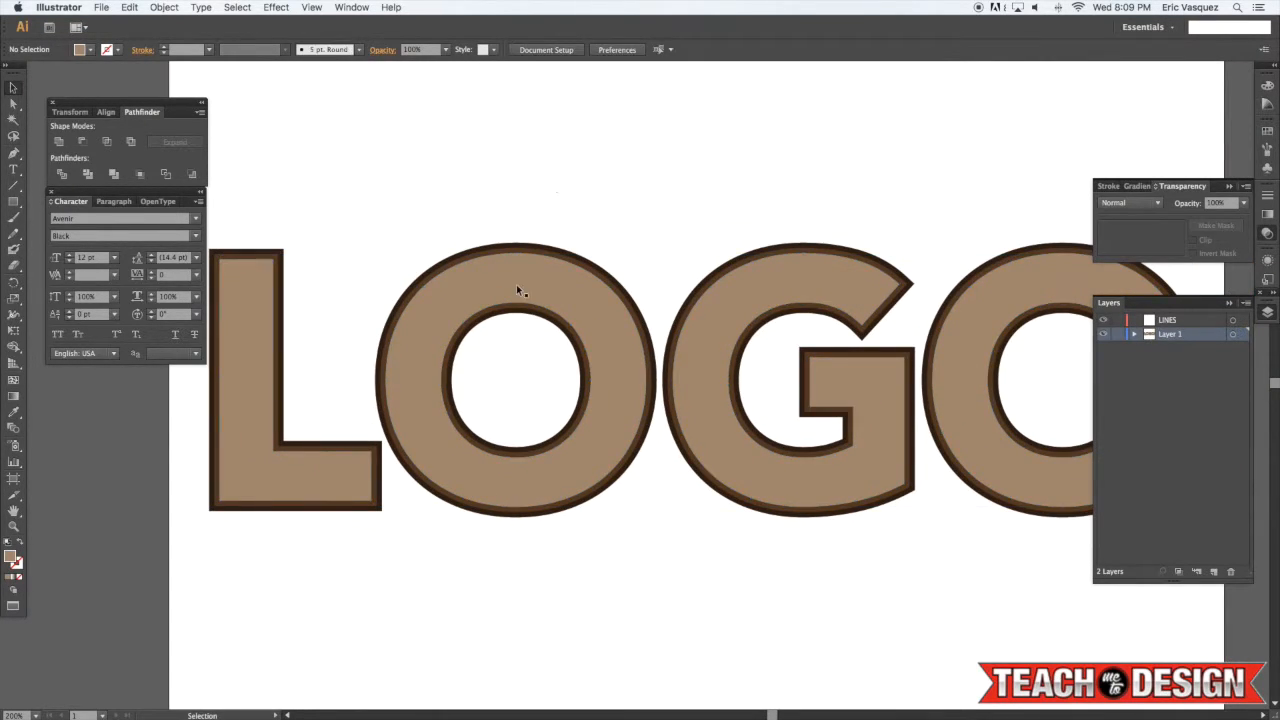
# Select all the lettering, group it and split it apart with the Pathfinder Divide command
pyautogui.hscroll(-1, 530, 226)
pyautogui.hotkey('ctrl', 'a')
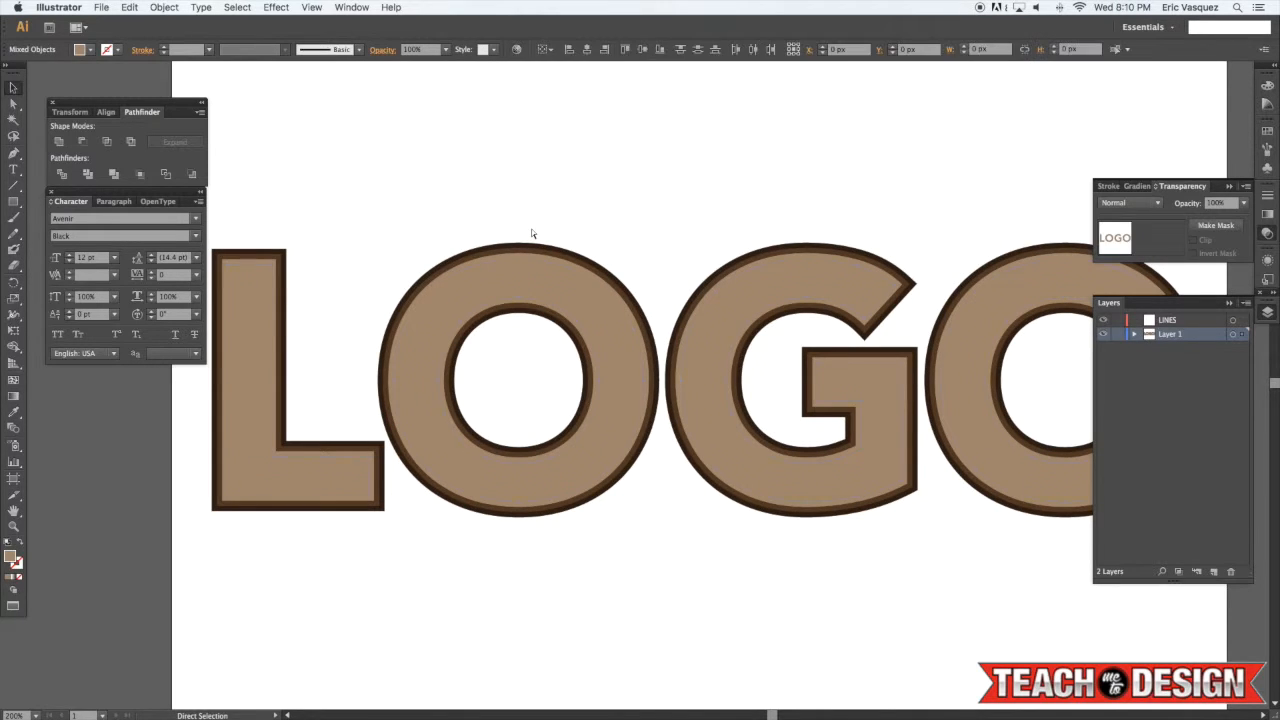
pyautogui.hotkey('ctrl', 'g')
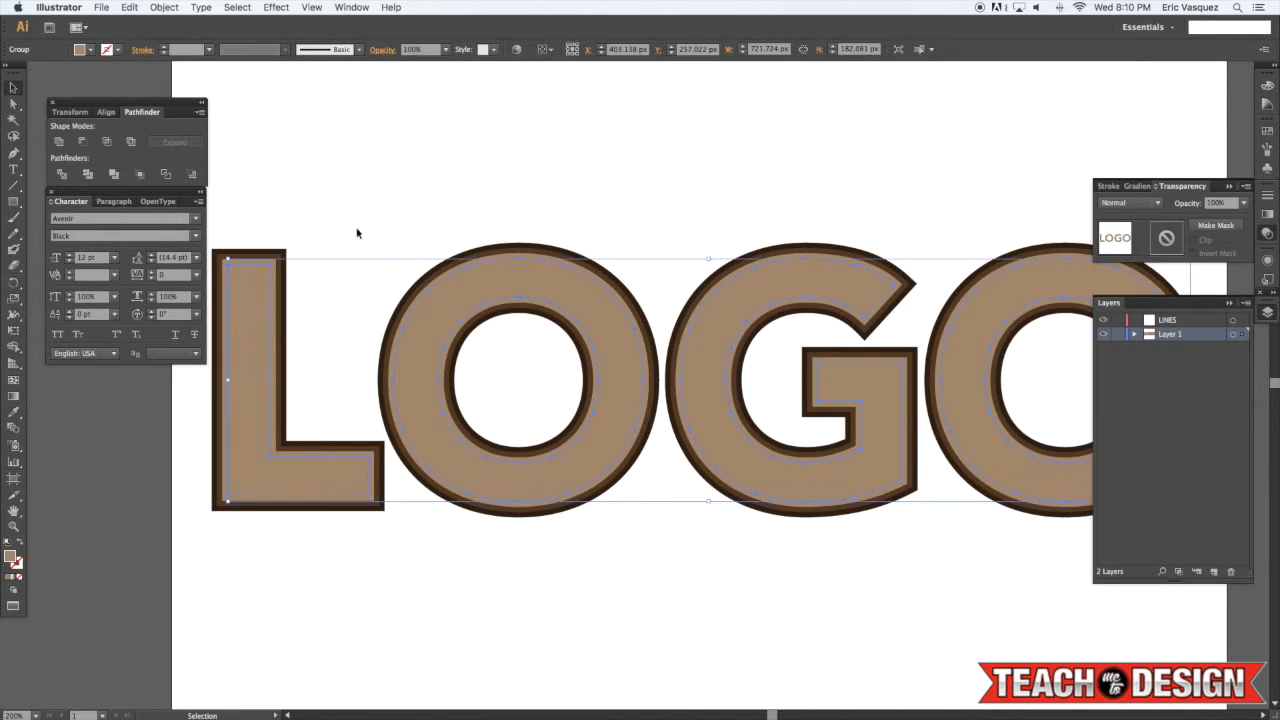
pyautogui.scroll(-1, 255, 262)
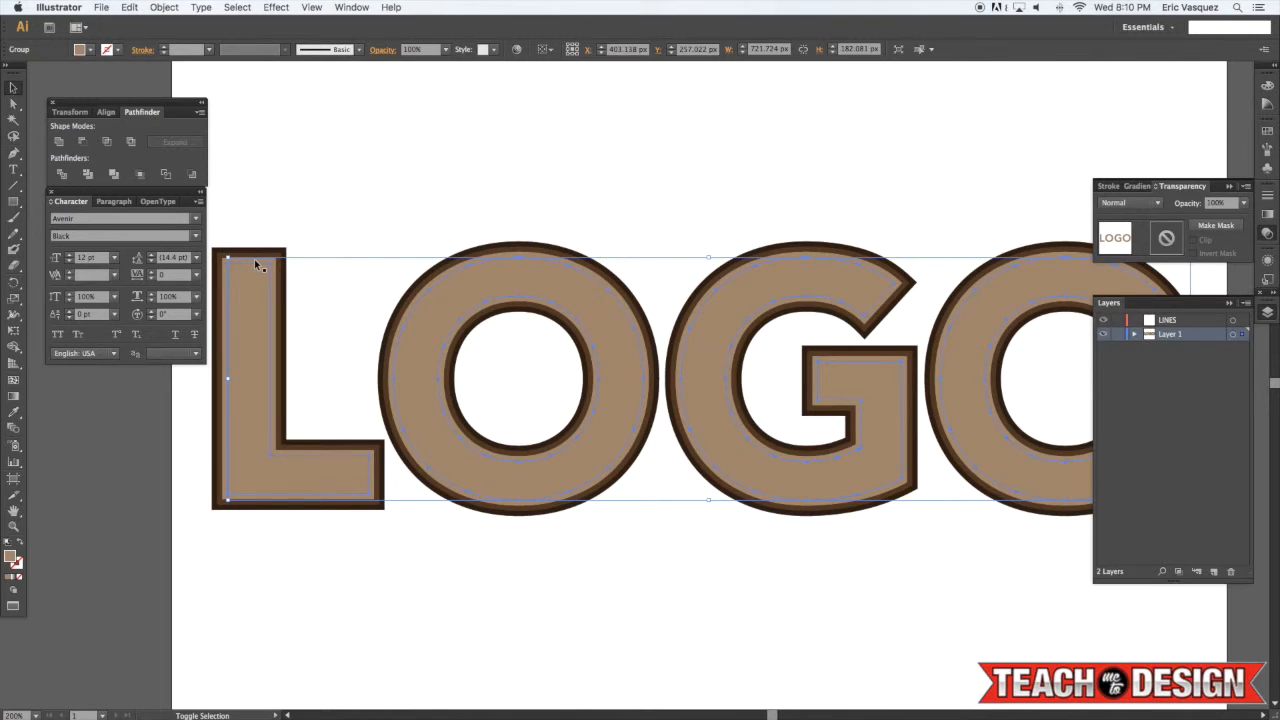
pyautogui.keyDown('shift'); pyautogui.click(255, 259); pyautogui.keyUp('shift')
pyautogui.moveTo(296, 222); pyautogui.dragTo(397, 189)
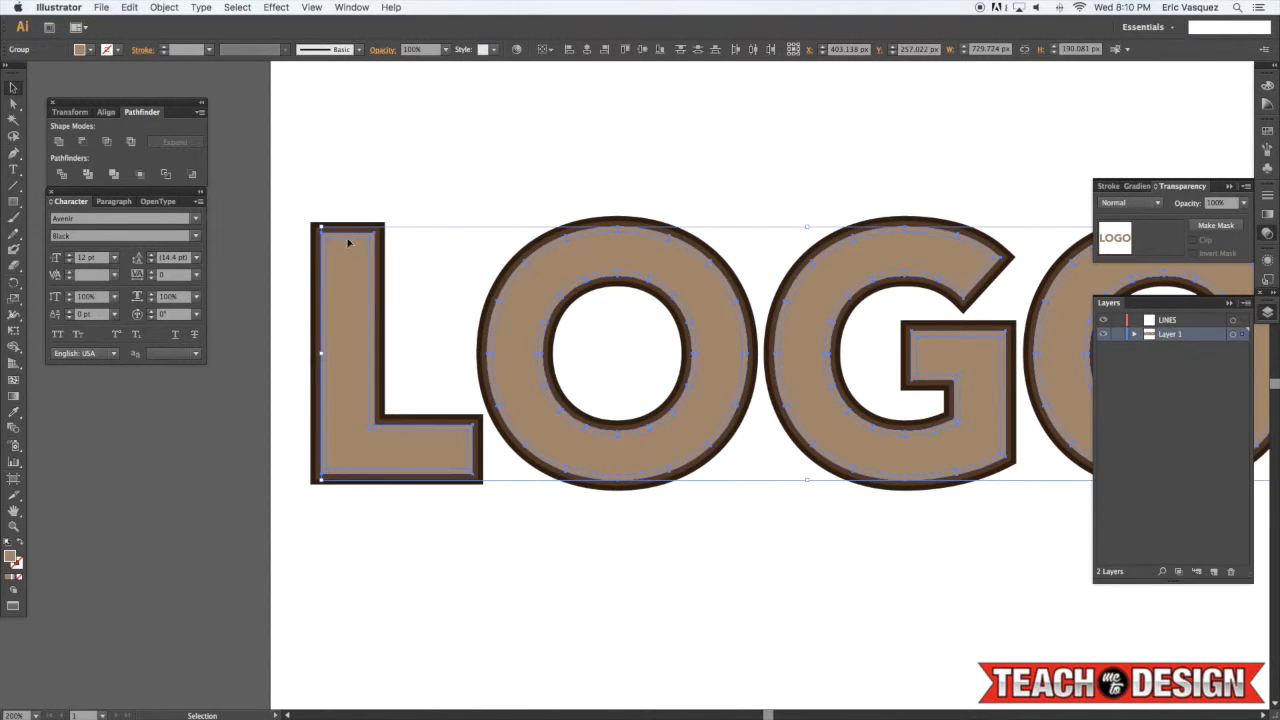
pyautogui.scroll(1, 344, 240)
pyautogui.hscroll(1, 344, 240)
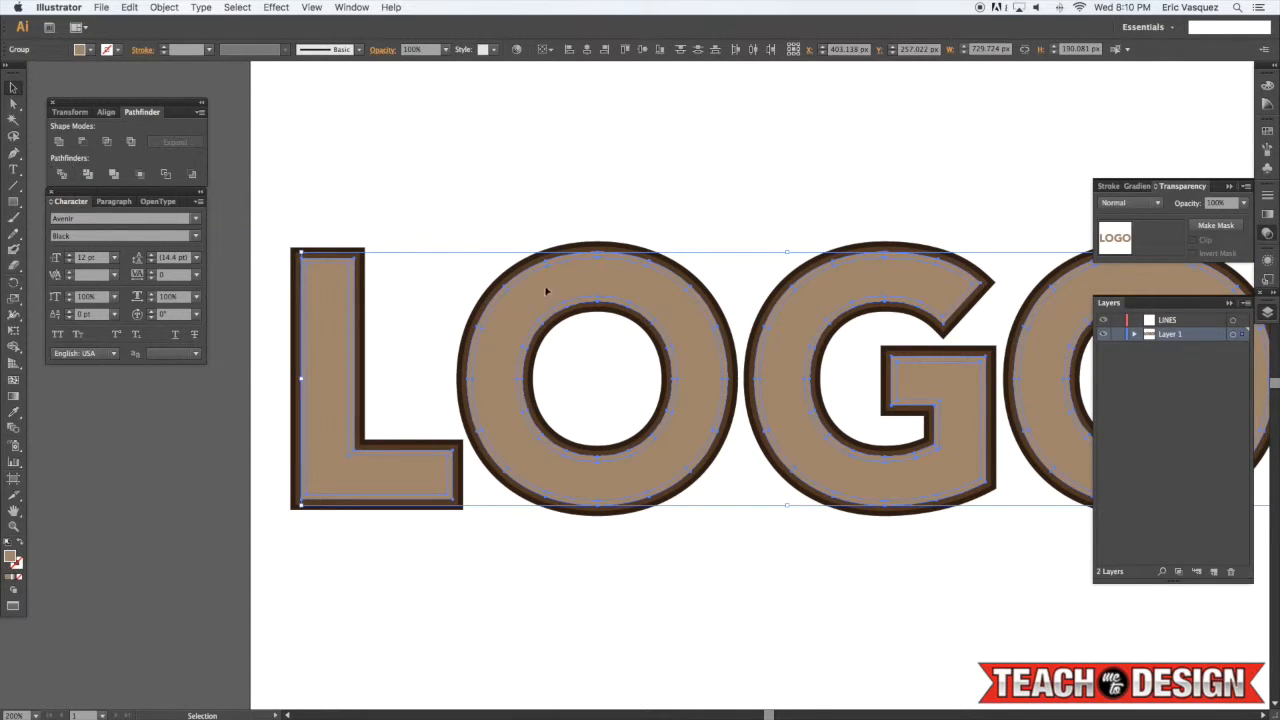
pyautogui.click(61, 176)
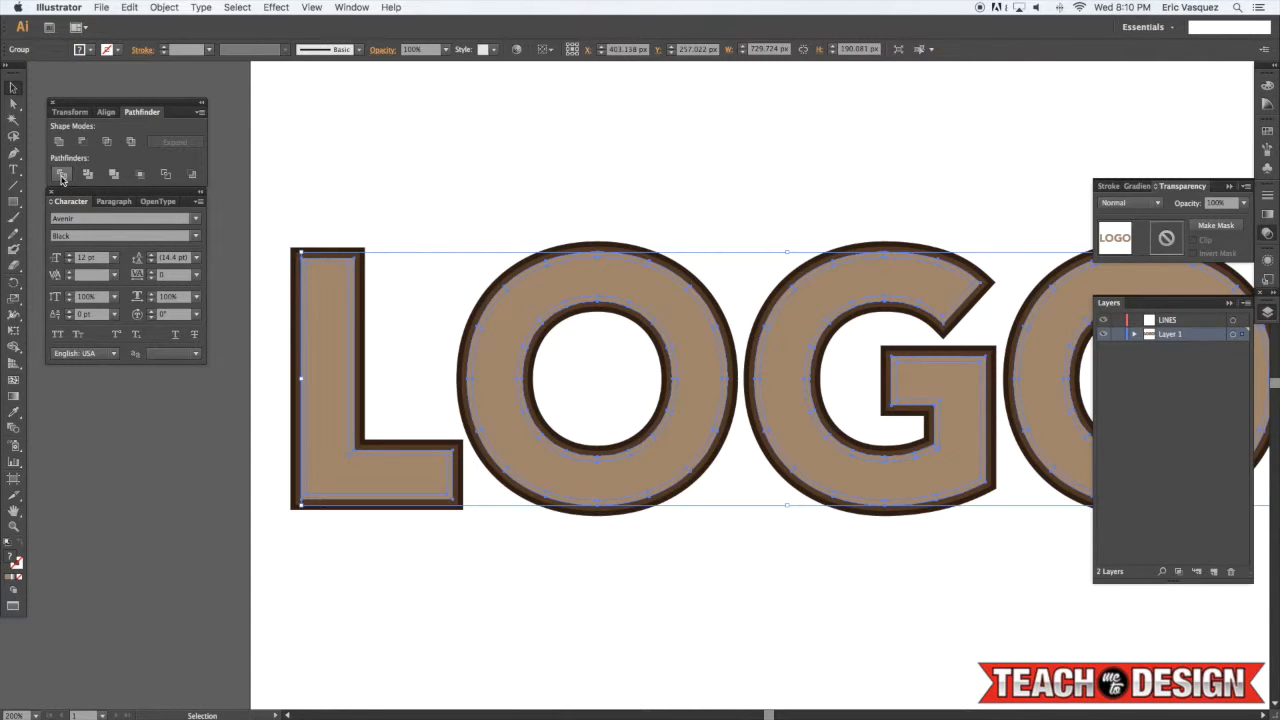
# Delete the divided inner offset piece inside each of the four letters
pyautogui.press('super+shift+a')
pyautogui.press('a')
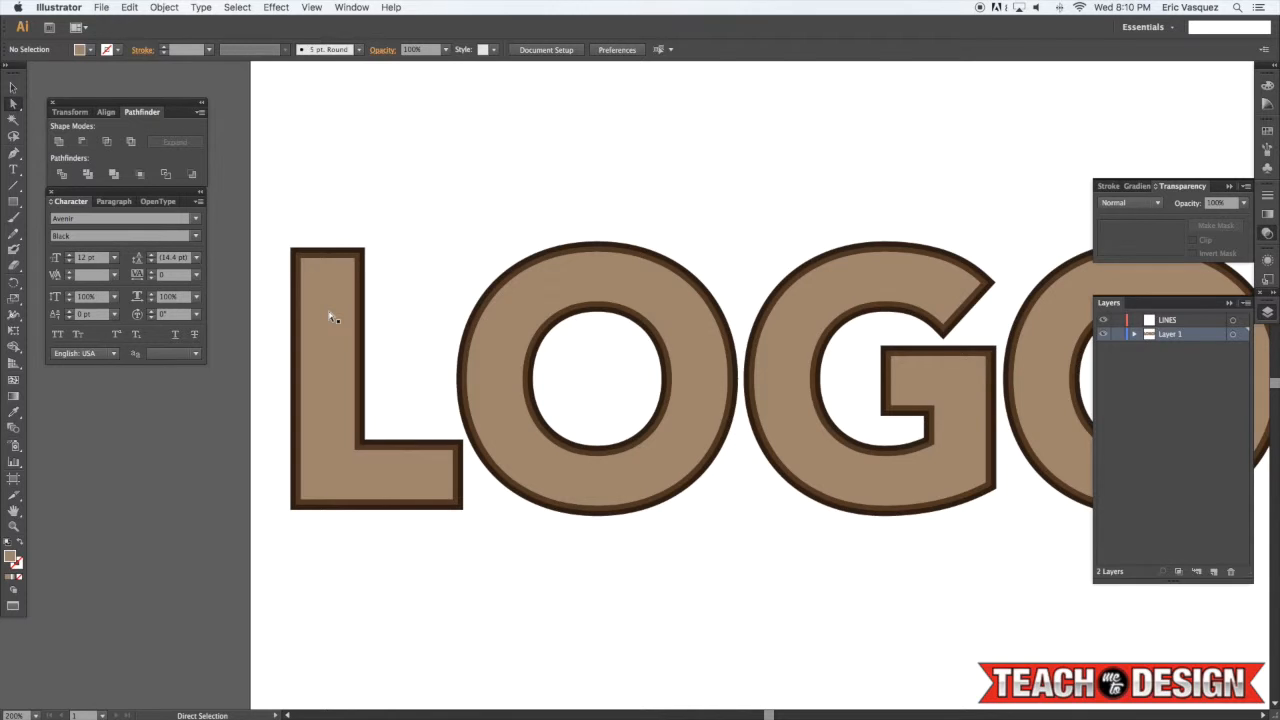
pyautogui.click(331, 317)
pyautogui.press('Delete')
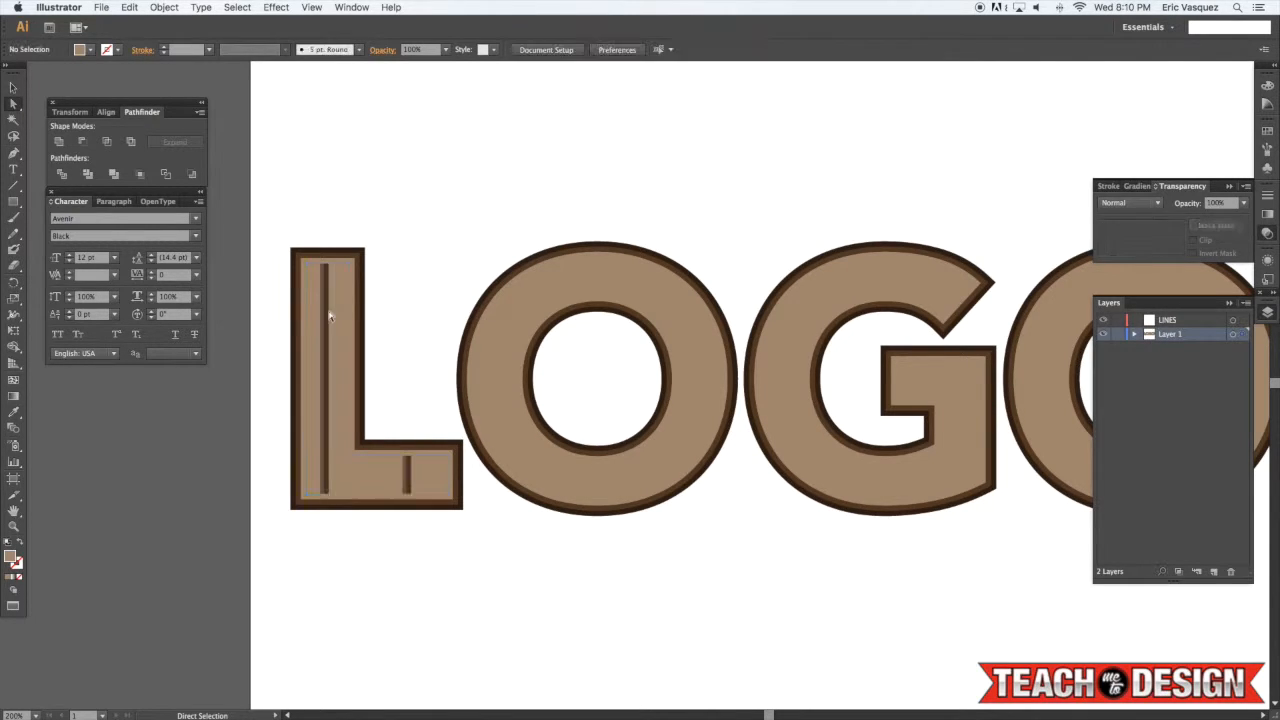
pyautogui.click(520, 305)
pyautogui.press('Delete')
pyautogui.click(808, 311)
pyautogui.press('Delete')
pyautogui.click(1068, 316)
pyautogui.press('Delete')
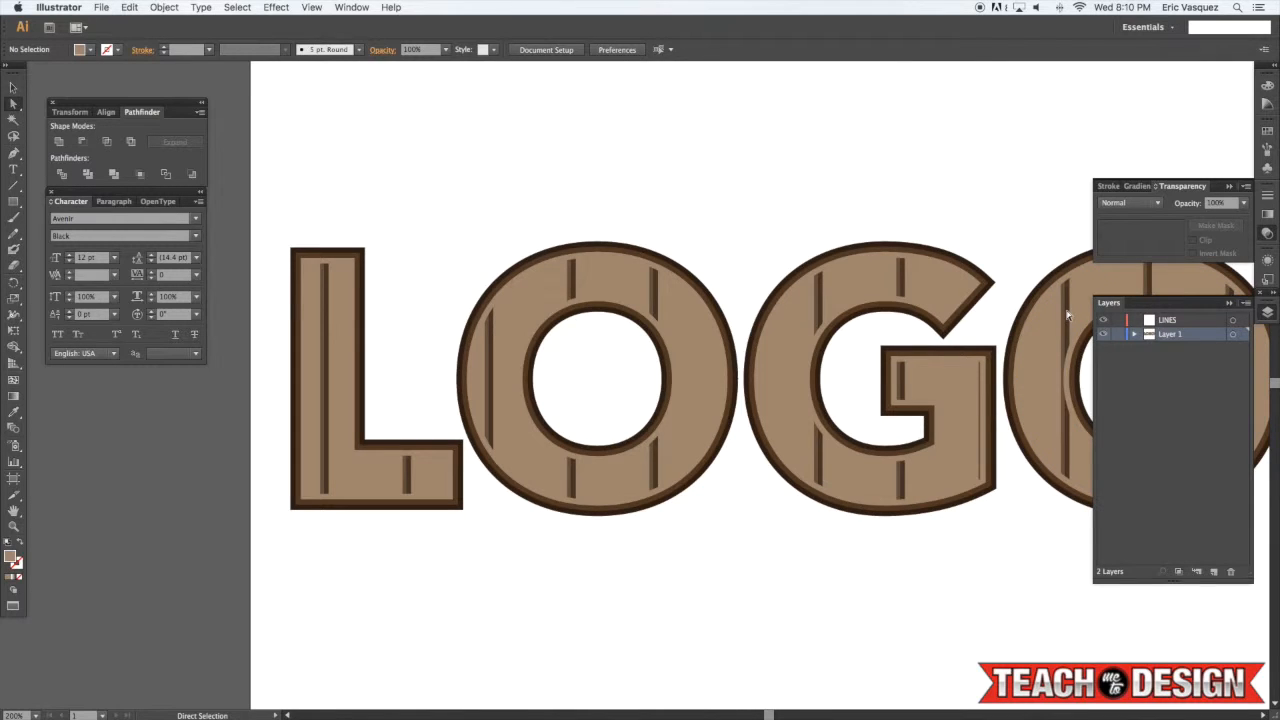
# Set the lettering group's blending mode to Multiply and its opacity to 30%, then deselect
pyautogui.press('v')
pyautogui.click(335, 265)
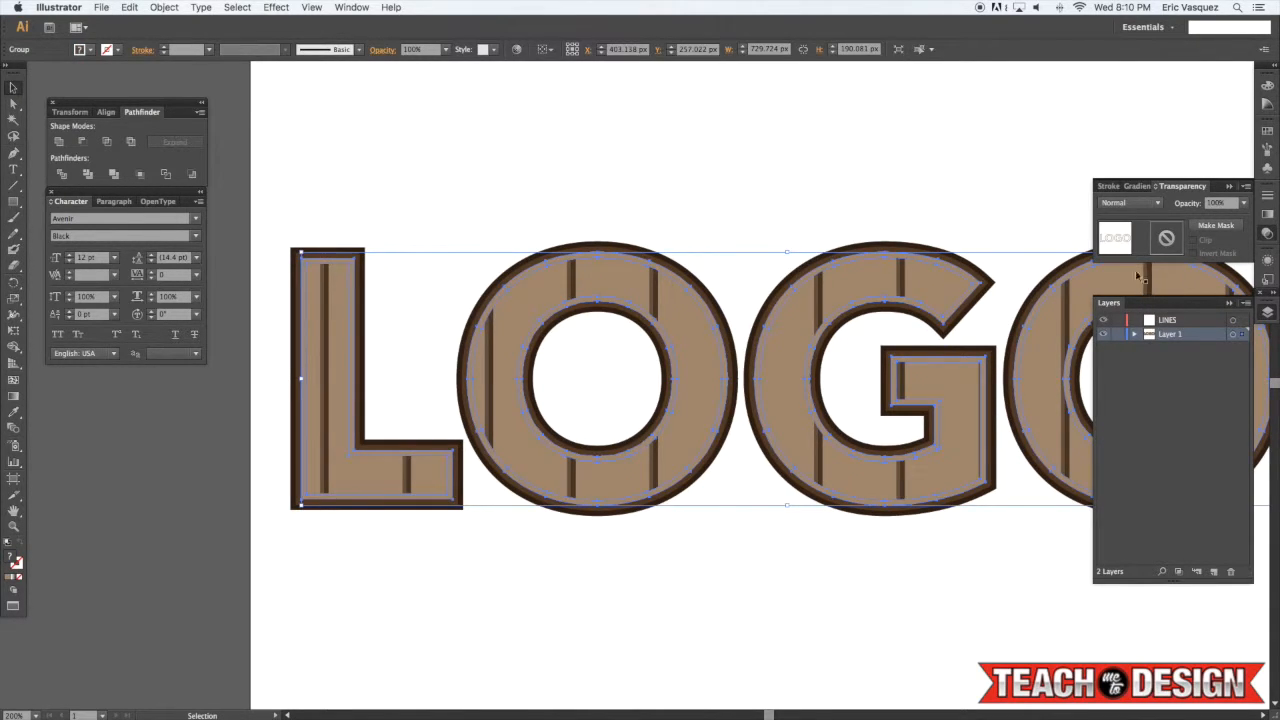
pyautogui.click(1152, 204)
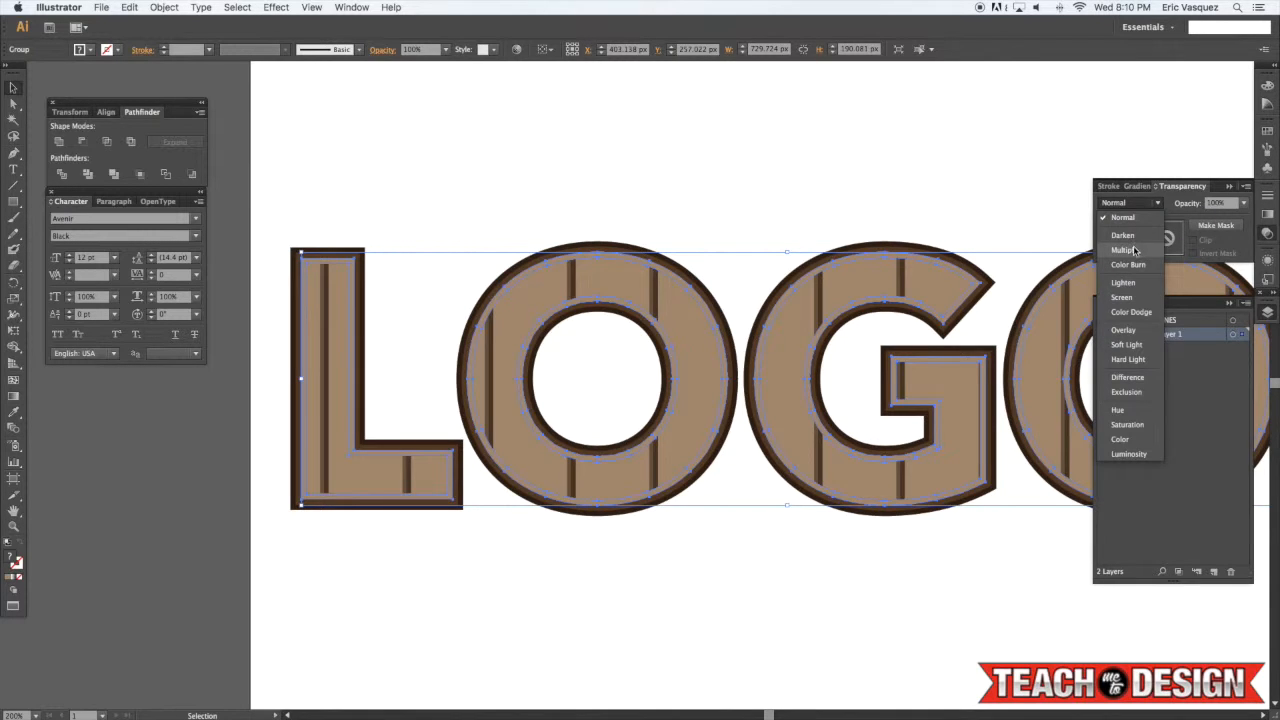
pyautogui.click(1127, 249)
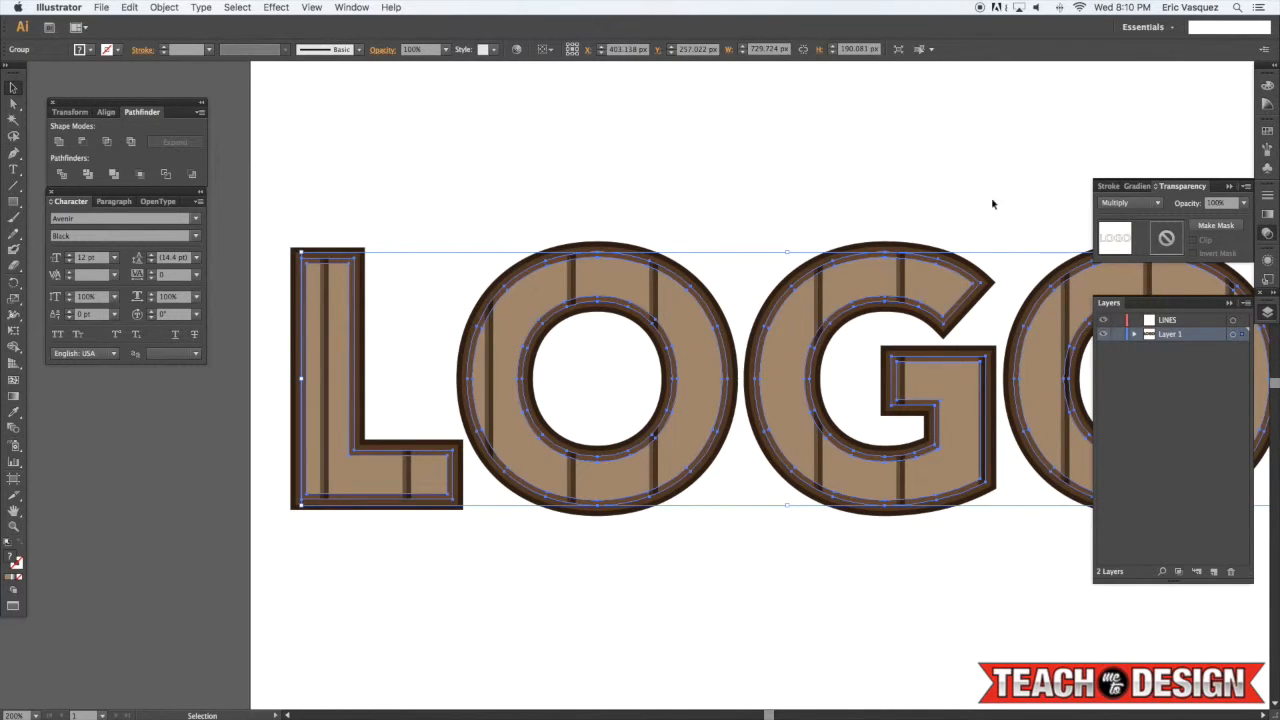
pyautogui.click(1243, 203)
pyautogui.click(1228, 262)
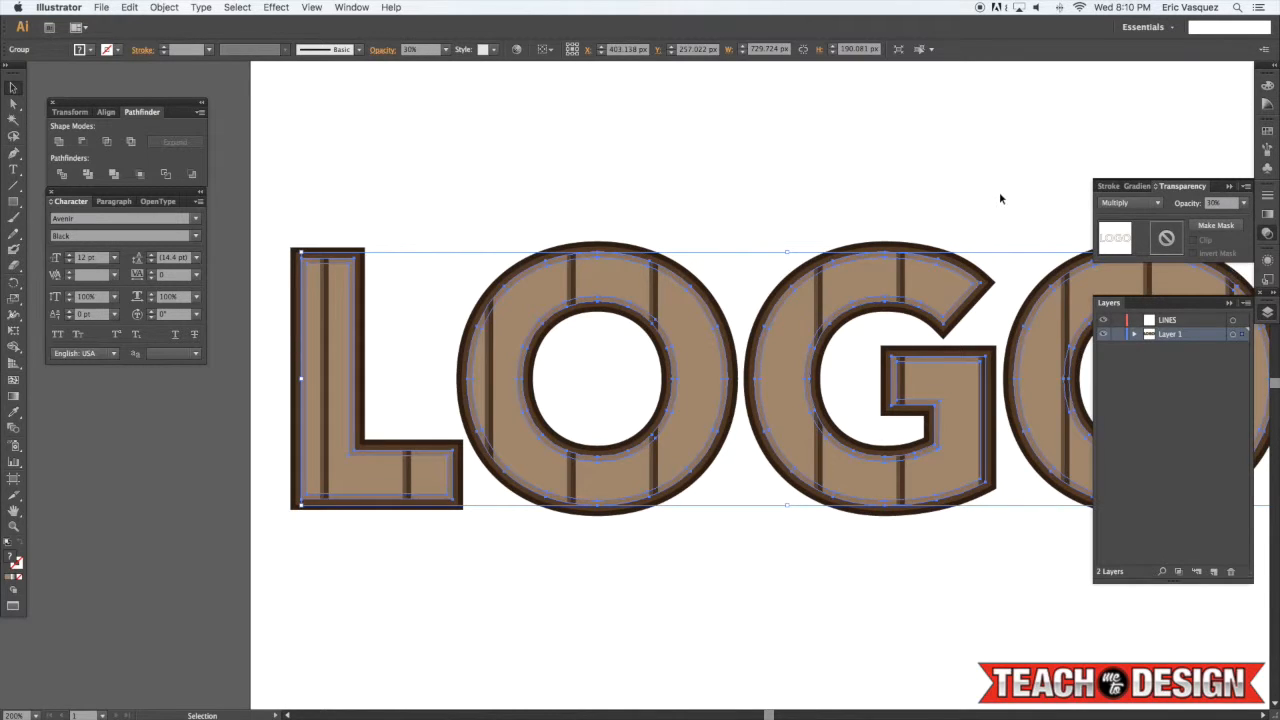
pyautogui.click(998, 189)
pyautogui.moveTo(981, 183); pyautogui.dragTo(955, 181)
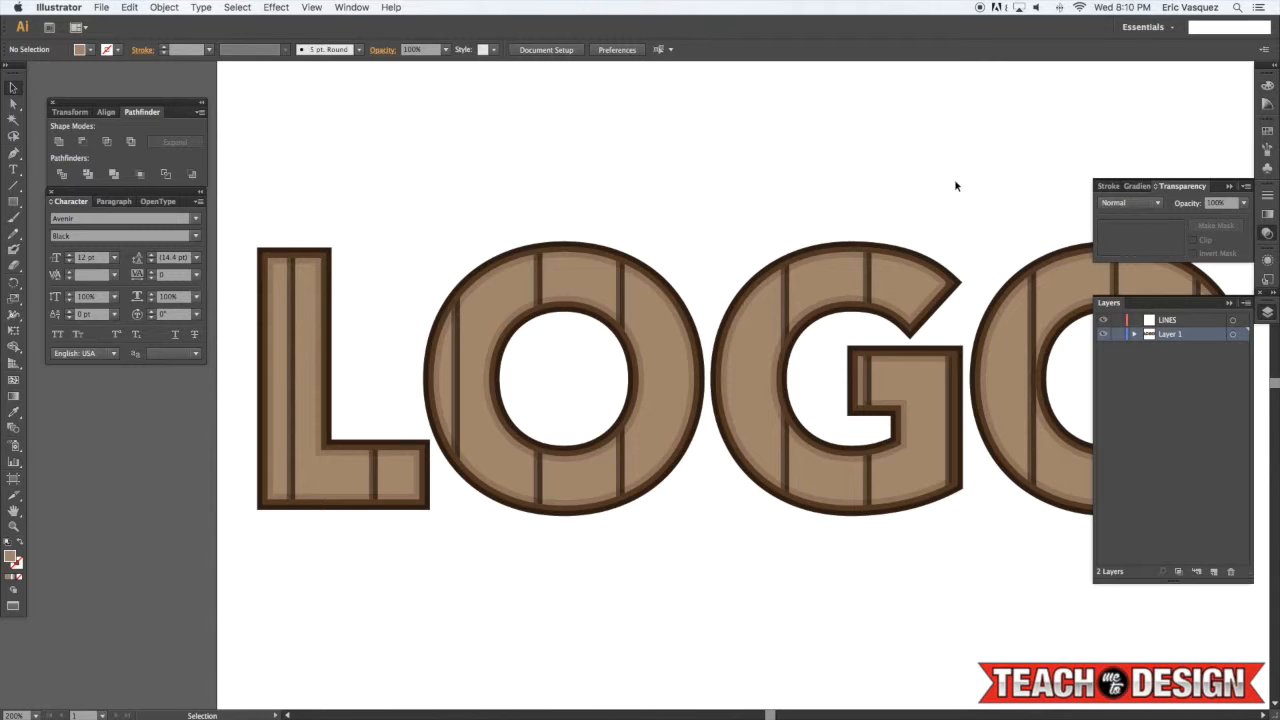
# Swap the lettering group's fill and stroke to give it a dark brown 4 pt stroke, then deselect
pyautogui.press('super+minus')
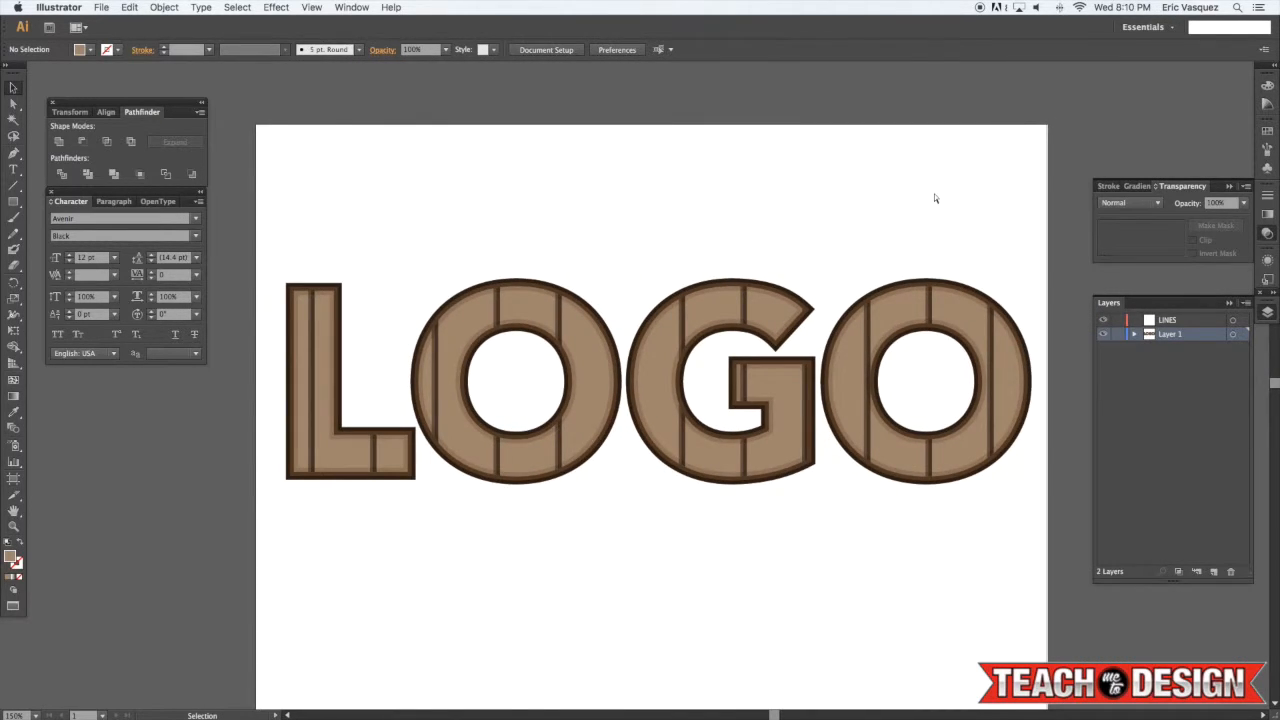
pyautogui.press('super+plus')
pyautogui.hscroll(-3, 686, 177)
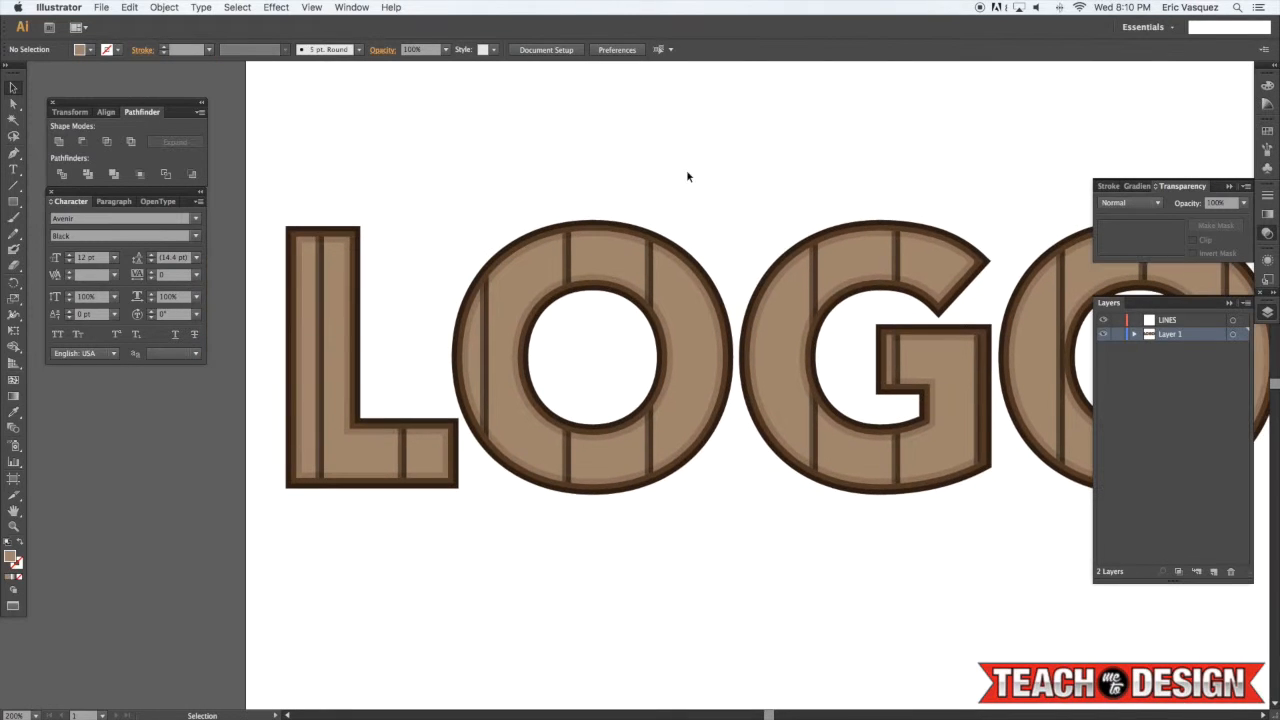
pyautogui.click(603, 222)
pyautogui.scroll(1, 603, 226)
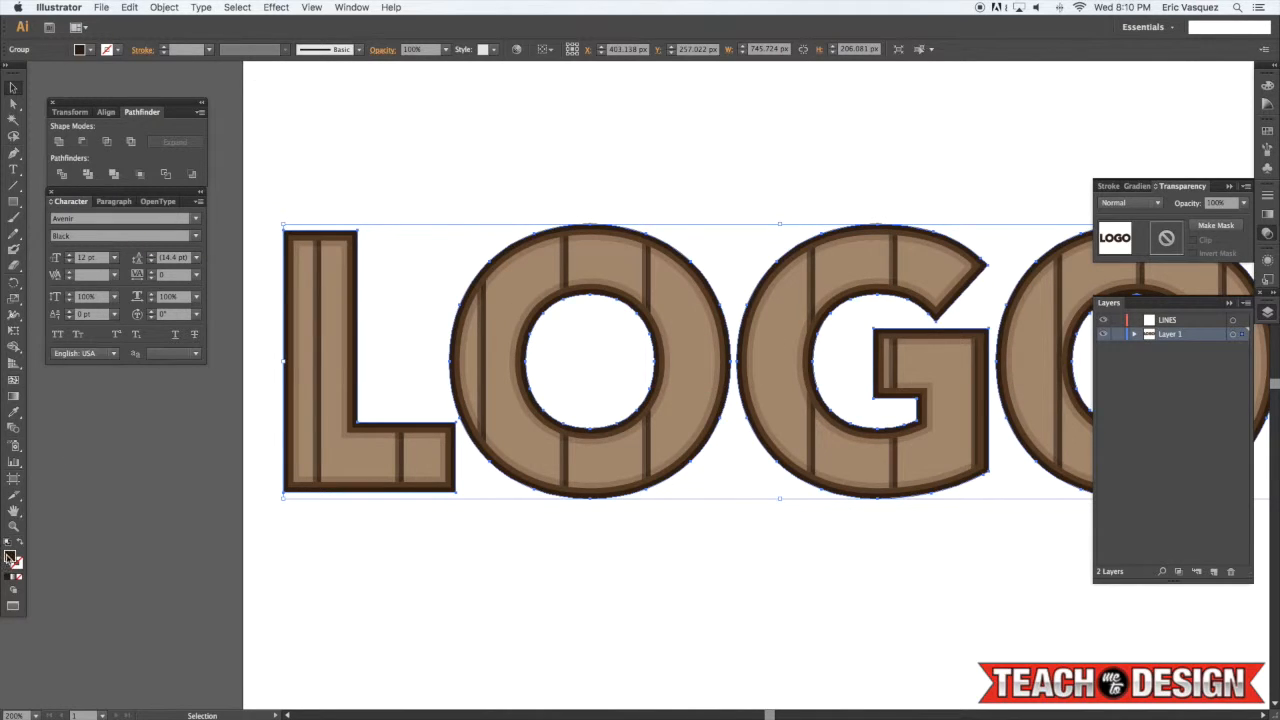
pyautogui.moveTo(10, 557); pyautogui.dragTo(17, 565)
pyautogui.click(17, 565)
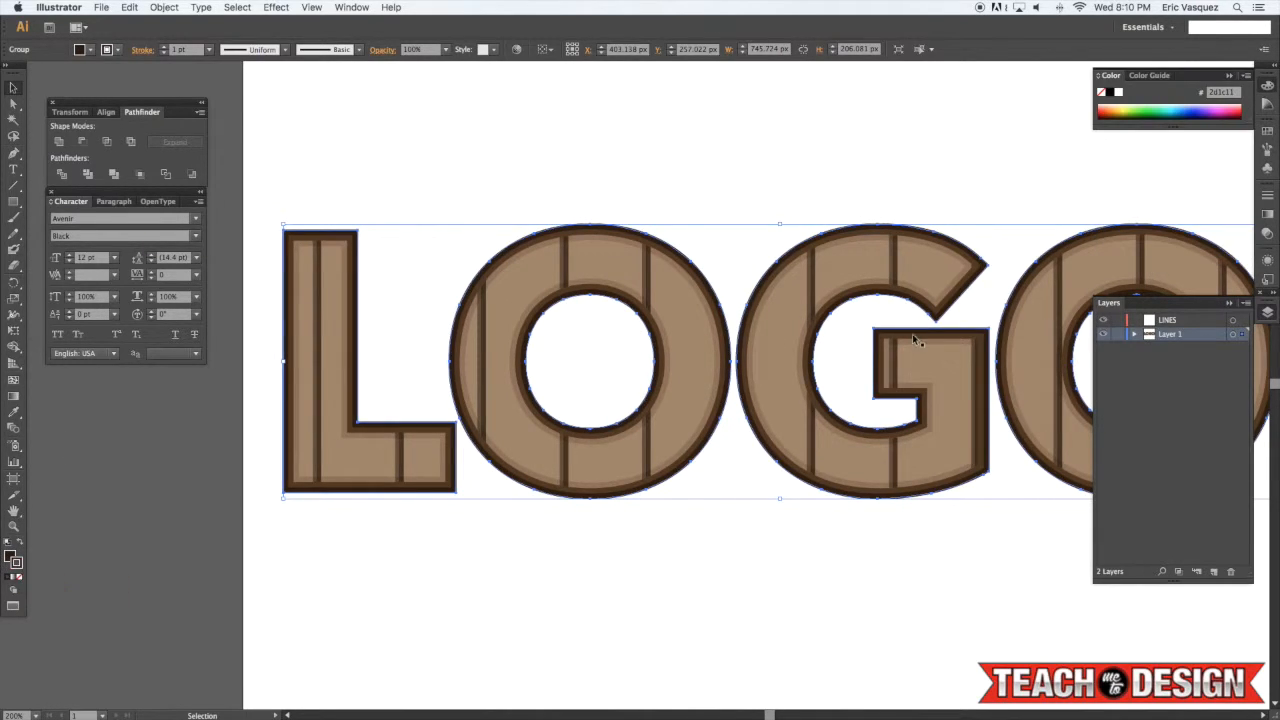
pyautogui.click(1267, 194)
pyautogui.click(1197, 203)
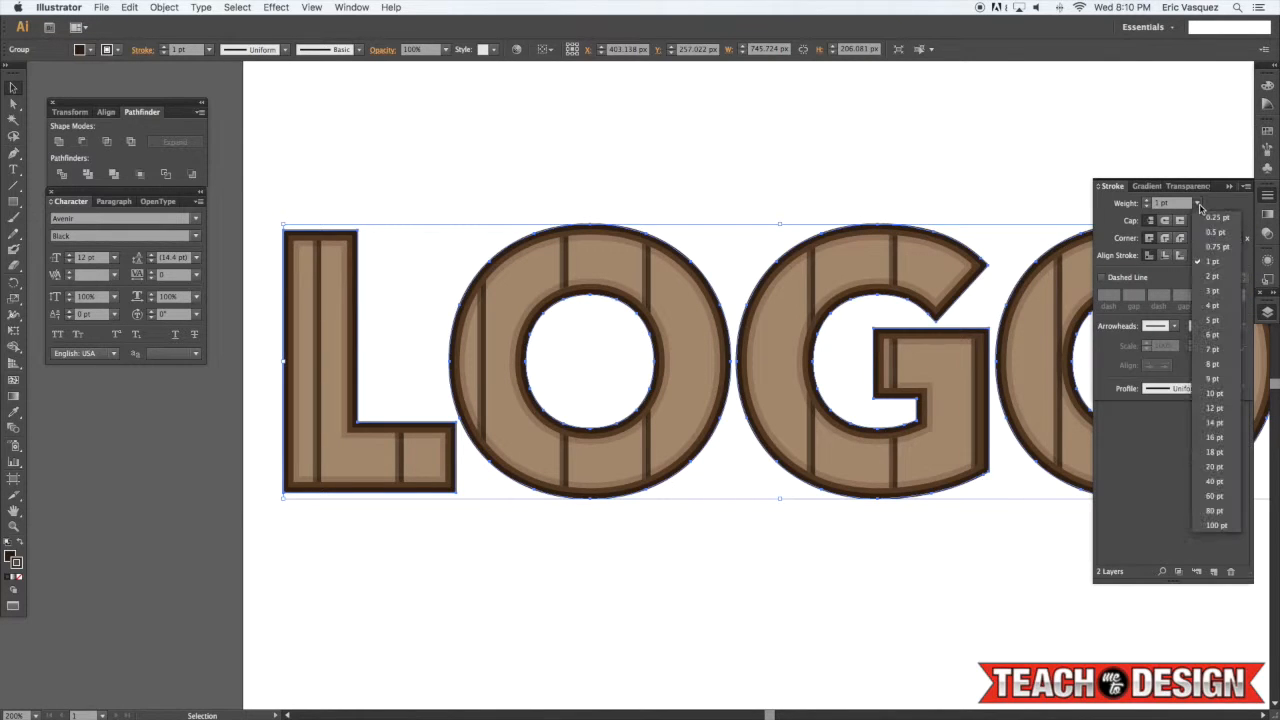
pyautogui.click(1212, 305)
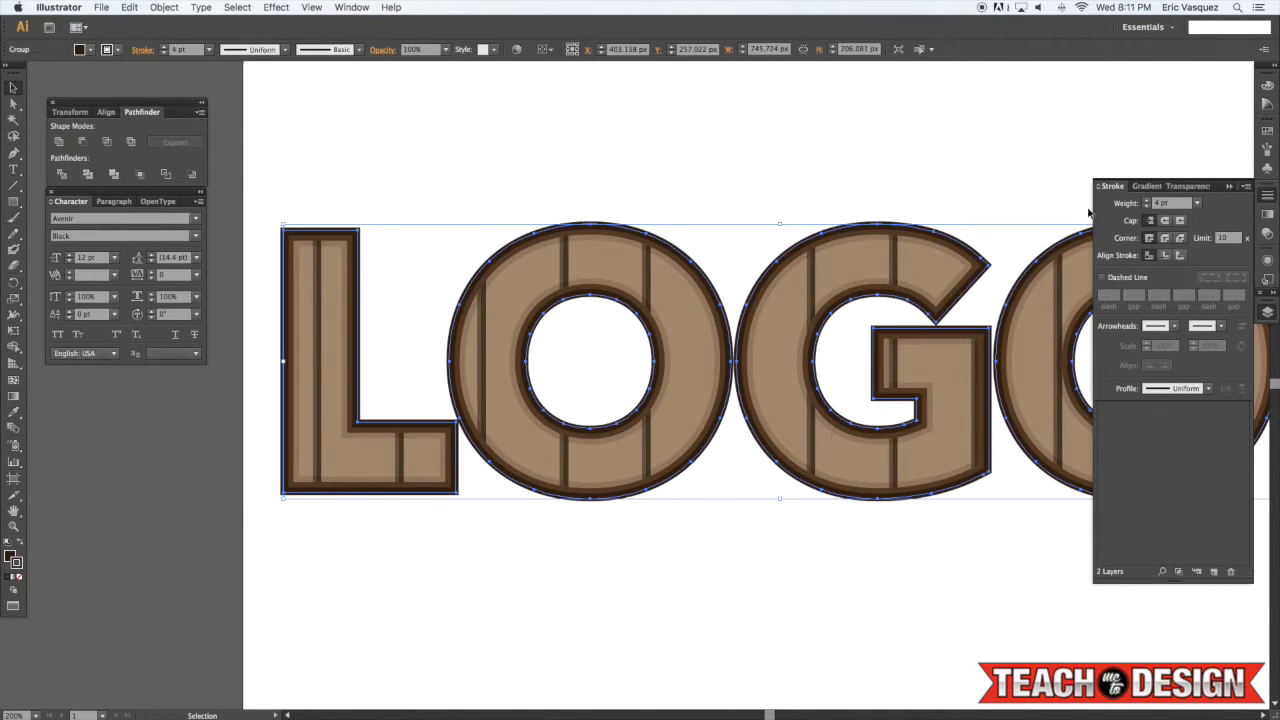
pyautogui.click(1016, 169)
# Select all the artwork and set its stroke weight to 2 pt
pyautogui.press('super+1')
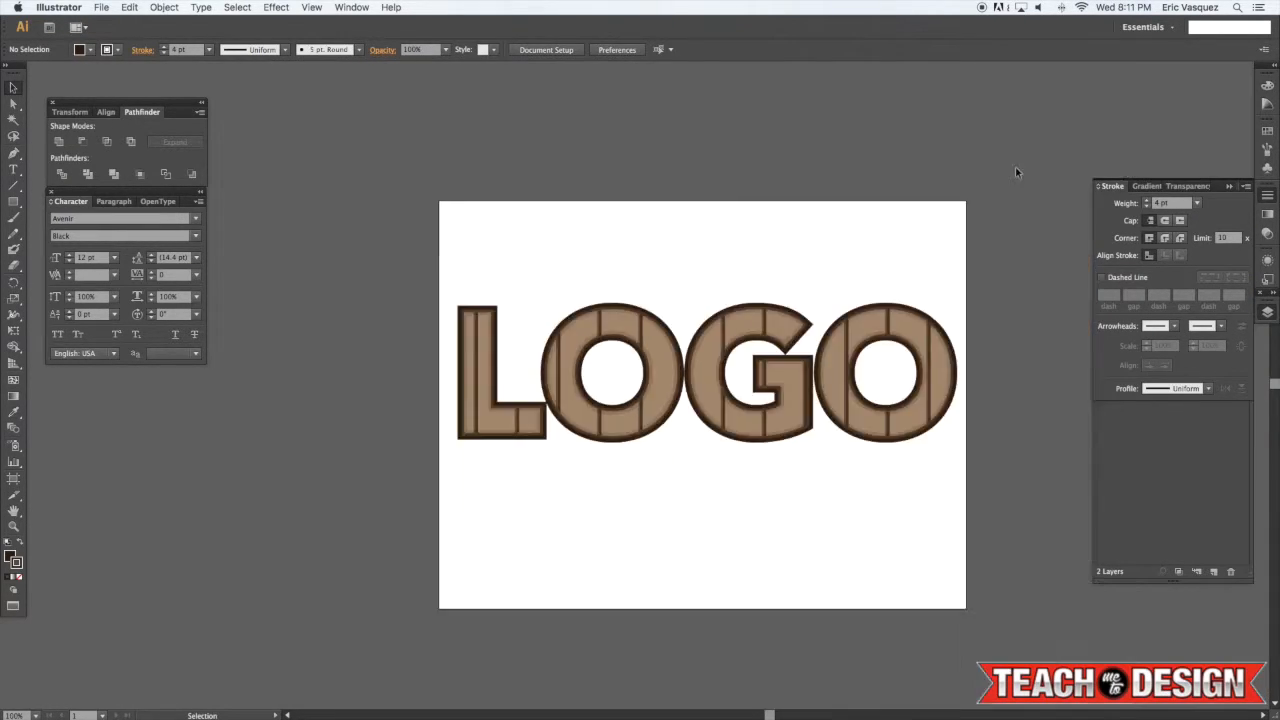
pyautogui.press('super+equal')
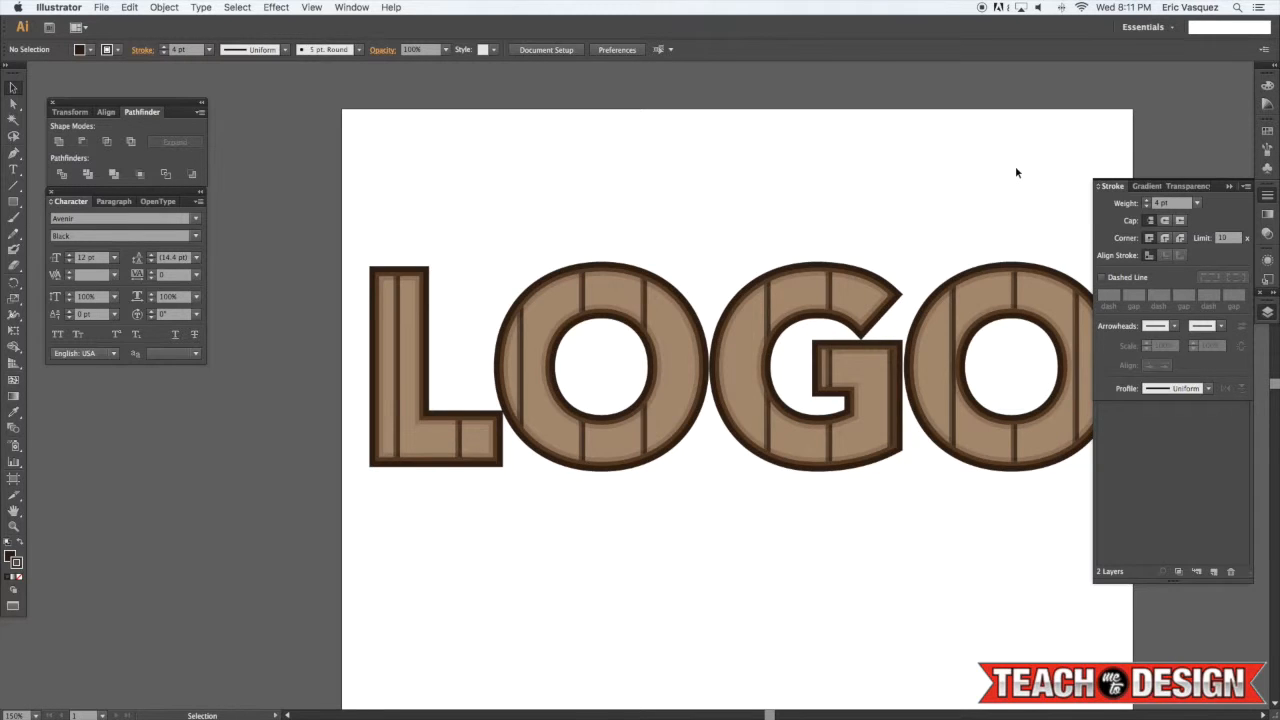
pyautogui.press('super+a')
pyautogui.click(1196, 203)
pyautogui.click(1216, 278)
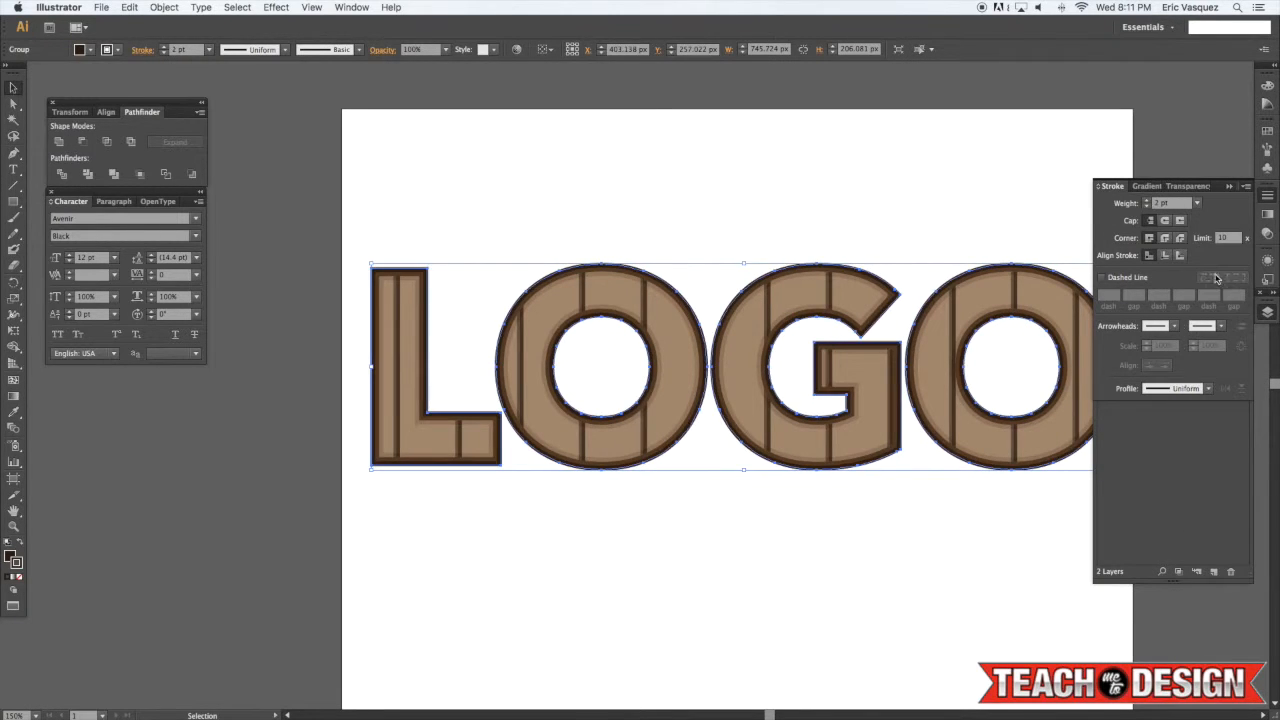
# Expand the selected artwork and merge it with Unite, then deselect
pyautogui.hscroll(-2, 567, 97)
pyautogui.click(160, 7)
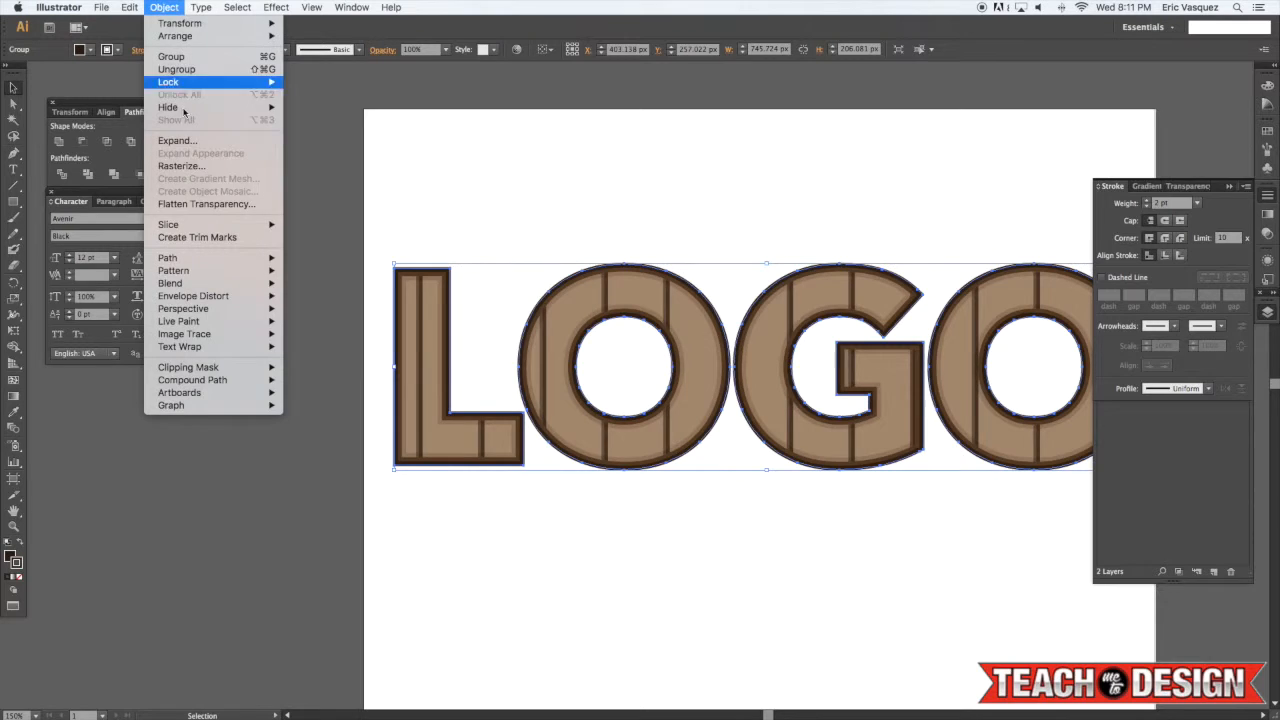
pyautogui.click(200, 141)
pyautogui.click(676, 440)
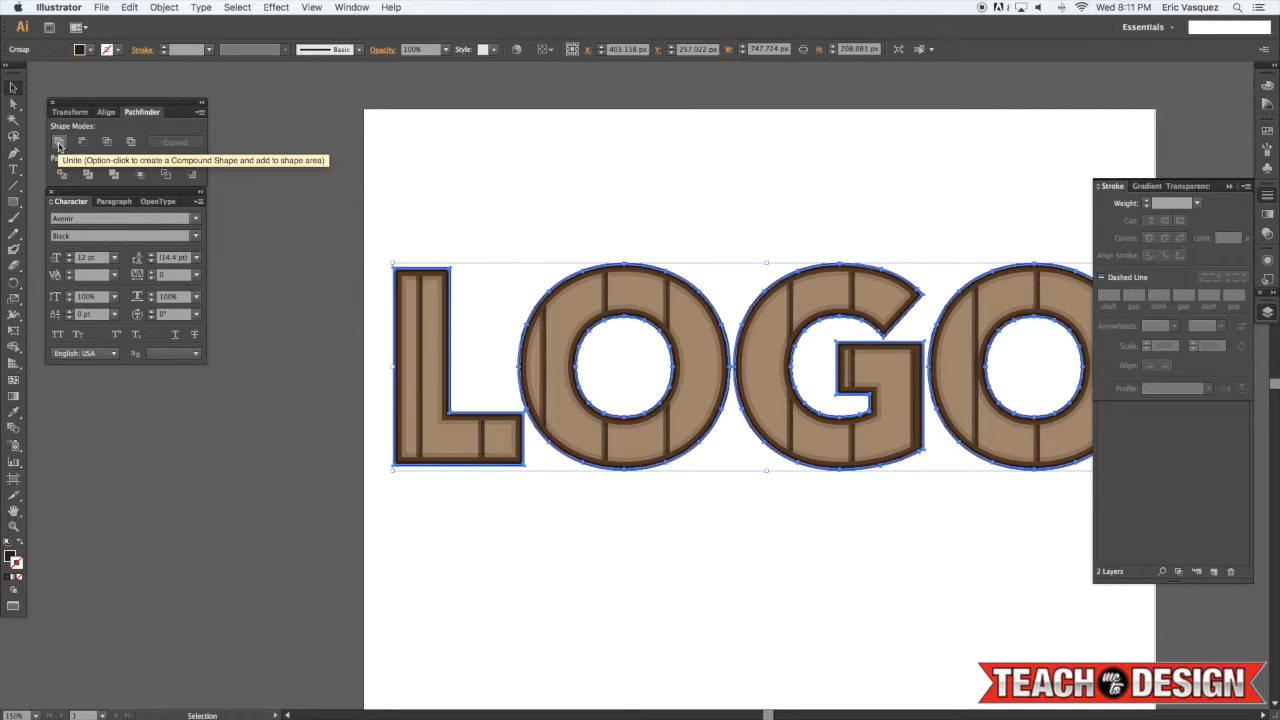
pyautogui.click(58, 146)
pyautogui.click(614, 212)
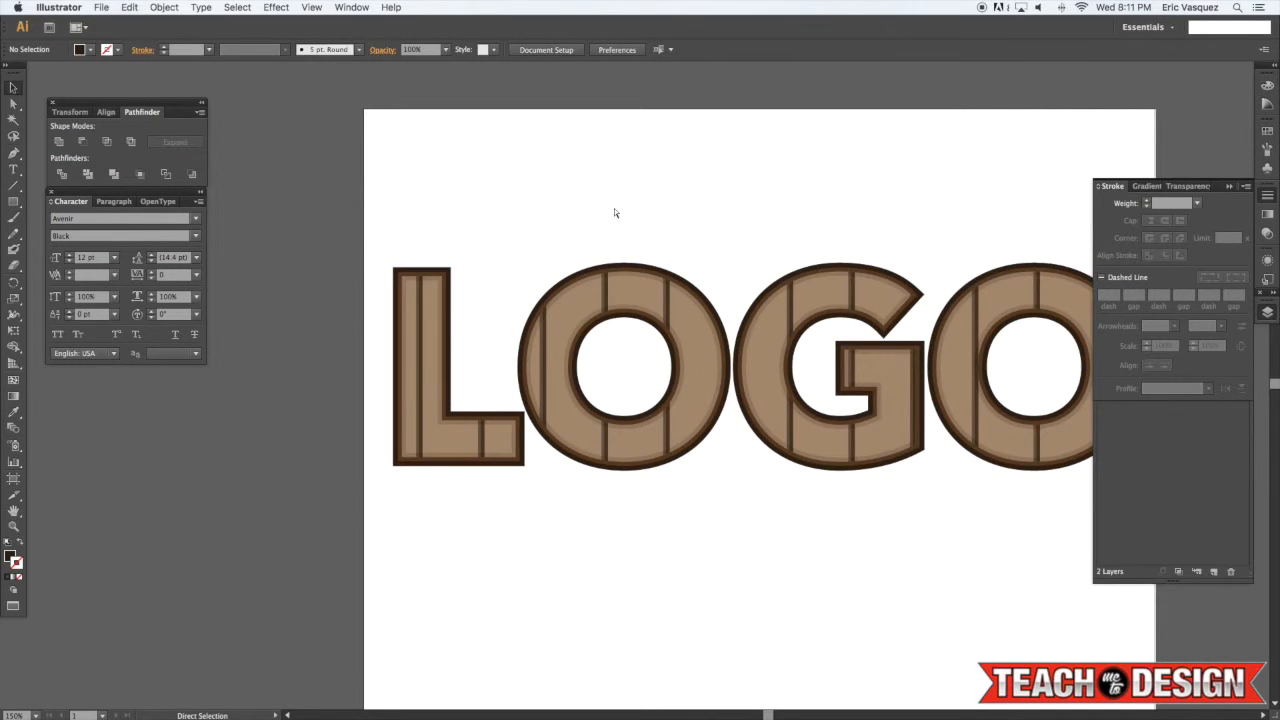
# Nudge the lettering group up by 2 px
pyautogui.press('super+equal')
pyautogui.click(619, 225)
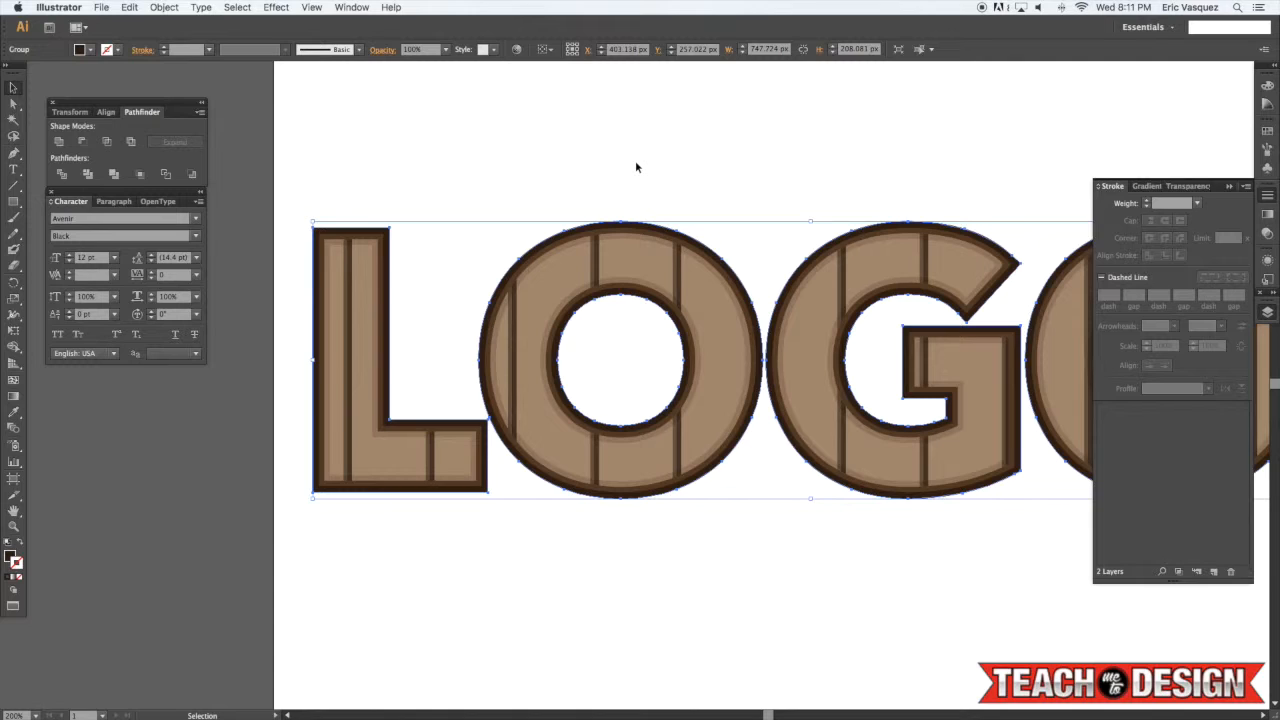
pyautogui.press('Up')
pyautogui.press('Up')
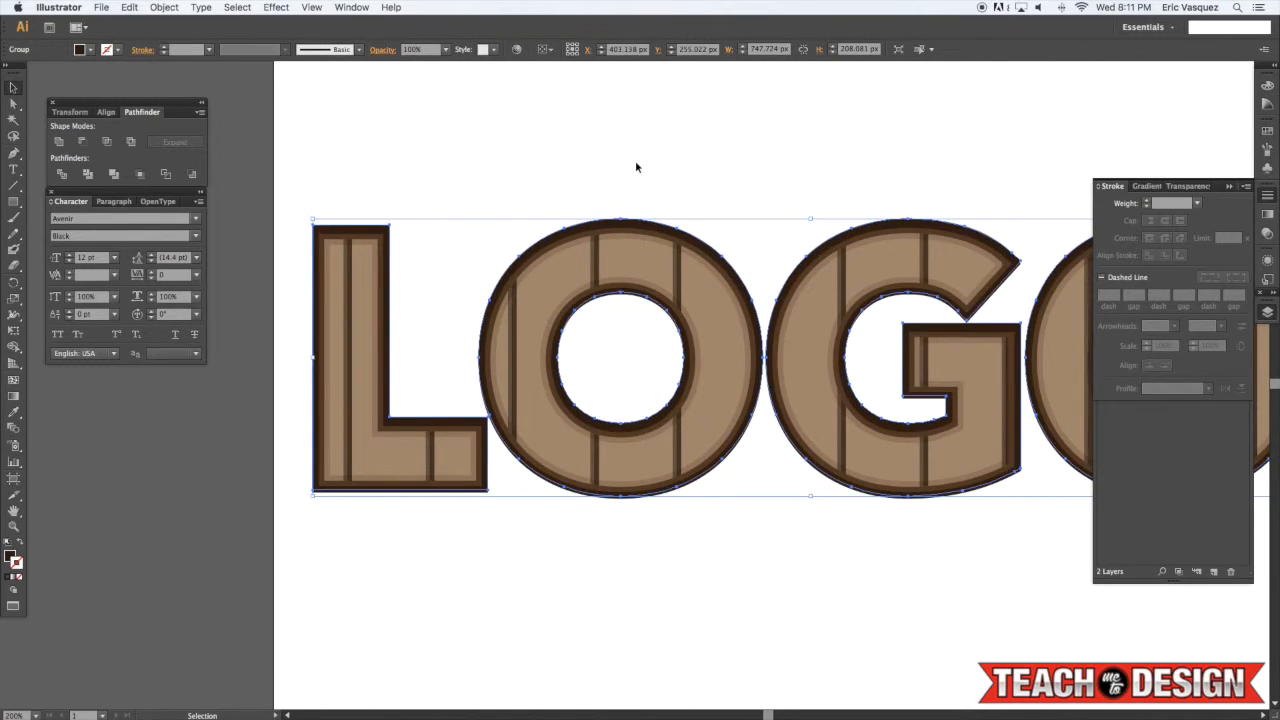
pyautogui.press('i')
pyautogui.click(637, 246)
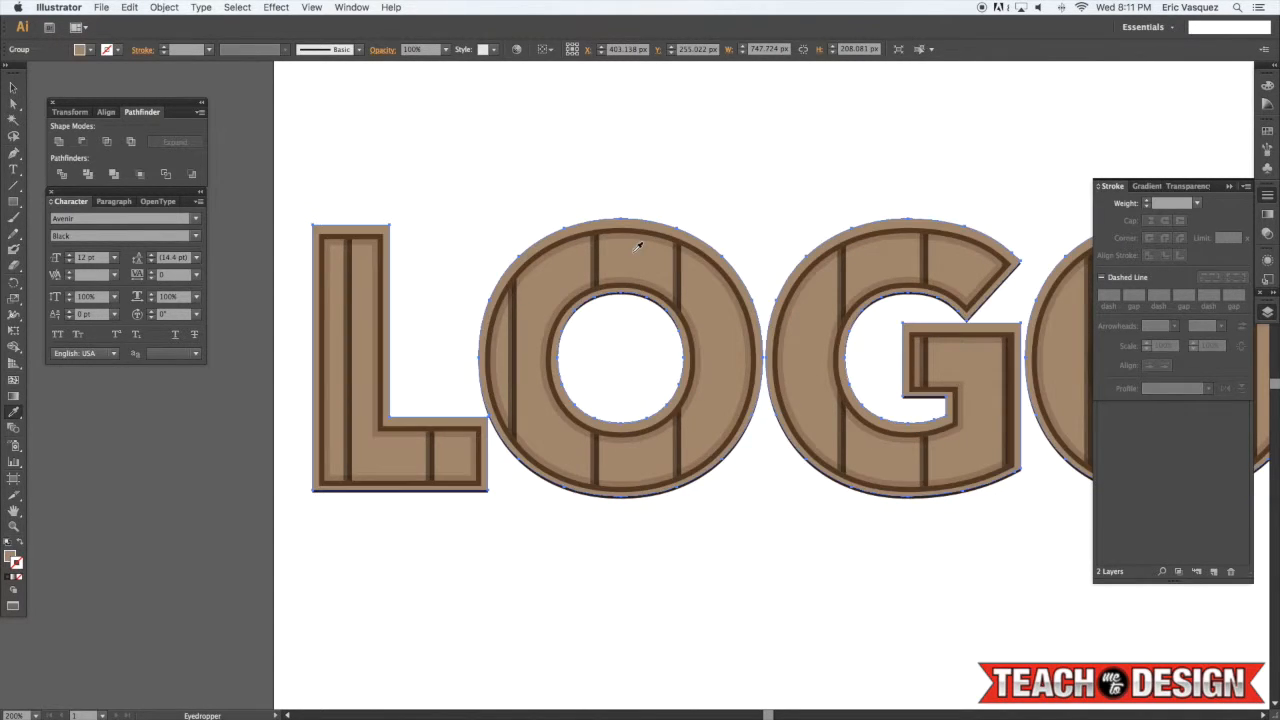
pyautogui.press('v')
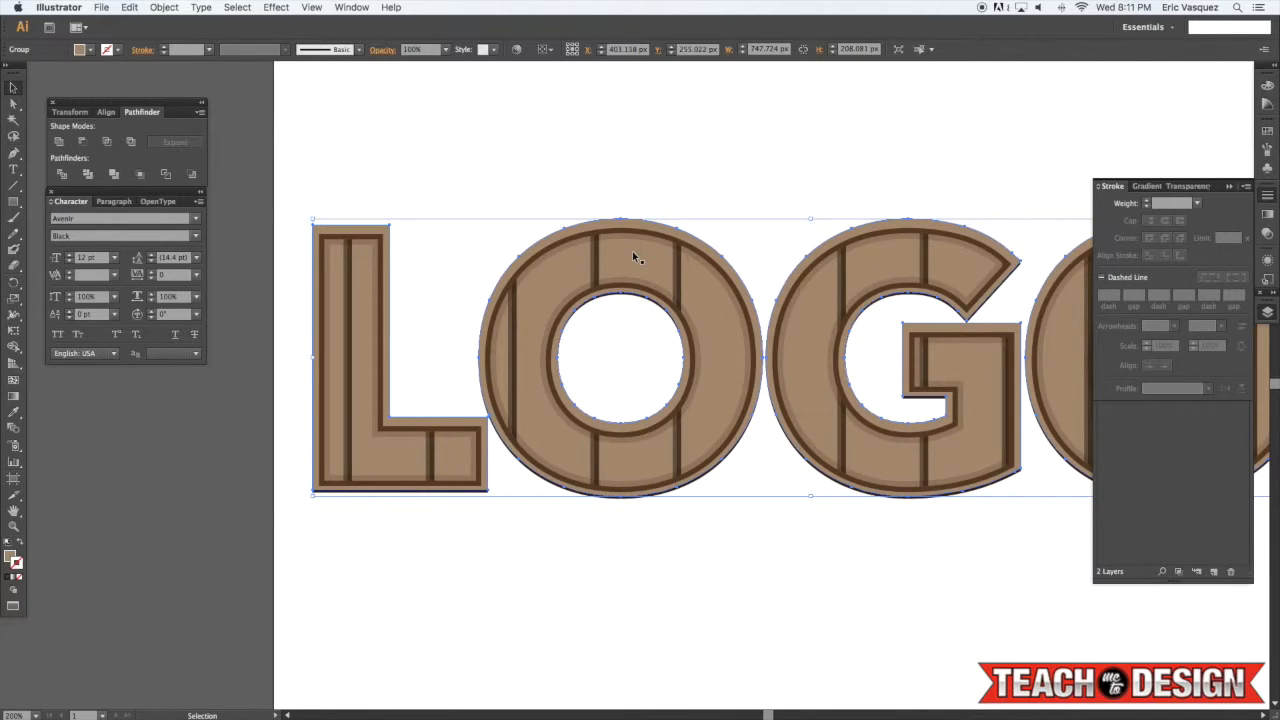
pyautogui.press('super+z')
pyautogui.press('super+shift+a')
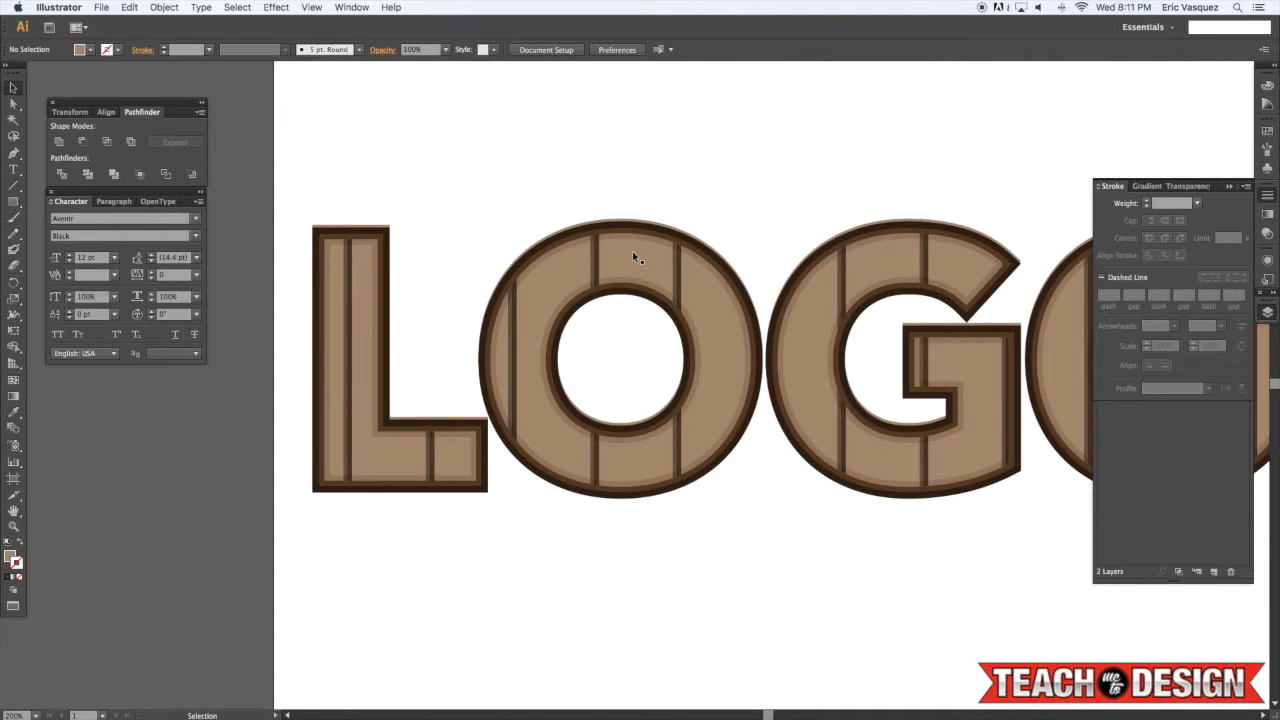
# Try setting the fill of all the artwork to c9af99 in the Color Picker, then deselect
pyautogui.moveTo(663, 204); pyautogui.dragTo(571, 227)
pyautogui.moveTo(775, 189); pyautogui.dragTo(669, 200)
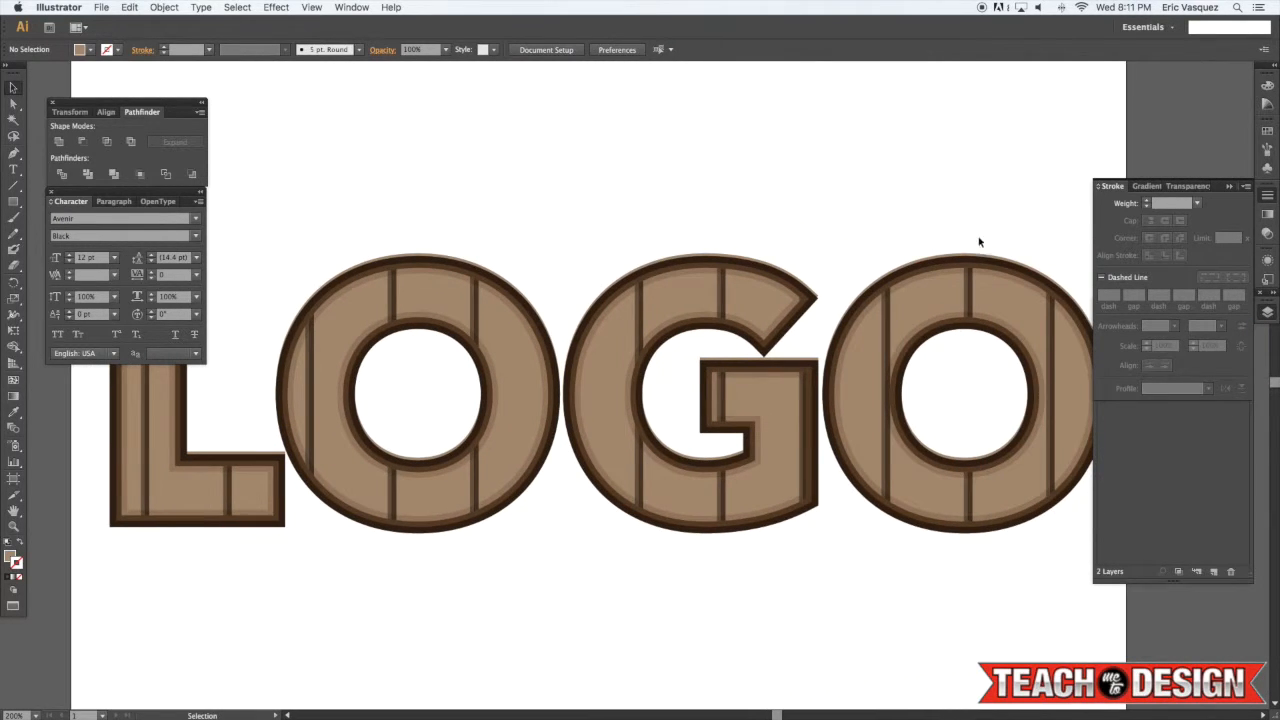
pyautogui.press('super+a')
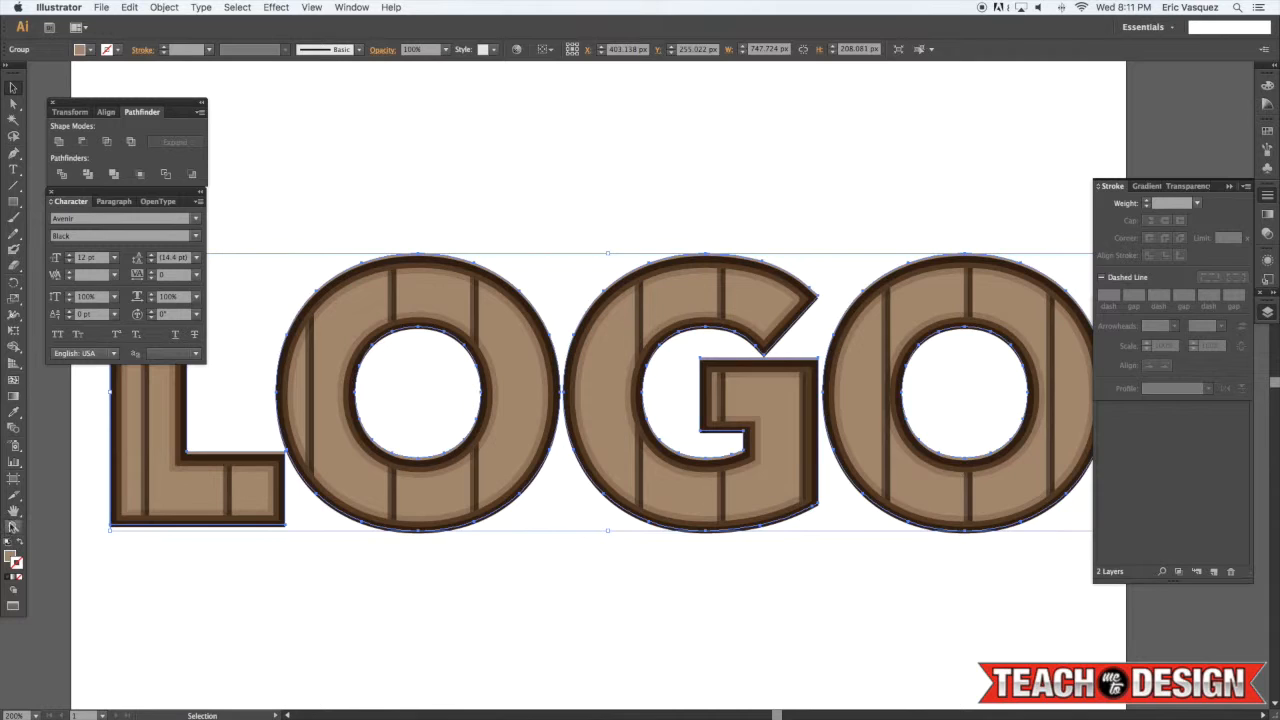
pyautogui.doubleClick(13, 556)
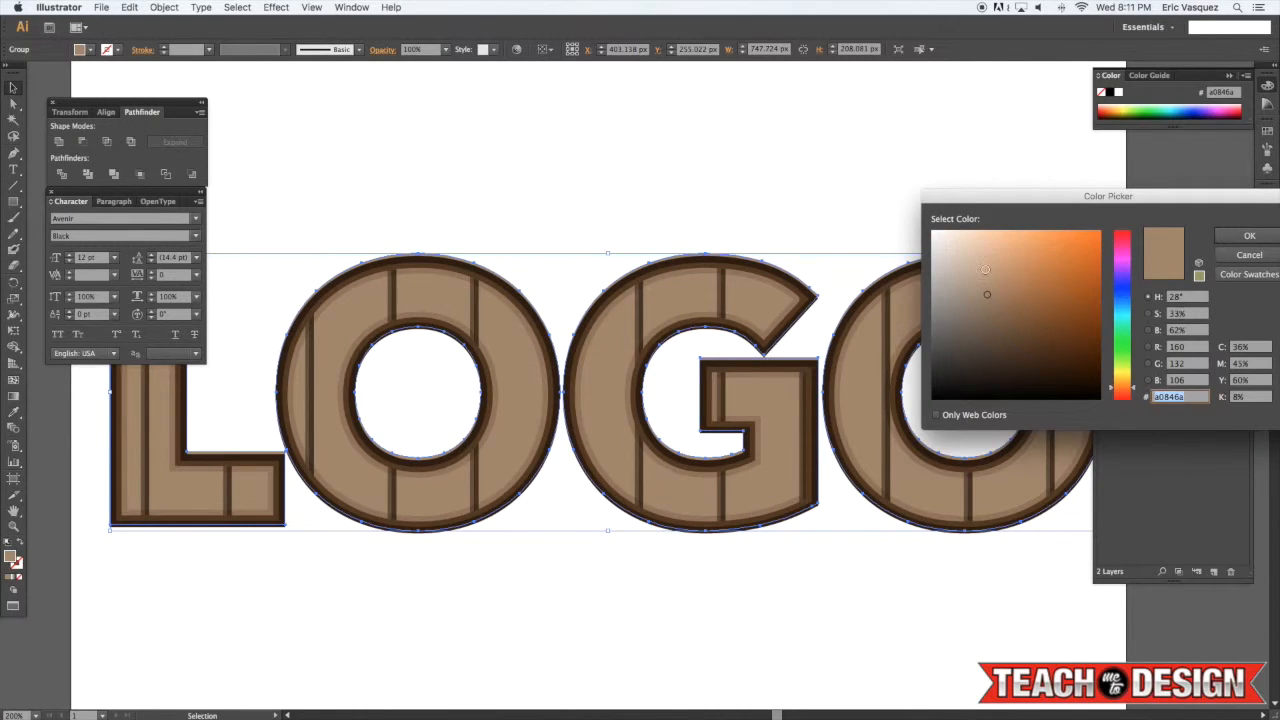
pyautogui.click(977, 267)
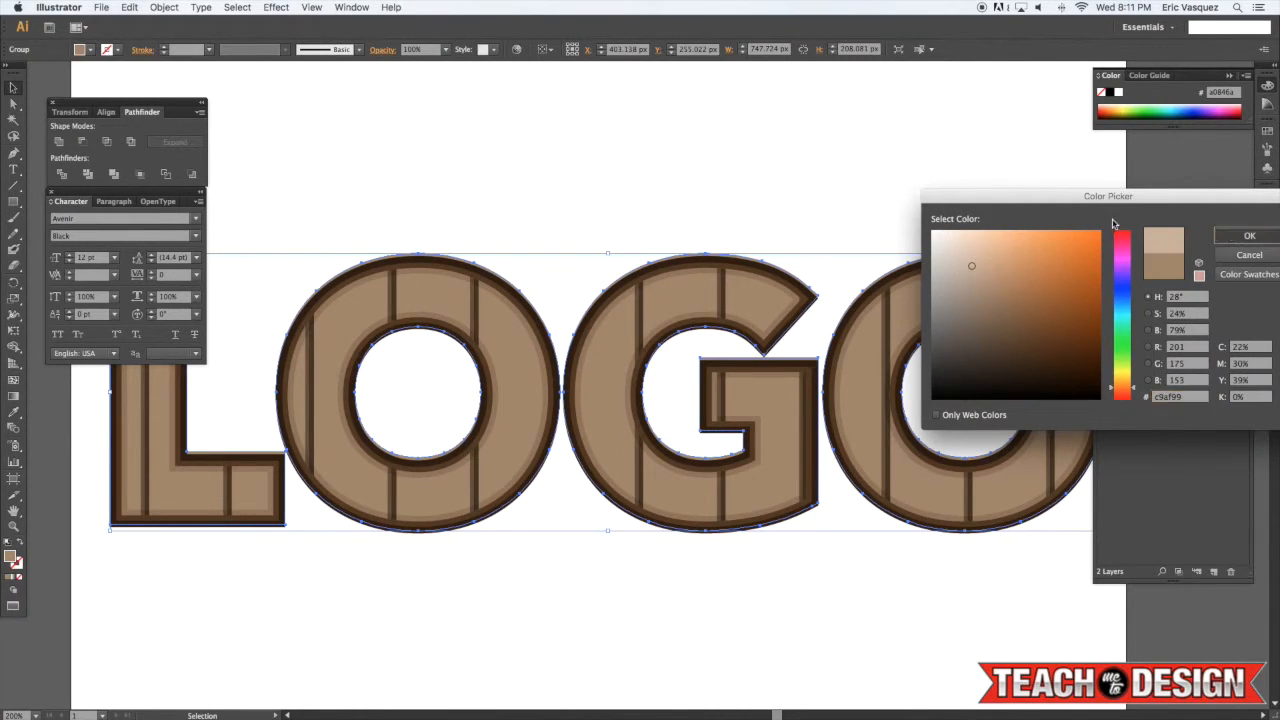
pyautogui.click(1249, 235)
pyautogui.click(857, 197)
# Select the lettering group and undo the last change
pyautogui.press('super+minus')
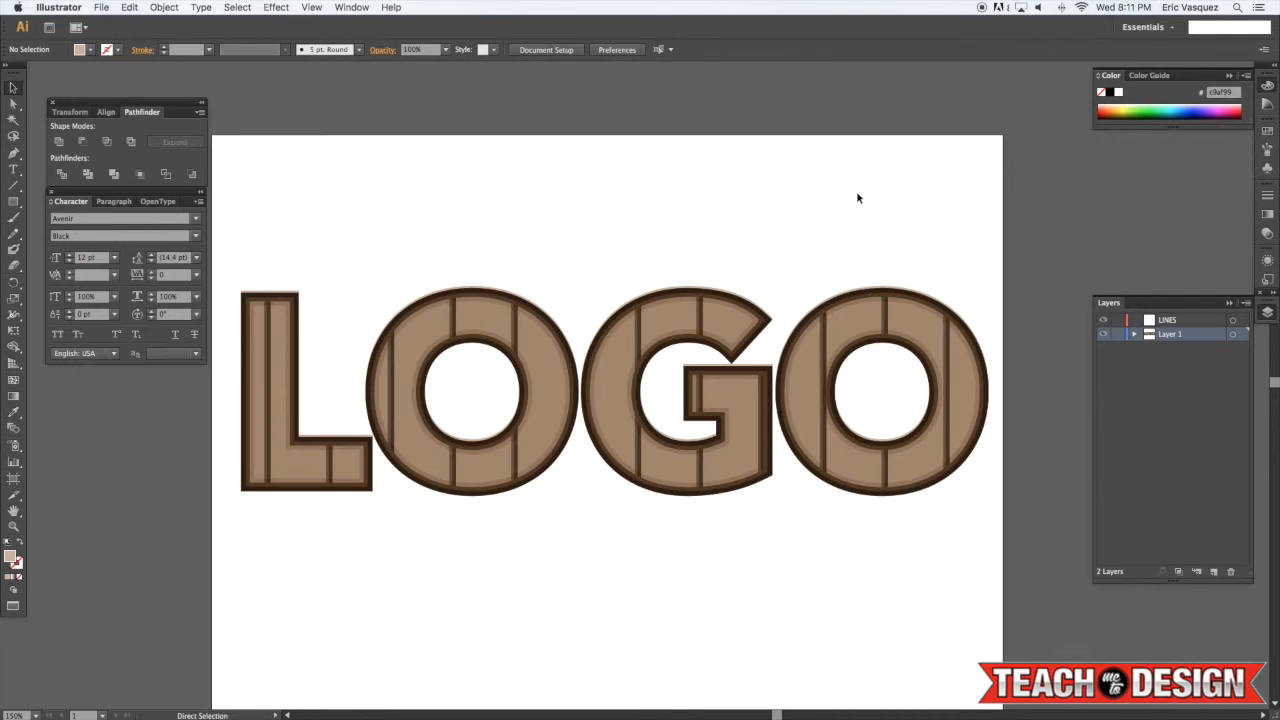
pyautogui.press('space')
pyautogui.moveTo(684, 214)
pyautogui.mouseDown()
pyautogui.moveTo(643, 214)
pyautogui.moveTo(706, 202)
pyautogui.mouseUp()
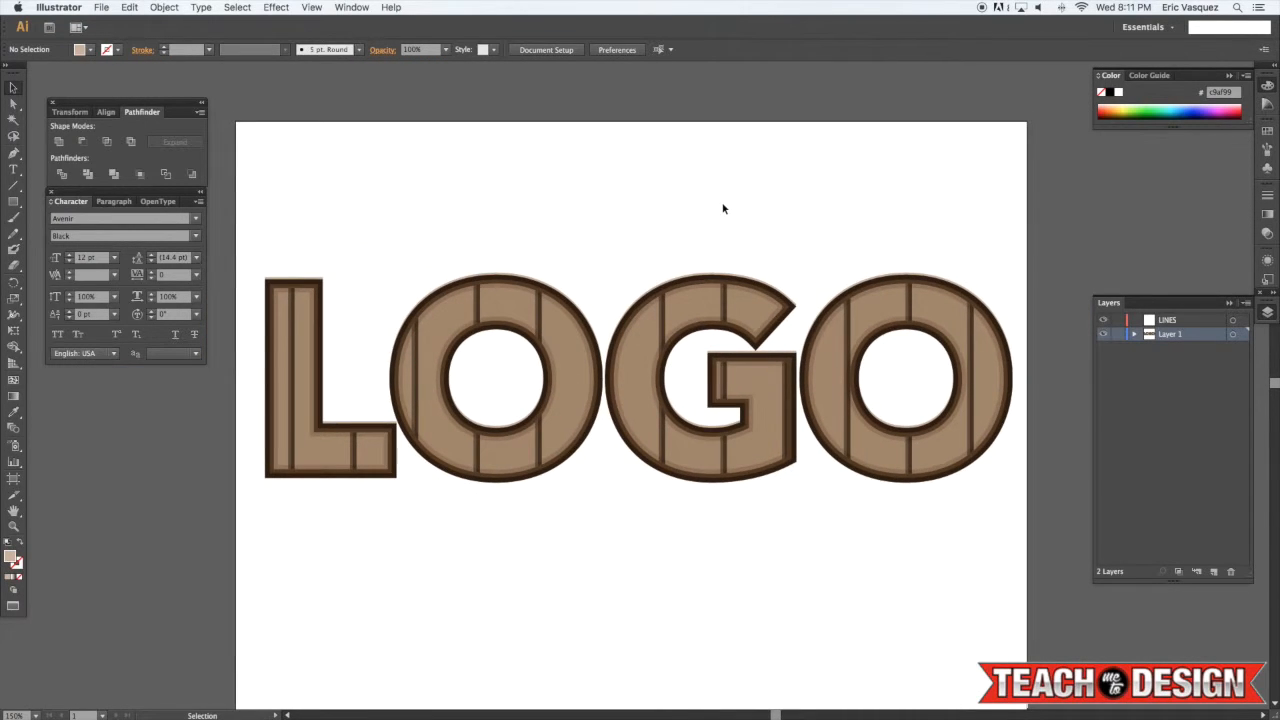
pyautogui.click(573, 358)
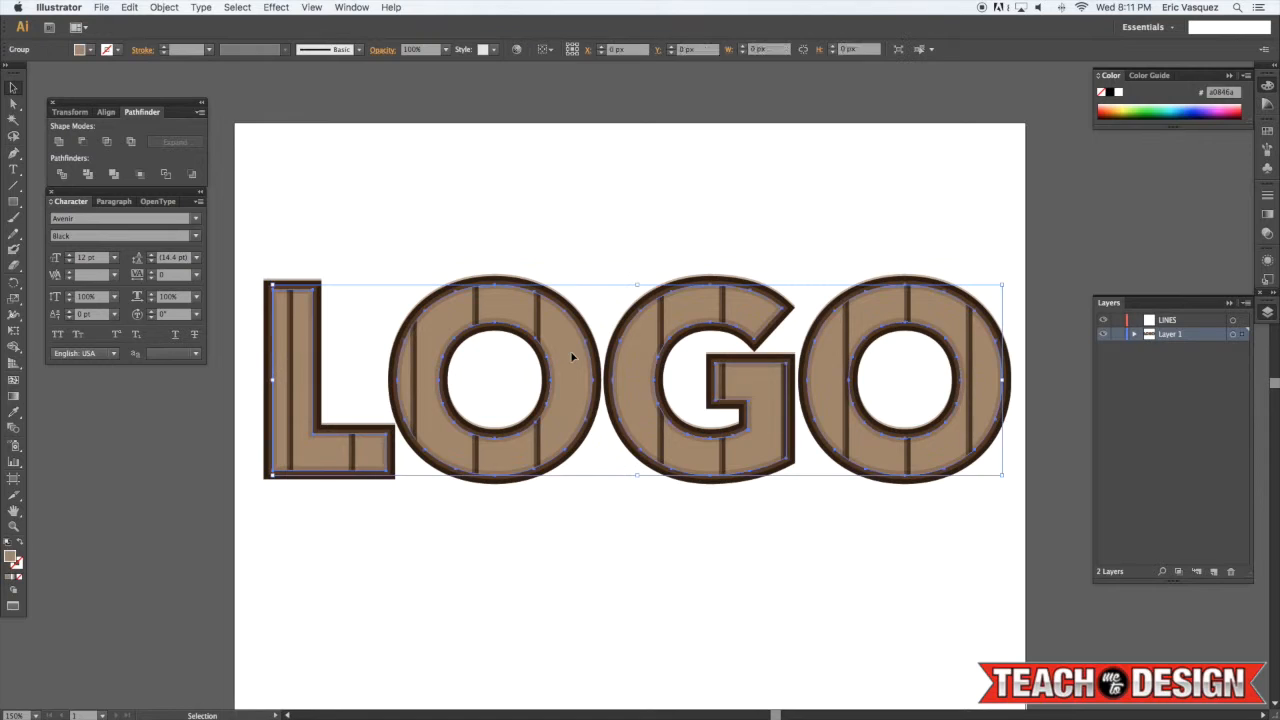
pyautogui.click(591, 223)
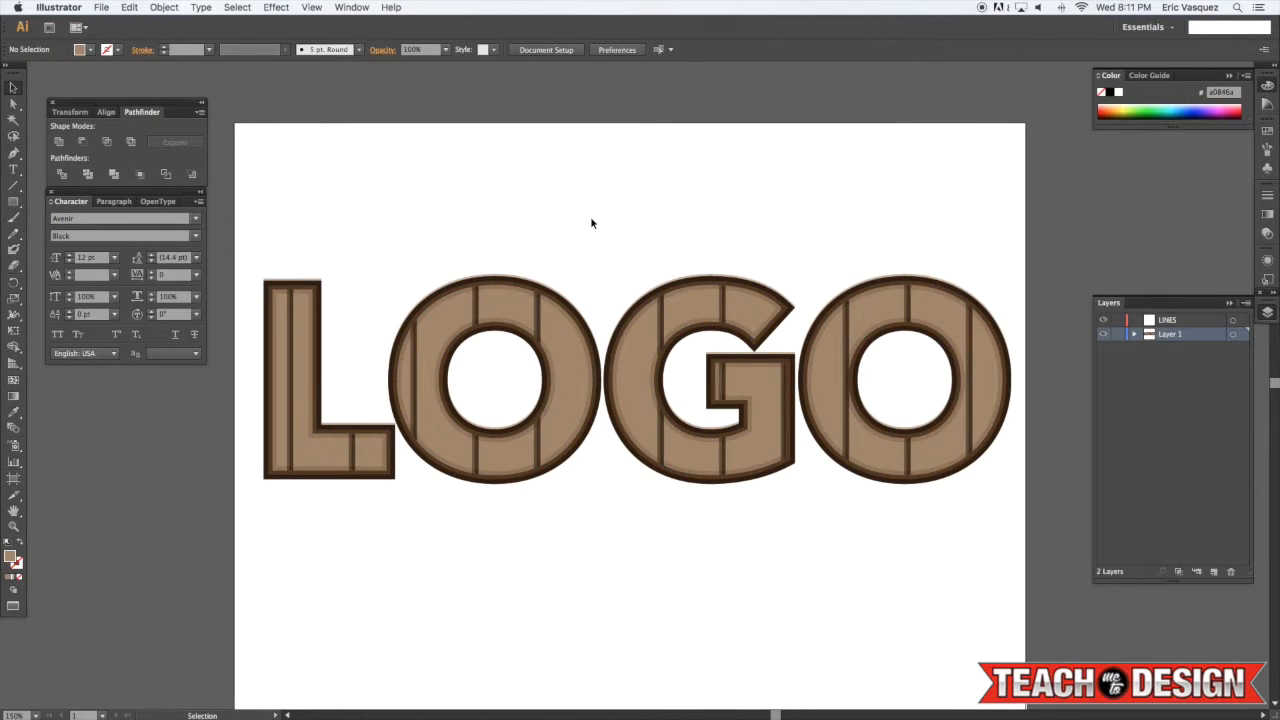
pyautogui.click(561, 337)
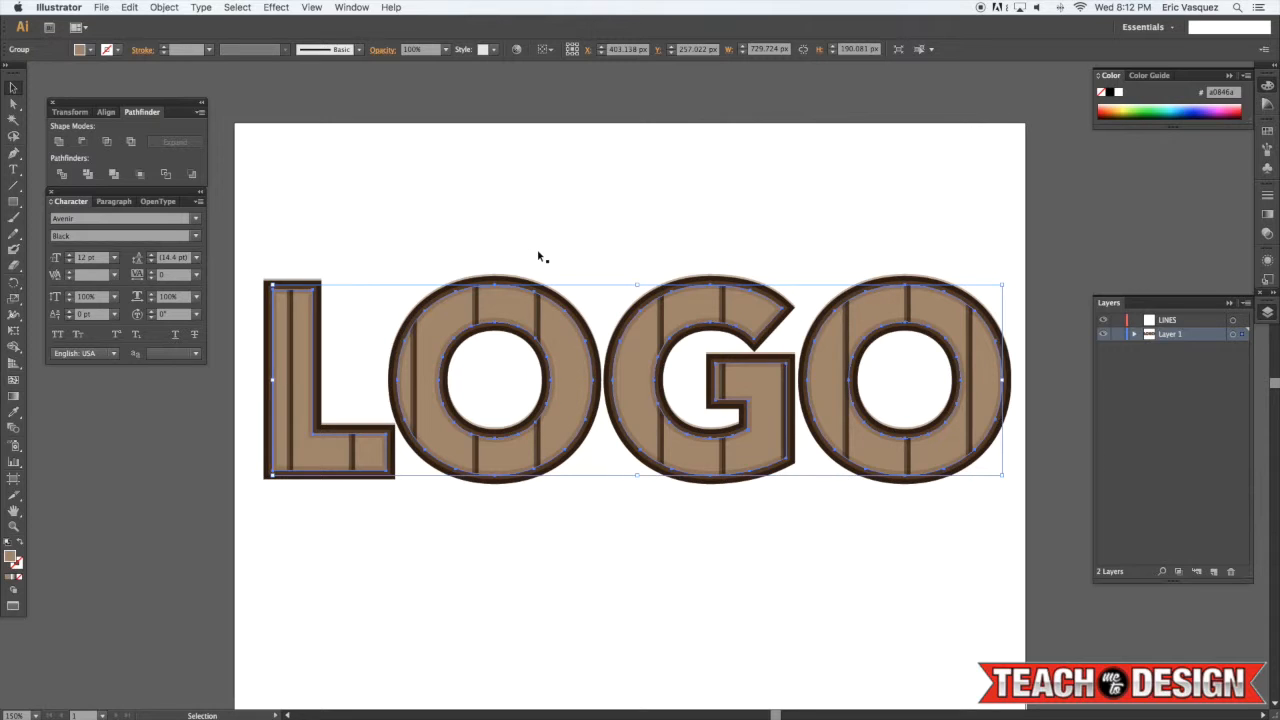
pyautogui.press('super+z')
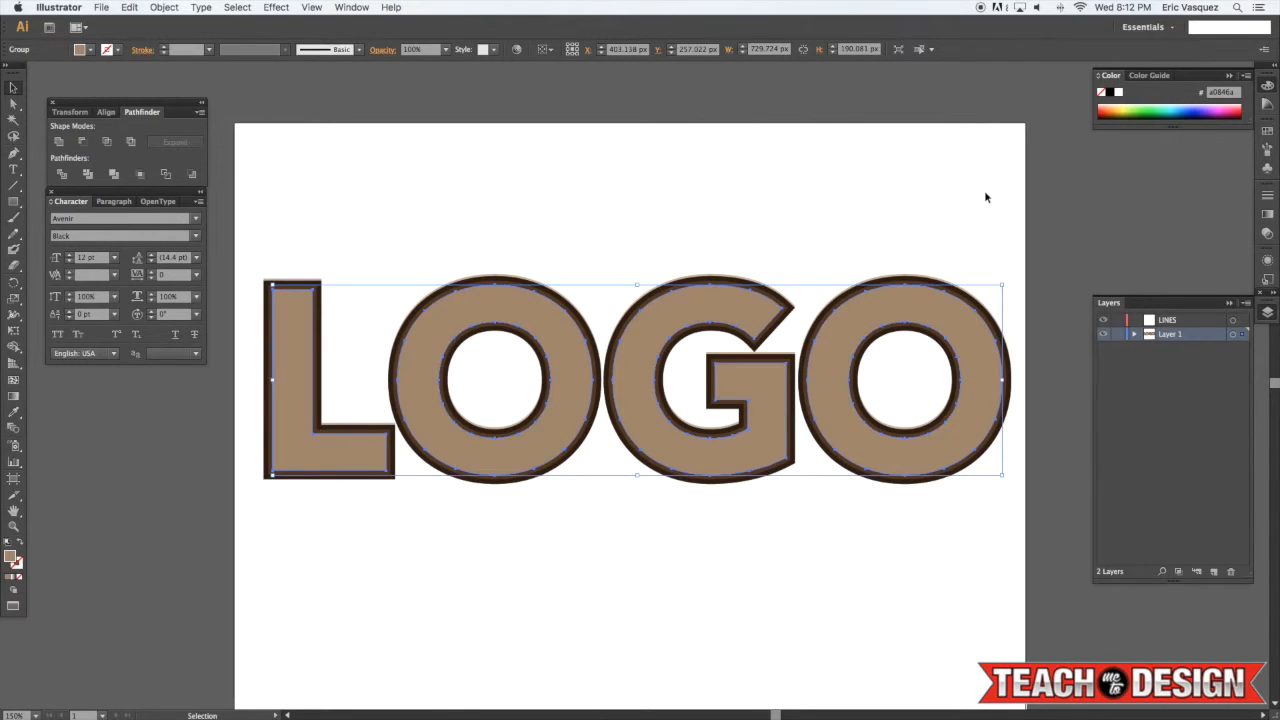
# Fill the lettering group with the wood grain pattern swatch from the Swatches panel, then deselect
pyautogui.click(342, 6)
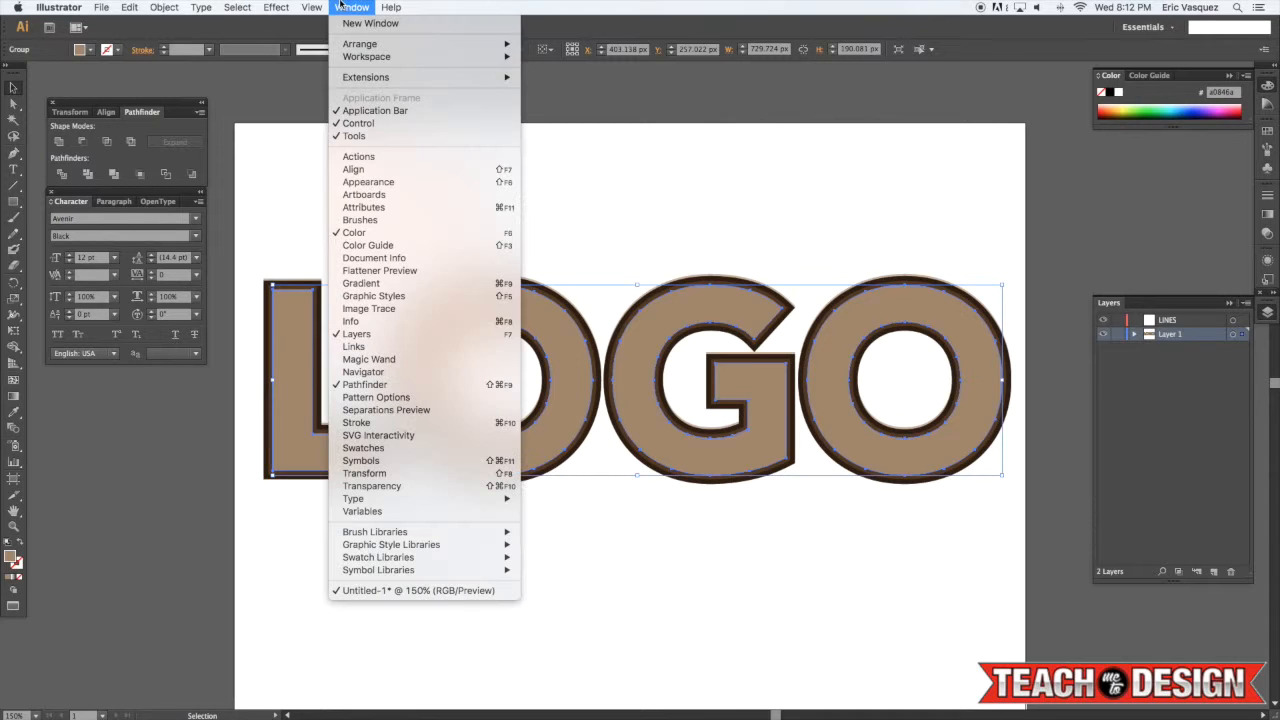
pyautogui.click(420, 448)
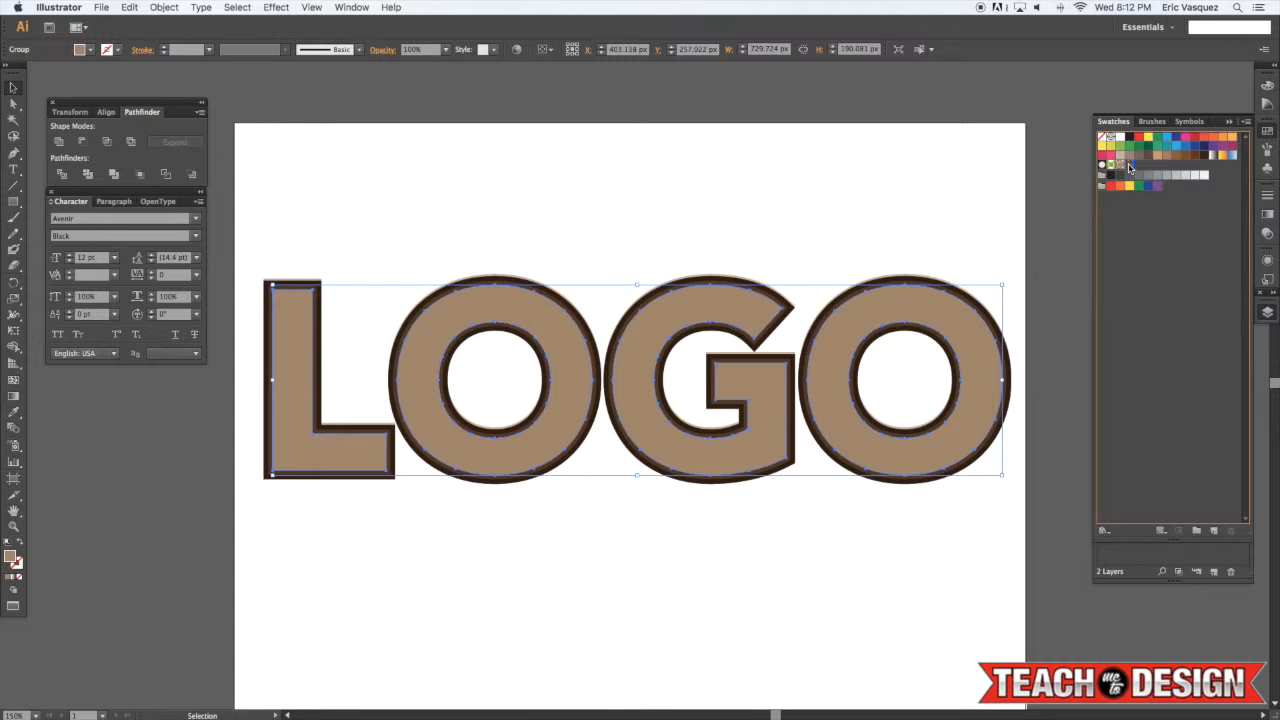
pyautogui.click(1129, 168)
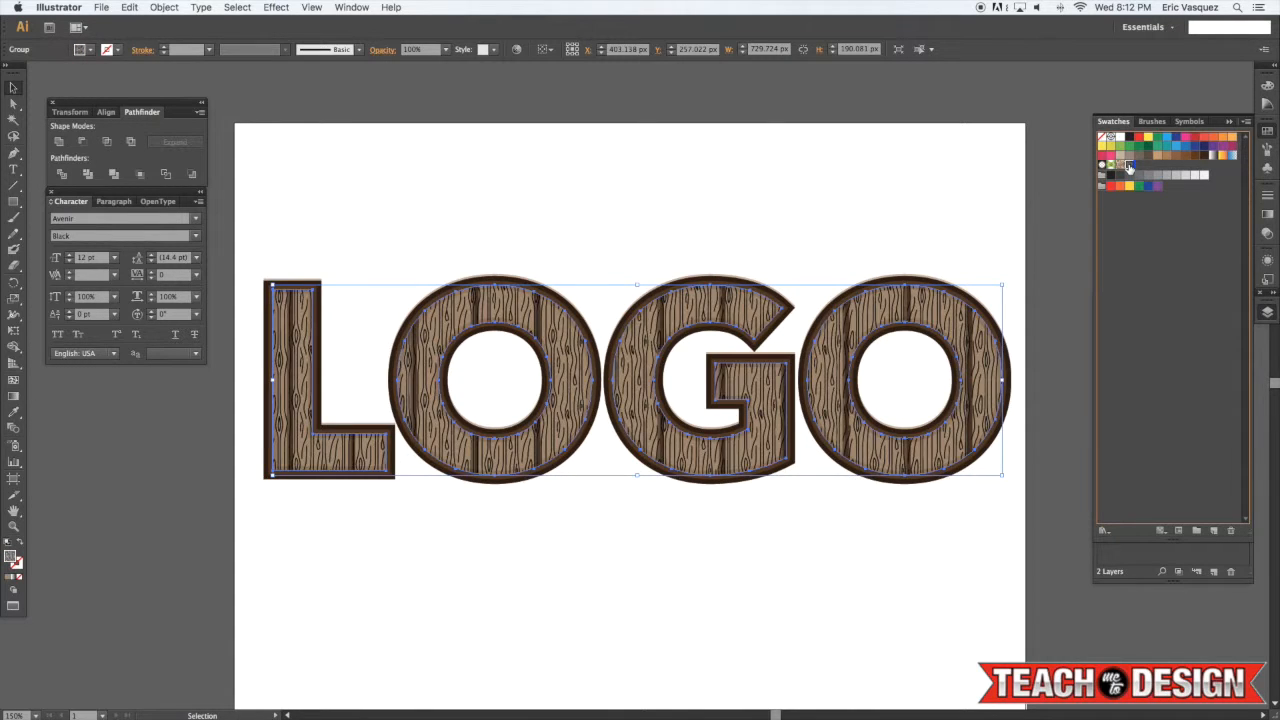
pyautogui.click(776, 156)
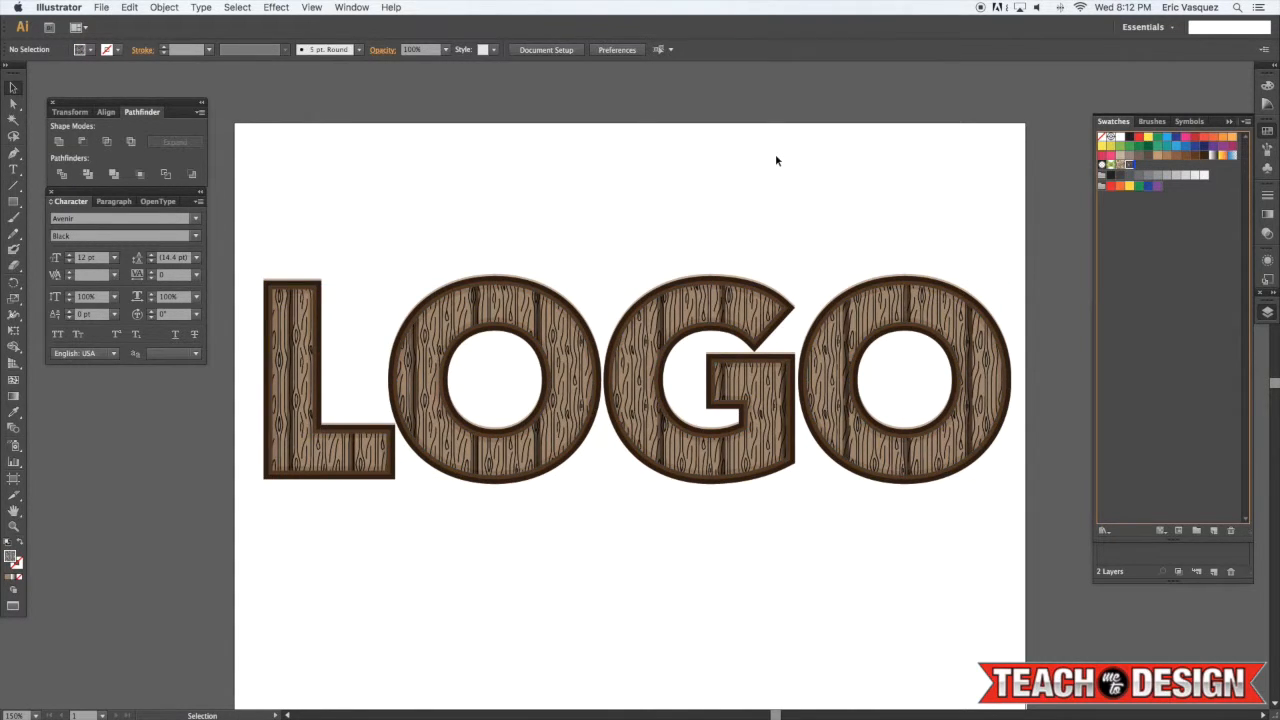
# Set the wood-grain lettering group's blending mode to Soft Light and its opacity to 80%, then deselect
pyautogui.click(924, 299)
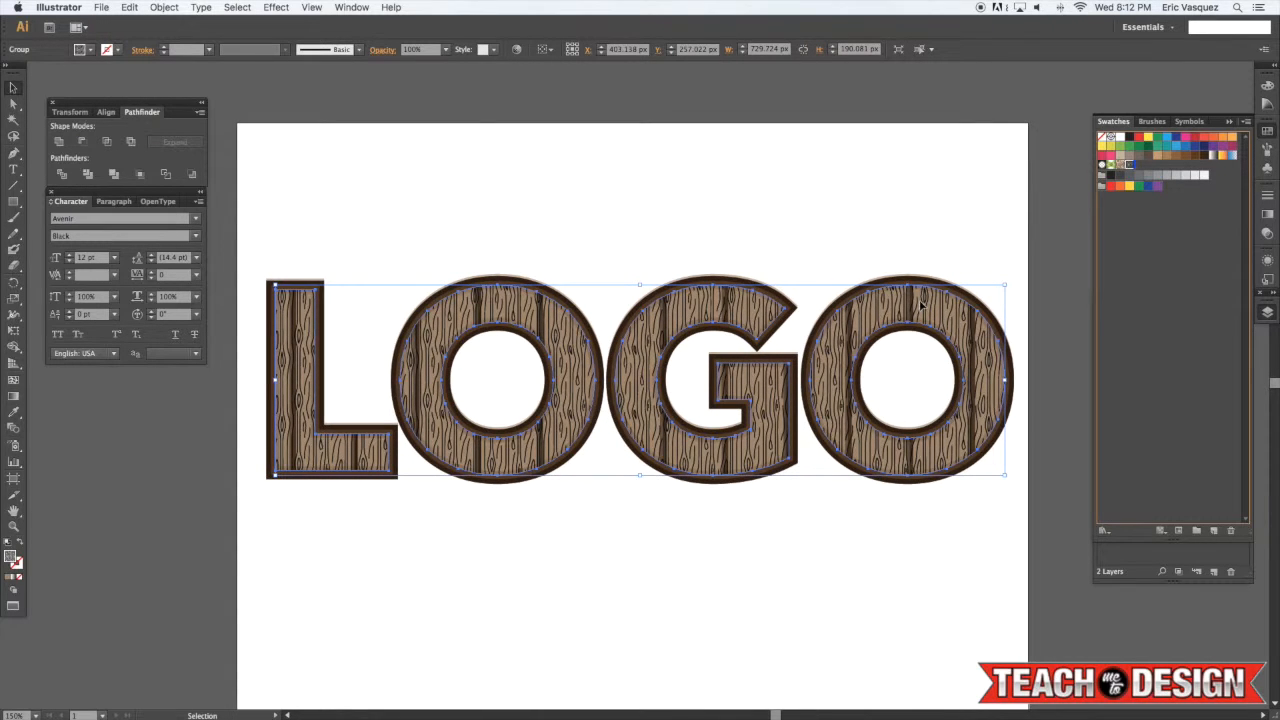
pyautogui.click(1267, 233)
pyautogui.click(1132, 205)
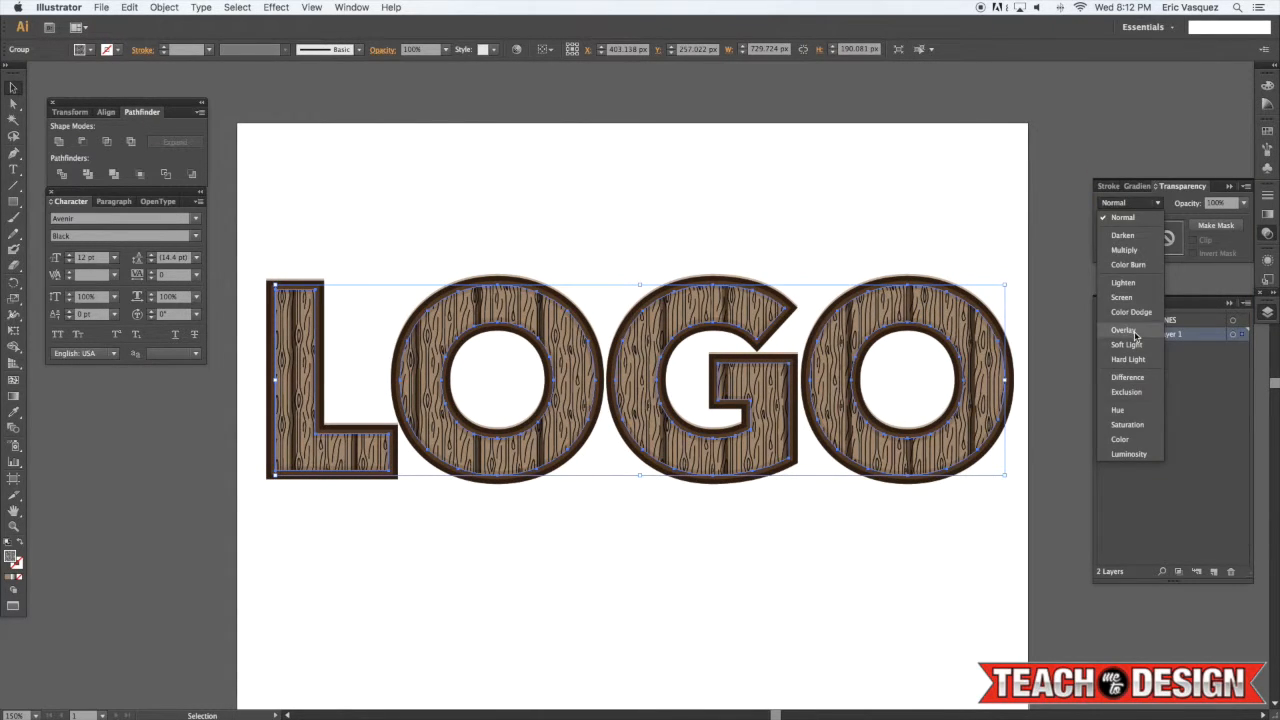
pyautogui.click(1123, 330)
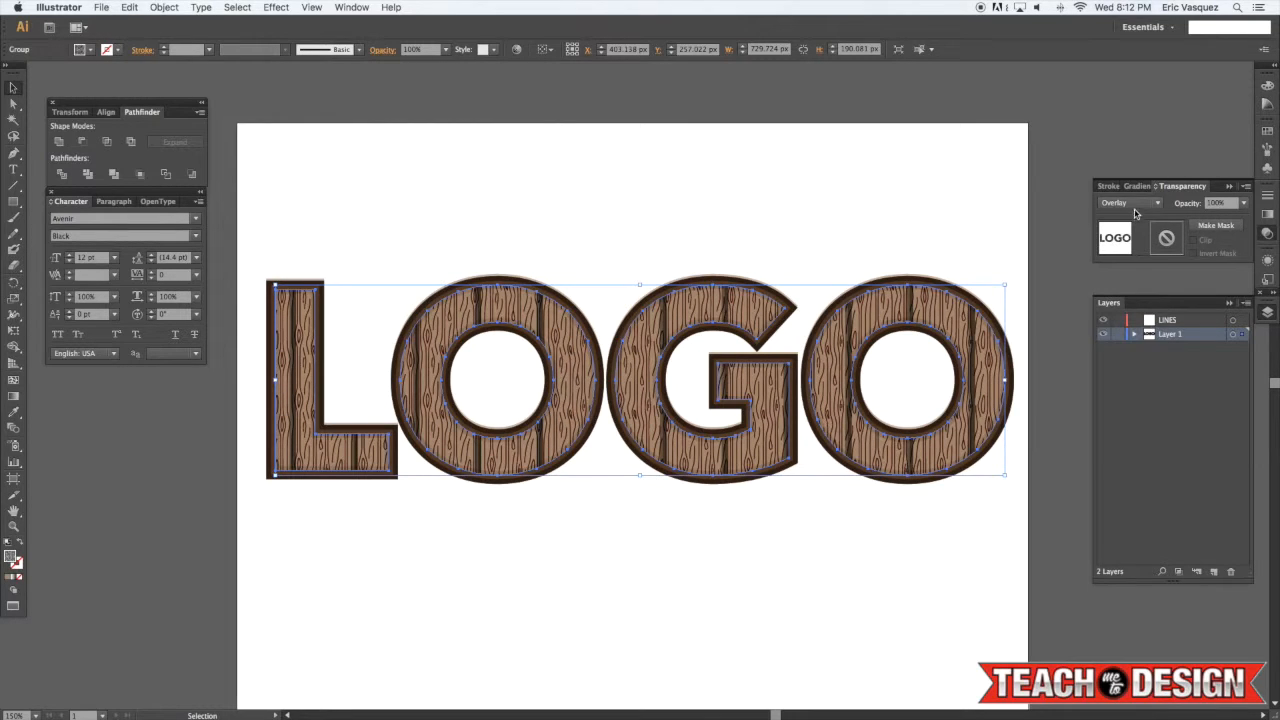
pyautogui.click(1136, 207)
pyautogui.click(1127, 345)
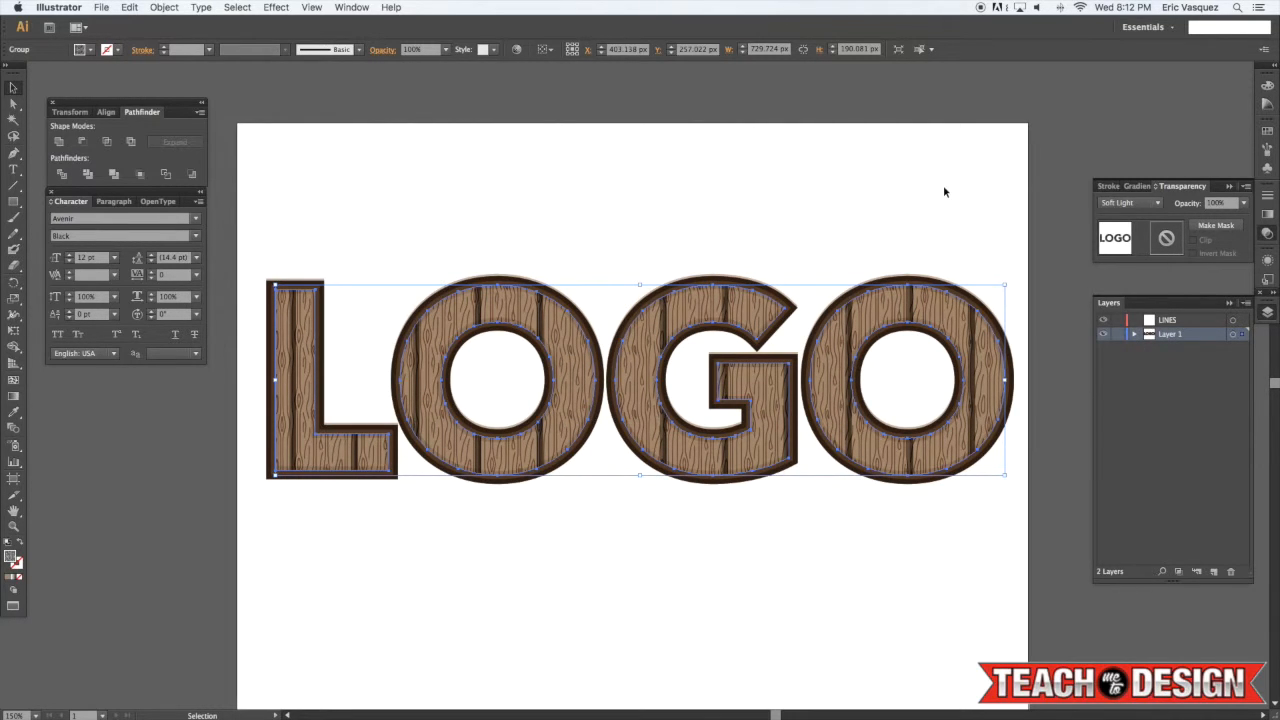
pyautogui.click(1244, 203)
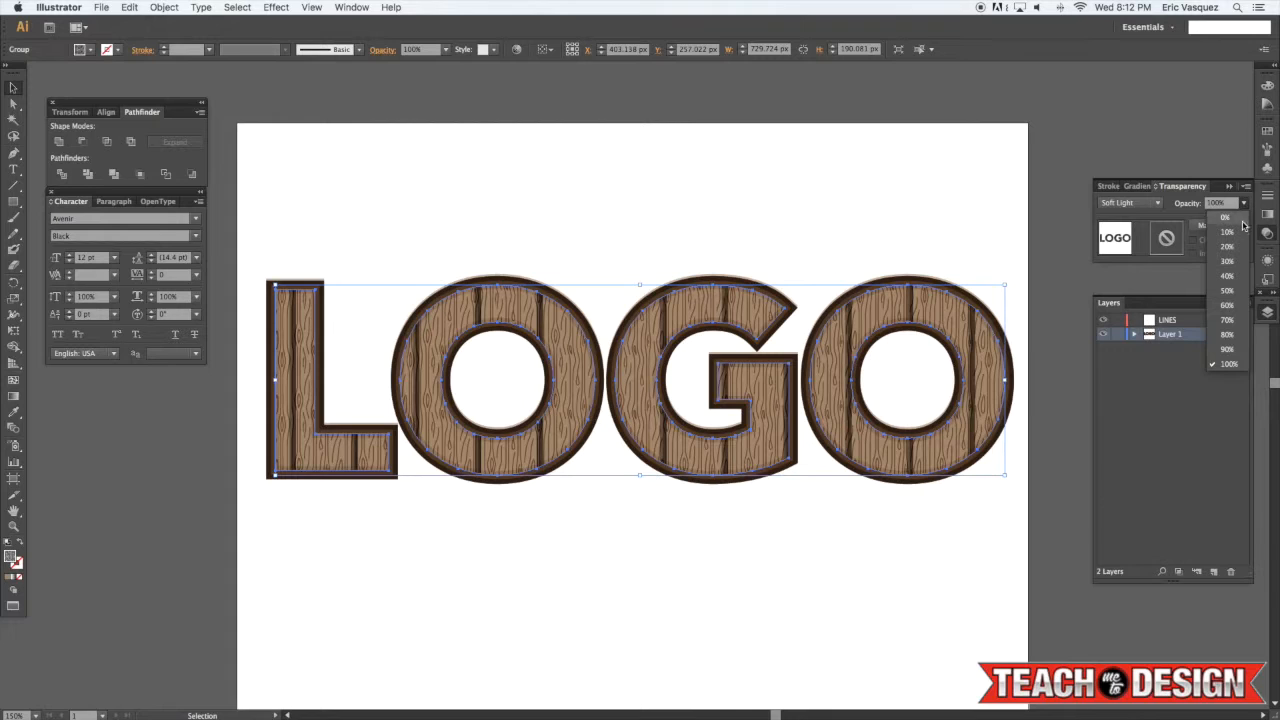
pyautogui.click(1227, 305)
pyautogui.click(1244, 203)
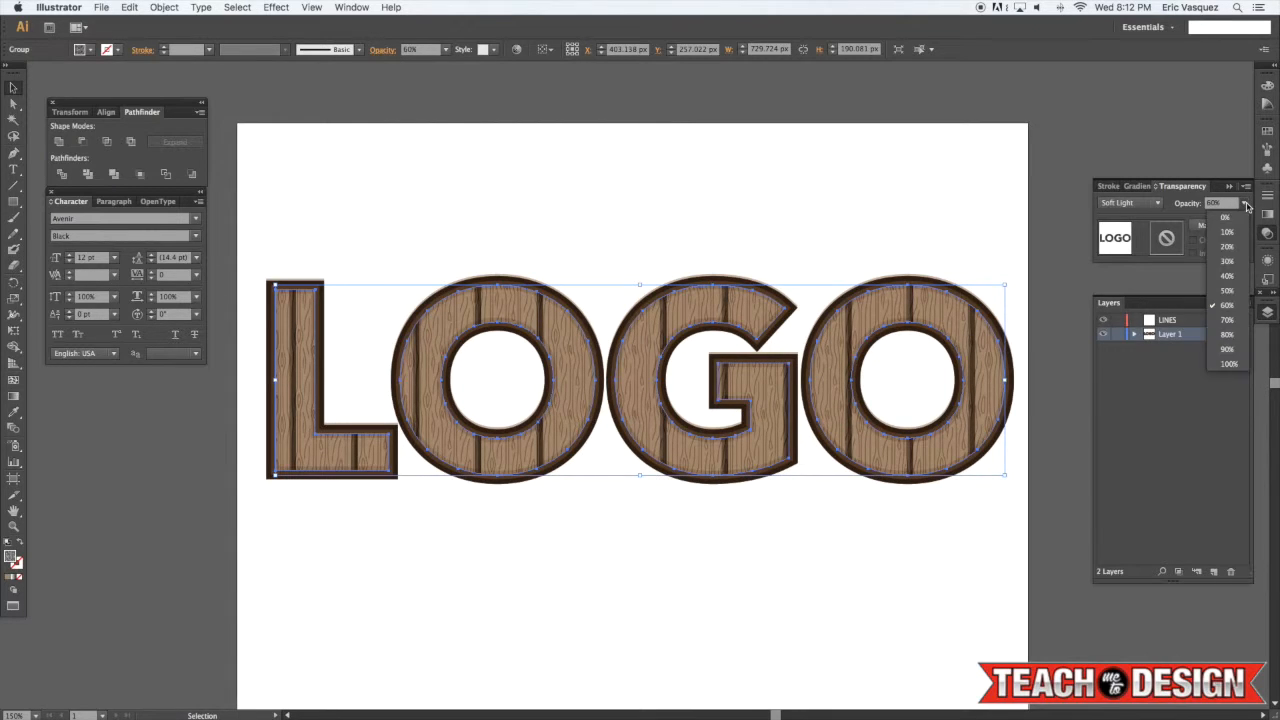
pyautogui.click(1228, 334)
pyautogui.click(928, 214)
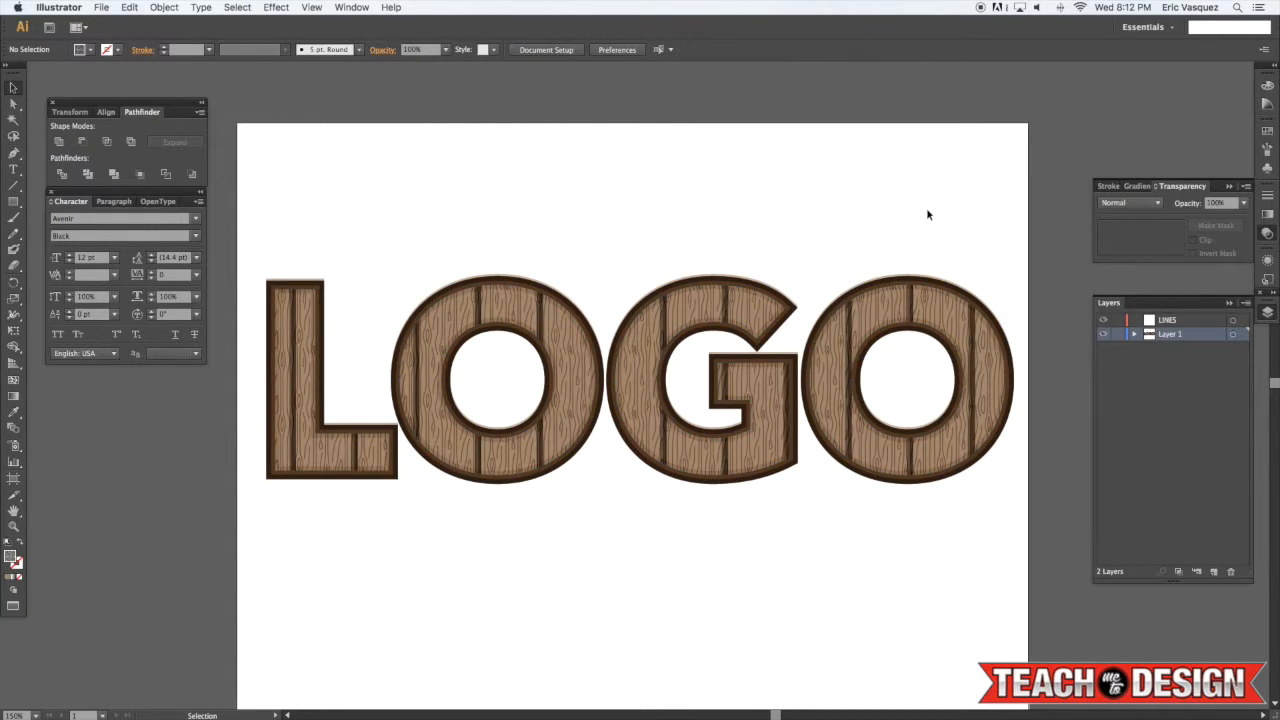
# Change the wood-grain lettering group to Multiply blending at 60% opacity, then deselect
pyautogui.moveTo(786, 208); pyautogui.dragTo(812, 192)
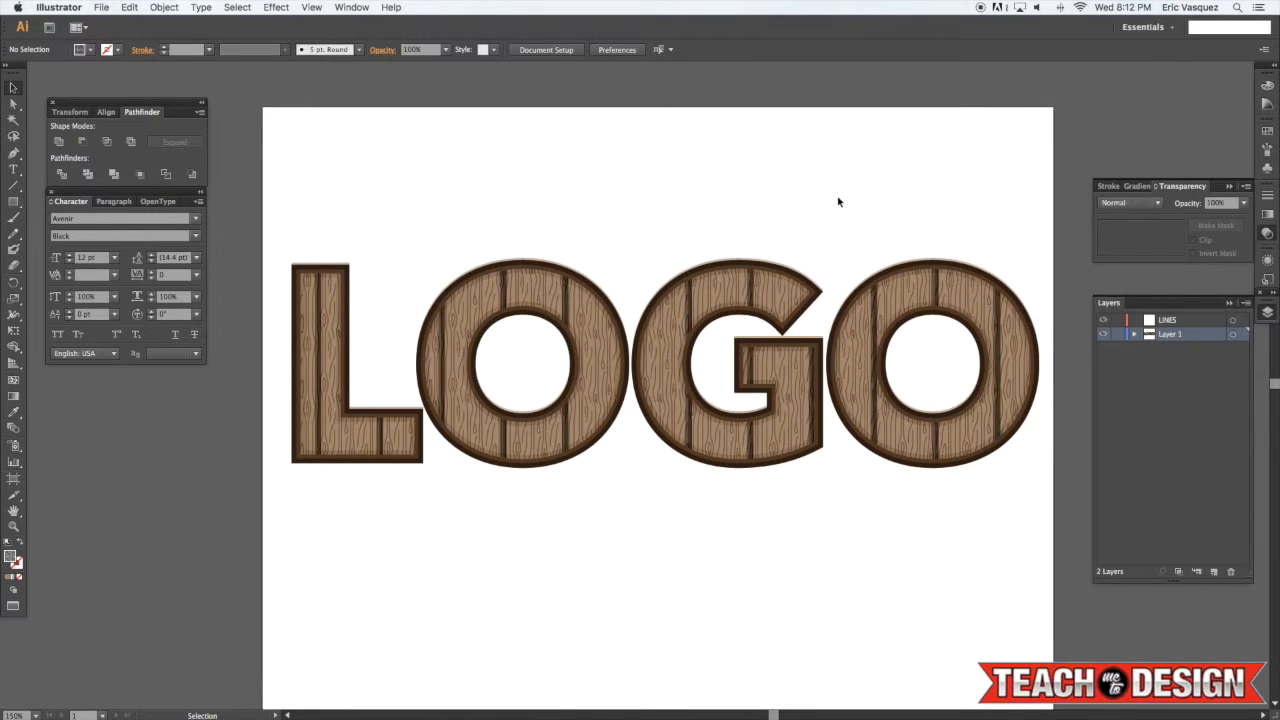
pyautogui.click(983, 290)
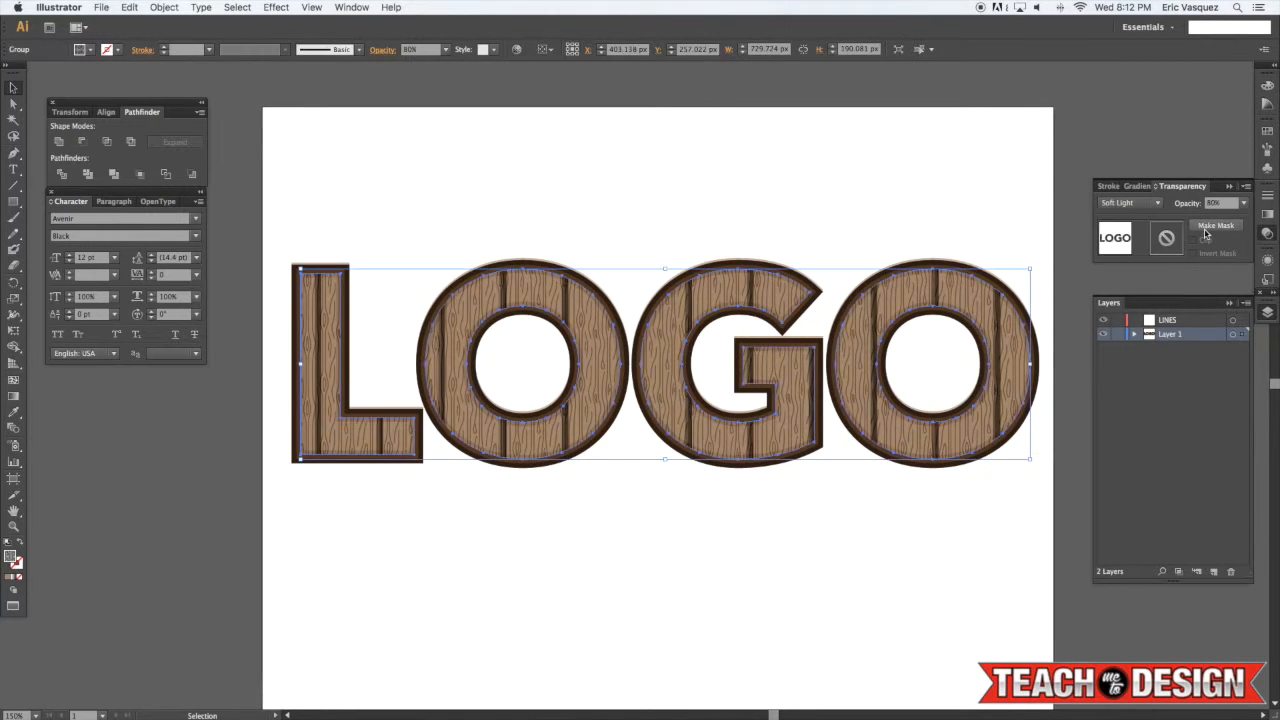
pyautogui.click(1243, 203)
pyautogui.click(1214, 366)
pyautogui.click(1140, 203)
pyautogui.click(1145, 232)
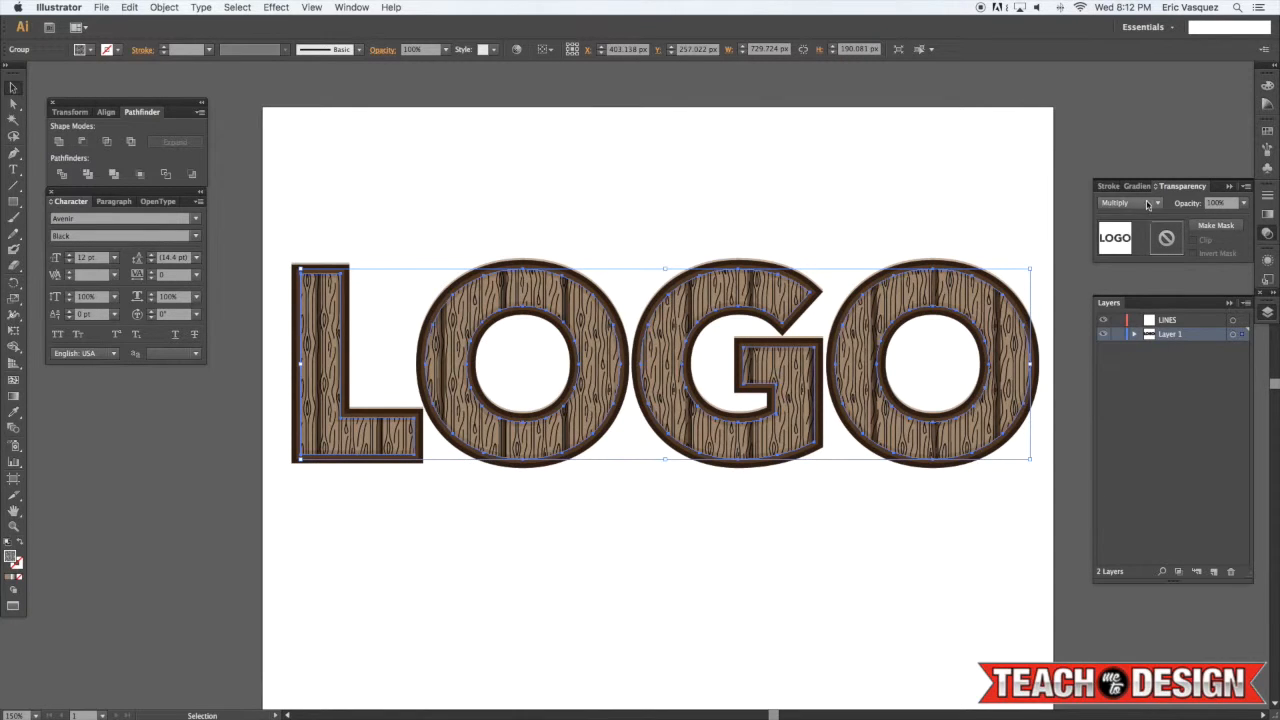
pyautogui.click(1243, 203)
pyautogui.click(1214, 300)
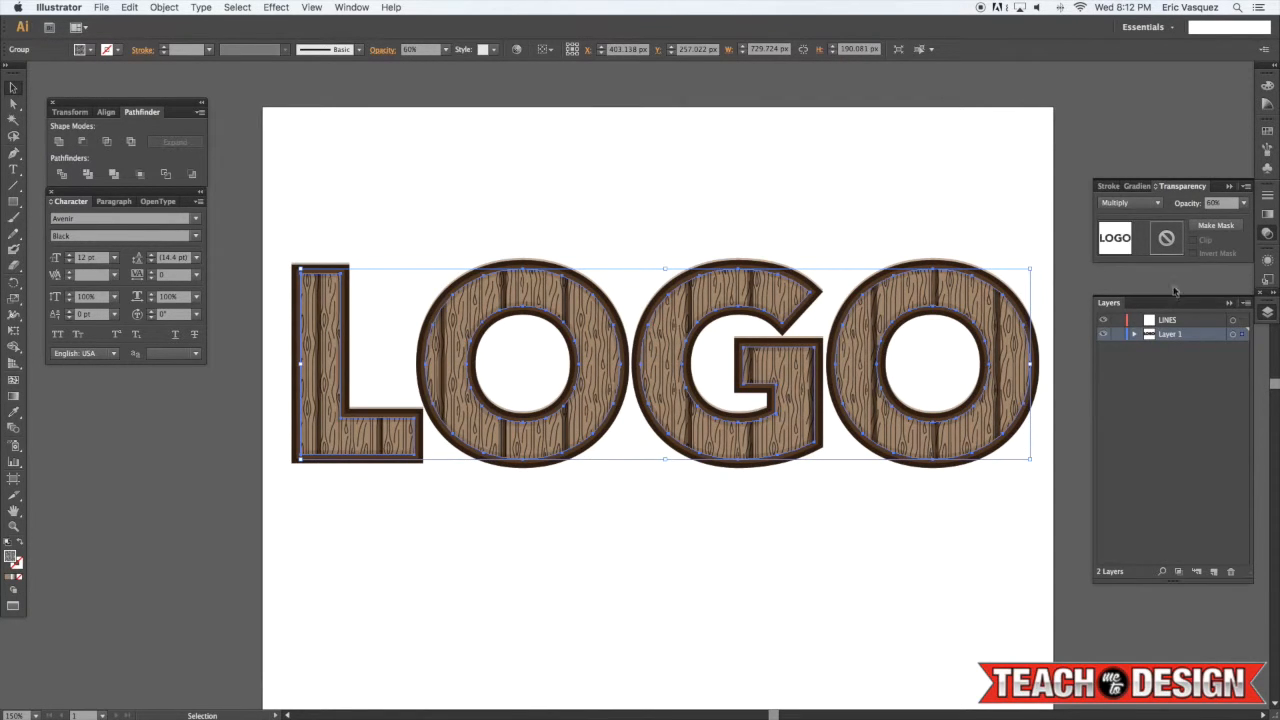
pyautogui.click(929, 195)
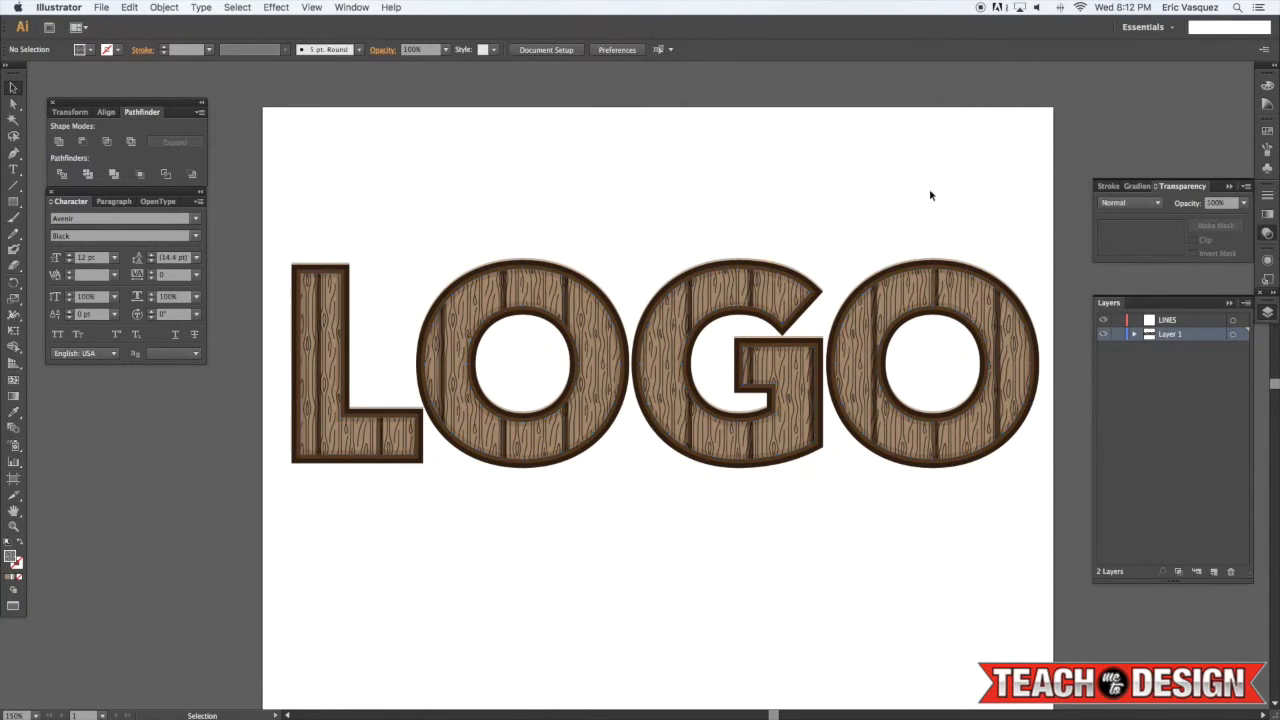
# Set the wood-grain lettering group's blending mode to Soft Light and its opacity to 100%, then deselect
pyautogui.click(911, 290)
pyautogui.click(1130, 203)
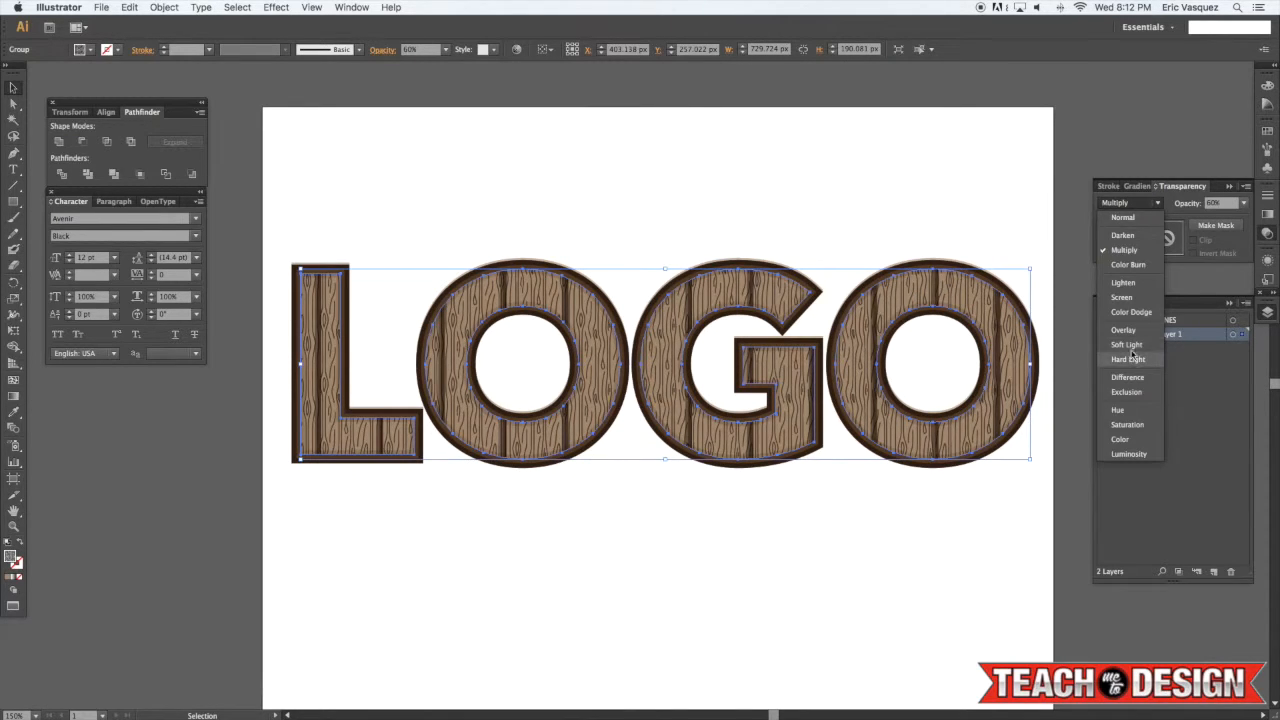
pyautogui.click(1126, 344)
pyautogui.click(1243, 205)
pyautogui.click(1226, 366)
pyautogui.click(1021, 235)
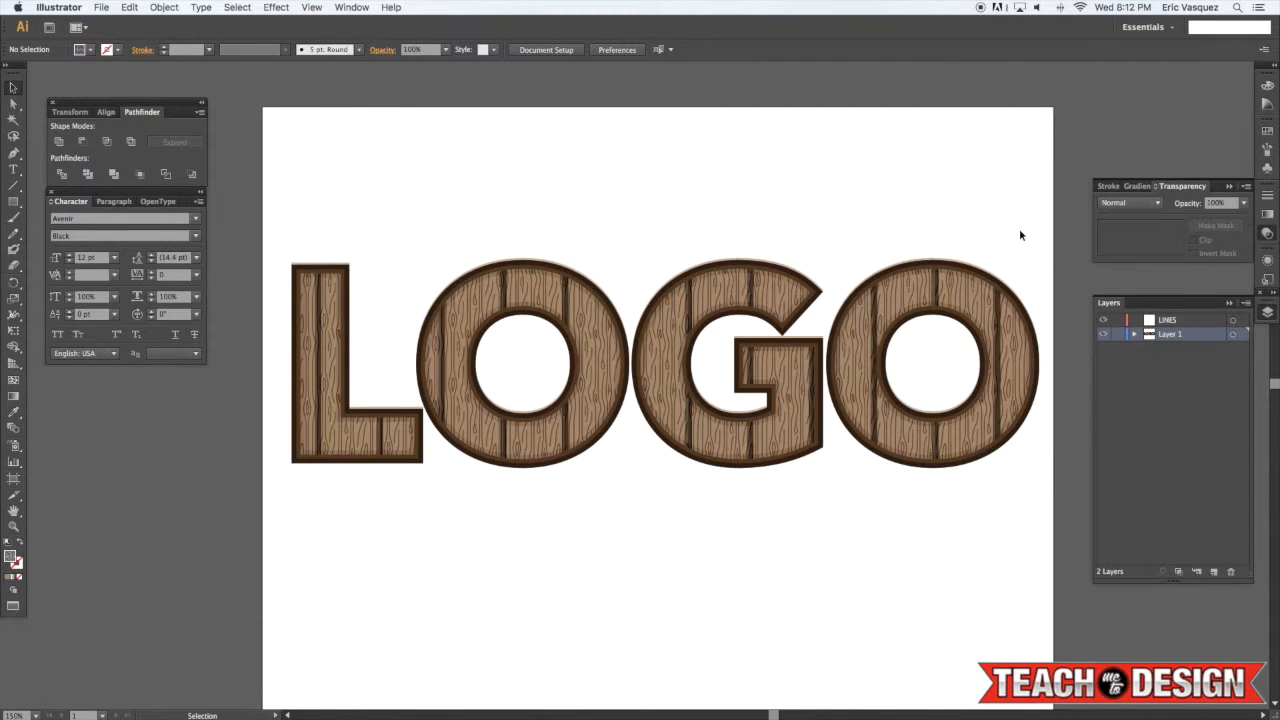
# Zoom in and examine the masked plank-lines group over the wood-grain lettering, then deselect
pyautogui.click(766, 291)
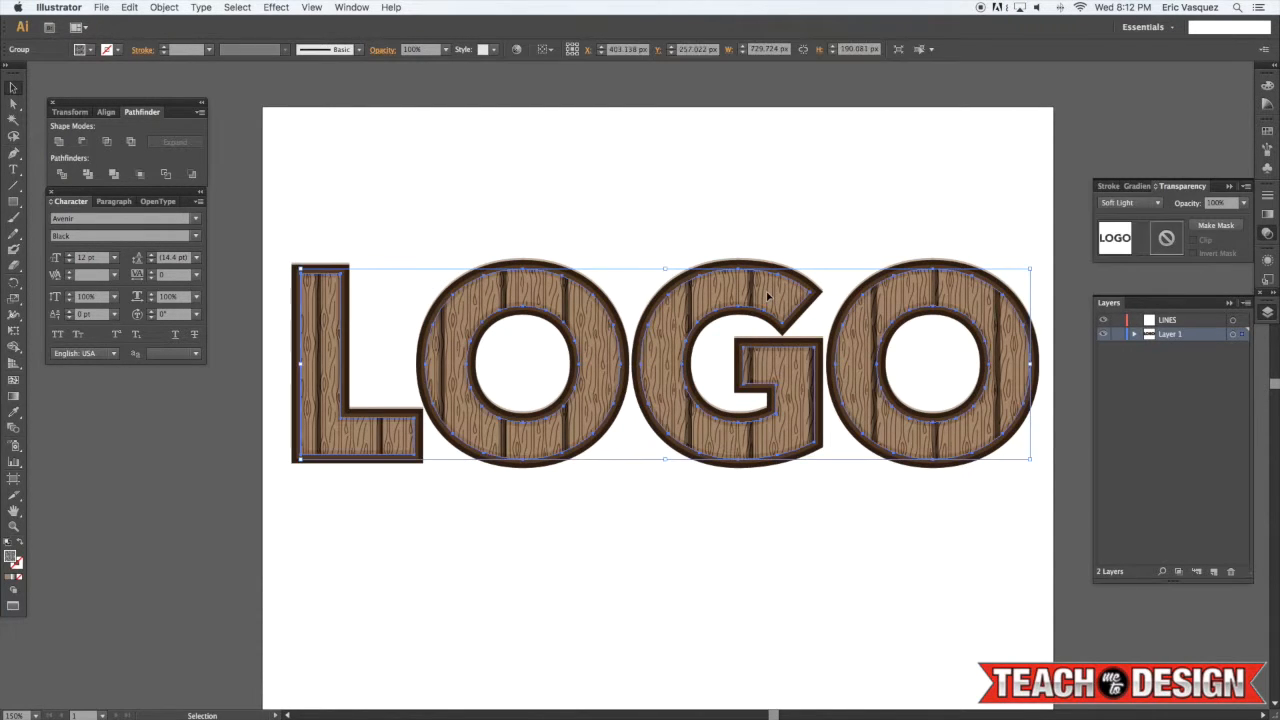
pyautogui.press('super+equal')
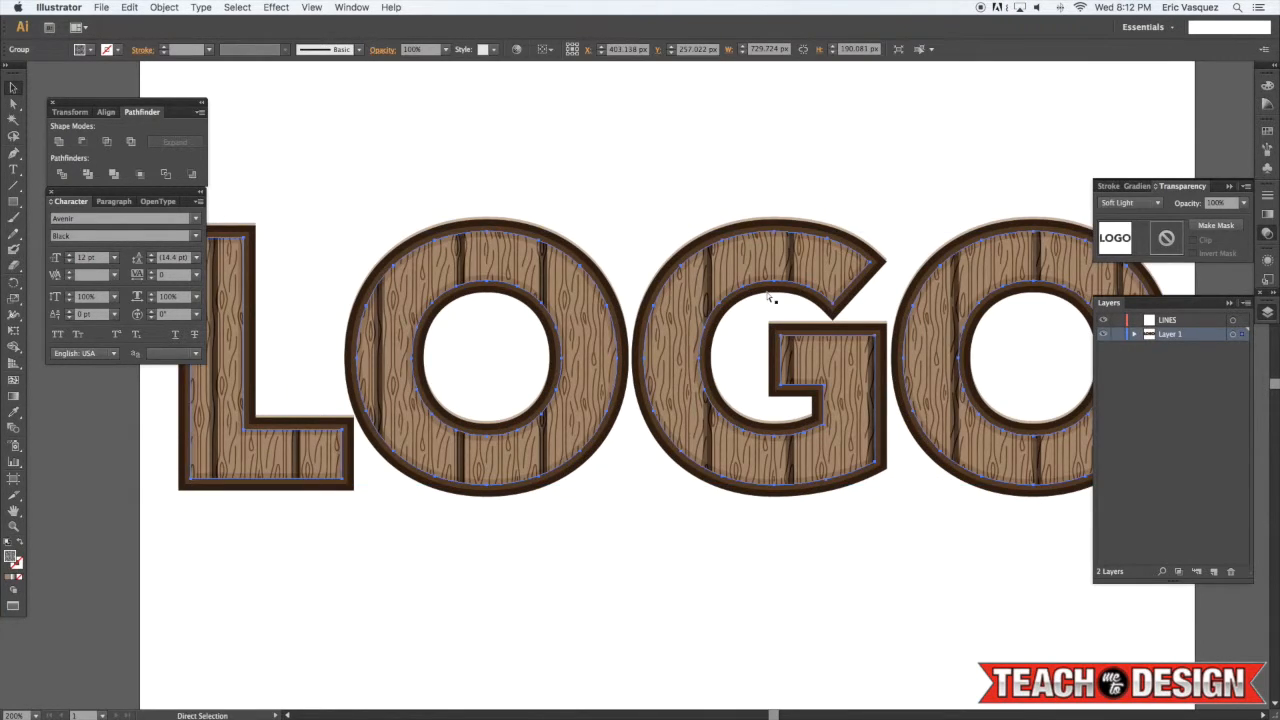
pyautogui.hscroll(1, 768, 296)
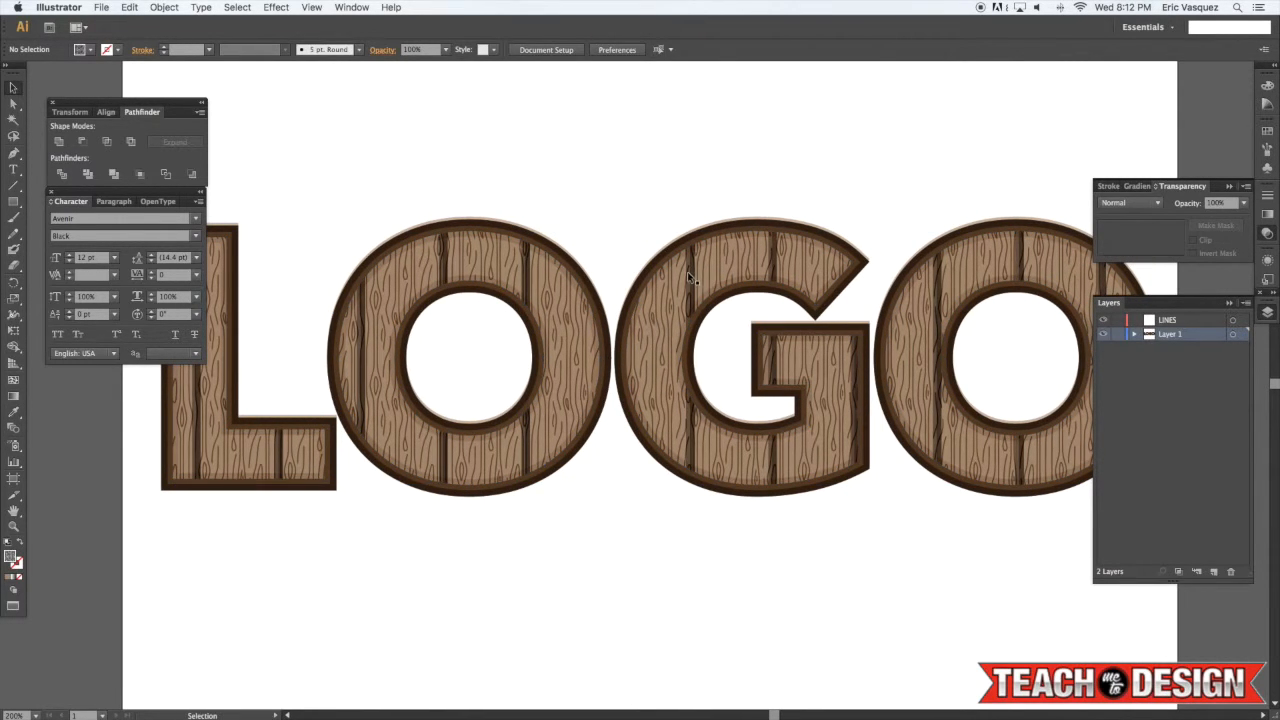
pyautogui.click(689, 272)
pyautogui.hscroll(-1, 690, 273)
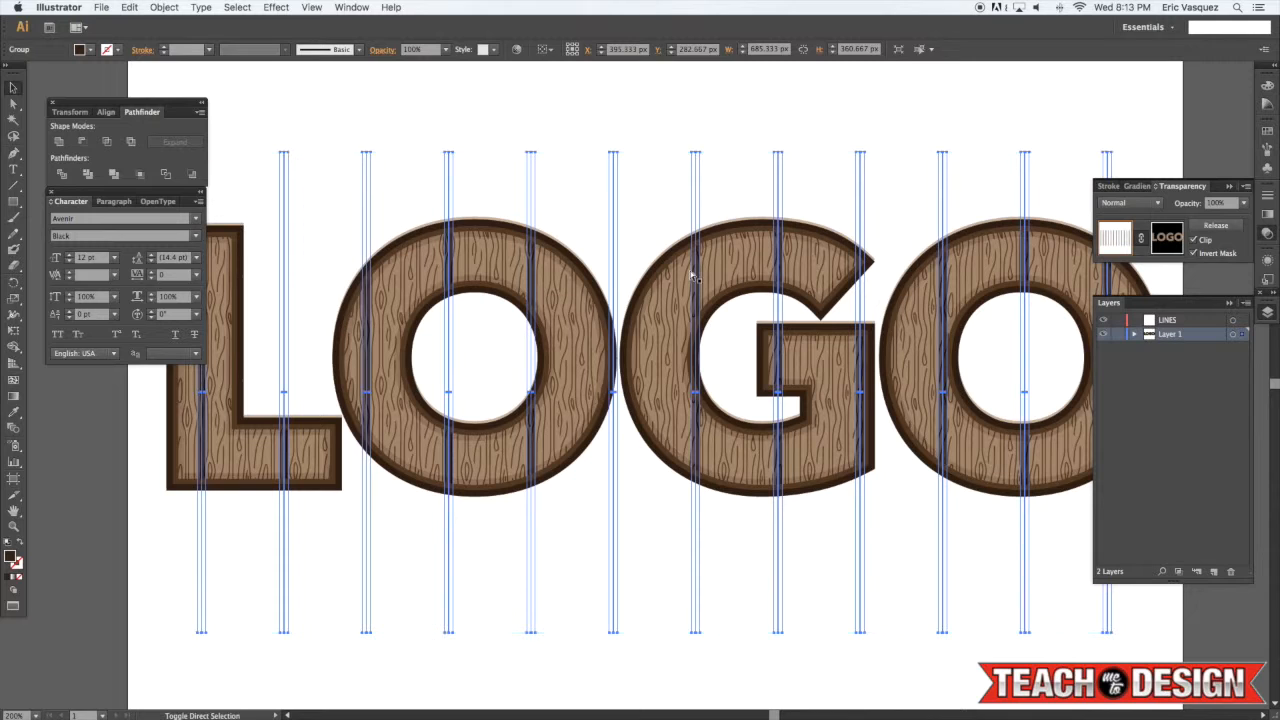
pyautogui.click(697, 163)
pyautogui.click(697, 163)
pyautogui.click(649, 121)
pyautogui.moveTo(605, 190); pyautogui.dragTo(759, 173)
pyautogui.click(612, 244)
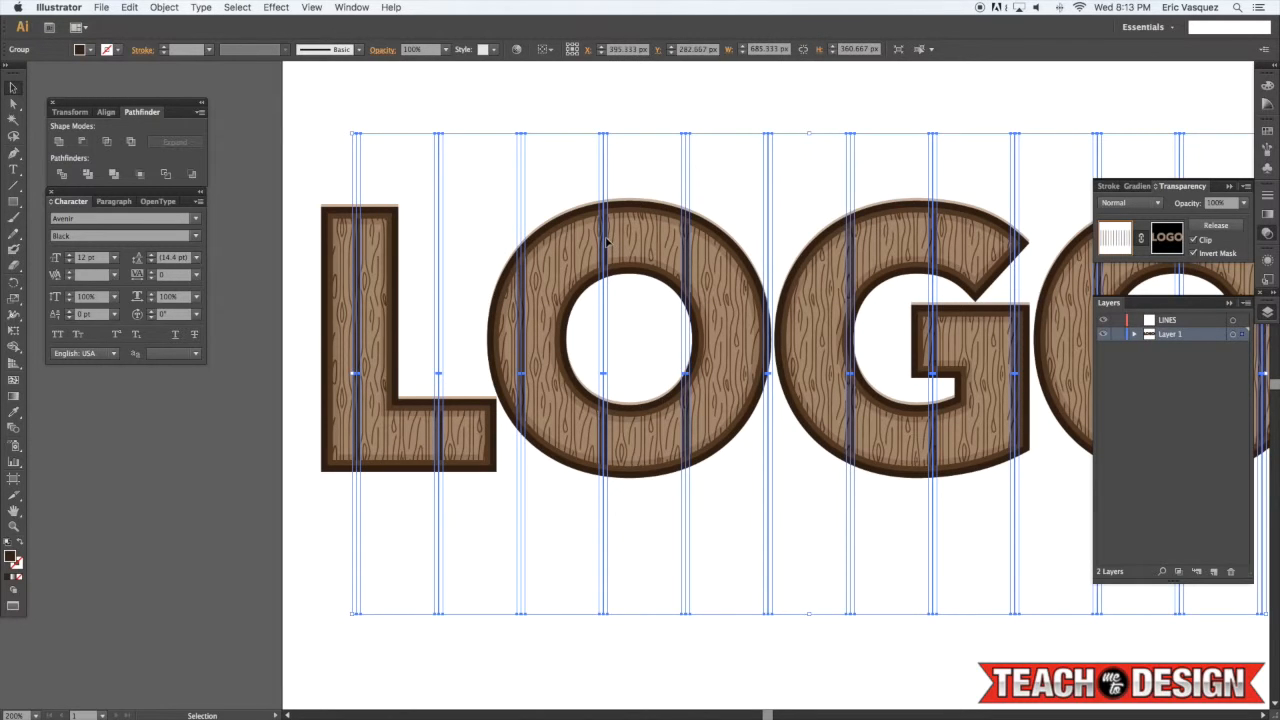
pyautogui.click(686, 96)
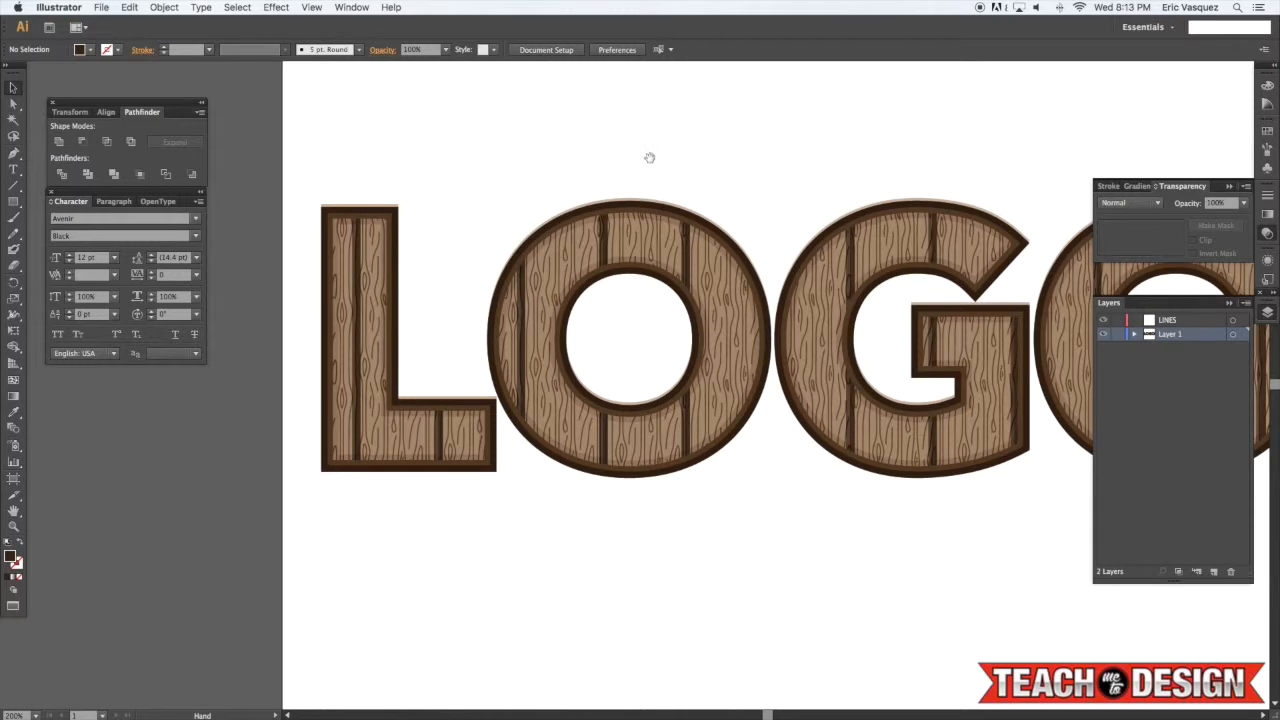
pyautogui.moveTo(649, 158); pyautogui.dragTo(627, 158)
pyautogui.click(623, 202)
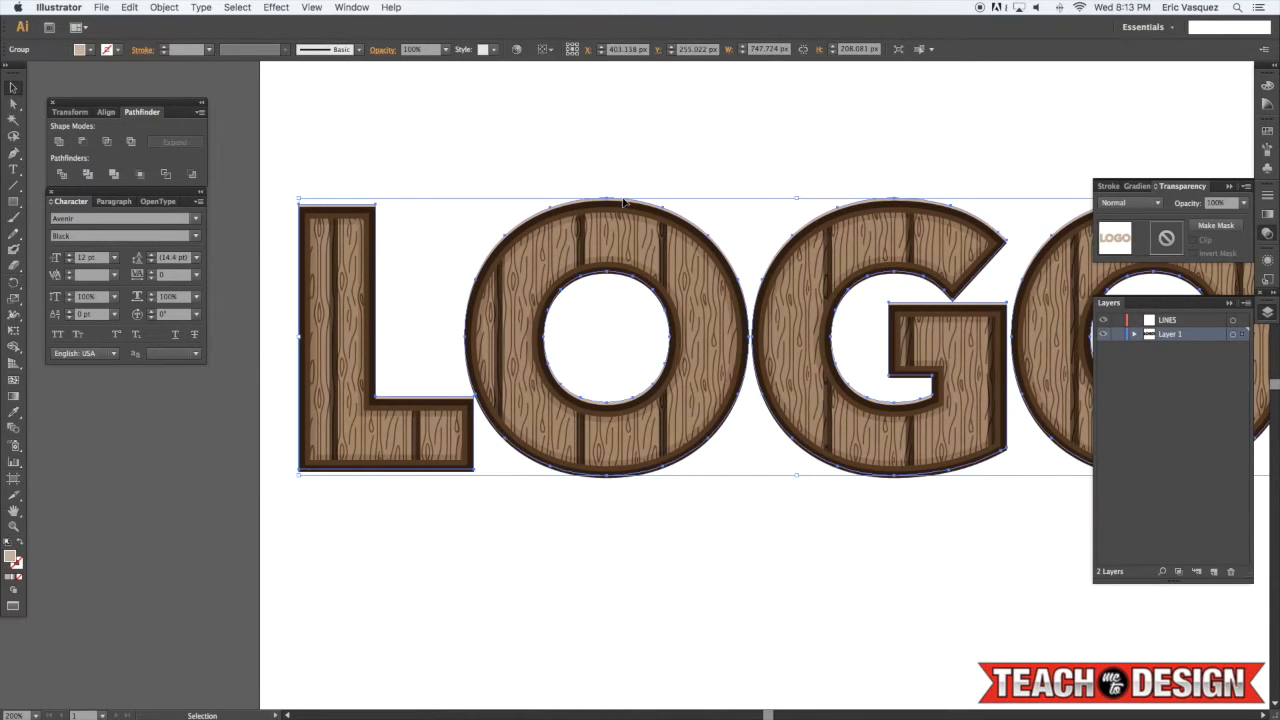
pyautogui.press('super+shift+a')
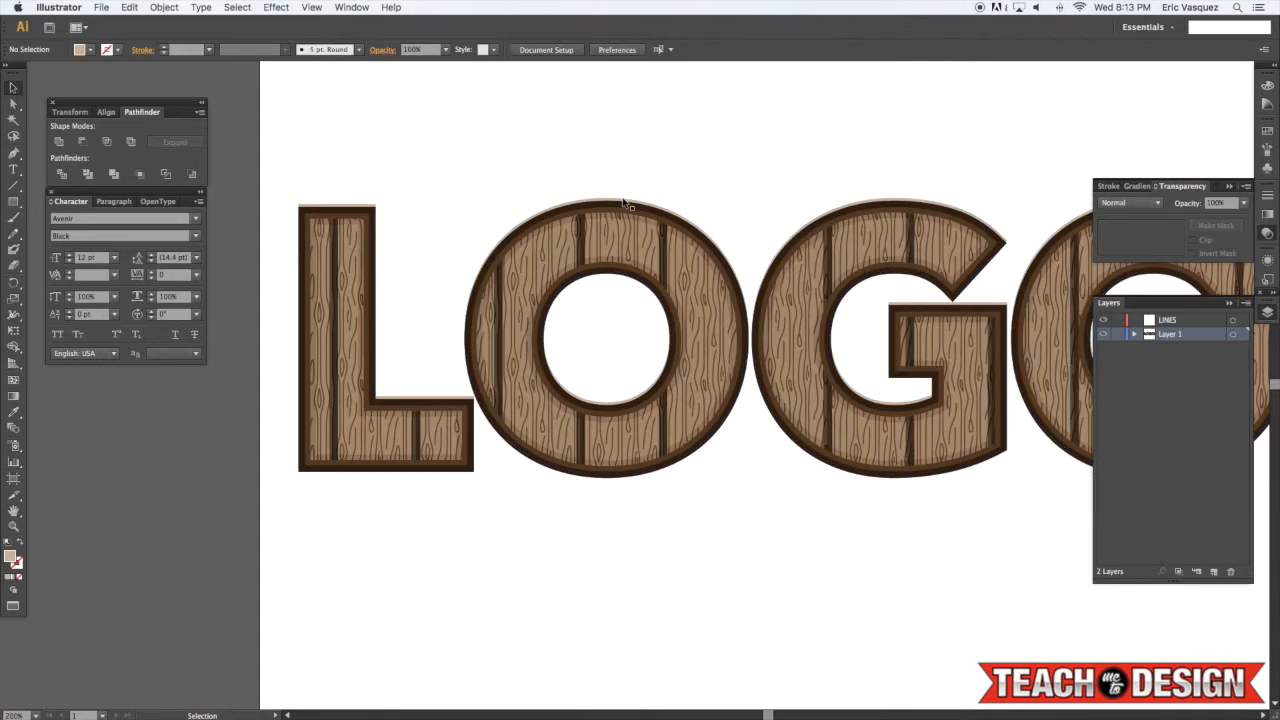
pyautogui.press('super+minus')
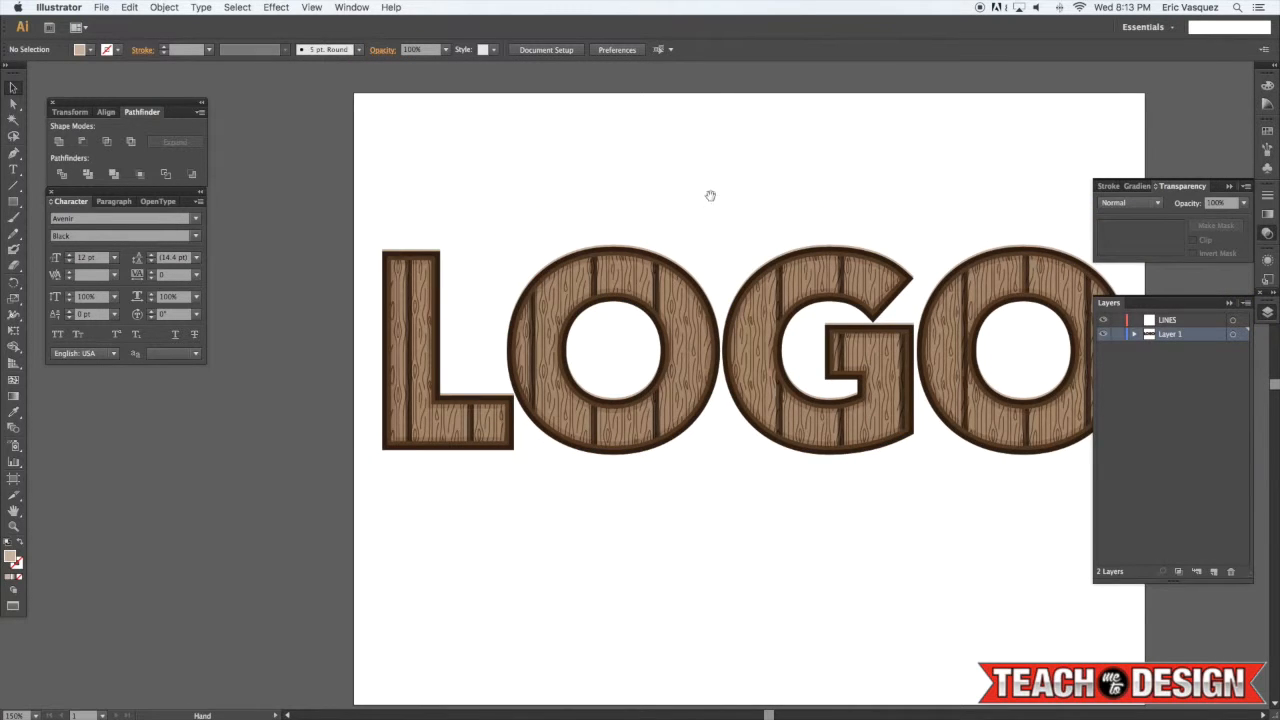
pyautogui.moveTo(689, 191); pyautogui.dragTo(634, 194)
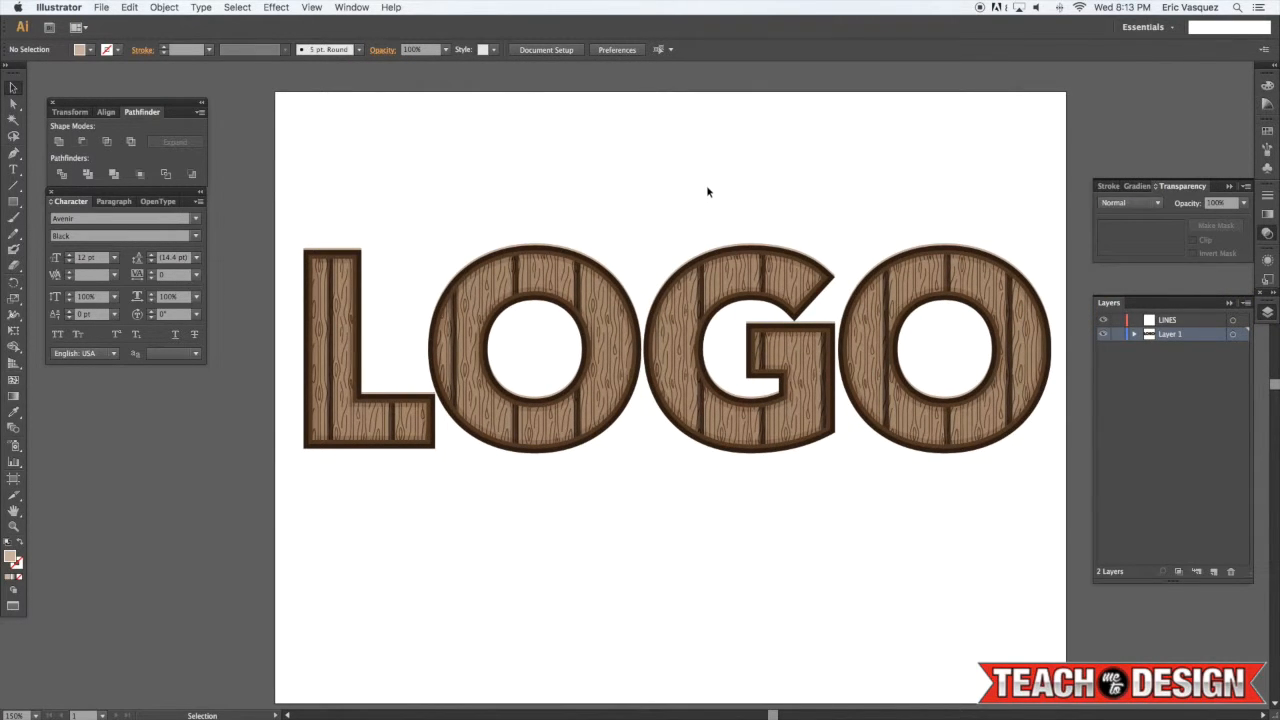
pyautogui.click(838, 436)
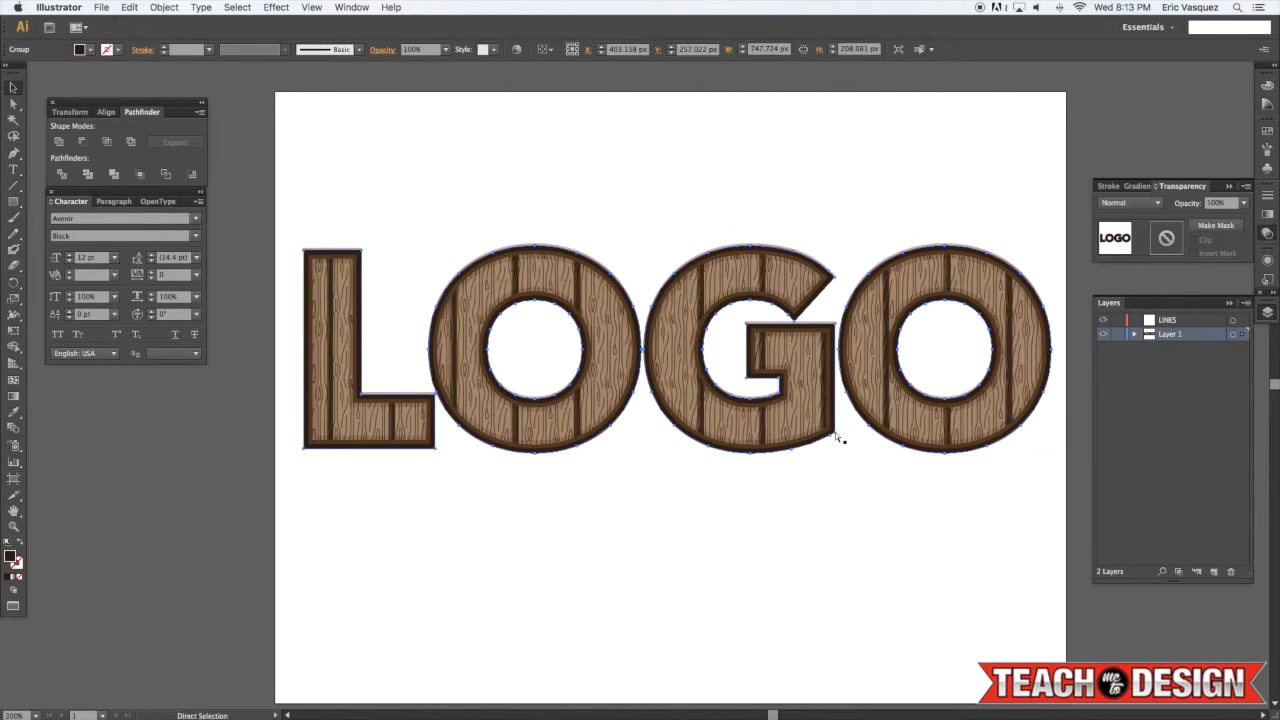
pyautogui.press('super+equal')
pyautogui.press('i')
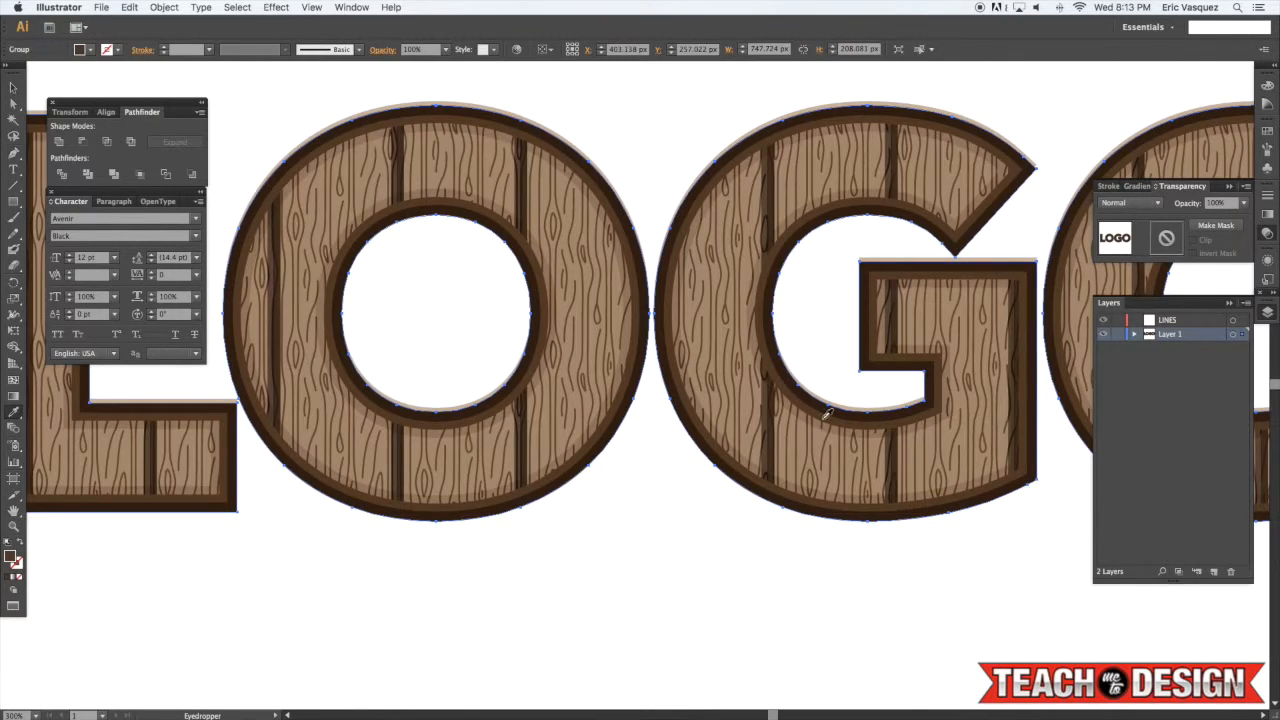
pyautogui.click(829, 412)
pyautogui.moveTo(820, 421); pyautogui.dragTo(831, 405)
pyautogui.press('v')
pyautogui.press('super+minus')
pyautogui.press('super+shift+a')
pyautogui.press('v')
pyautogui.moveTo(739, 540); pyautogui.dragTo(772, 513)
pyautogui.press('super+f')
pyautogui.press('super+shift+a')
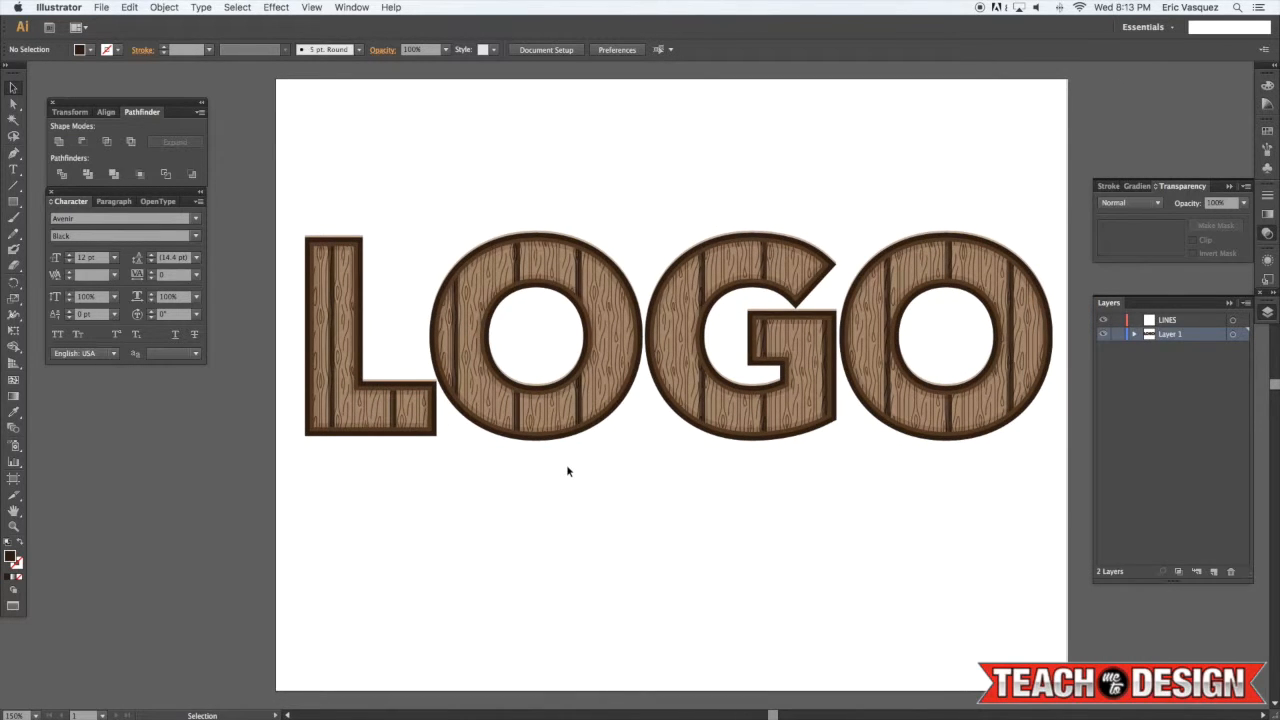
pyautogui.click(421, 441)
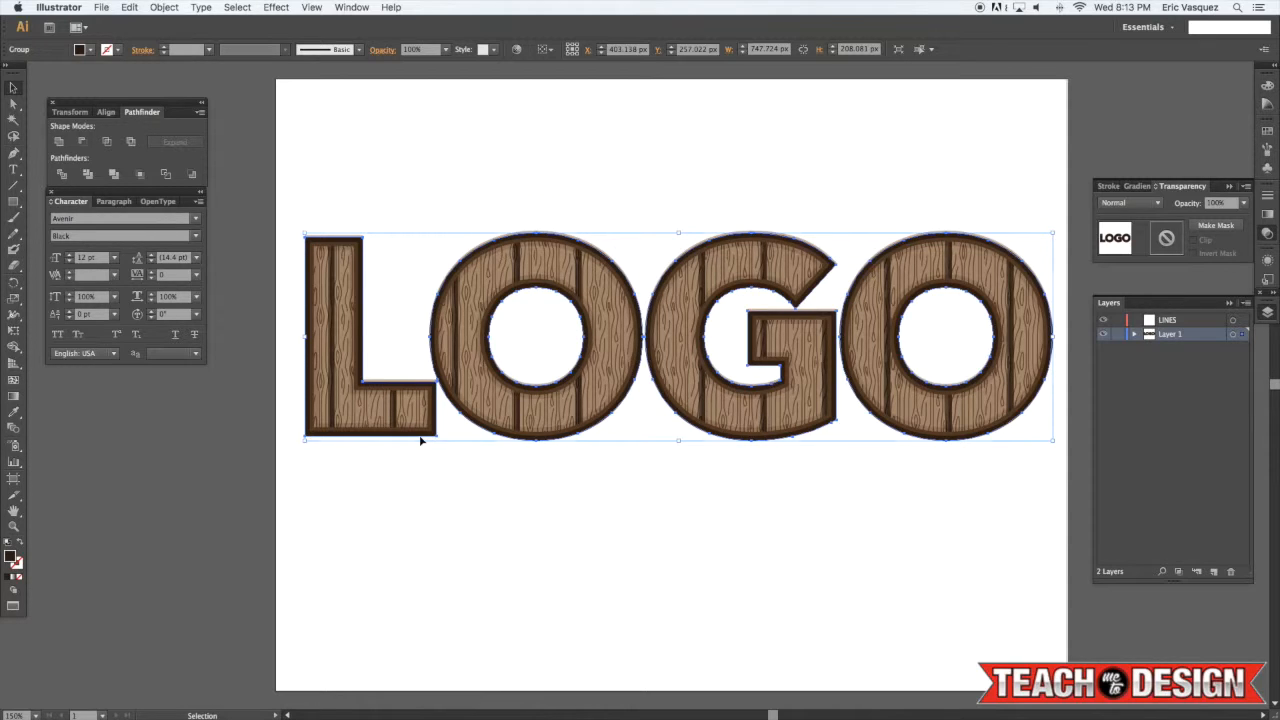
pyautogui.press('a')
pyautogui.press('super+shift+b')
pyautogui.click(440, 526)
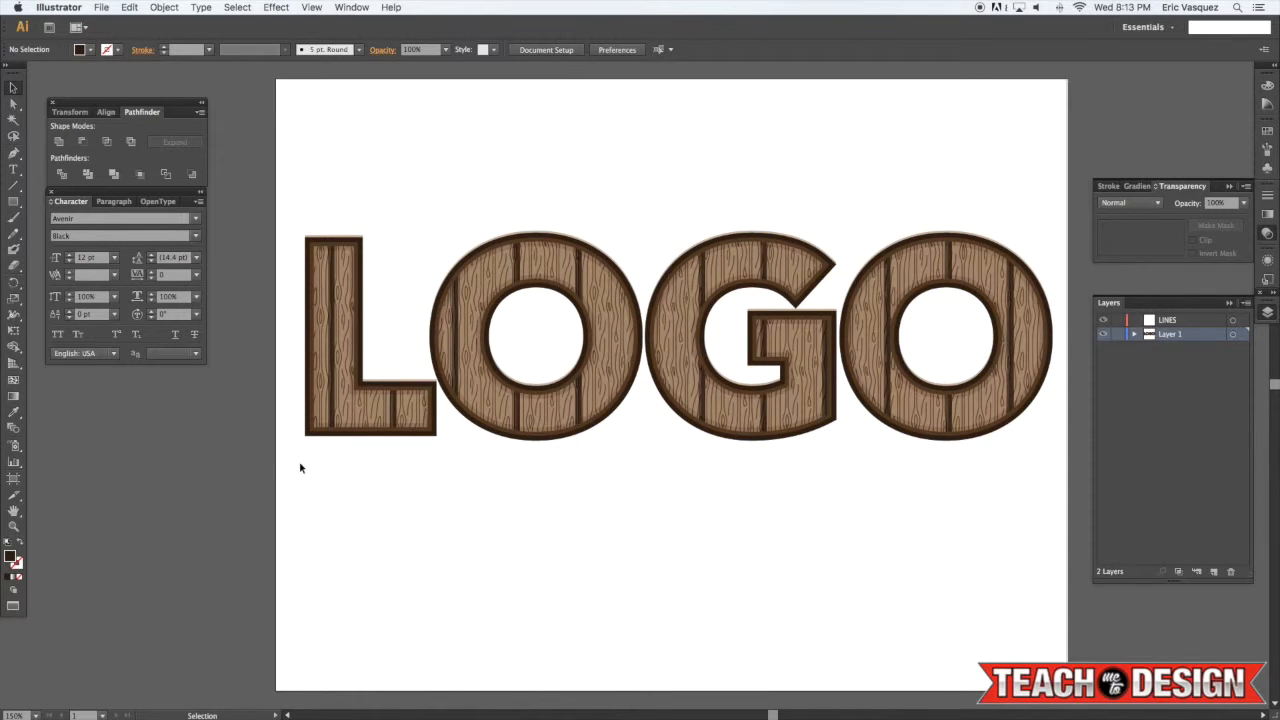
# Paste a dark copy of the LOGO lettering in front and send it to the back
pyautogui.press('super+a')
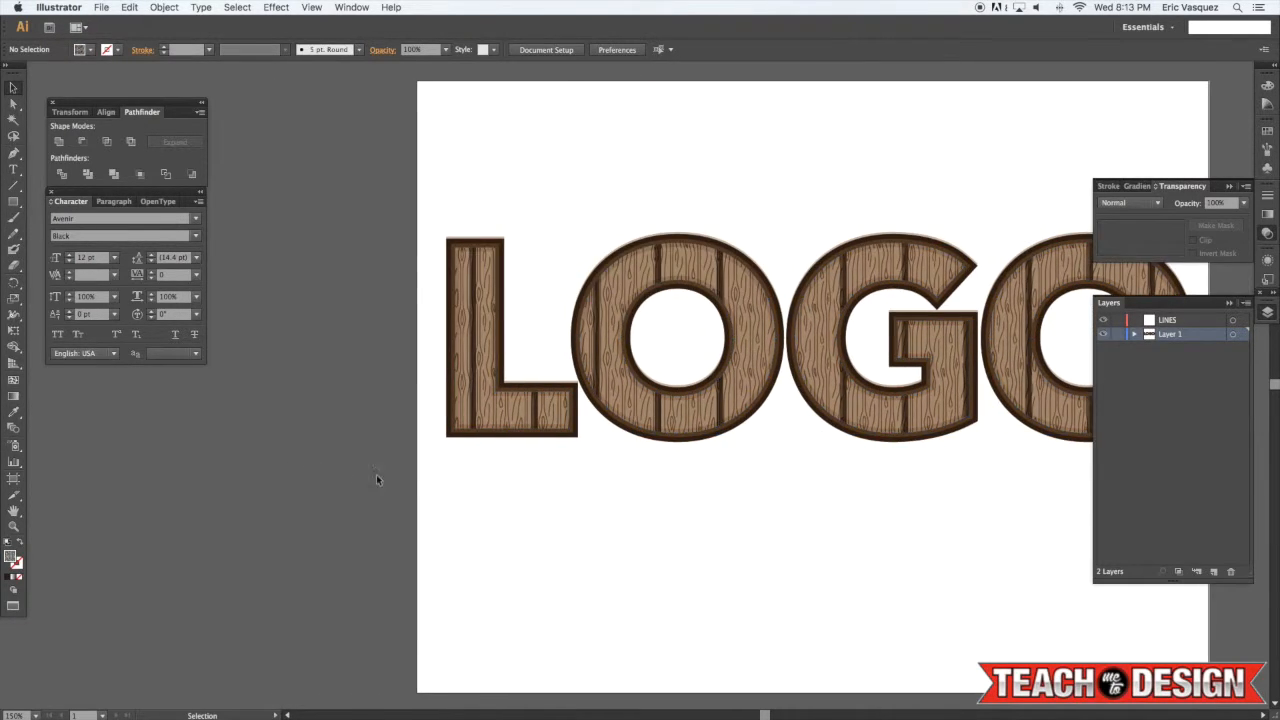
pyautogui.hscroll(5, 376, 479)
pyautogui.moveTo(247, 481); pyautogui.dragTo(1025, 190)
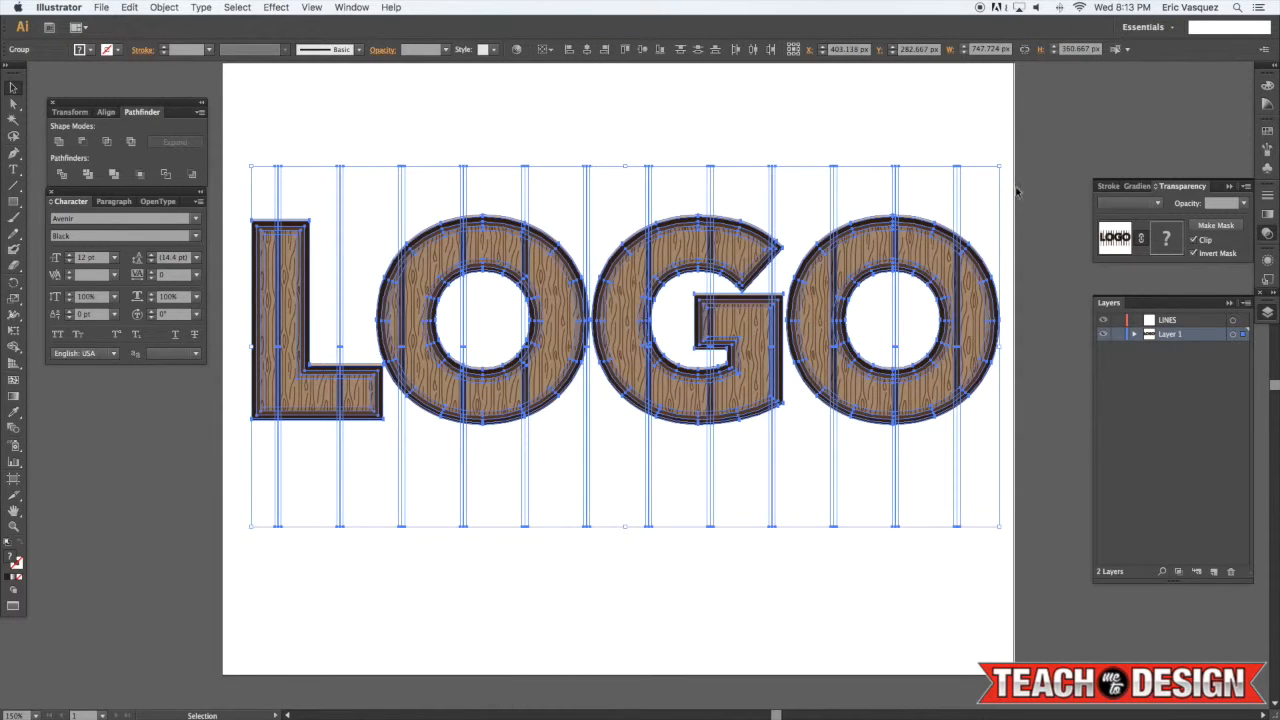
pyautogui.click(1024, 170)
pyautogui.press('super+f')
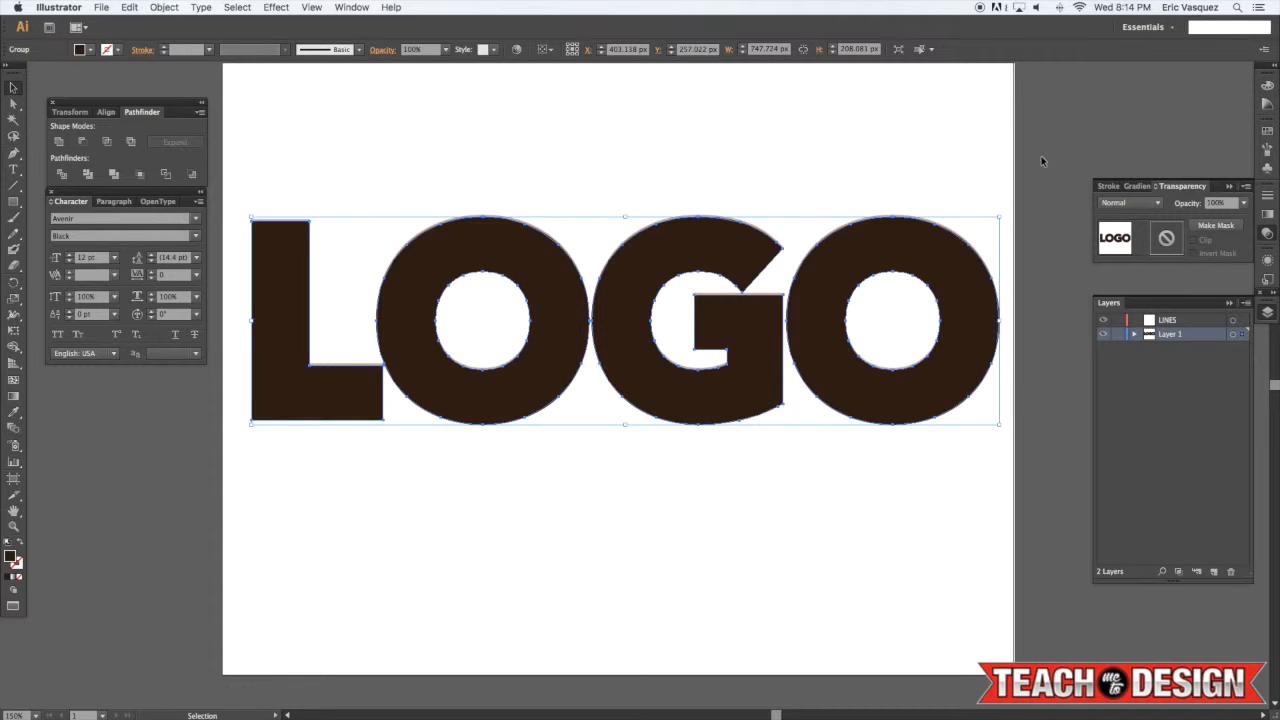
pyautogui.press('super+shift+bracketleft')
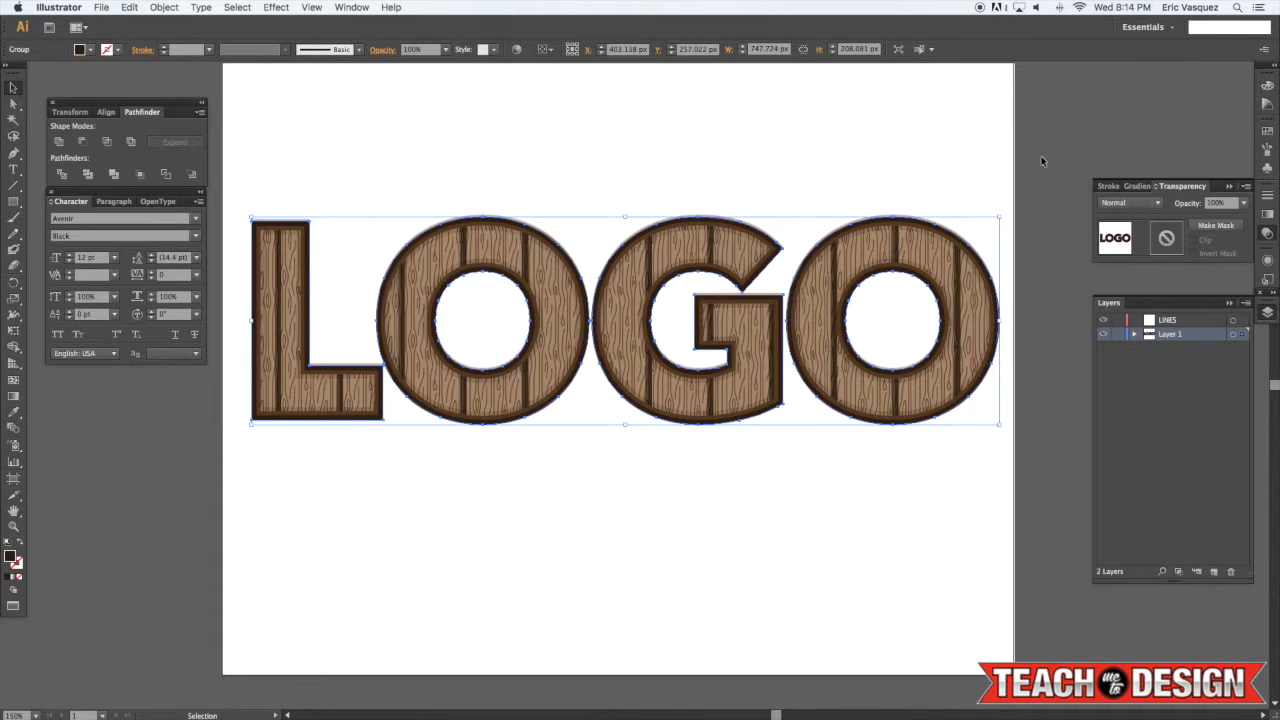
# Nudge the dark lettering copy about 10 px down below the wood lettering
pyautogui.hotkey('shift', 'Down')
pyautogui.hotkey('shift', 'Down')
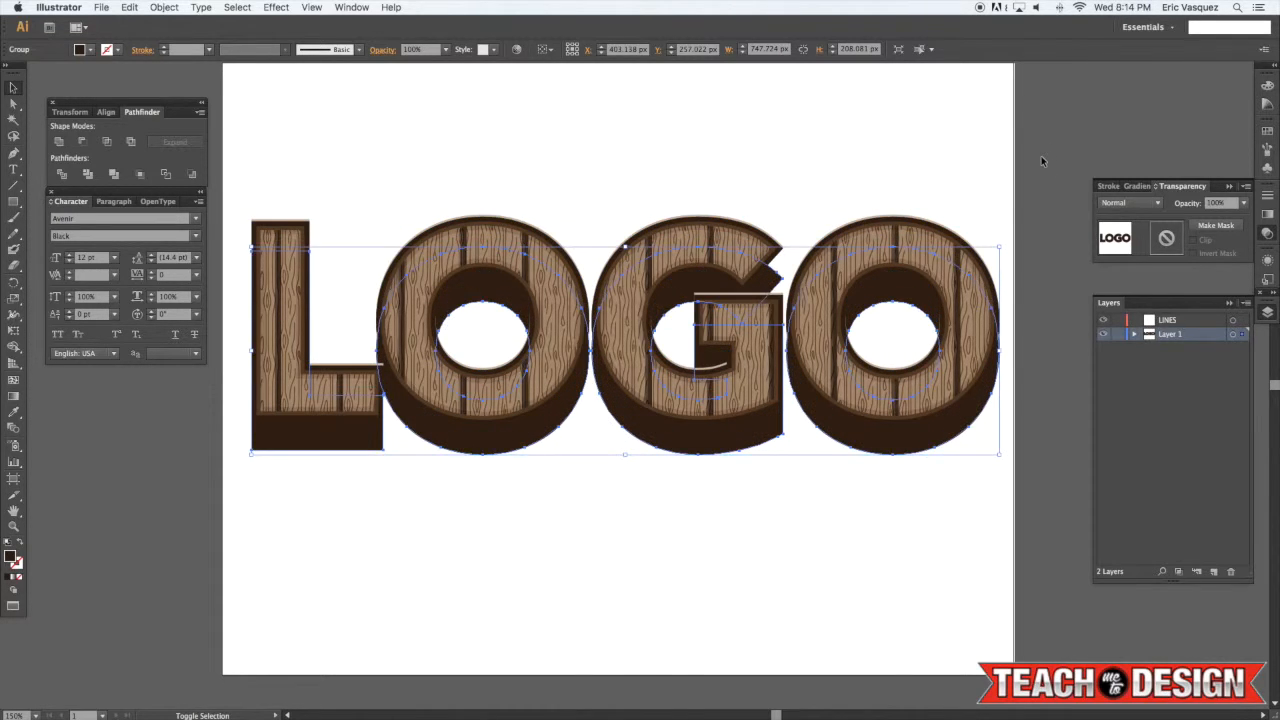
pyautogui.hotkey('shift', 'Down')
pyautogui.hotkey('shift', 'Down')
pyautogui.hotkey('shift', 'Down')
pyautogui.hotkey('shift', 'Down')
pyautogui.hotkey('shift', 'Down')
pyautogui.hotkey('shift', 'Down')
pyautogui.hotkey('shift', 'Down')
pyautogui.hotkey('shift', 'Down')
pyautogui.hotkey('shift', 'Down')
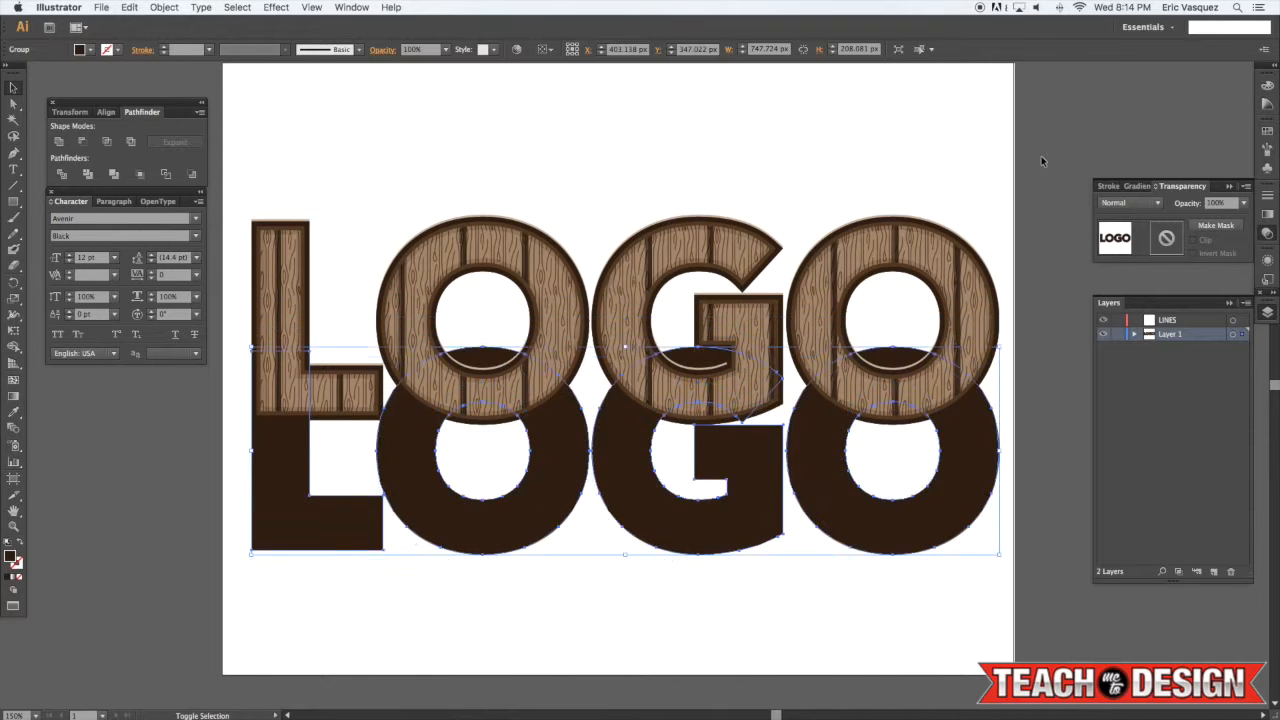
pyautogui.hotkey('shift', 'Down')
pyautogui.hotkey('shift', 'Down')
pyautogui.hotkey('shift', 'Up')
pyautogui.hotkey('shift', 'Up')
pyautogui.hotkey('shift', 'Up')
pyautogui.hotkey('shift', 'Up')
pyautogui.hotkey('shift', 'Up')
pyautogui.hotkey('shift', 'Up')
pyautogui.hotkey('shift', 'Up')
pyautogui.hotkey('shift', 'Up')
pyautogui.hotkey('shift', 'Up')
pyautogui.hotkey('shift', 'Up')
pyautogui.hotkey('shift', 'Up')
pyautogui.hotkey('shift', 'Up')
pyautogui.hotkey('shift', 'Up')
pyautogui.hotkey('shift', 'Up')
pyautogui.hotkey('shift', 'Up')
pyautogui.hotkey('shift', 'Up')
pyautogui.hotkey('shift', 'Up')
pyautogui.hotkey('shift', 'Up')
pyautogui.hotkey('shift', 'Up')
pyautogui.hotkey('shift', 'Up')
pyautogui.hotkey('shift', 'Up')
pyautogui.hotkey('shift', 'Up')
pyautogui.hotkey('shift', 'Up')
pyautogui.hotkey('shift', 'Up')
pyautogui.hotkey('shift', 'Up')
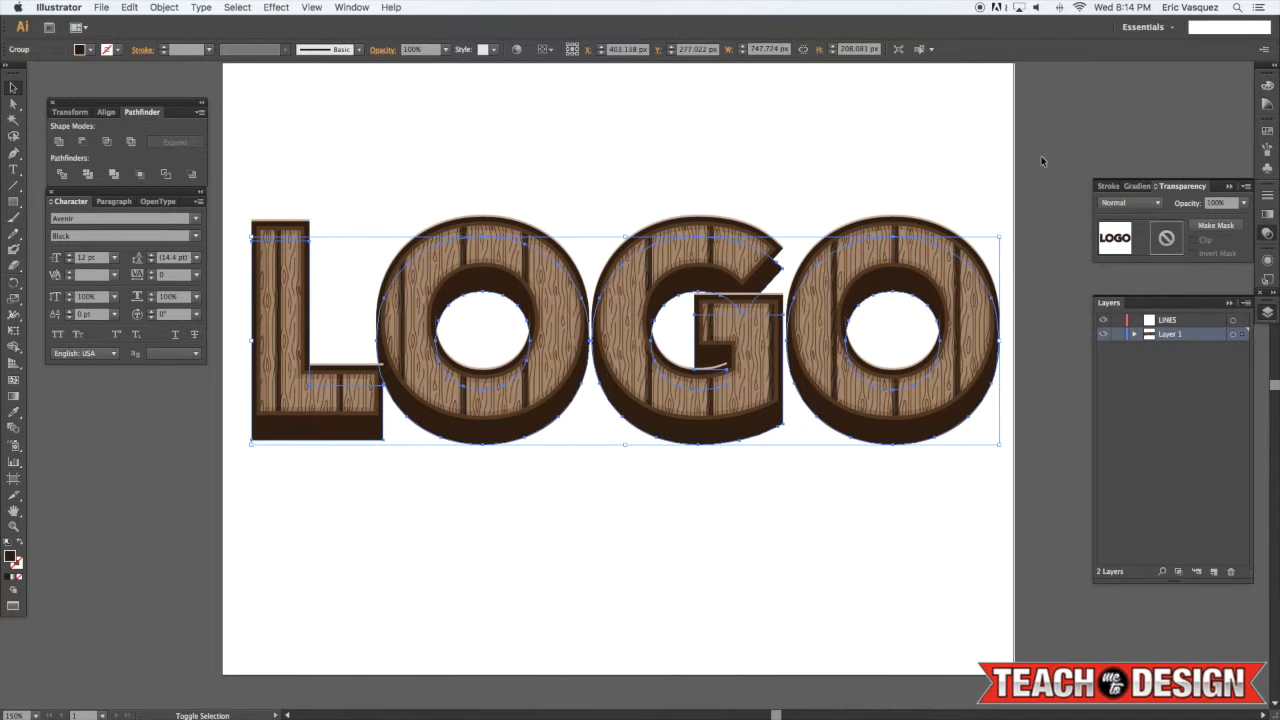
pyautogui.hotkey('shift', 'Up')
pyautogui.hscroll(-1, 1040, 157)
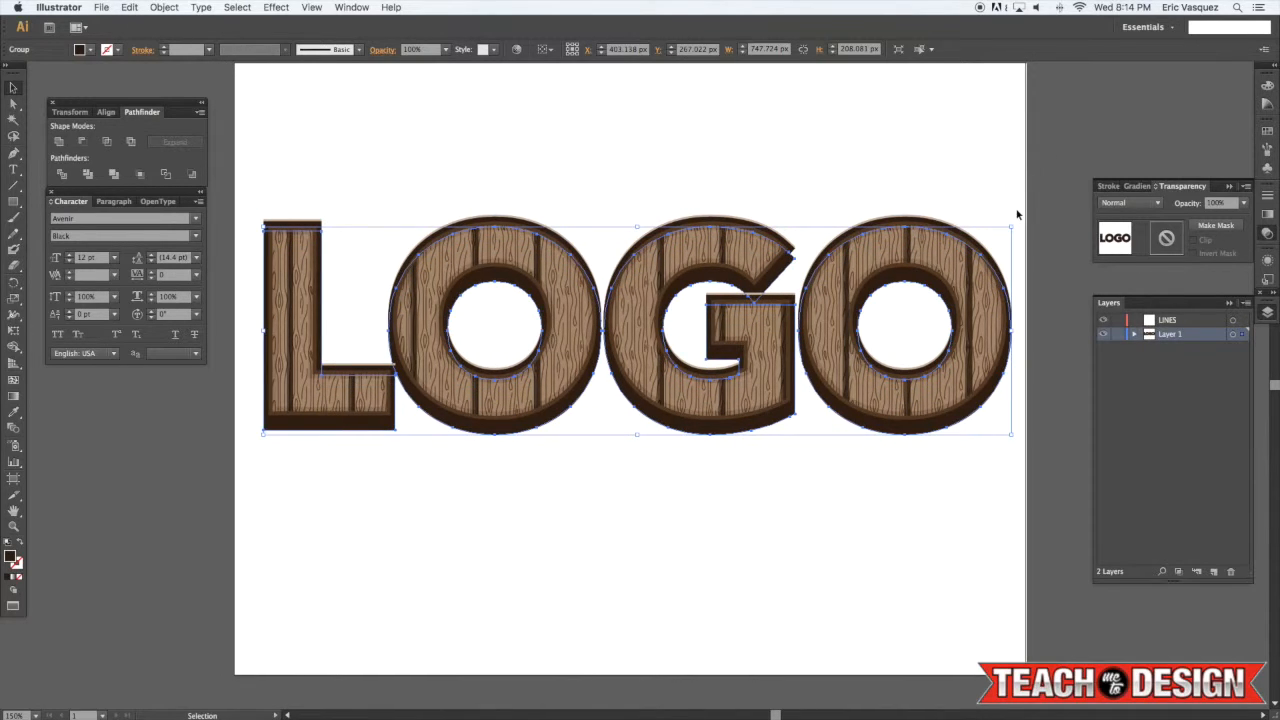
# Scale the dark lettering copy slightly smaller from its corner
pyautogui.moveTo(1013, 226); pyautogui.dragTo(1009, 232)
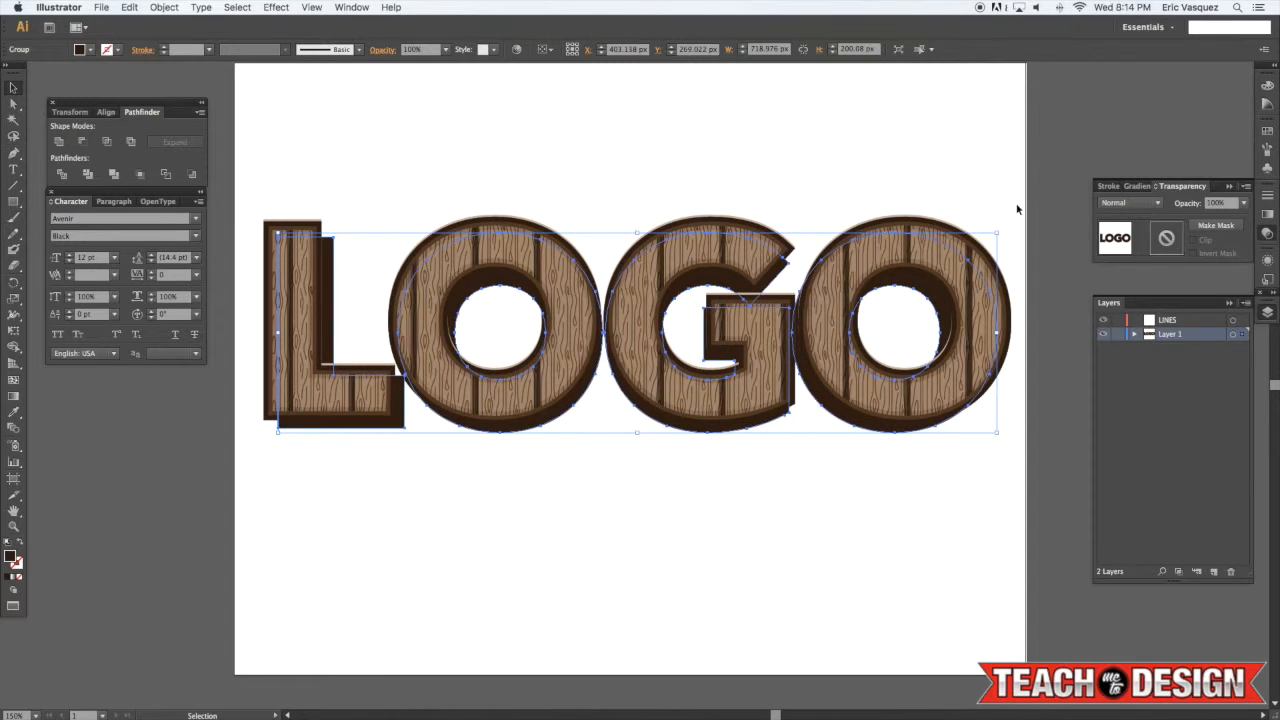
pyautogui.click(660, 171)
# Select both lettering layers and set the Blend Options spacing to Specified Steps of 160
pyautogui.moveTo(671, 169); pyautogui.dragTo(717, 166)
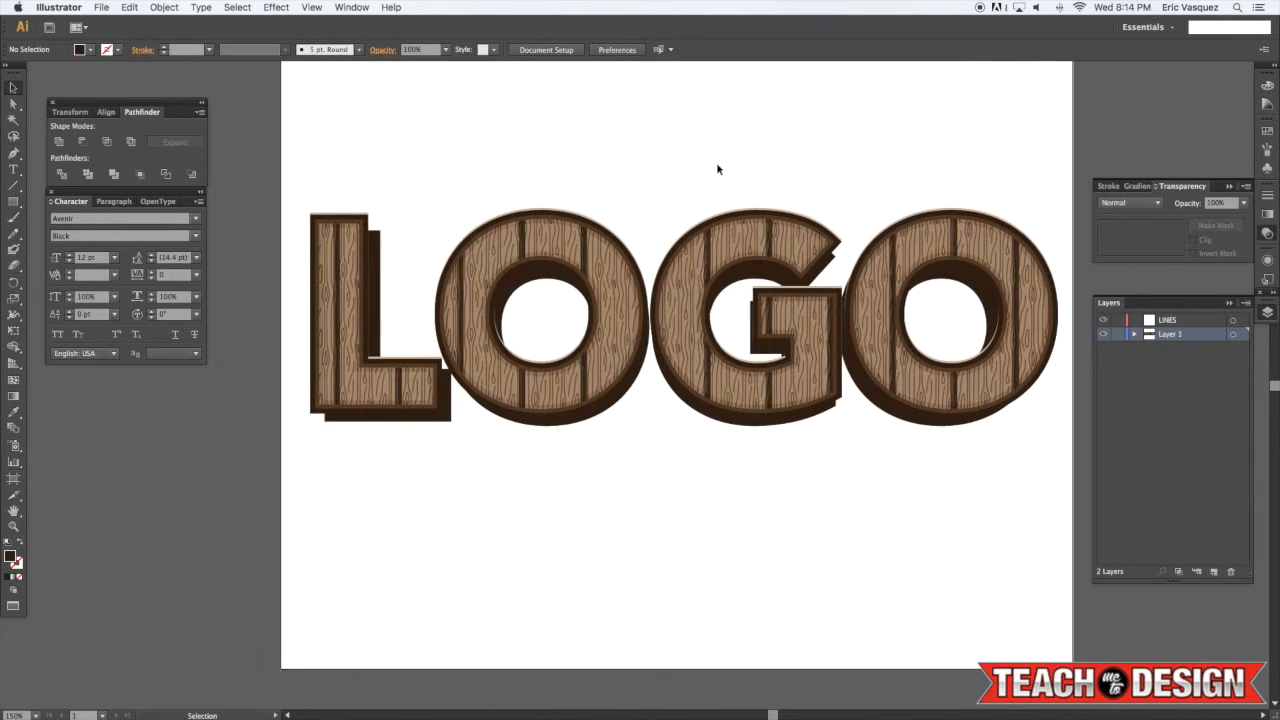
pyautogui.click(769, 241)
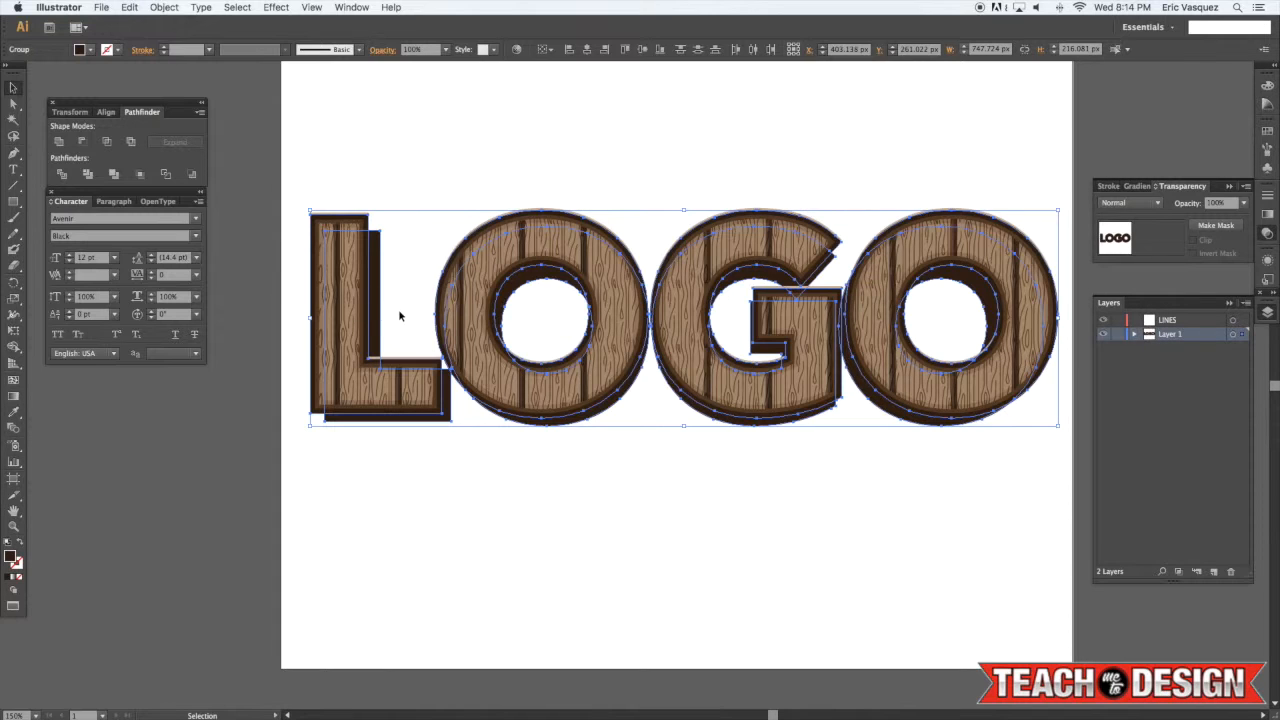
pyautogui.hscroll(1, 387, 216)
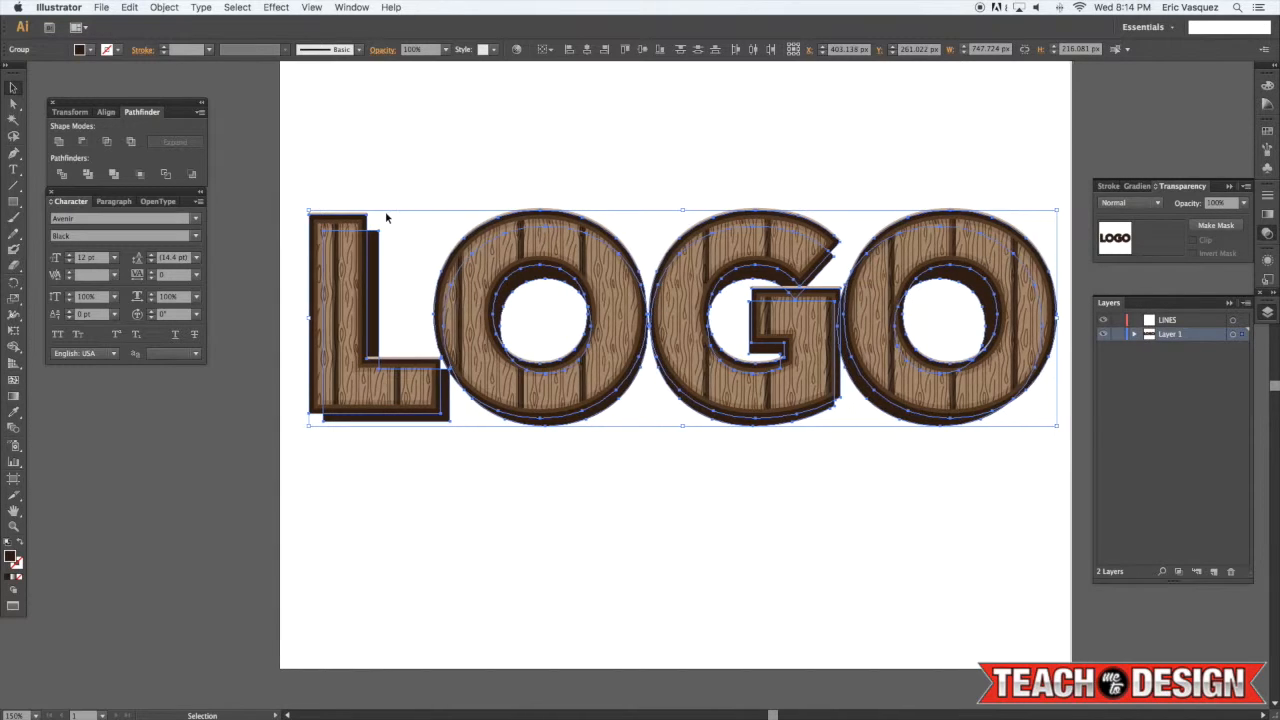
pyautogui.click(164, 7)
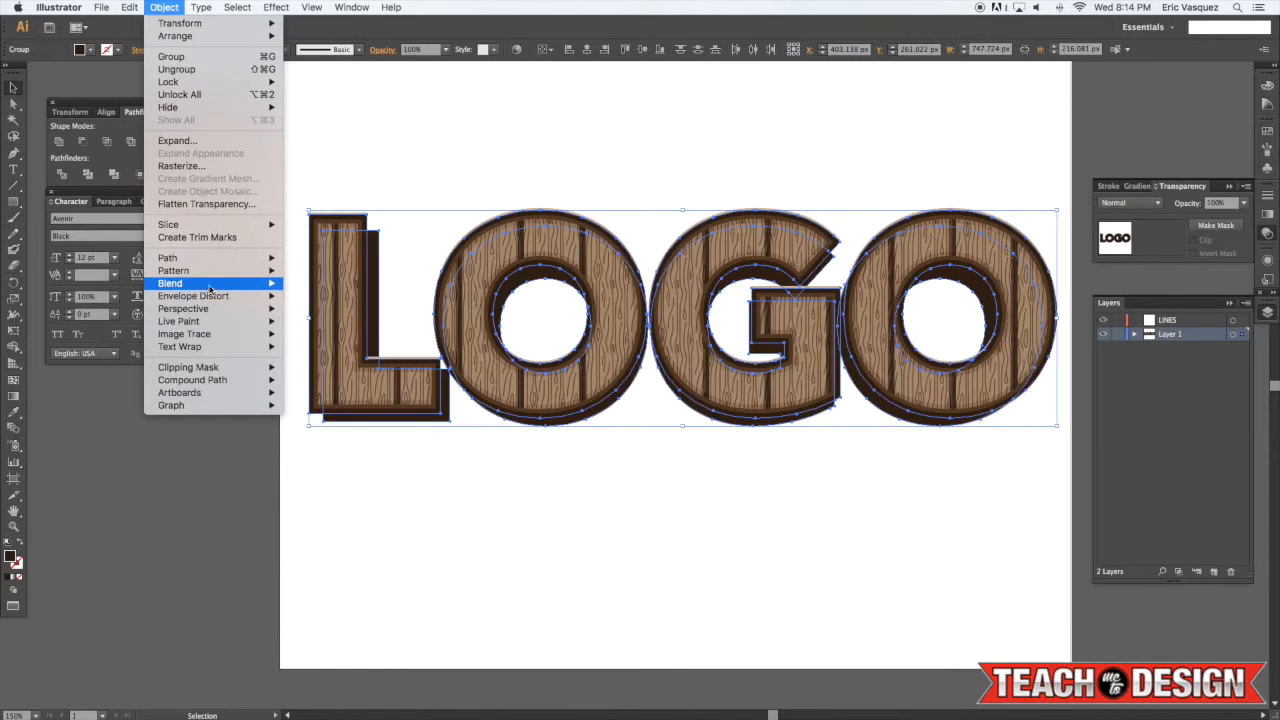
pyautogui.moveTo(212, 286)
pyautogui.click(326, 317)
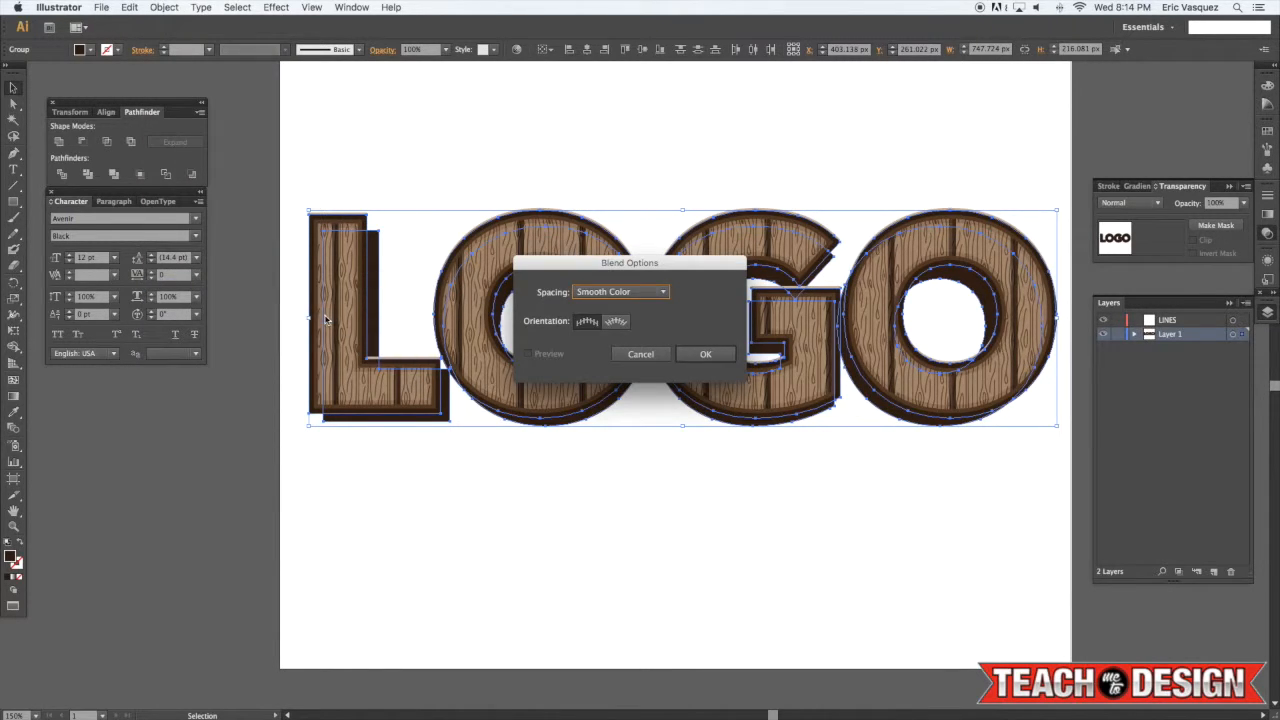
pyautogui.moveTo(628, 260); pyautogui.dragTo(695, 233)
pyautogui.click(690, 260)
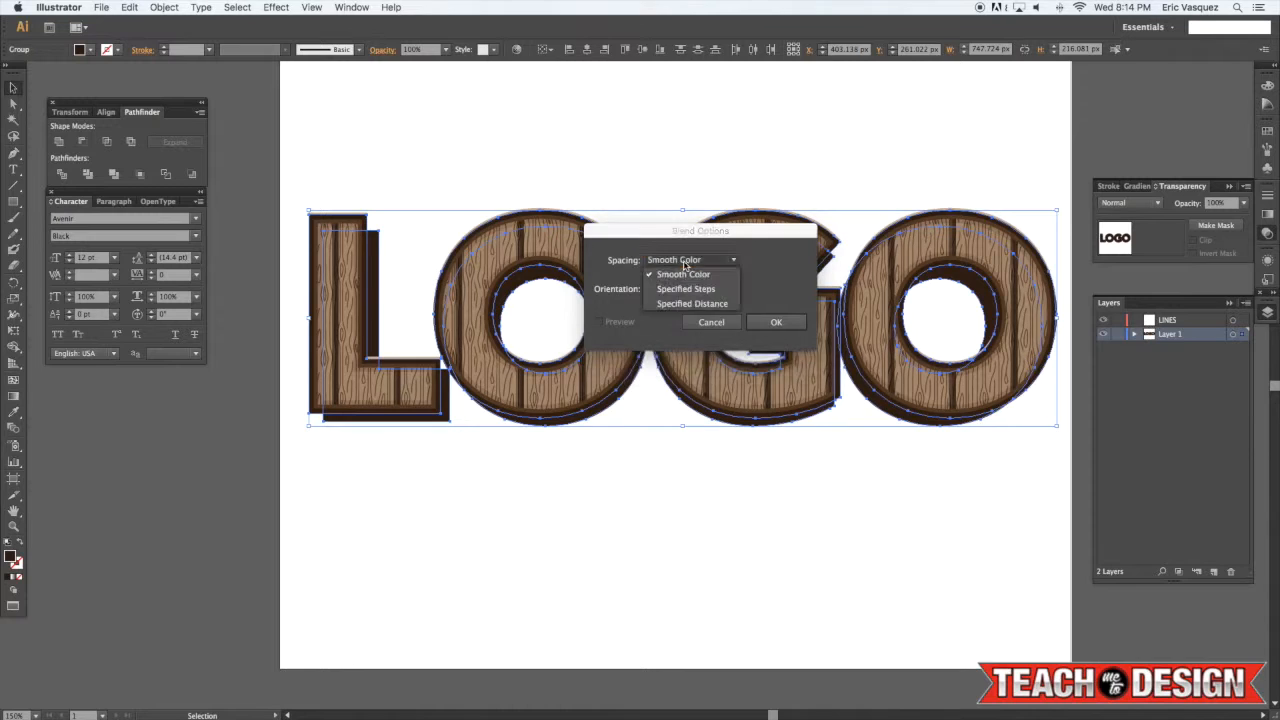
pyautogui.click(687, 290)
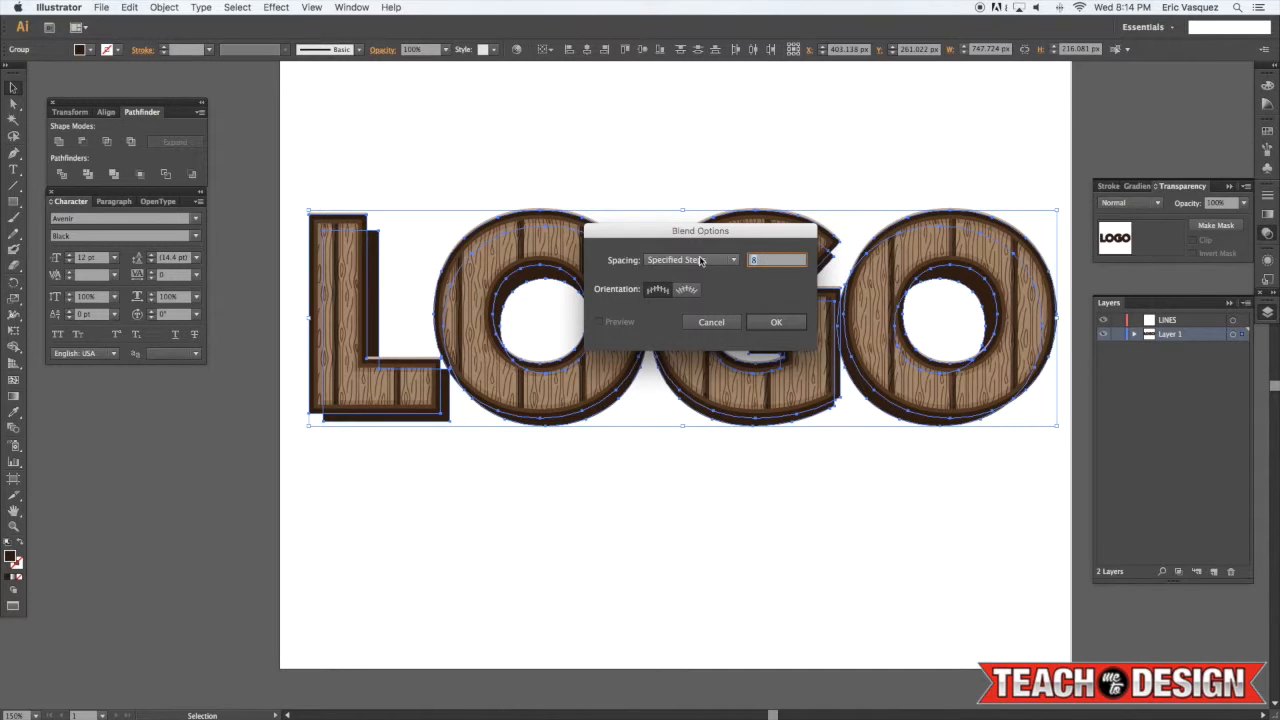
pyautogui.write('165')
pyautogui.press('BackSpace')
pyautogui.write('0')
pyautogui.press('Return')
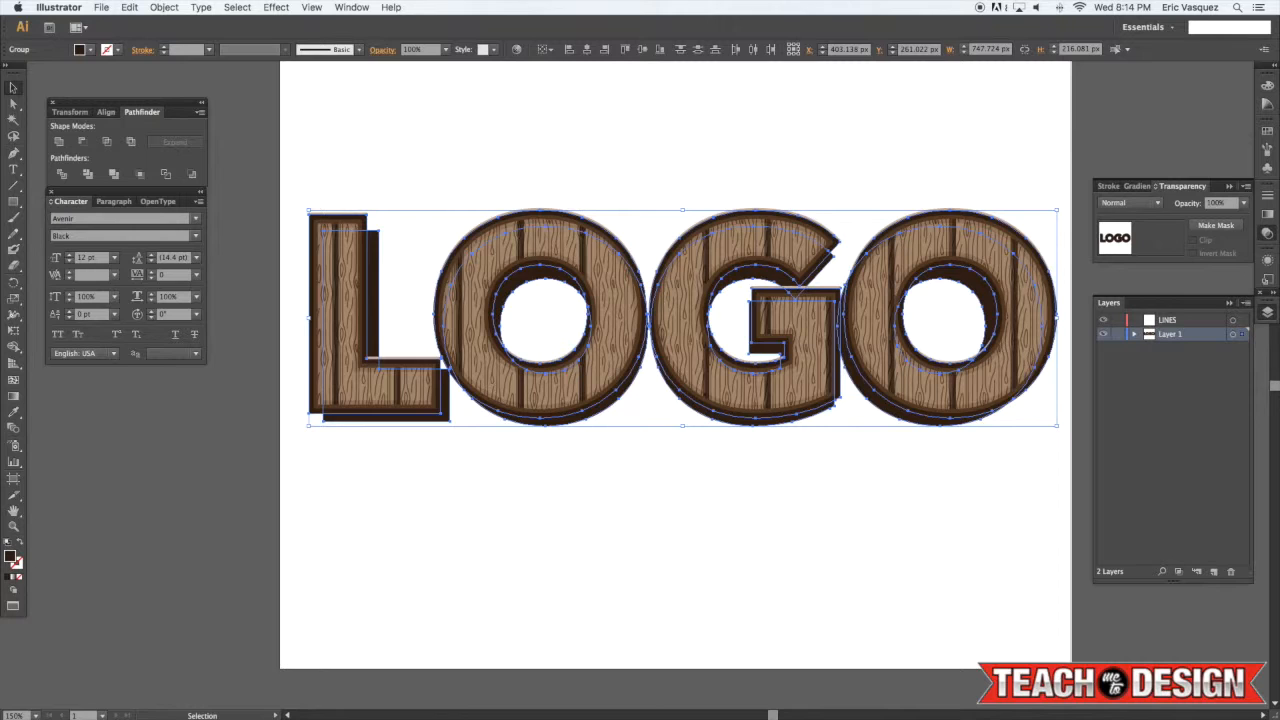
# Make a blend between the wood lettering and its dark copy to create an extruded depth
pyautogui.press('alt+super+b')
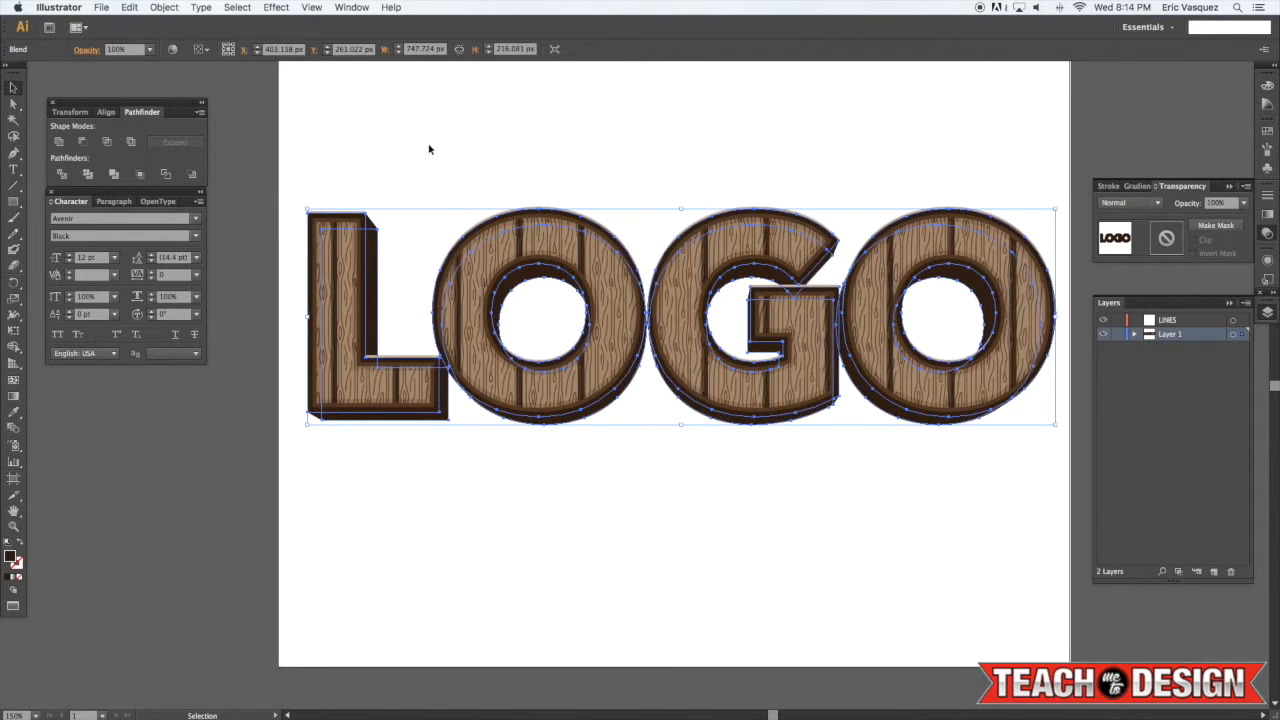
pyautogui.click(429, 149)
pyautogui.scroll(1, 440, 160)
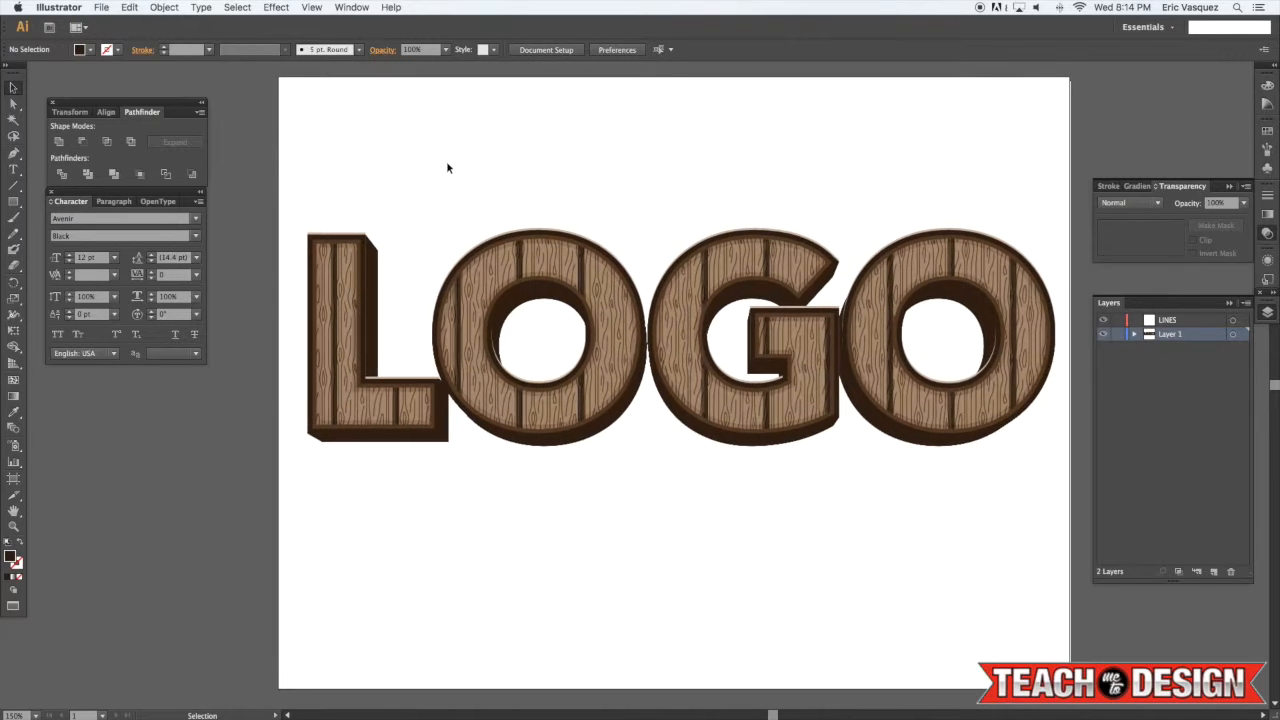
pyautogui.hscroll(3, 517, 175)
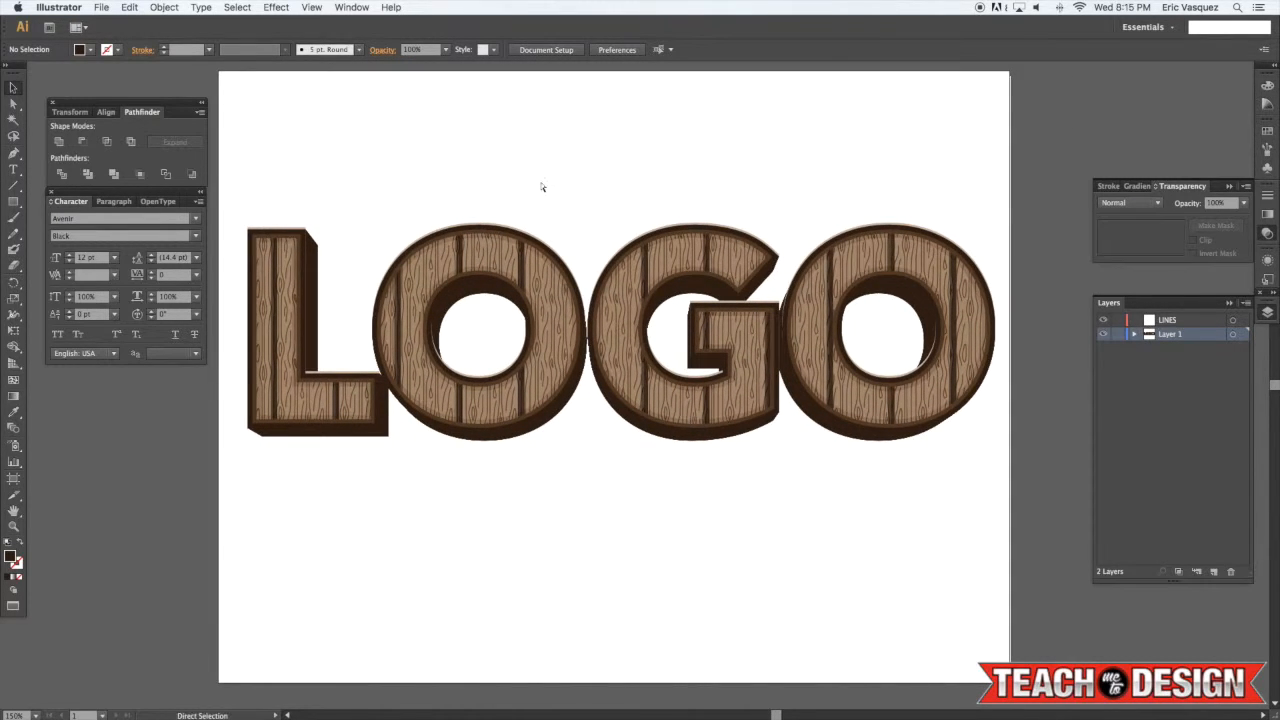
# Zoom in and examine the extruded edges of the wood lettering
pyautogui.press('super+equal')
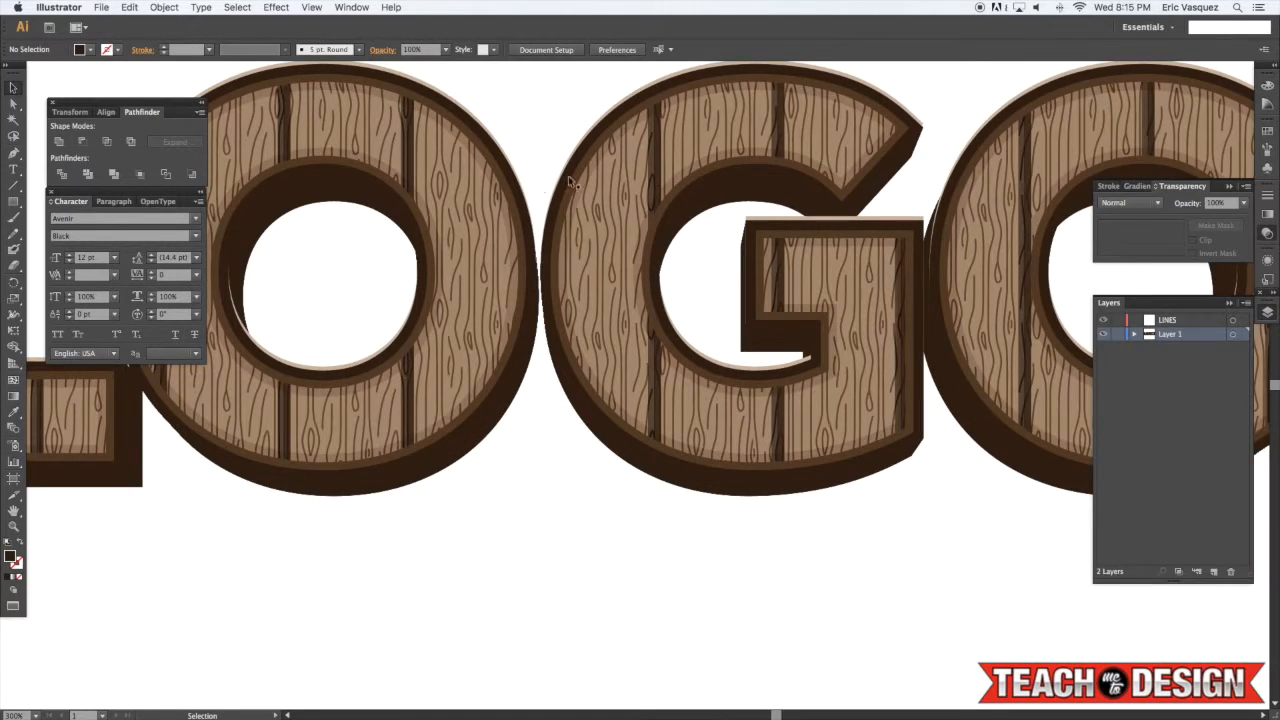
pyautogui.hscroll(4, 541, 186)
pyautogui.scroll(3, 600, 249)
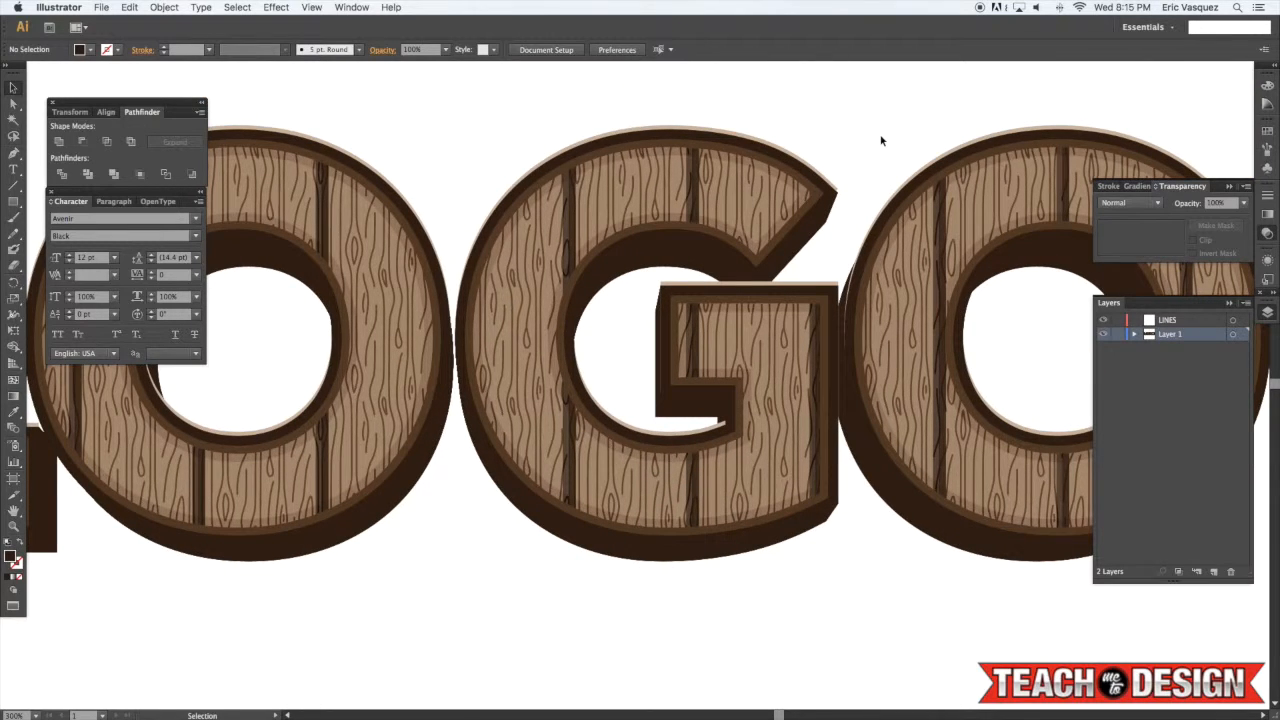
pyautogui.press('super+minus')
pyautogui.press('super+minus')
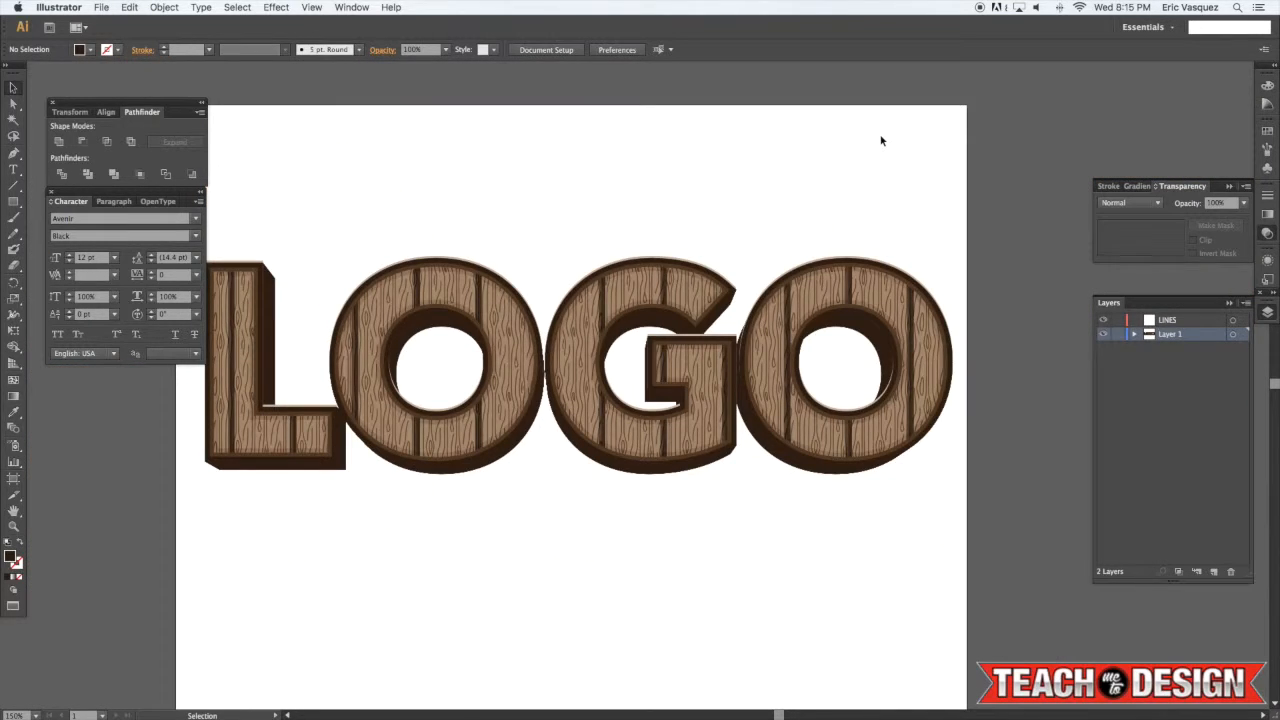
pyautogui.press('super+minus')
pyautogui.moveTo(541, 226); pyautogui.dragTo(655, 222)
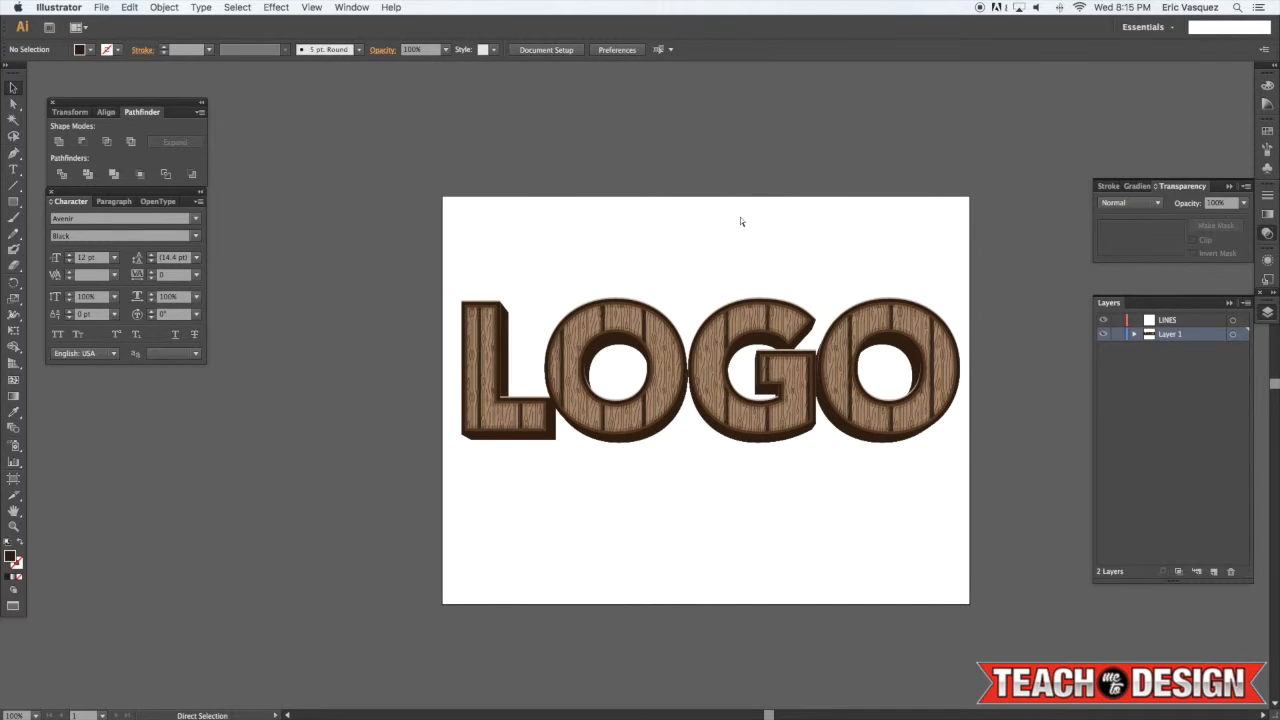
# Zoom in and inspect the lettering's grouped layers and their transparency settings
pyautogui.press('super+plus')
pyautogui.click(650, 309)
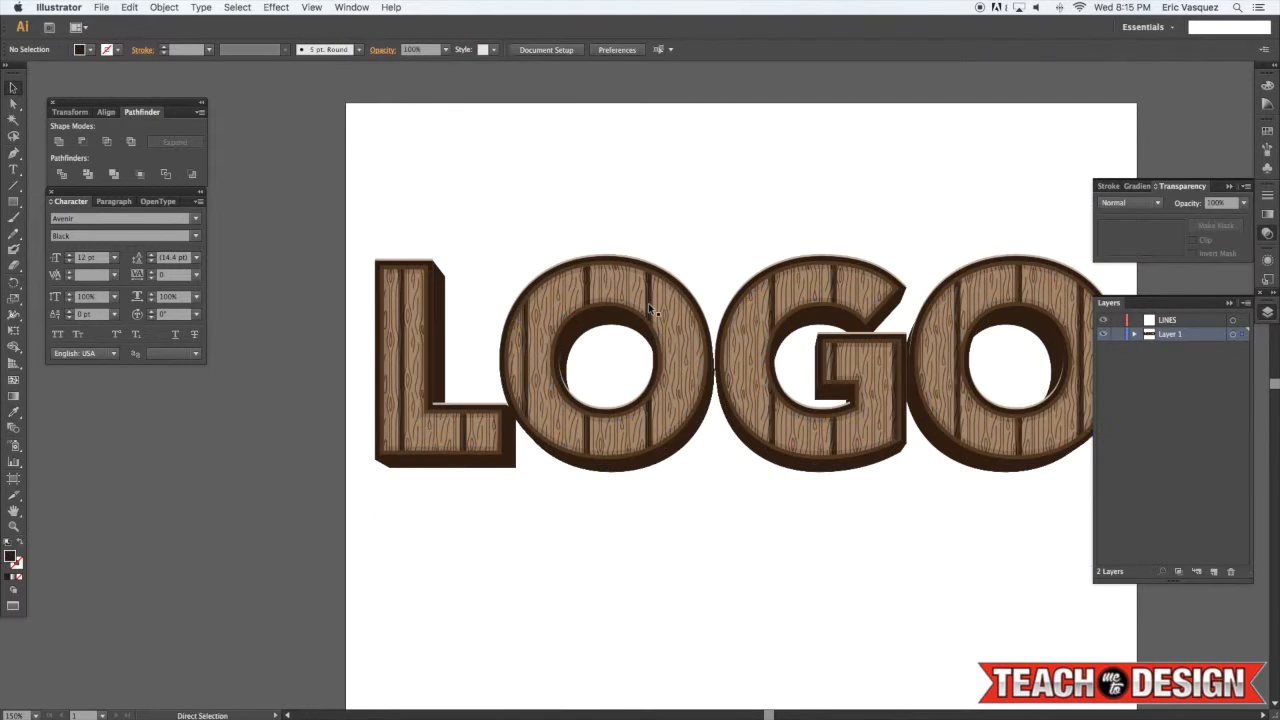
pyautogui.press('super+shift+a')
pyautogui.click(650, 309)
pyautogui.press('super+shift+a')
pyautogui.click(648, 308)
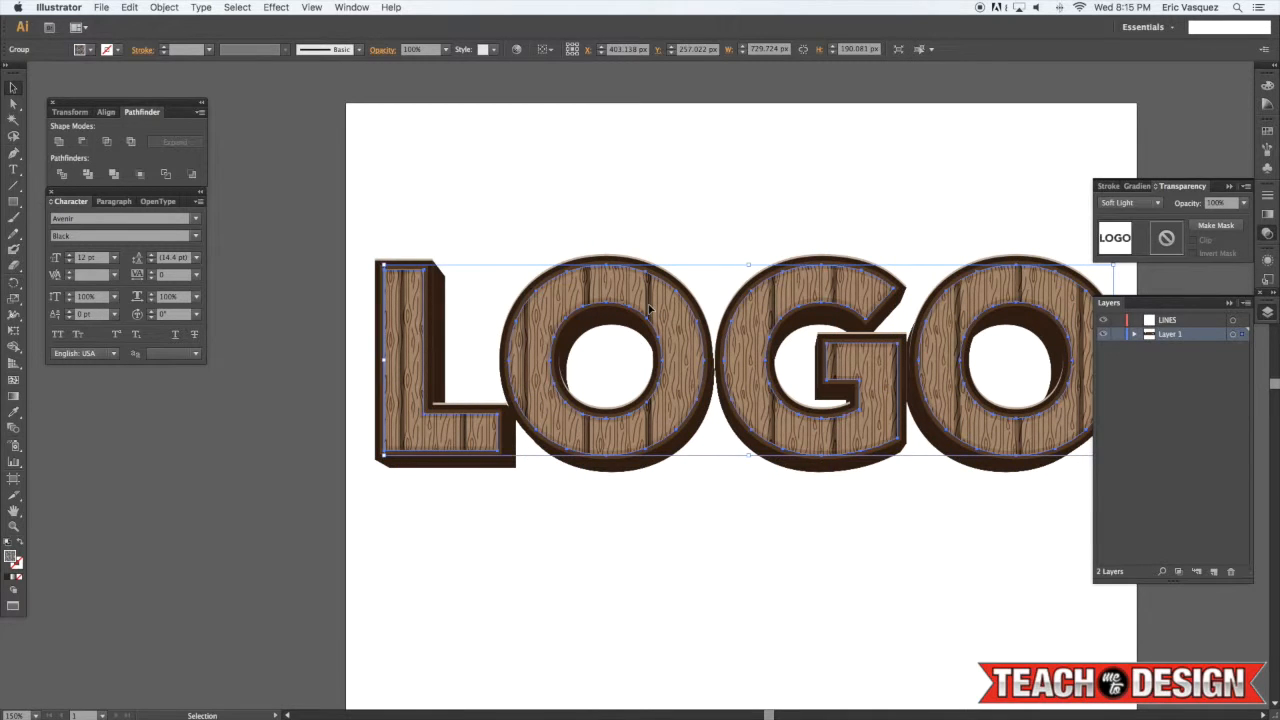
pyautogui.press('super+h')
pyautogui.press('super+h')
pyautogui.click(867, 227)
pyautogui.hscroll(-1, 800, 238)
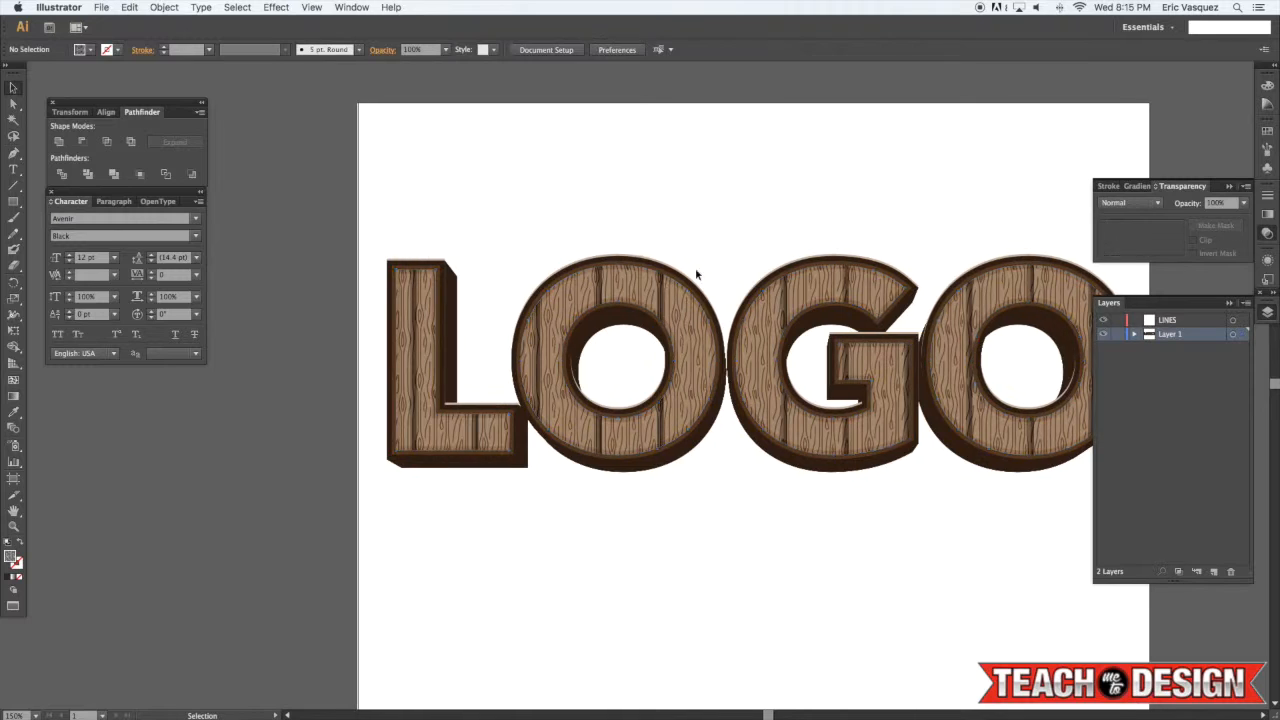
# Try releasing the opacity mask on the plank lines group, then restore it
pyautogui.click(661, 294)
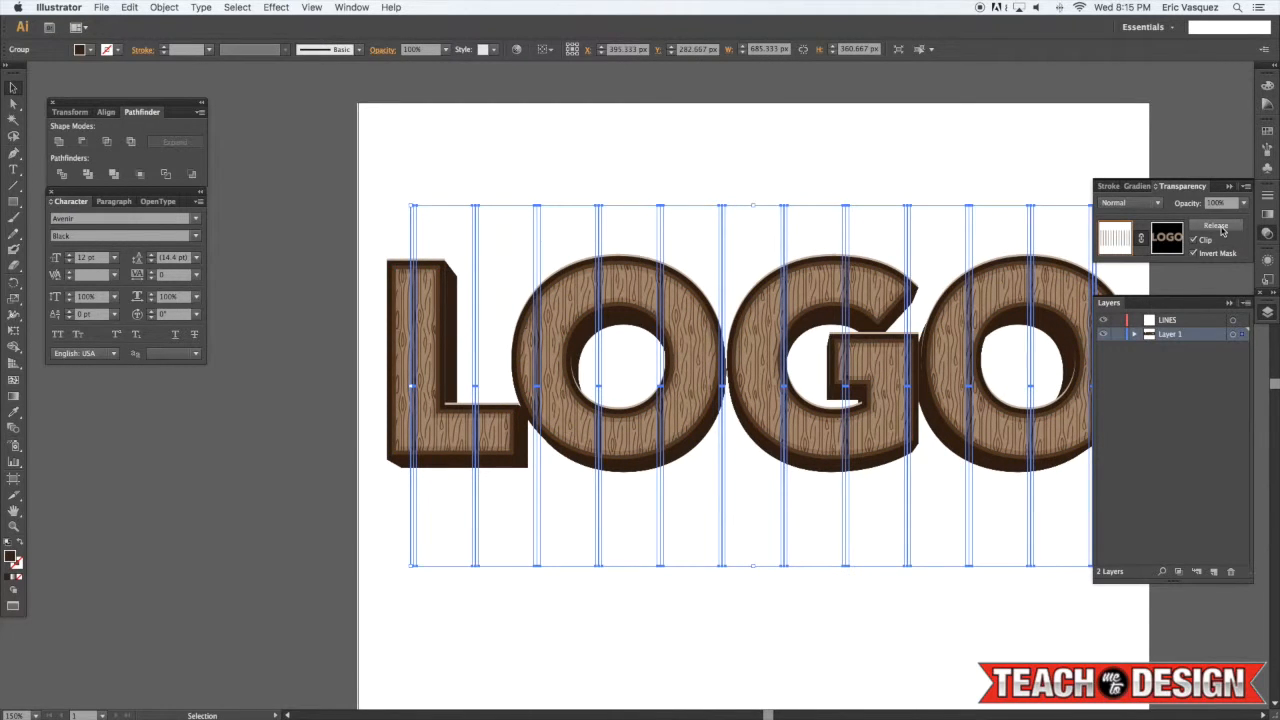
pyautogui.click(1220, 228)
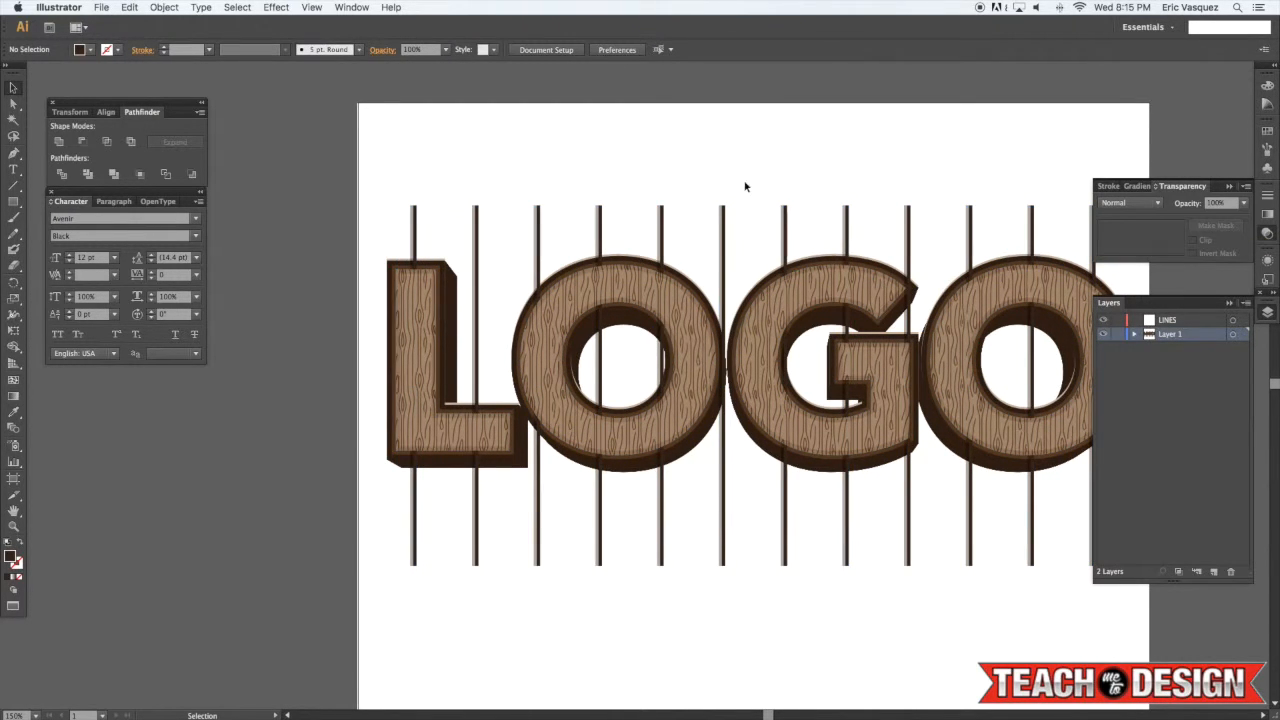
pyautogui.click(690, 200)
pyautogui.press('super+equal')
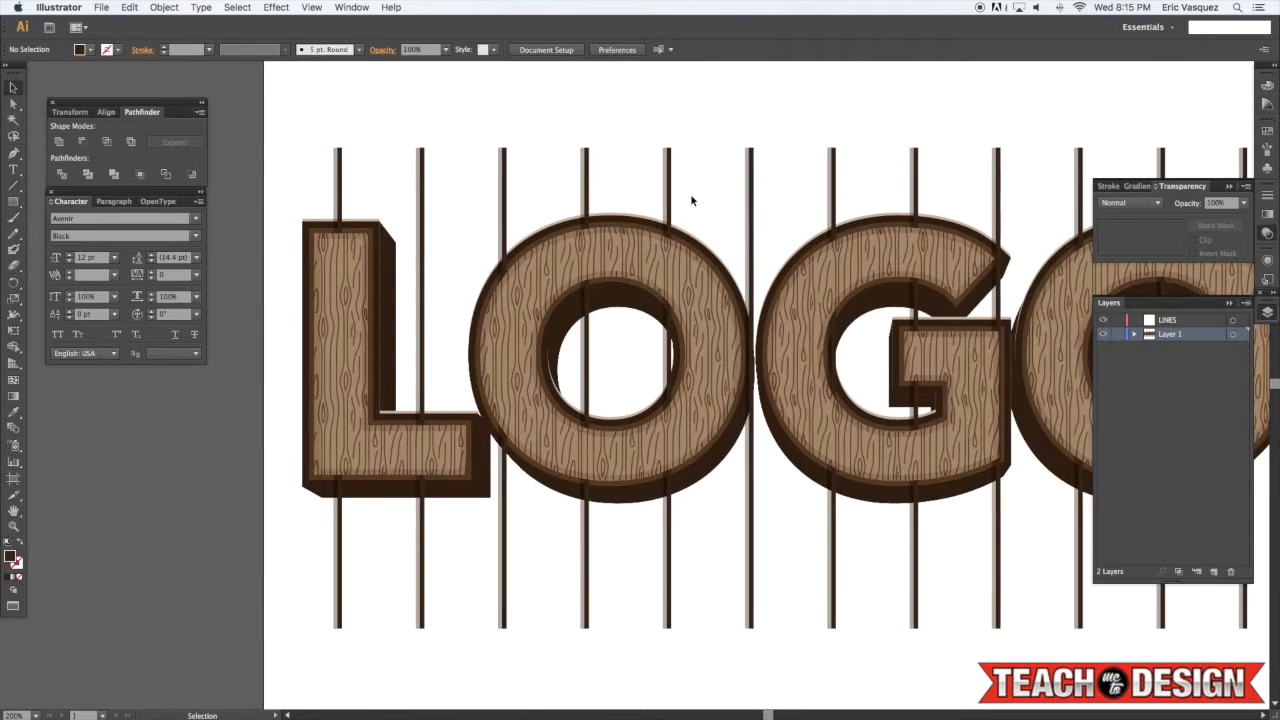
pyautogui.hscroll(1, 430, 167)
pyautogui.hscroll(-1, 425, 173)
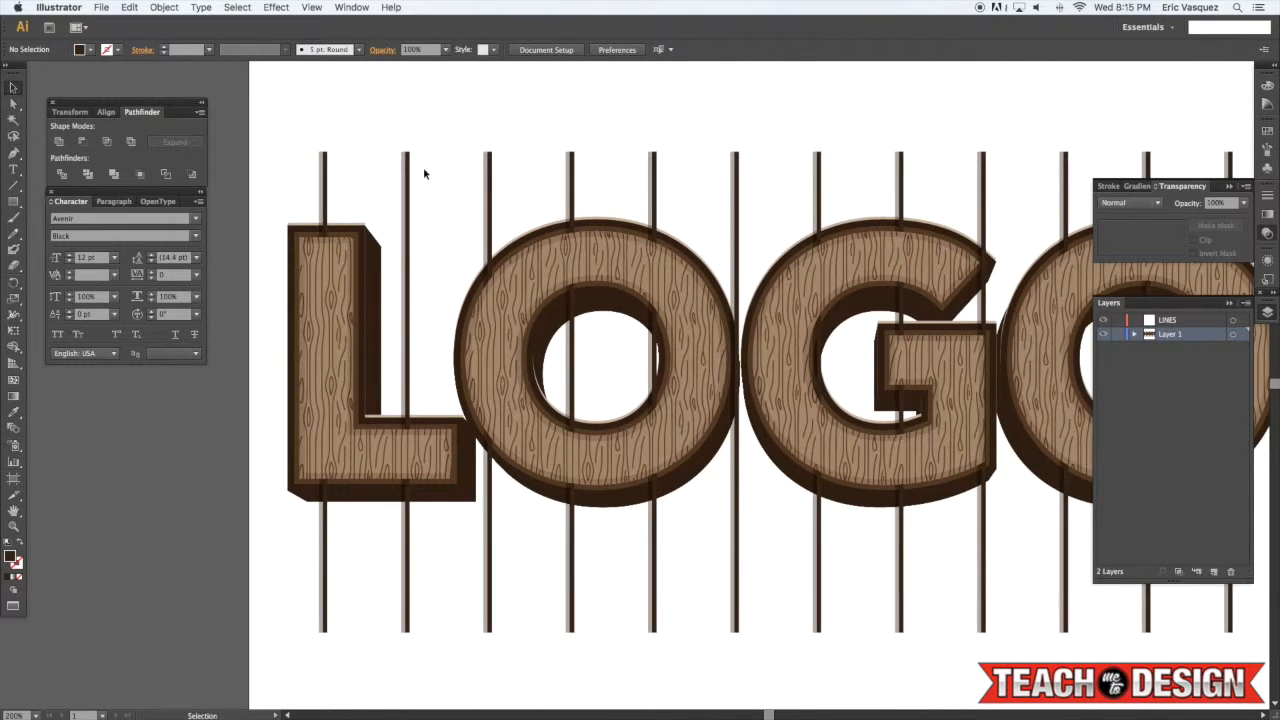
pyautogui.press('super+shift+z')
pyautogui.click(442, 172)
pyautogui.hscroll(1, 456, 172)
pyautogui.moveTo(538, 186); pyautogui.dragTo(521, 187)
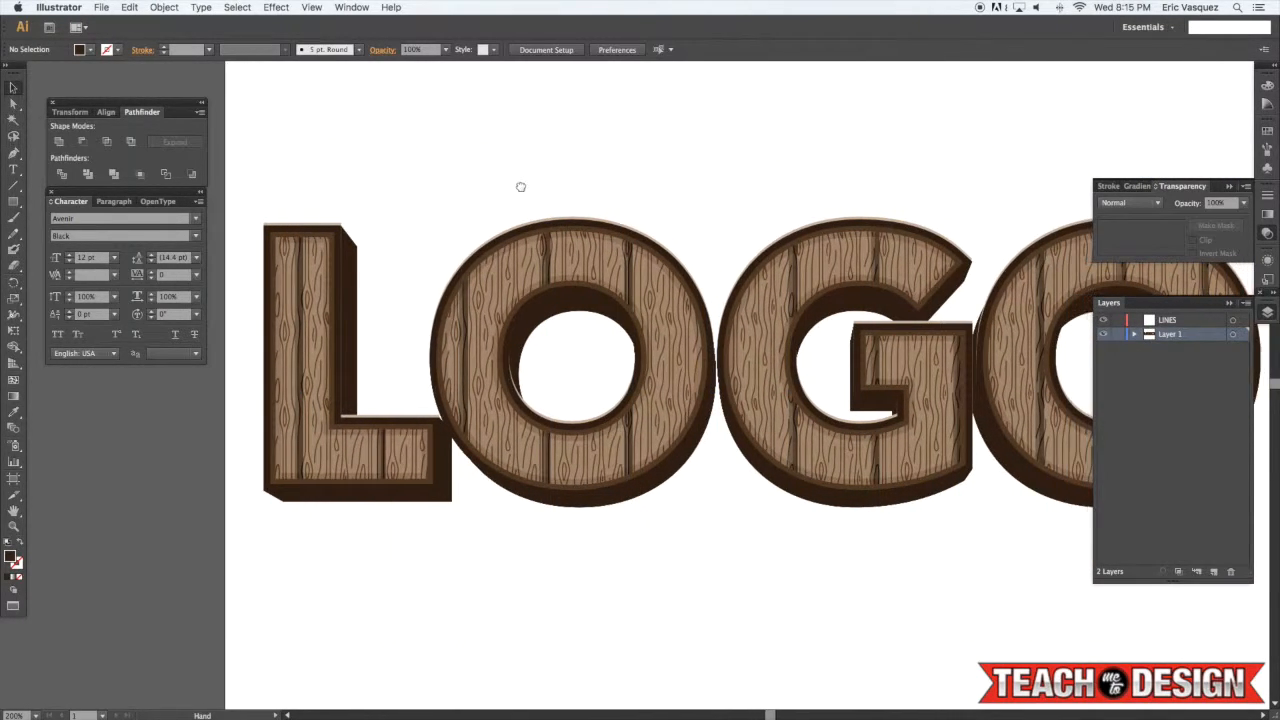
# Lower the opacity of the blended 3D extrusion behind the wood lettering
pyautogui.click(549, 260)
pyautogui.hscroll(1, 572, 195)
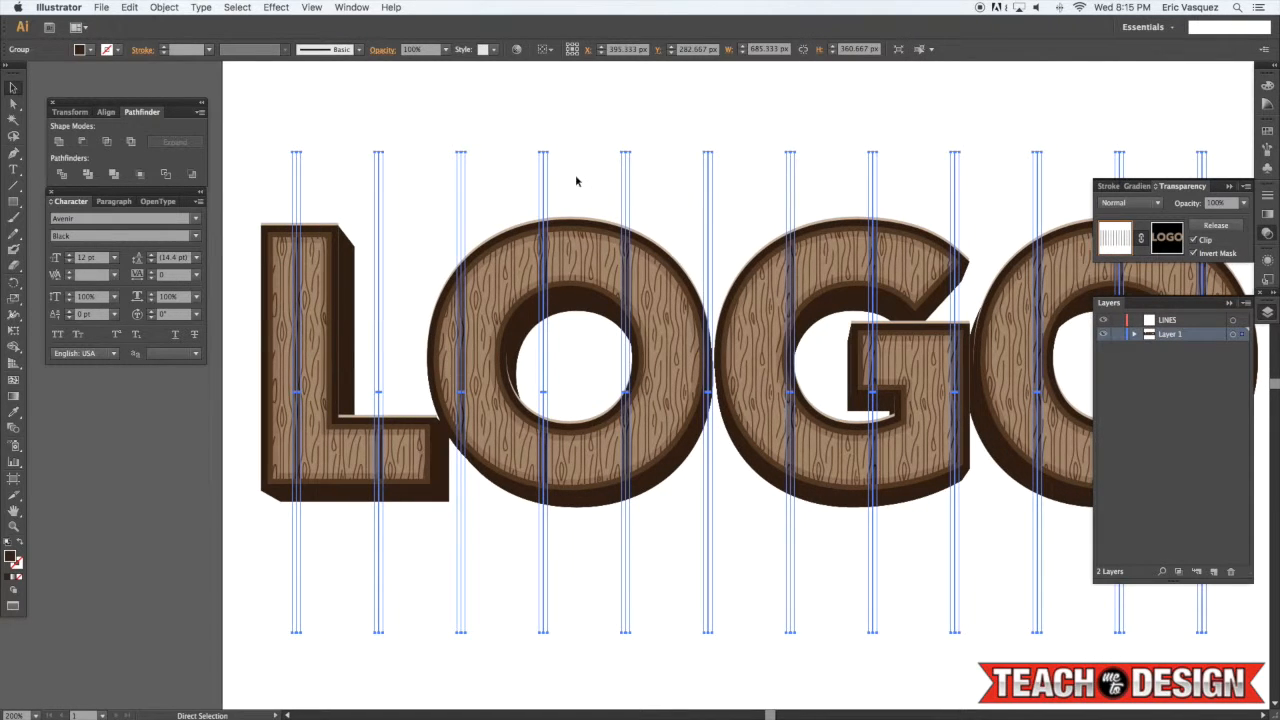
pyautogui.press('super+shift+a')
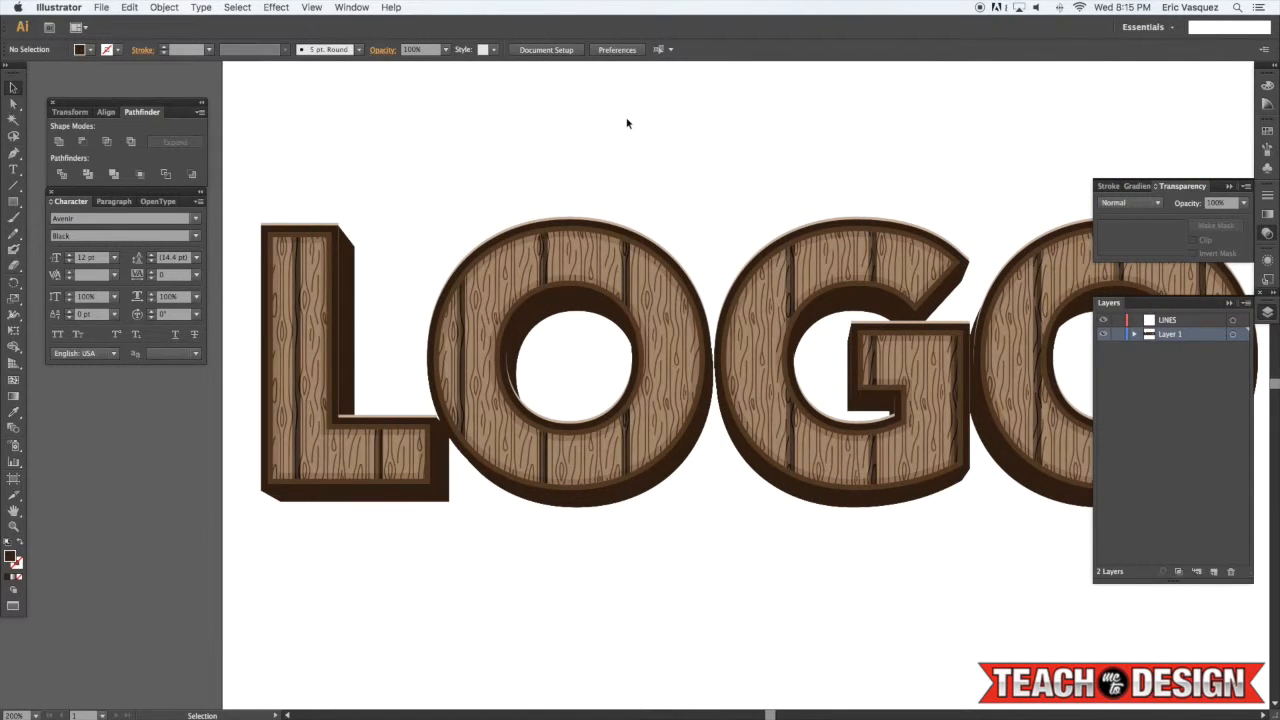
pyautogui.press('super+1')
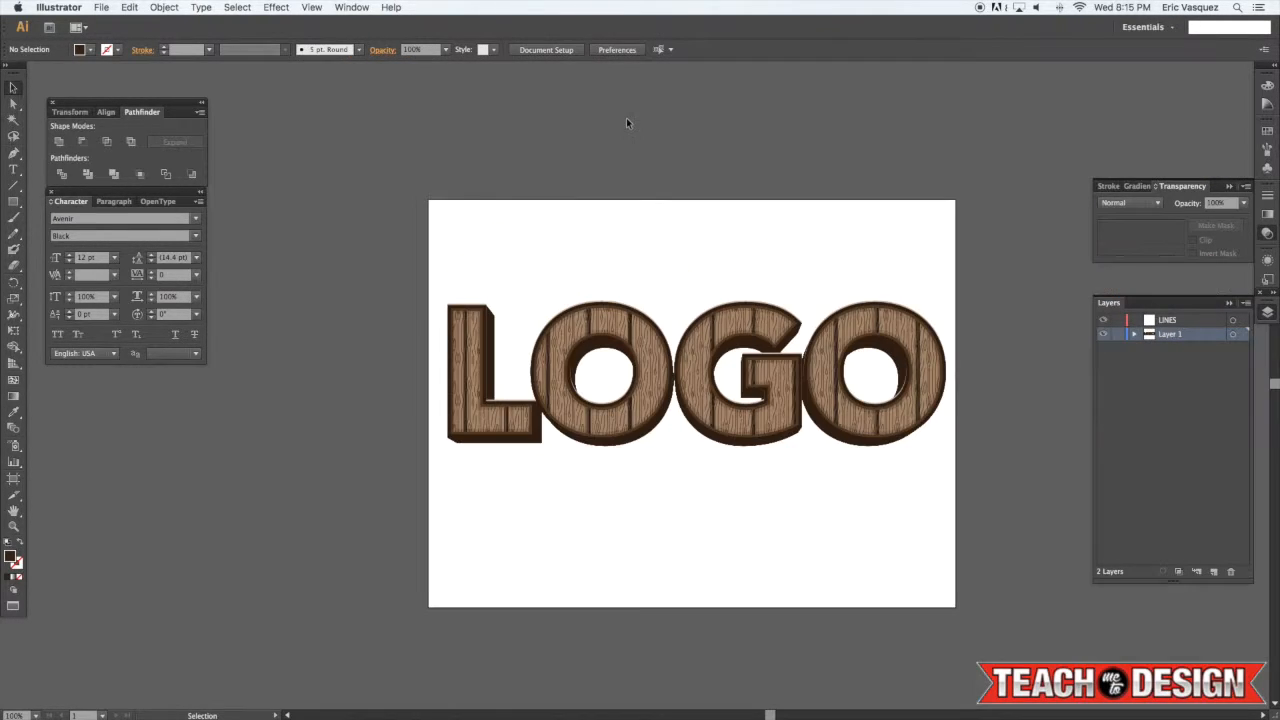
pyautogui.click(752, 452)
pyautogui.hscroll(-3, 750, 450)
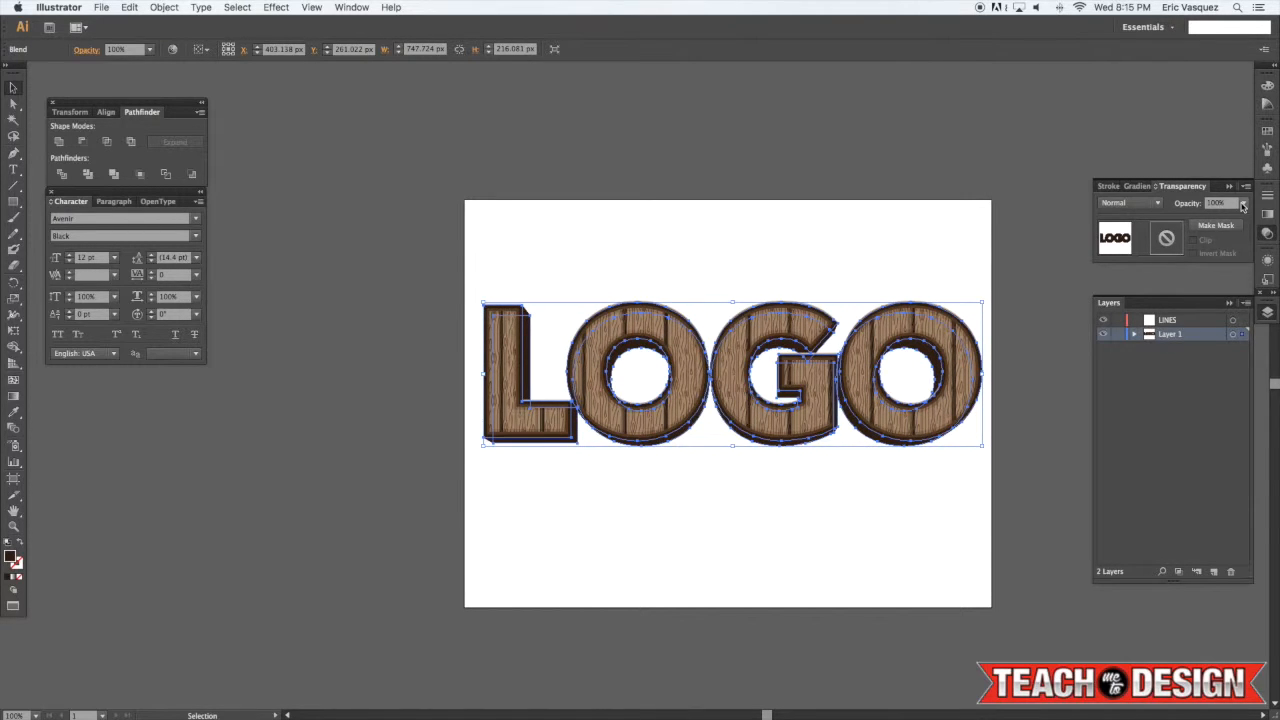
pyautogui.click(1243, 205)
pyautogui.click(1228, 249)
pyautogui.click(905, 247)
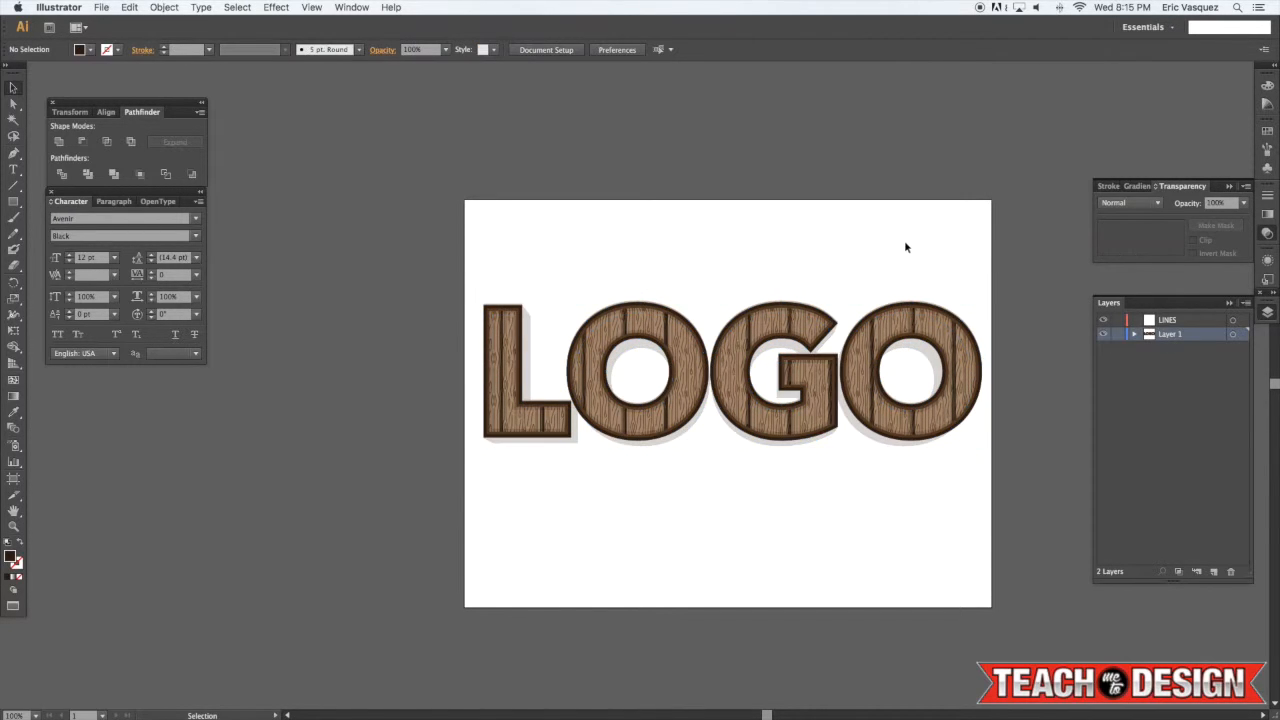
# Draw a rectangle covering the whole artboard and send it behind the lettering
pyautogui.press('super+equal')
pyautogui.moveTo(907, 244); pyautogui.dragTo(774, 211)
pyautogui.press('m')
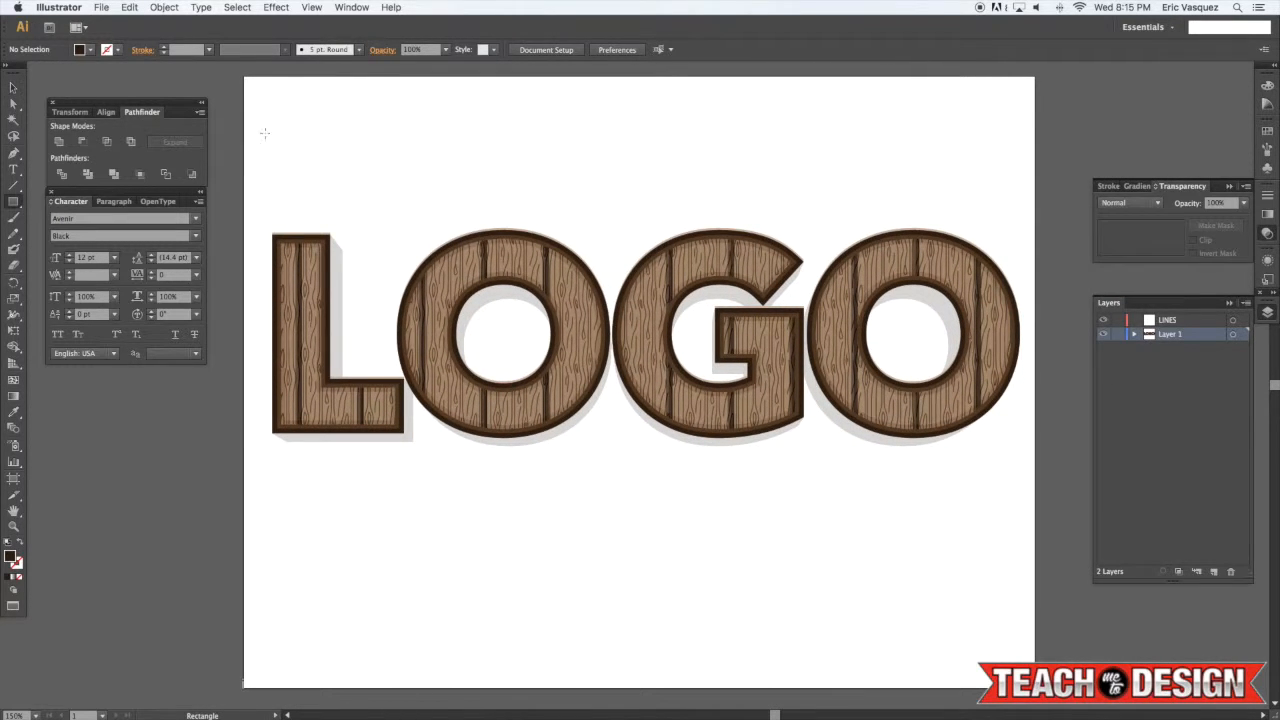
pyautogui.moveTo(245, 78); pyautogui.dragTo(1035, 689)
pyautogui.press('v')
pyautogui.press('super+shift+bracketleft')
# Sample the wood-grain fill into the background rectangle with the Eyedropper
pyautogui.press('i')
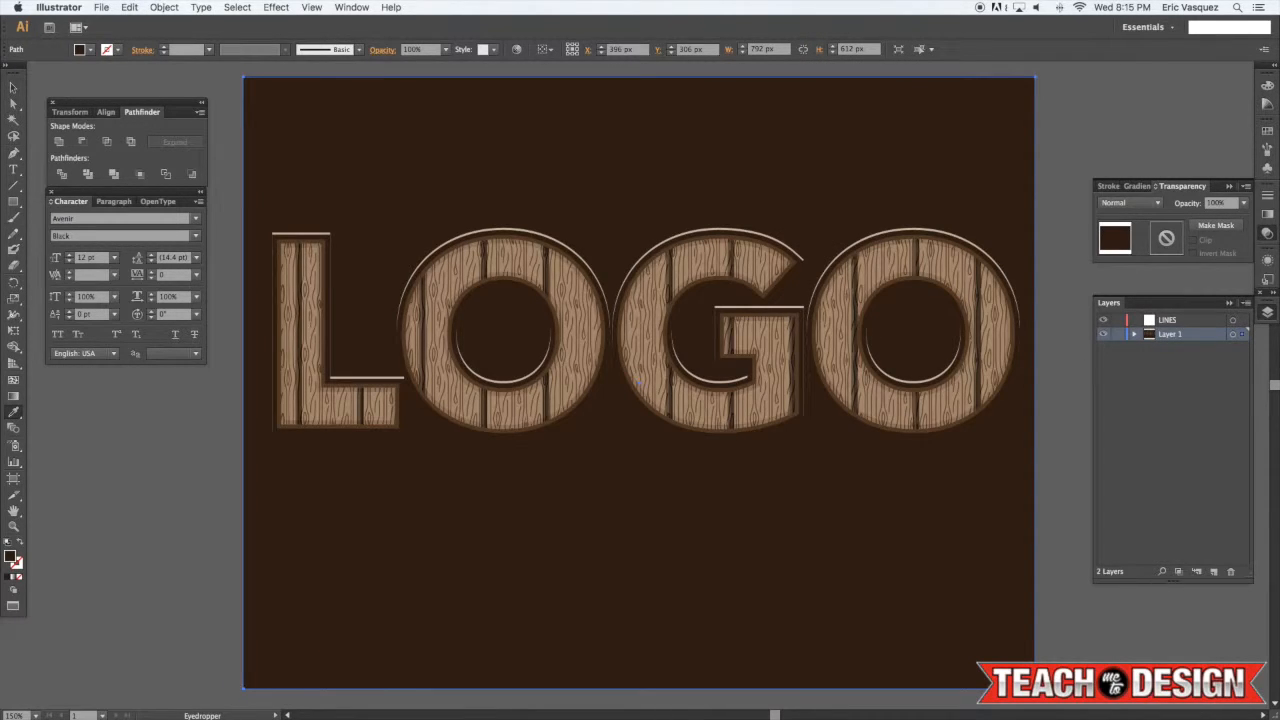
pyautogui.click(770, 260)
pyautogui.press('v')
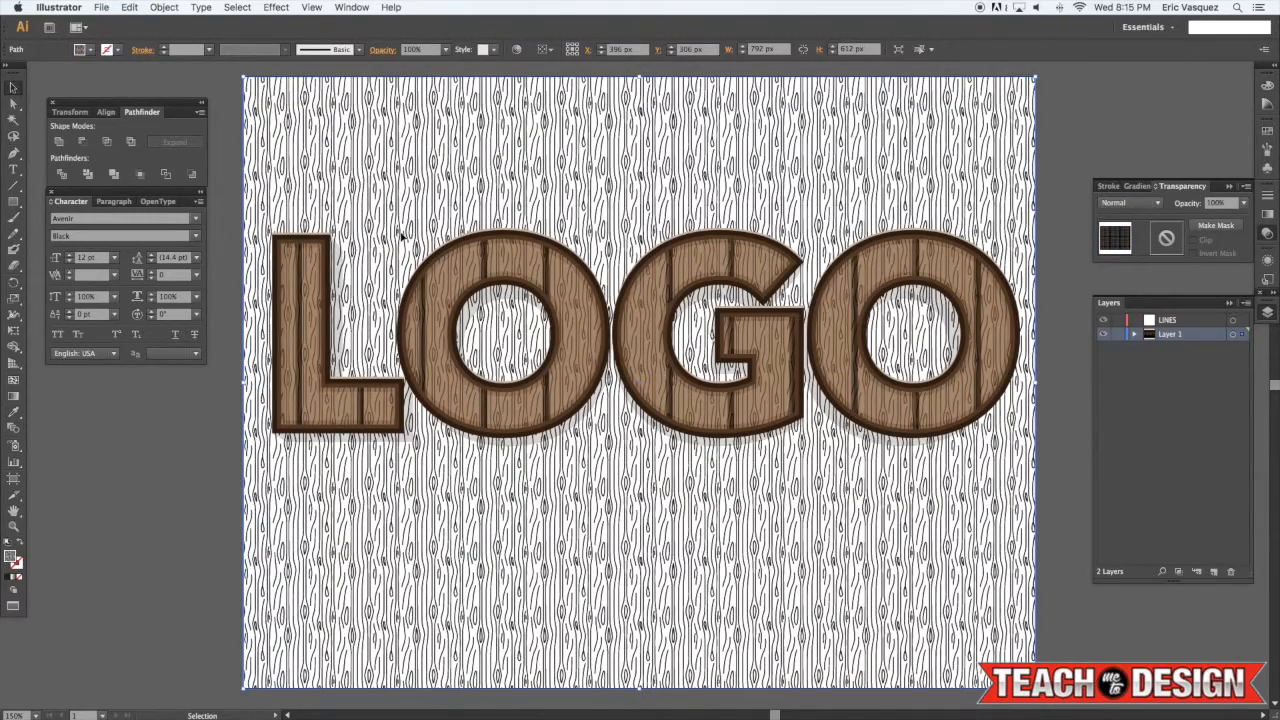
pyautogui.hscroll(-5, 393, 210)
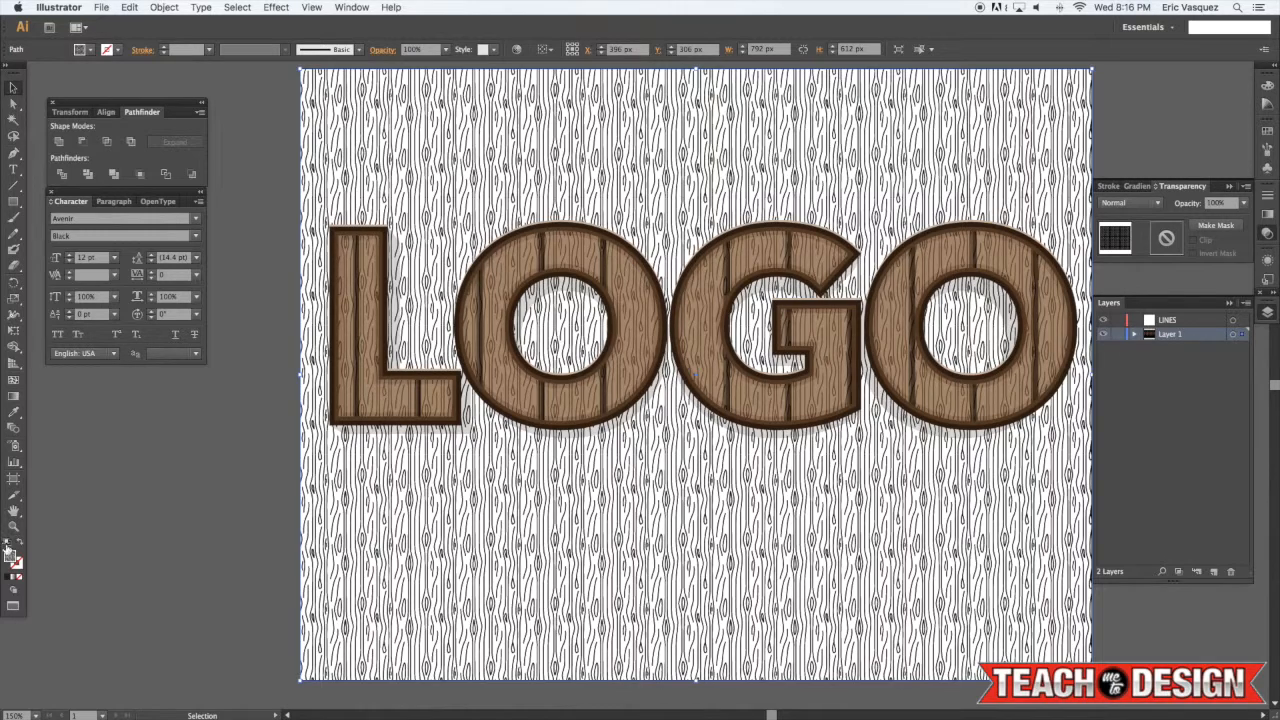
# Reset the background rectangle's fill and set it to hex color 754015
pyautogui.click(8, 543)
pyautogui.click(18, 578)
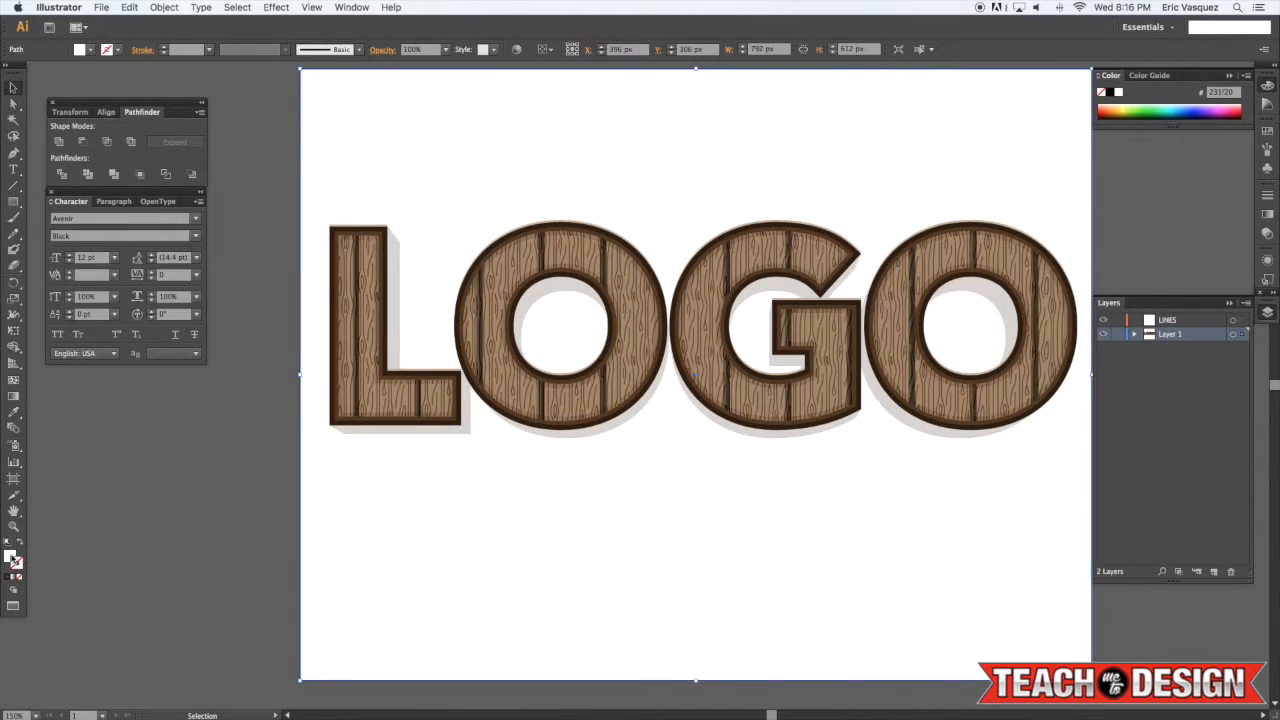
pyautogui.doubleClick(11, 557)
pyautogui.write('754015')
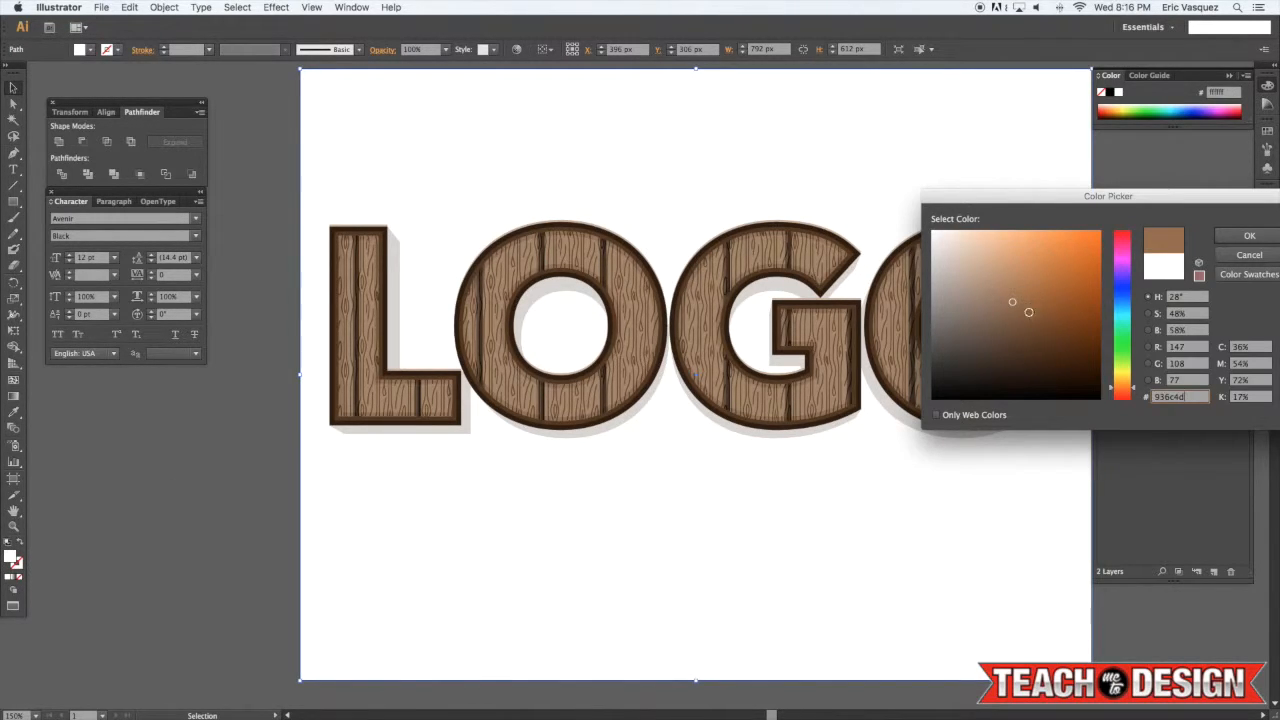
pyautogui.click(1246, 236)
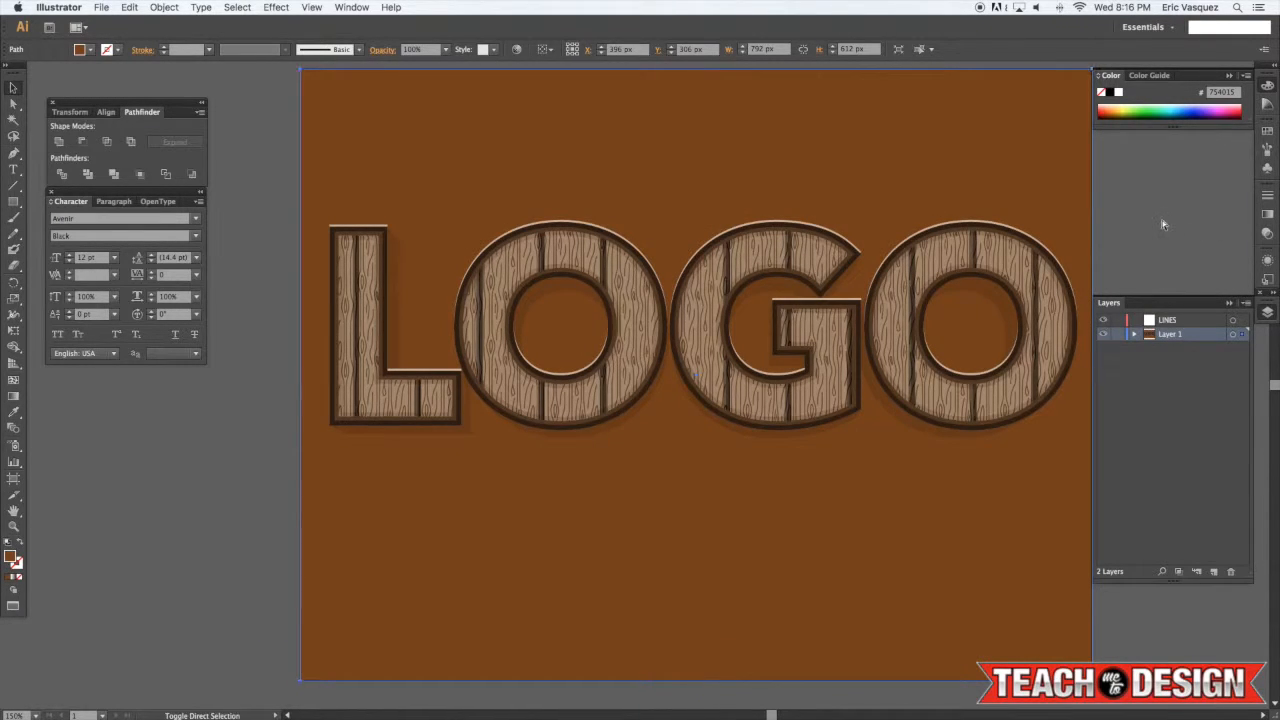
# Select all the artwork on the artboard and delete it
pyautogui.press('super+shift+a')
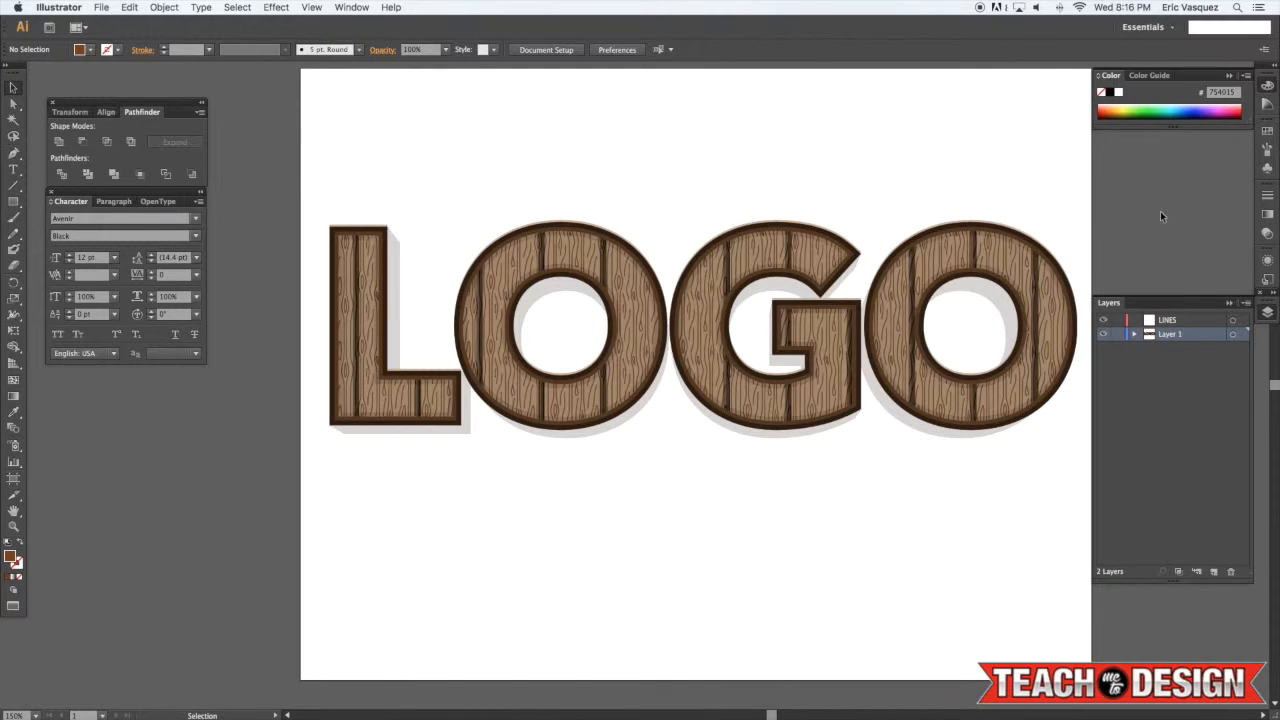
pyautogui.press('super+a')
pyautogui.press('super+shift+a')
pyautogui.scroll(2, 1098, 215)
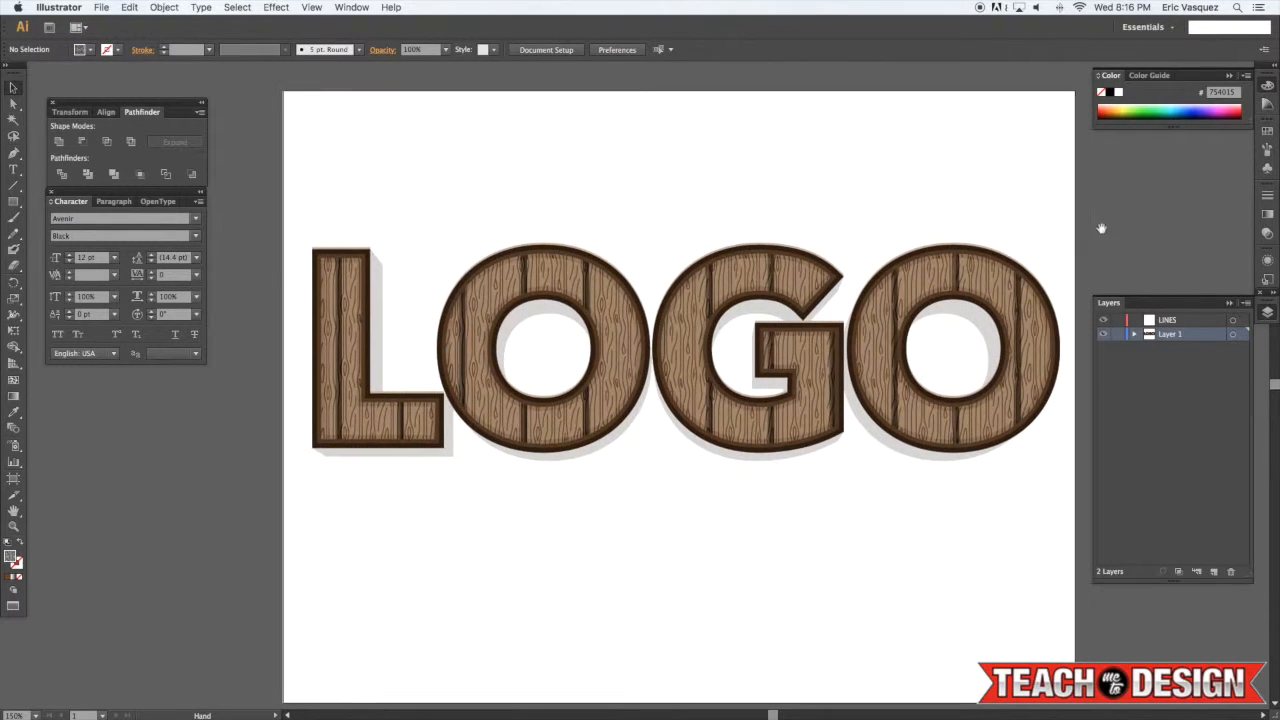
pyautogui.moveTo(1098, 215); pyautogui.dragTo(250, 557)
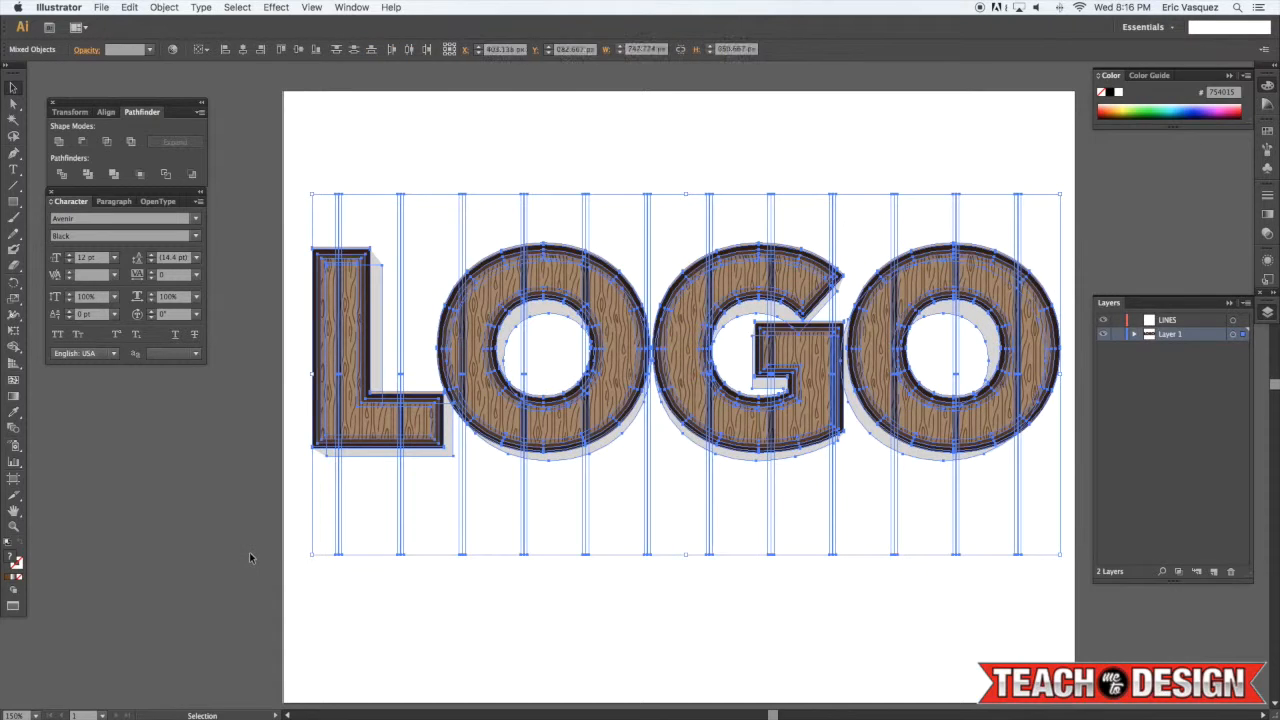
pyautogui.press('Delete')
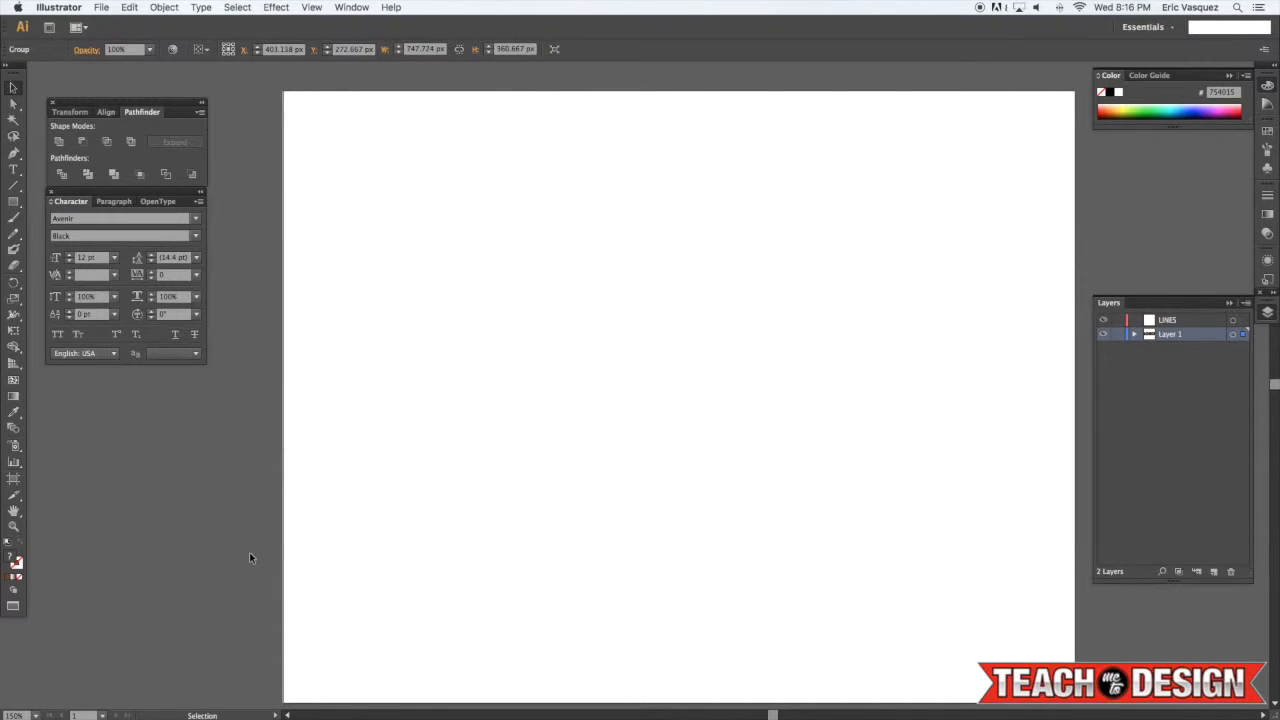
pyautogui.press('super+z')
pyautogui.press('Delete')
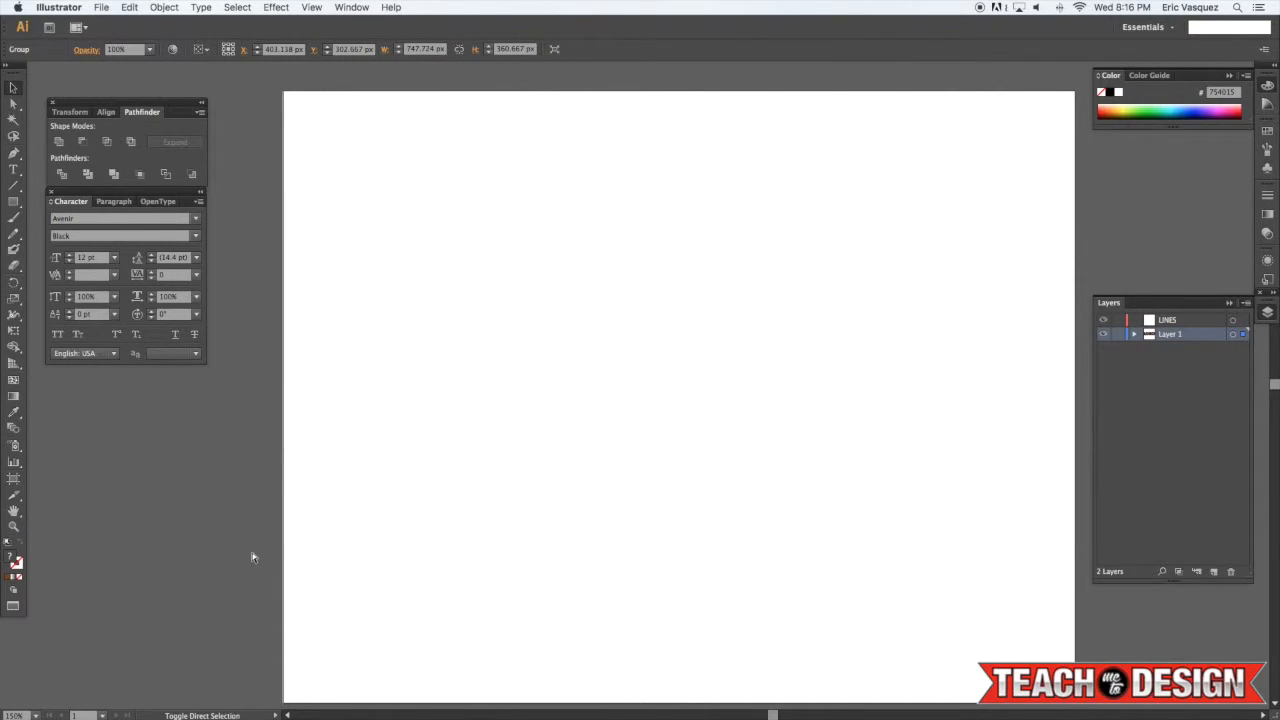